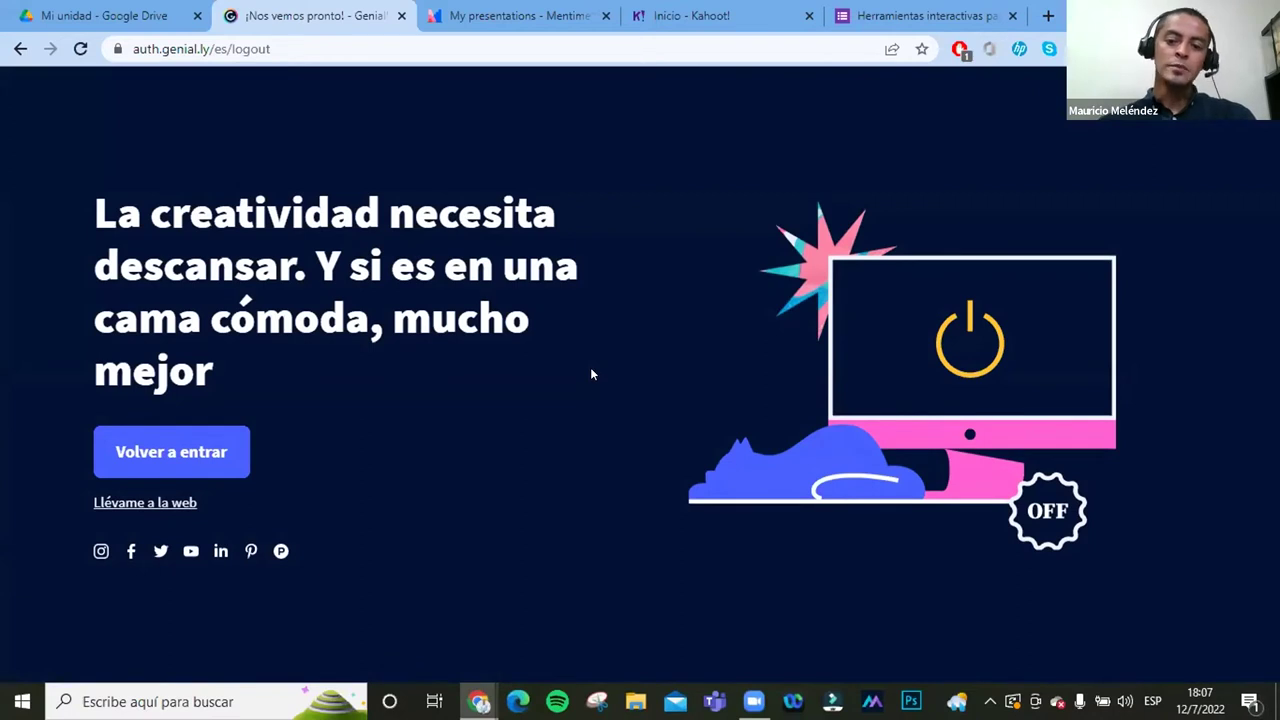
pyautogui.click(365, 54)
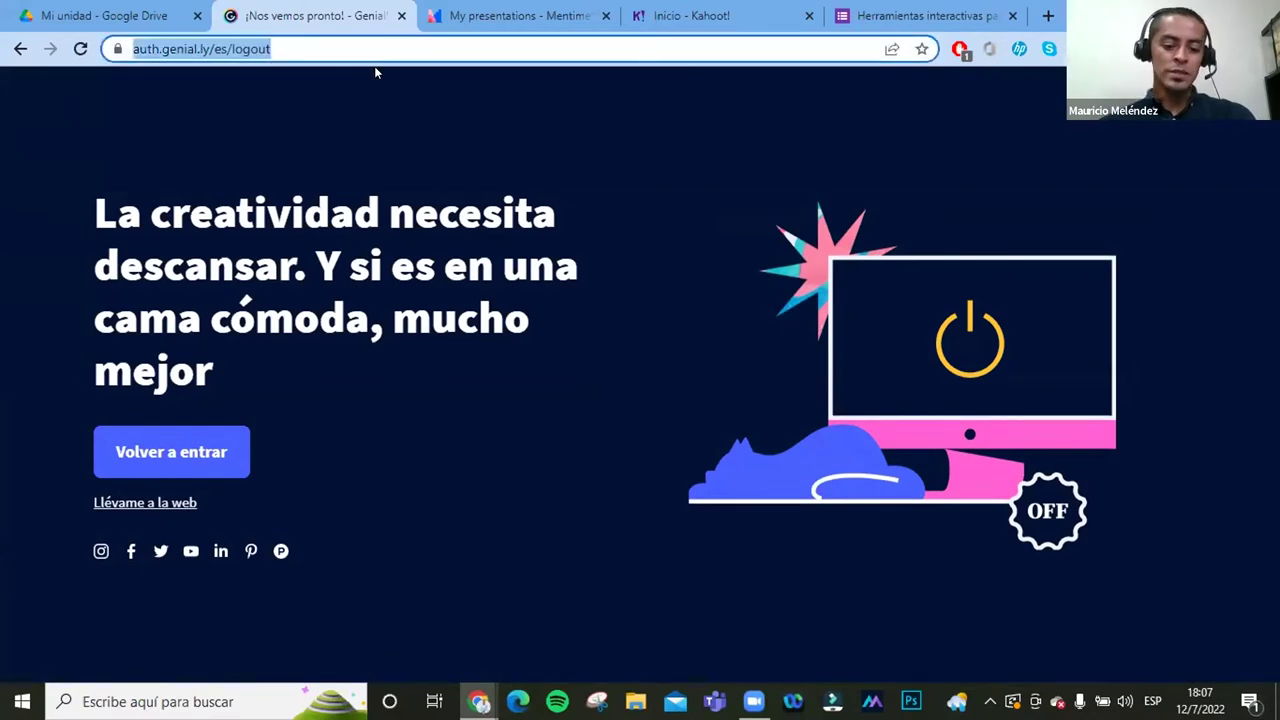
pyautogui.write('www.')
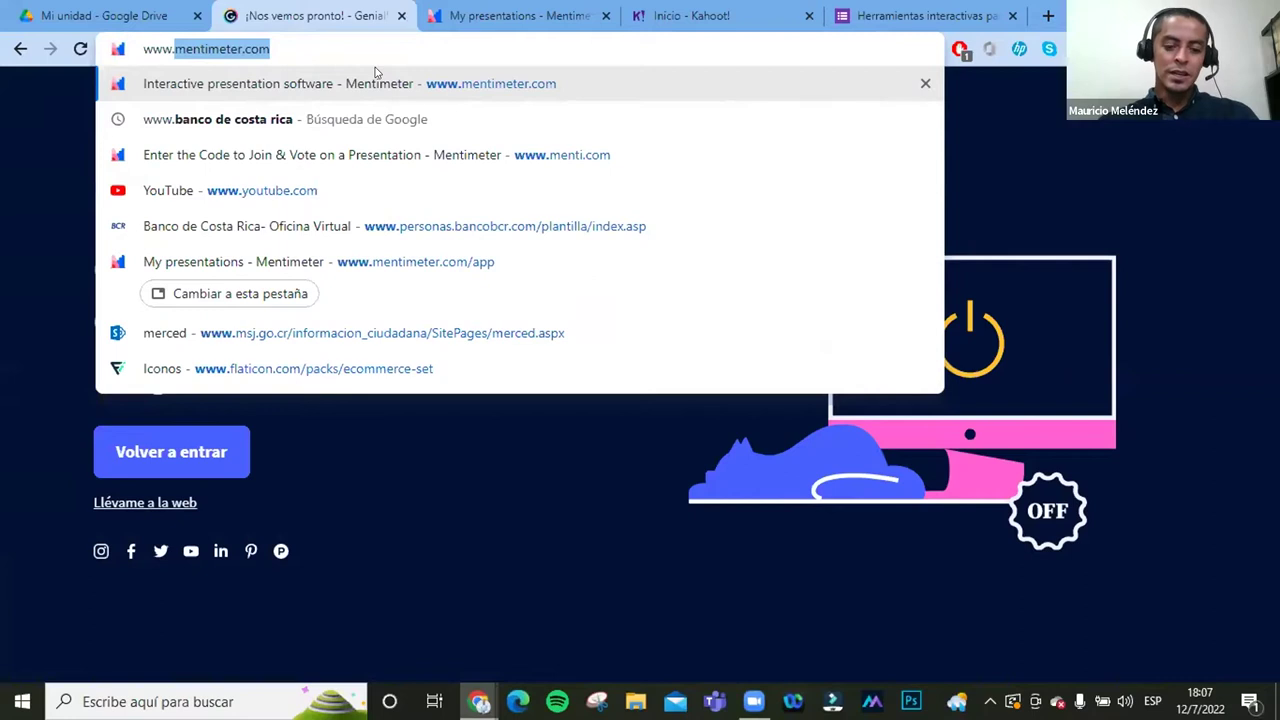
pyautogui.write('go')
pyautogui.press('Down')
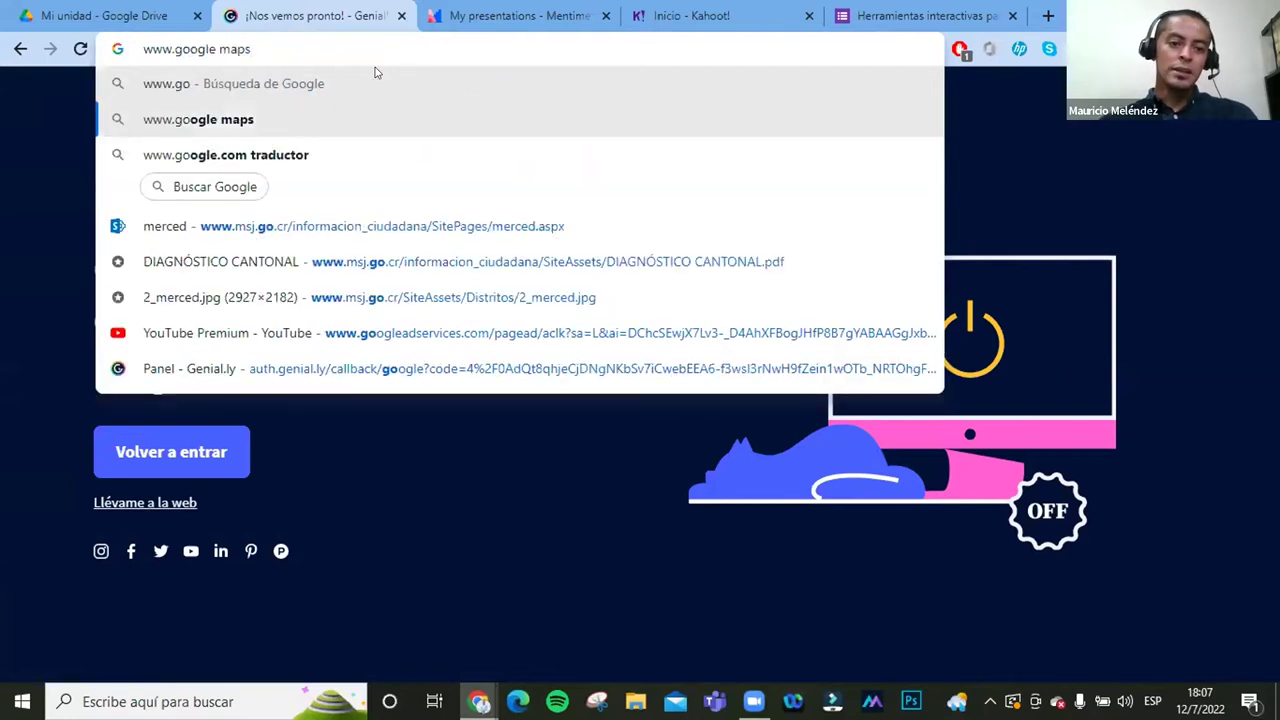
pyautogui.press('Up')
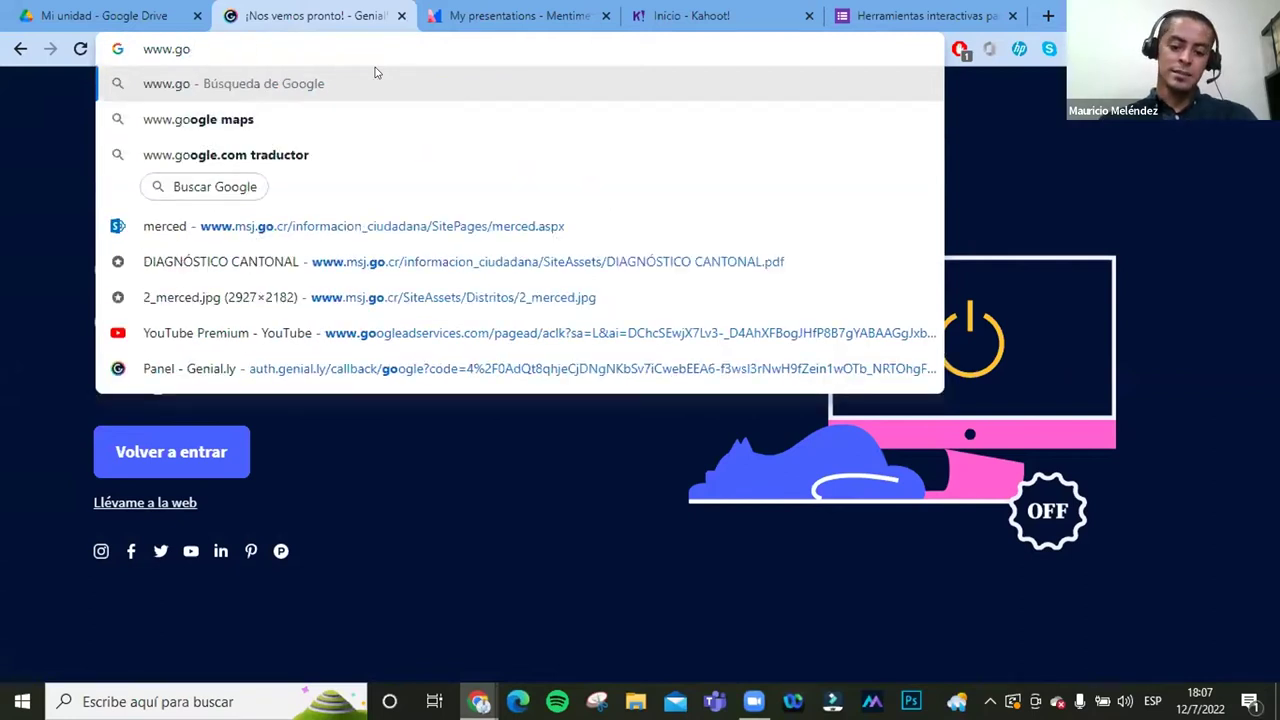
pyautogui.write('ogle.co')
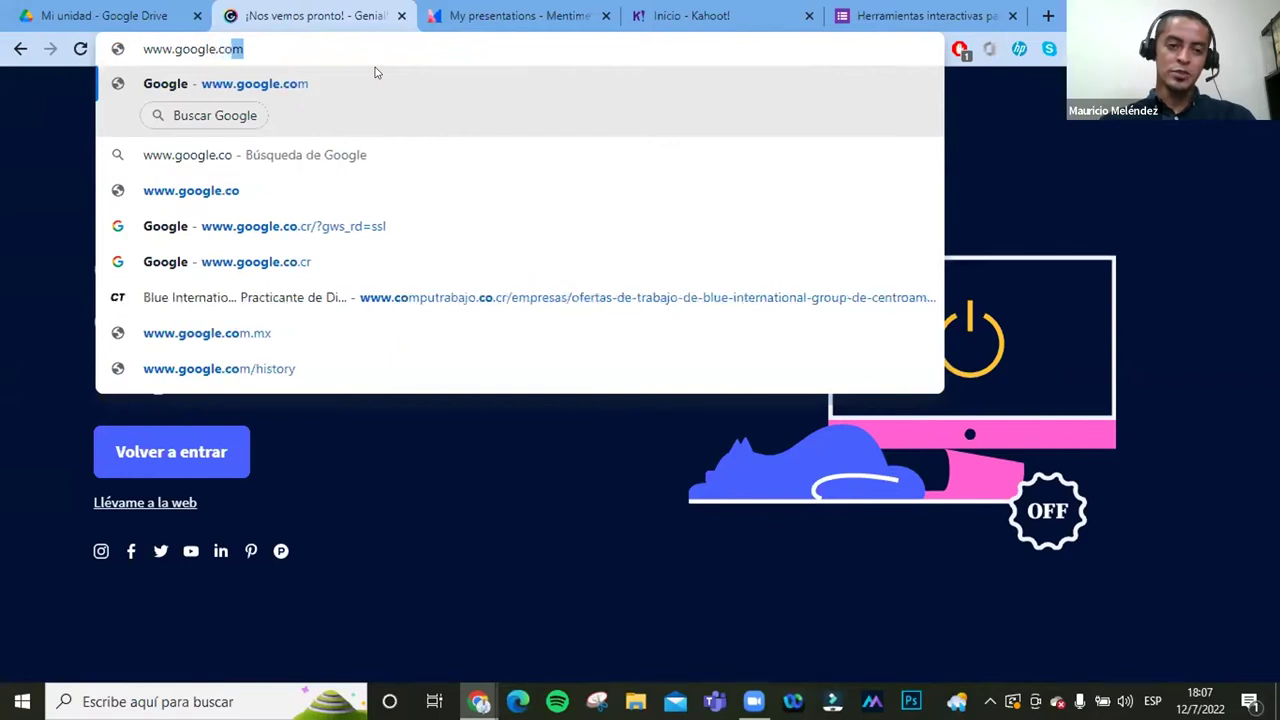
pyautogui.write('m')
pyautogui.press('Return')
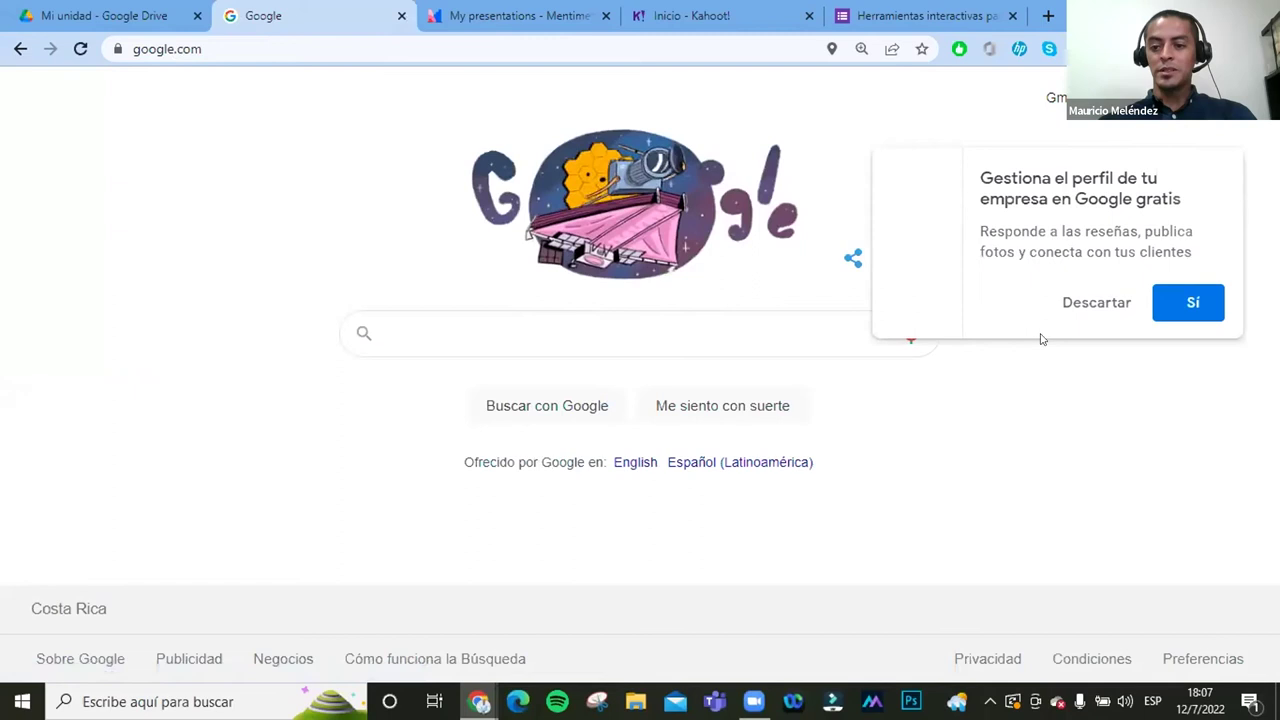
pyautogui.click(1100, 305)
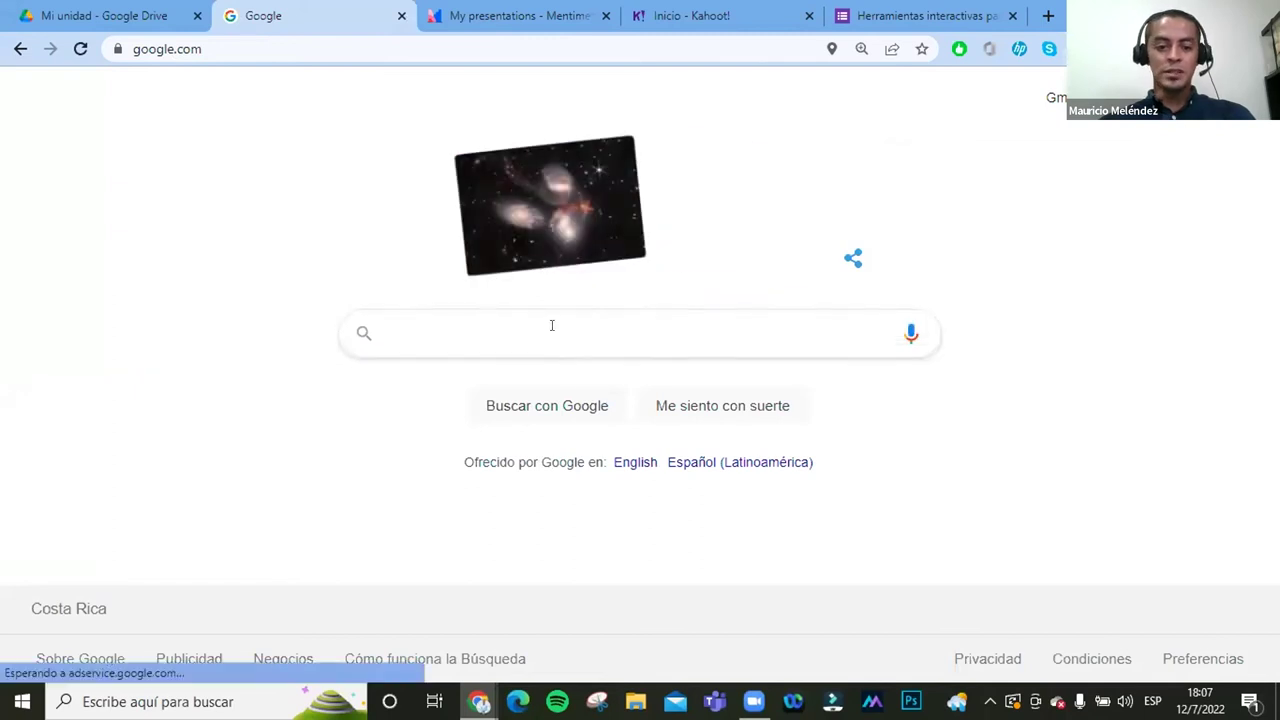
# Step: Search Google for "genial.ly" and open the main Genially website from the results
pyautogui.click(551, 325)
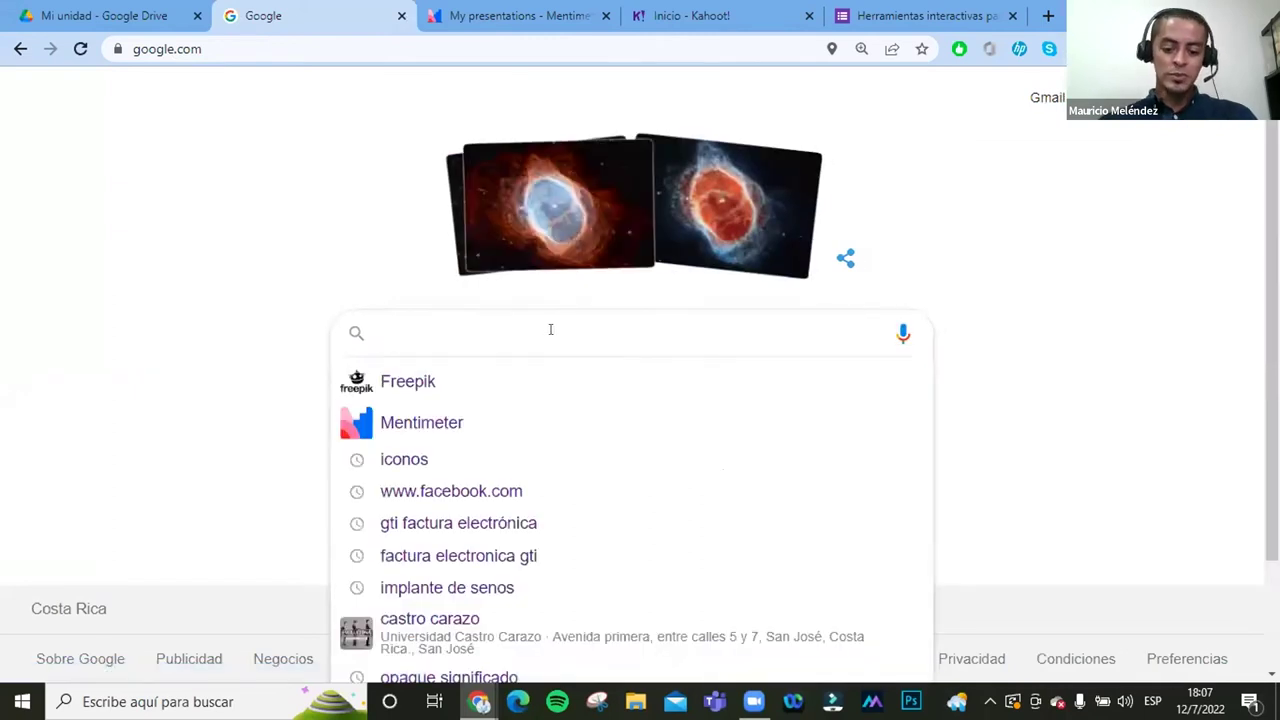
pyautogui.write('genial')
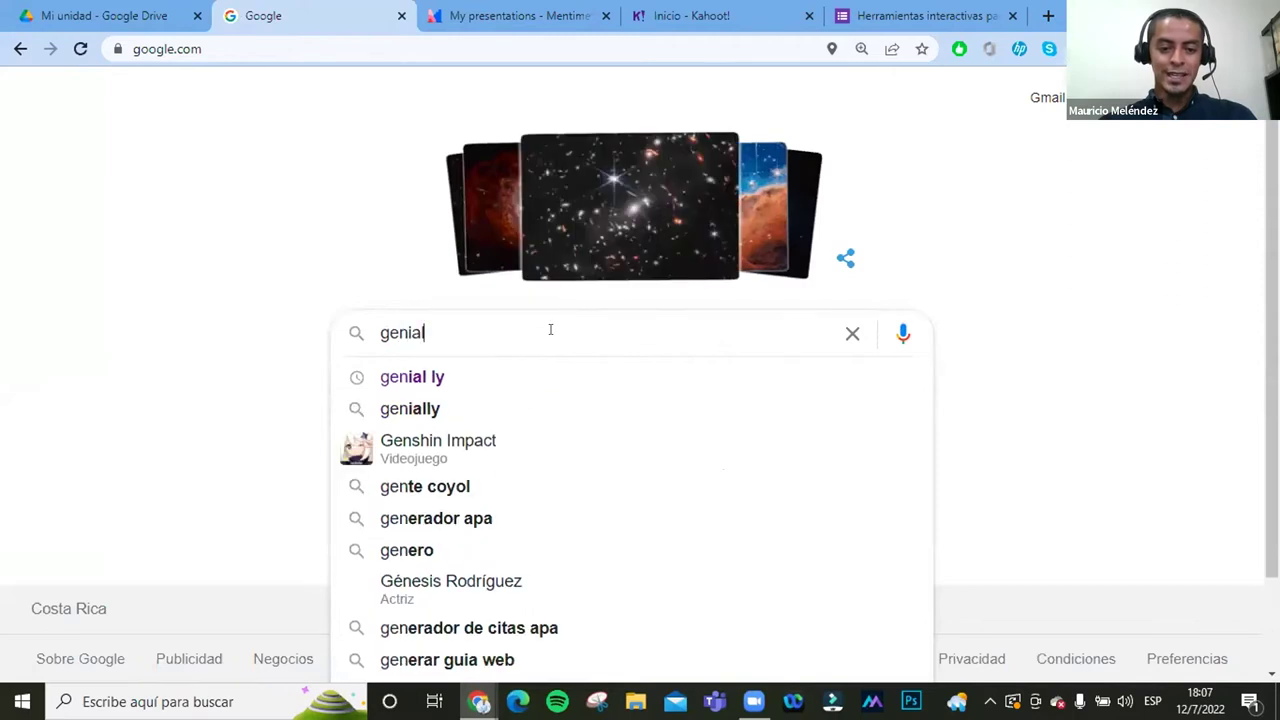
pyautogui.write('.')
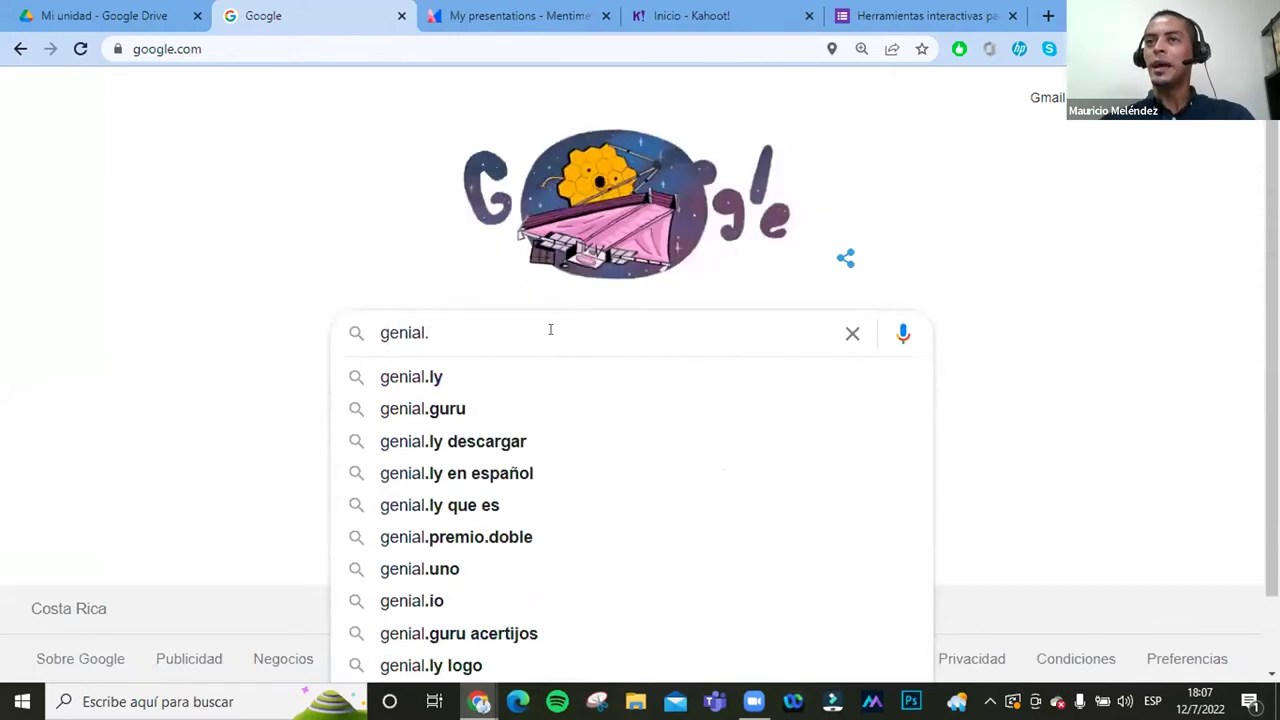
pyautogui.write('y')
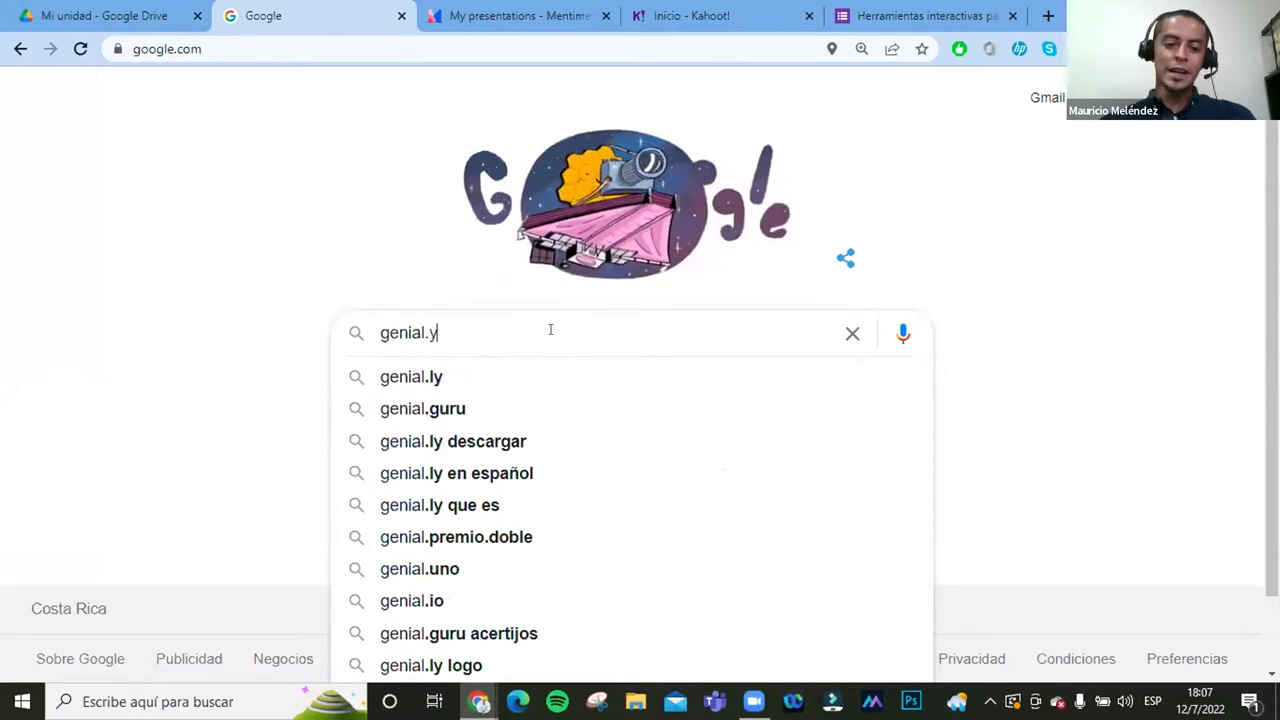
pyautogui.press('Left')
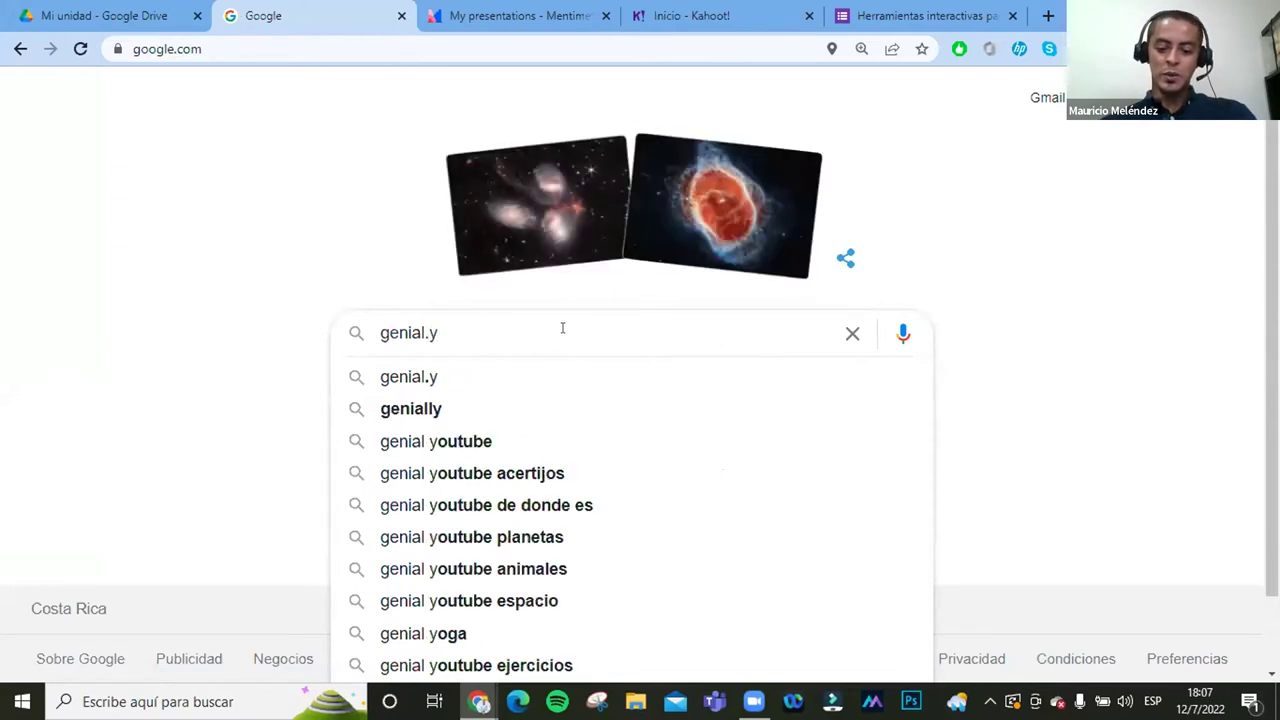
pyautogui.write('l')
pyautogui.press('Return')
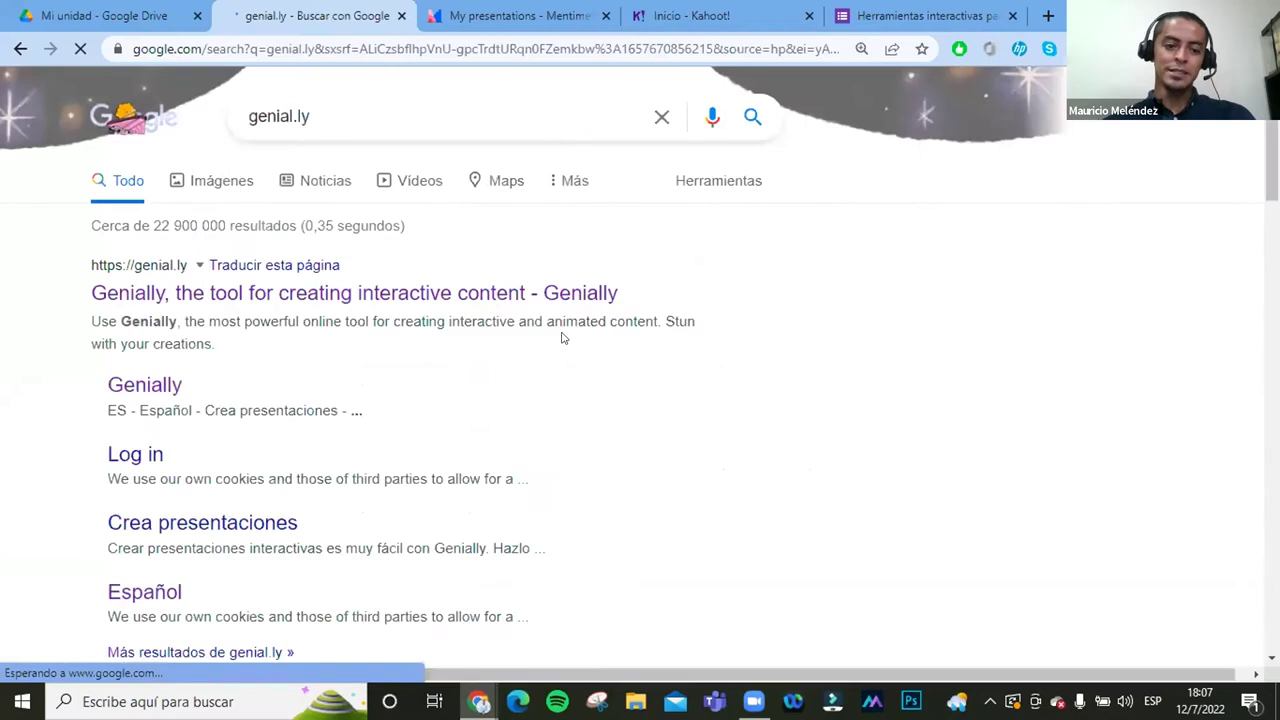
pyautogui.click(171, 300)
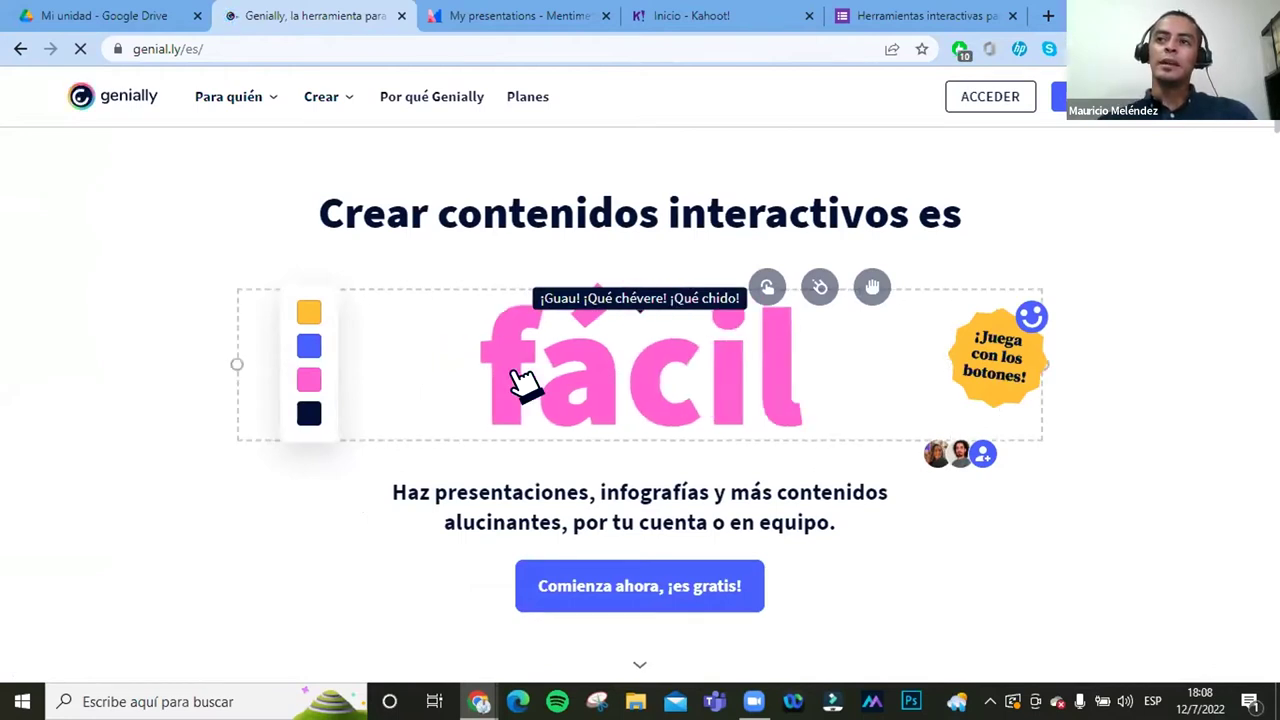
# Step: Close the Google account prompt and sign in to Genially with the first listed Google account
pyautogui.scroll(-5, 651, 395)
pyautogui.scroll(5, 651, 395)
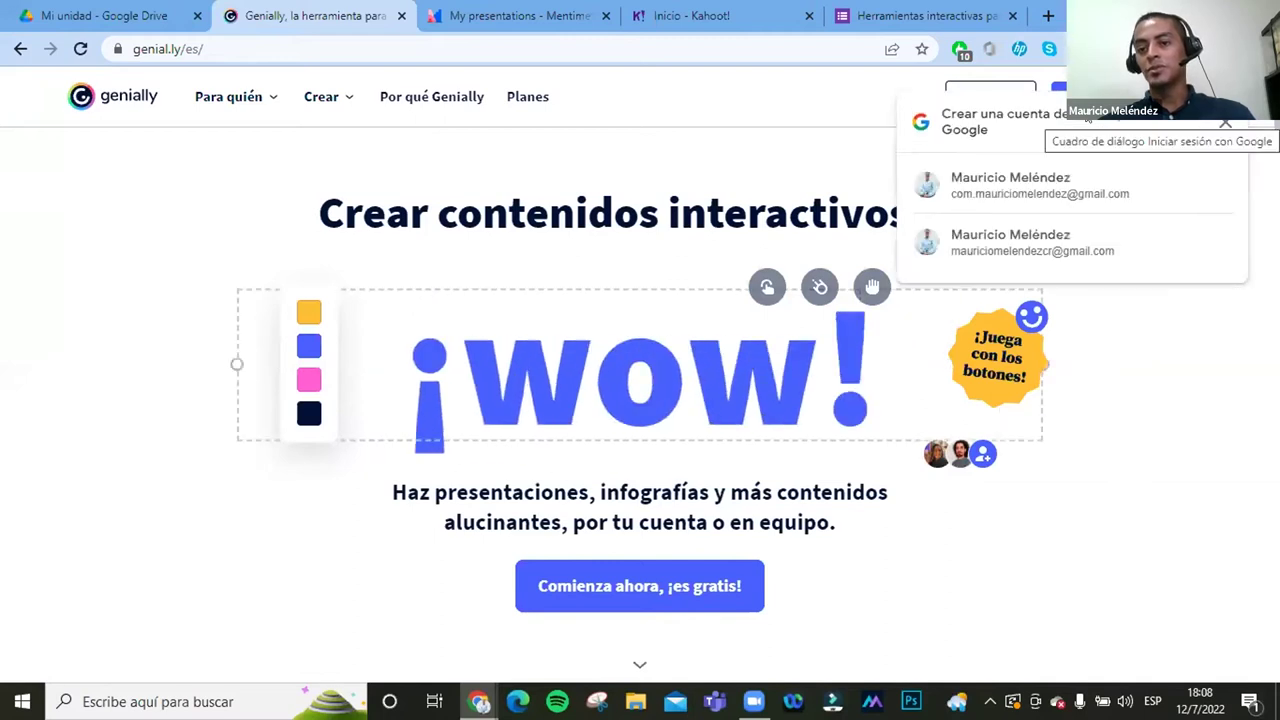
pyautogui.click(1226, 123)
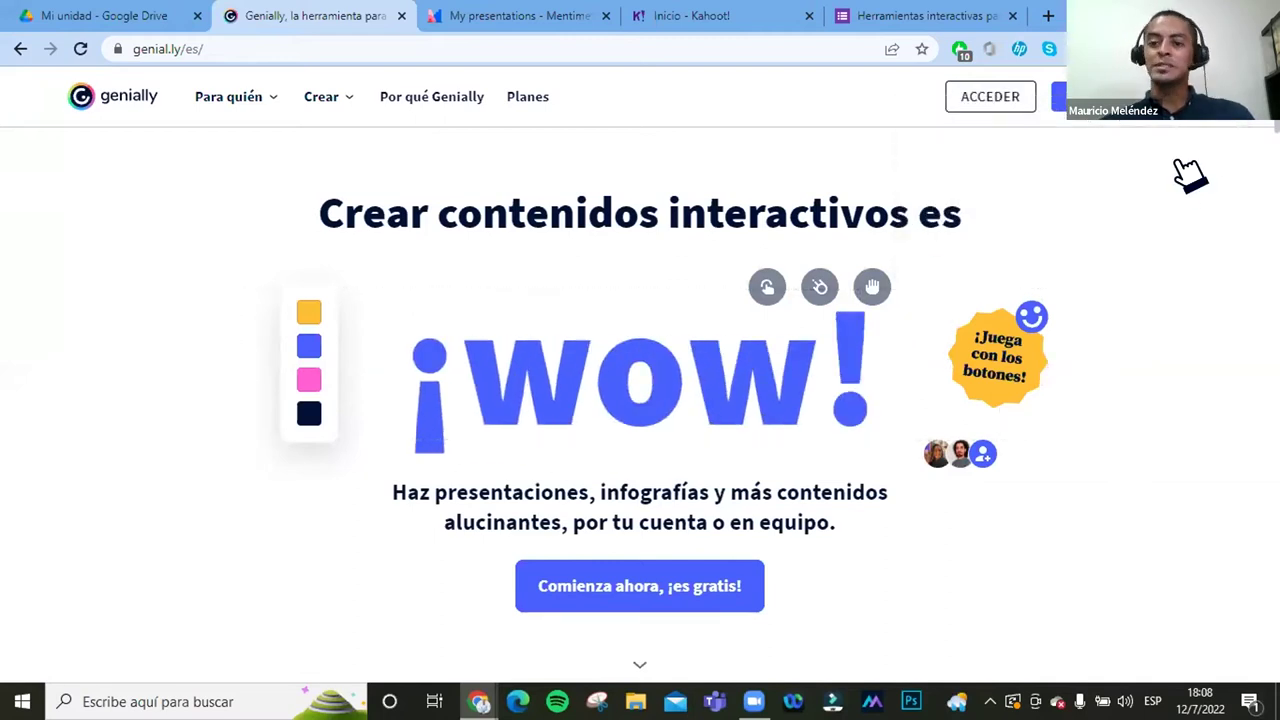
pyautogui.click(986, 104)
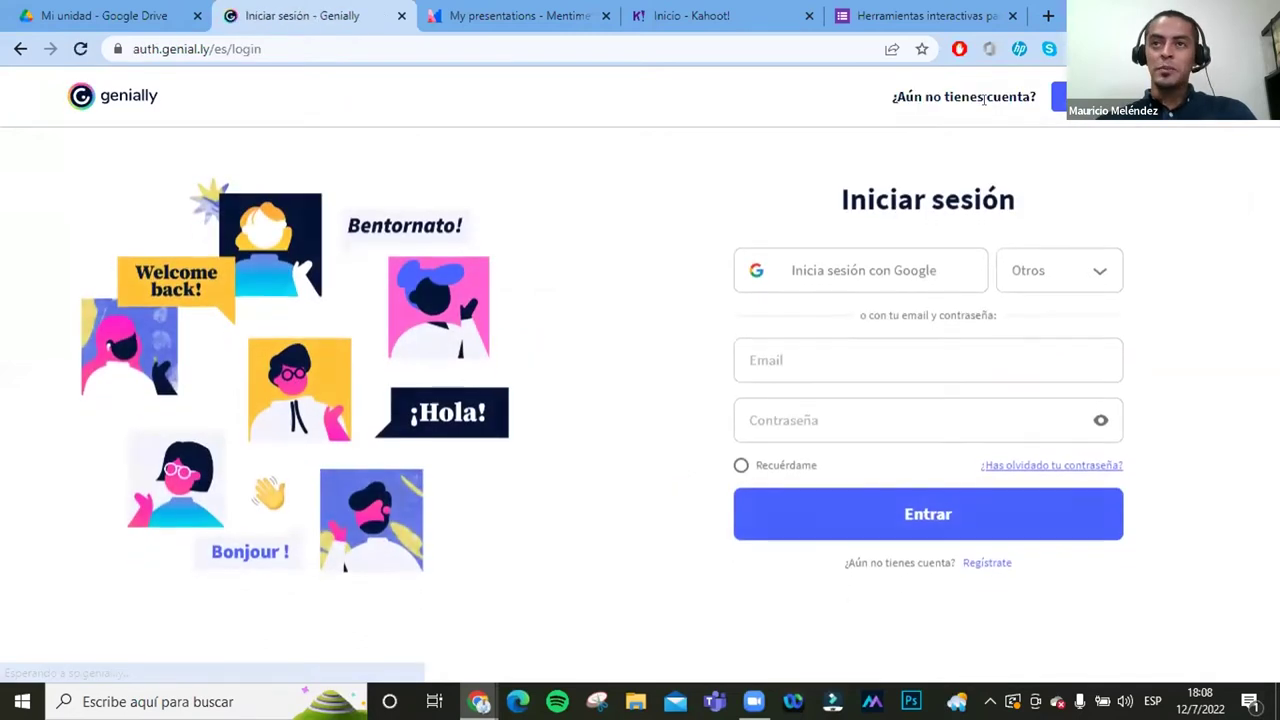
pyautogui.click(910, 279)
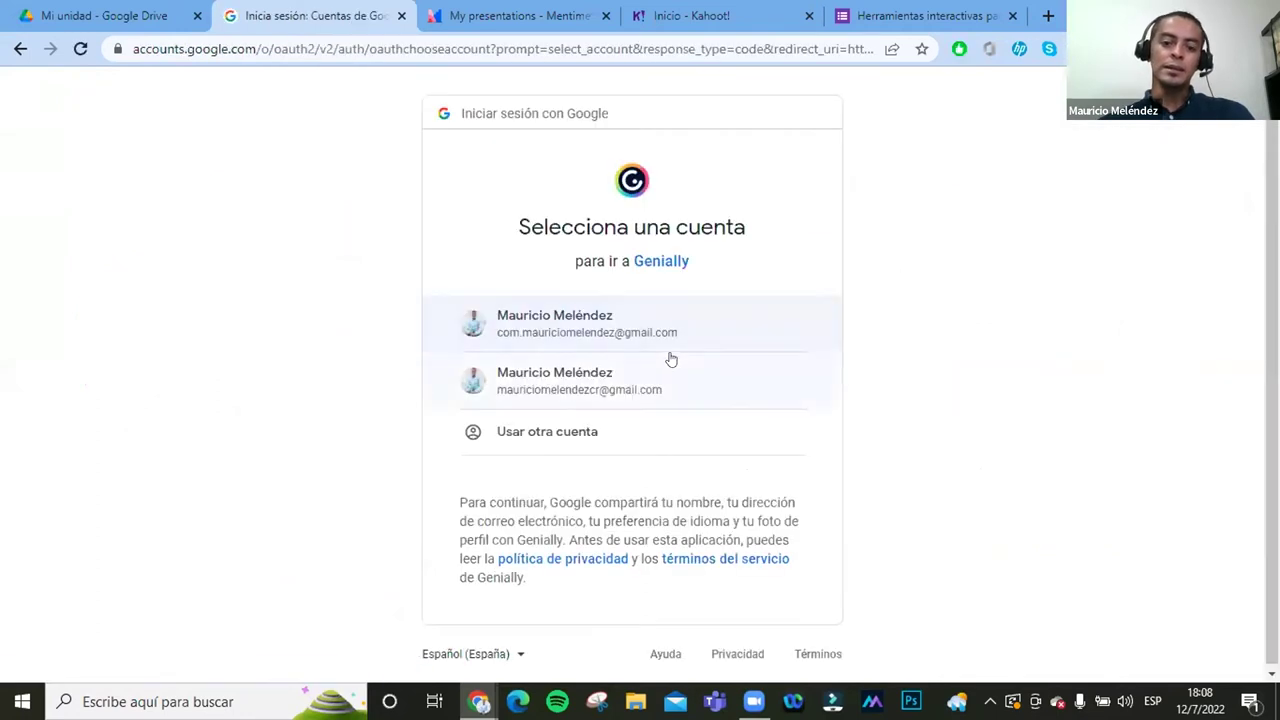
pyautogui.click(652, 331)
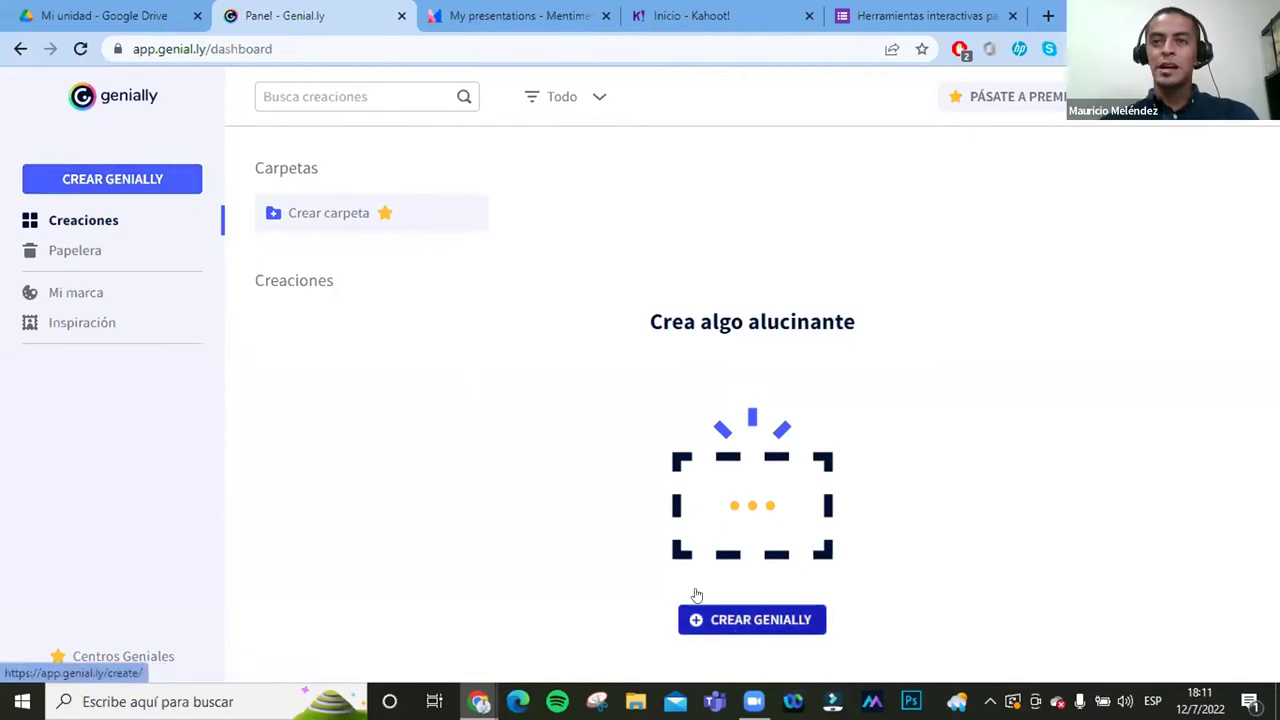
# Step: Start a new Genially creation and open the Gamificación template category
pyautogui.click(101, 187)
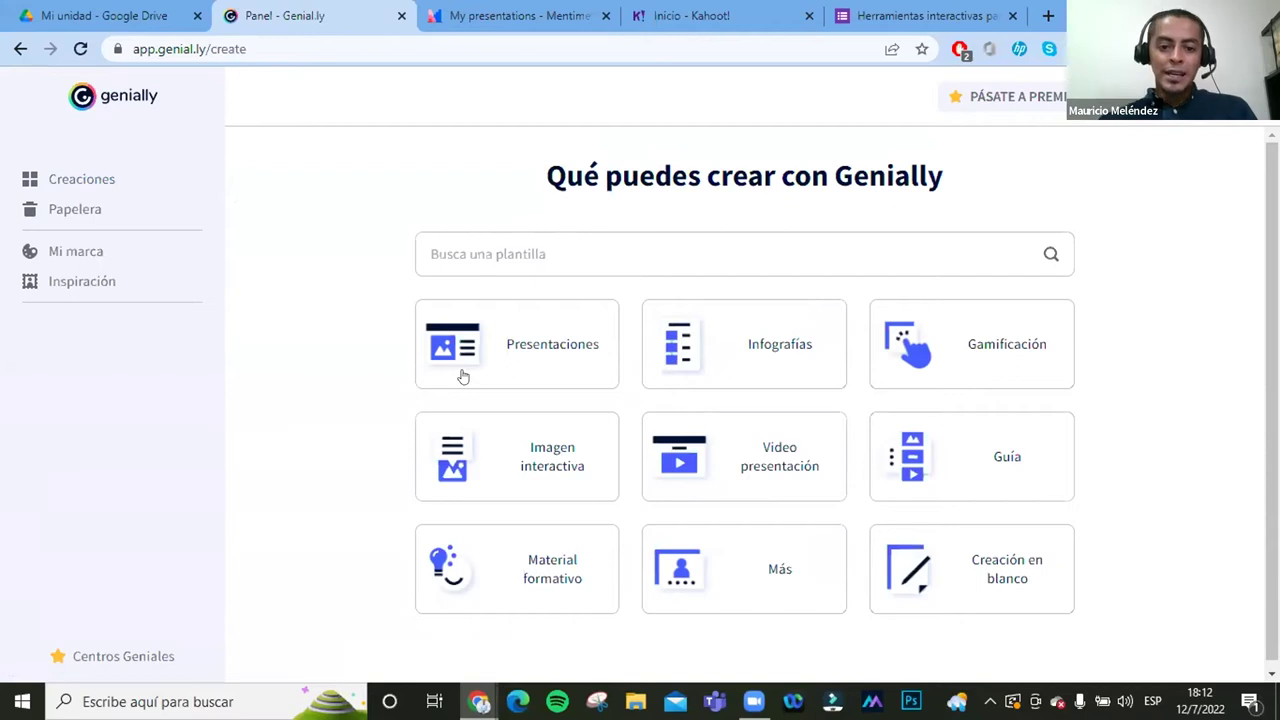
pyautogui.moveTo(551, 294)
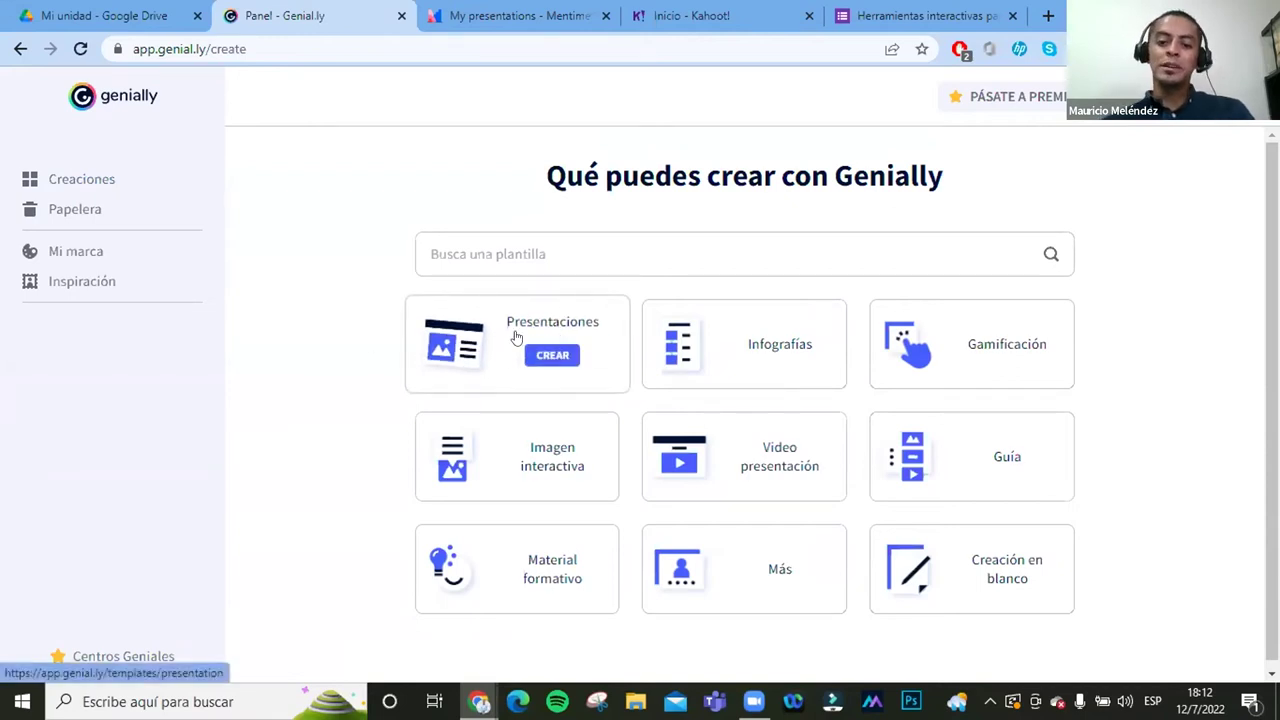
pyautogui.moveTo(714, 346)
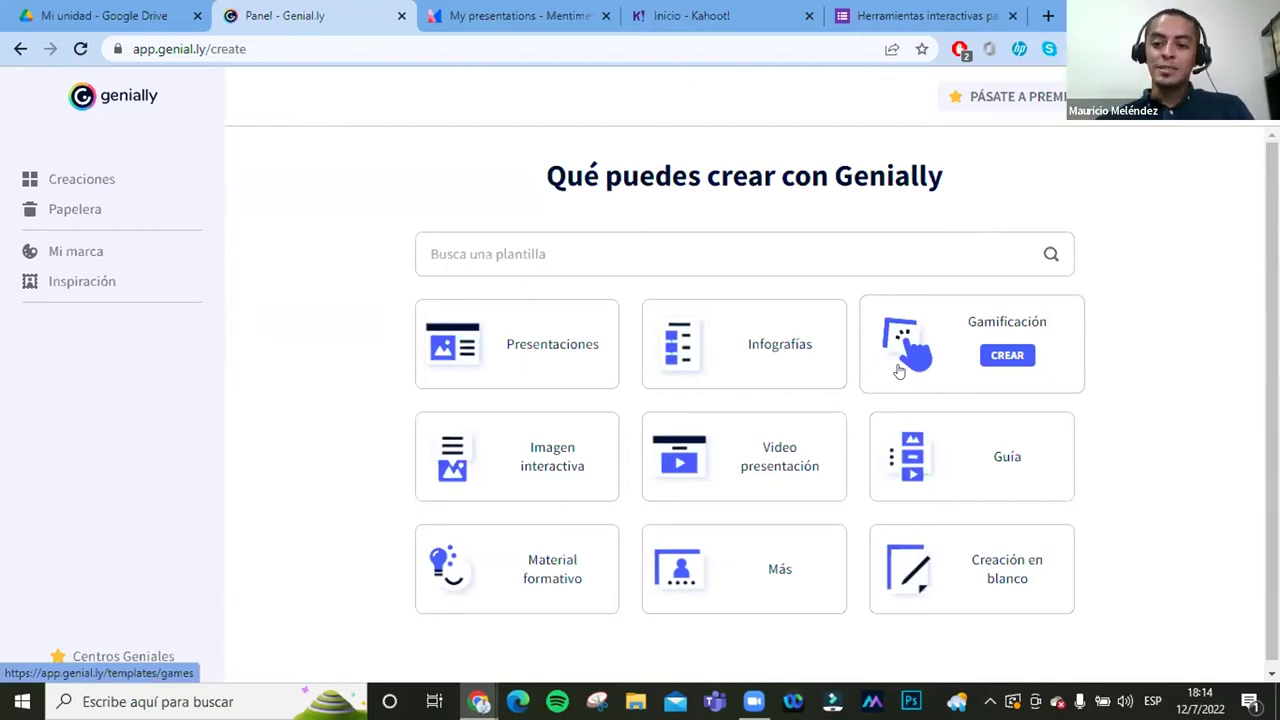
pyautogui.click(1000, 366)
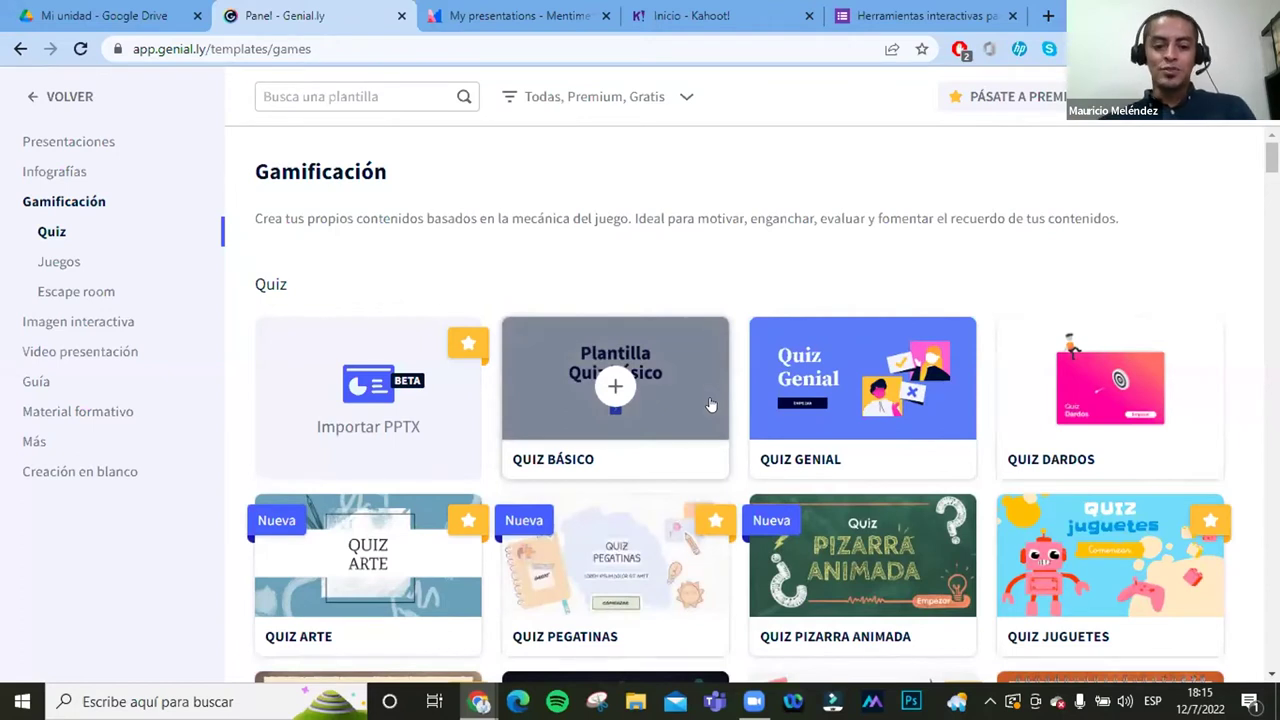
# Step: Look through the Quiz templates in the Gamificación gallery, comparing the free and premium designs
pyautogui.scroll(-1, 712, 403)
pyautogui.scroll(-1, 710, 403)
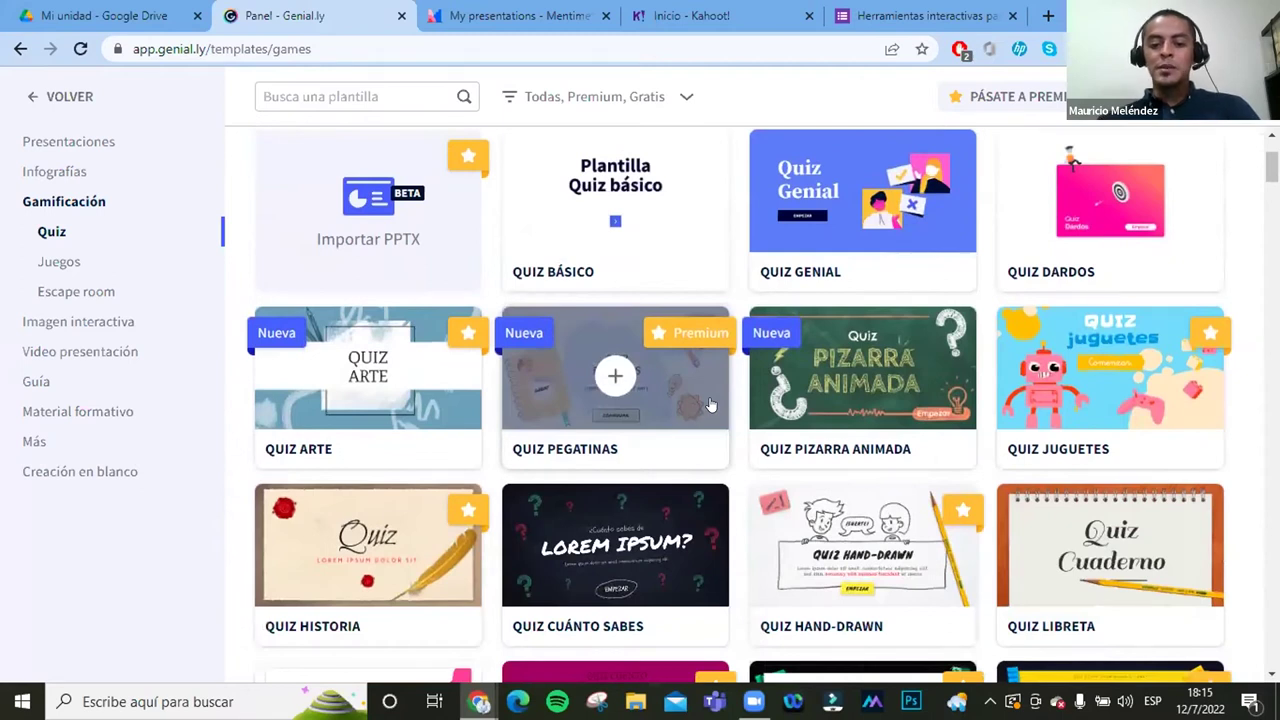
pyautogui.scroll(-2, 710, 403)
pyautogui.scroll(-1, 710, 403)
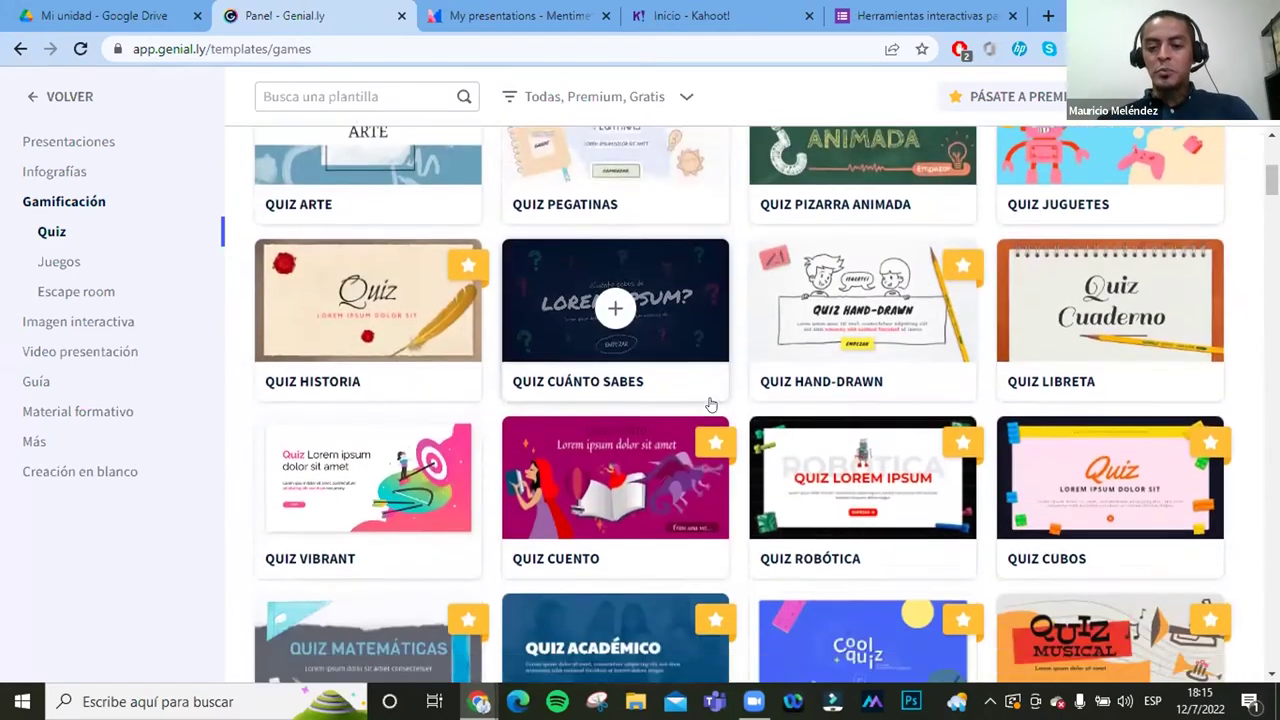
pyautogui.scroll(-2, 710, 403)
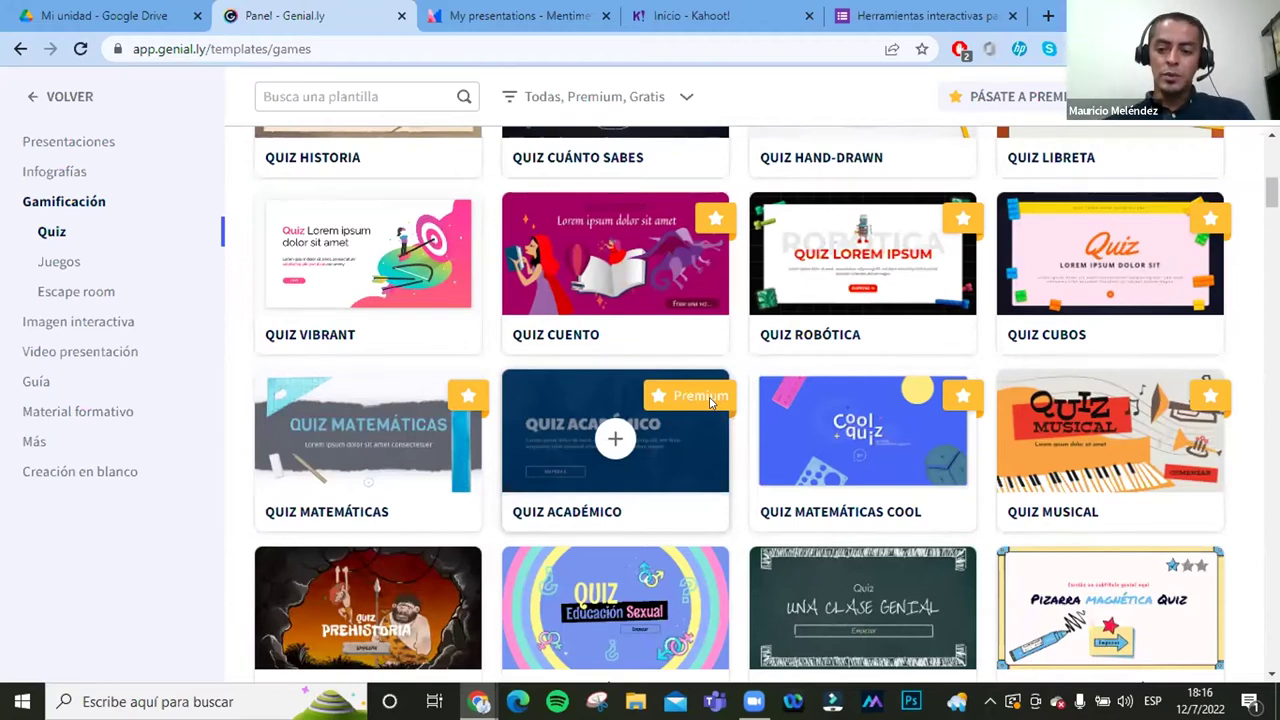
pyautogui.scroll(-3, 709, 400)
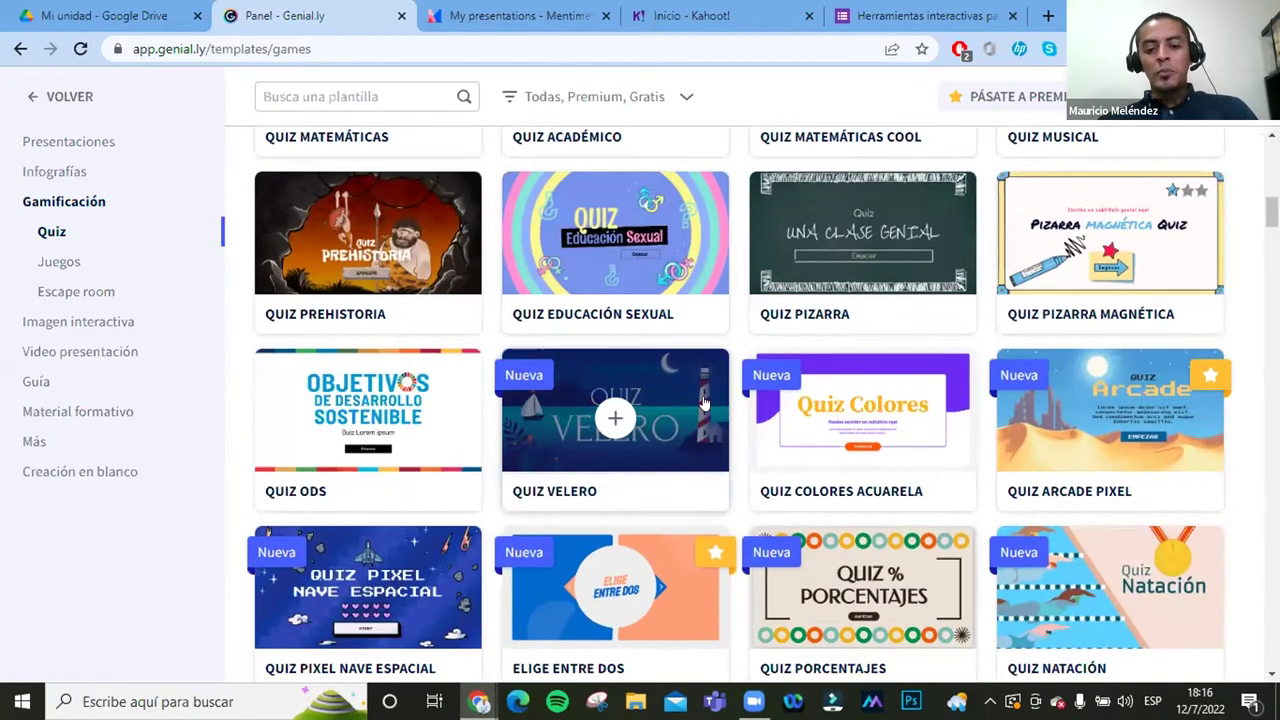
pyautogui.scroll(-2, 704, 402)
pyautogui.scroll(-2, 704, 402)
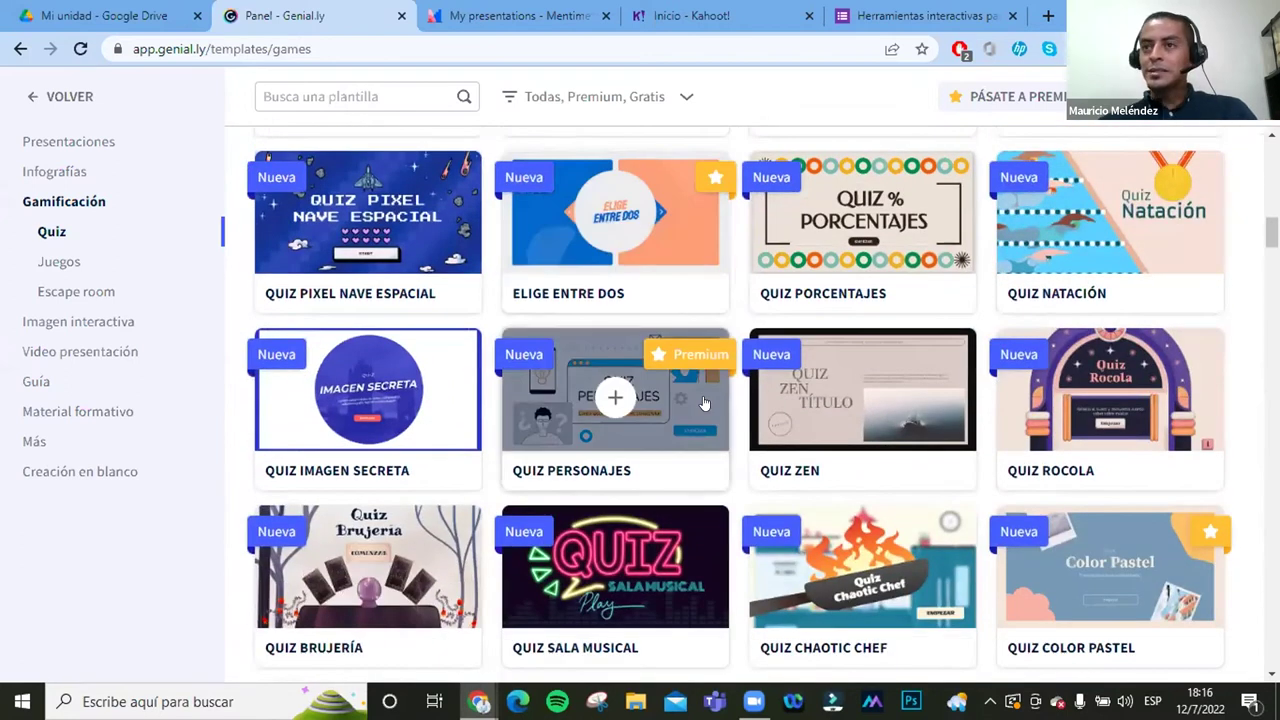
pyautogui.scroll(-2, 704, 402)
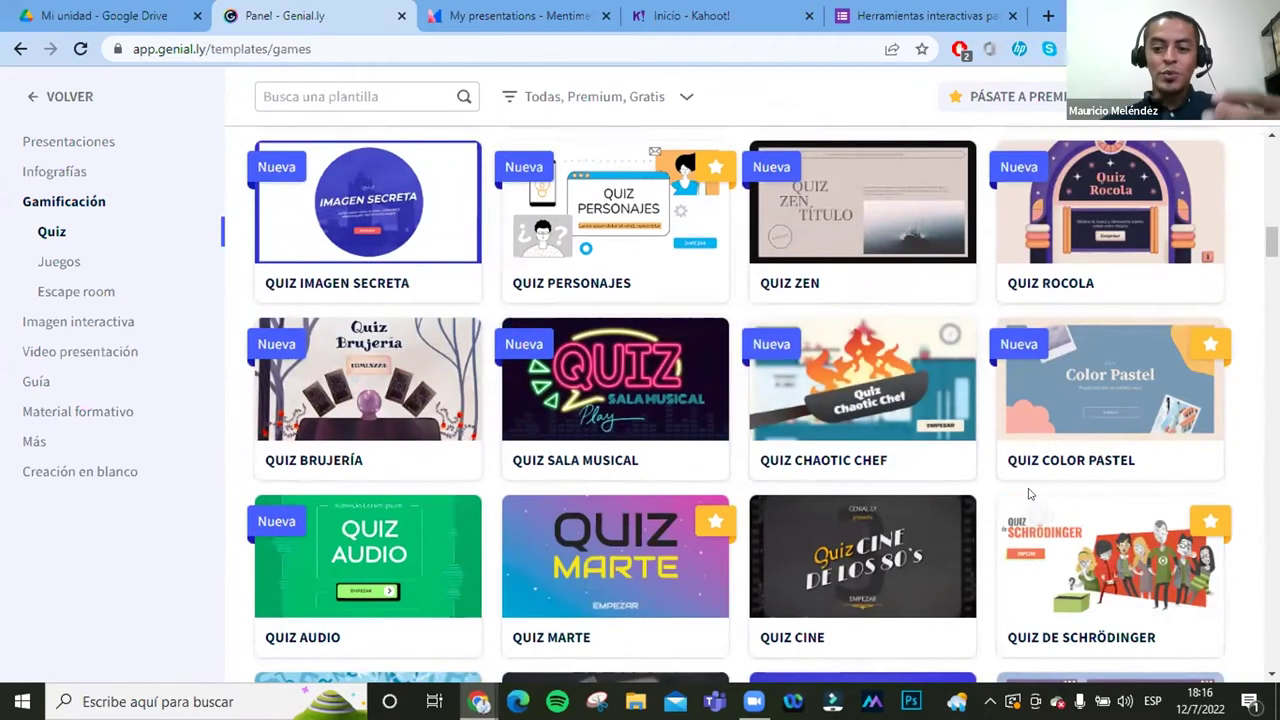
pyautogui.scroll(-1, 868, 493)
pyautogui.scroll(-3, 868, 493)
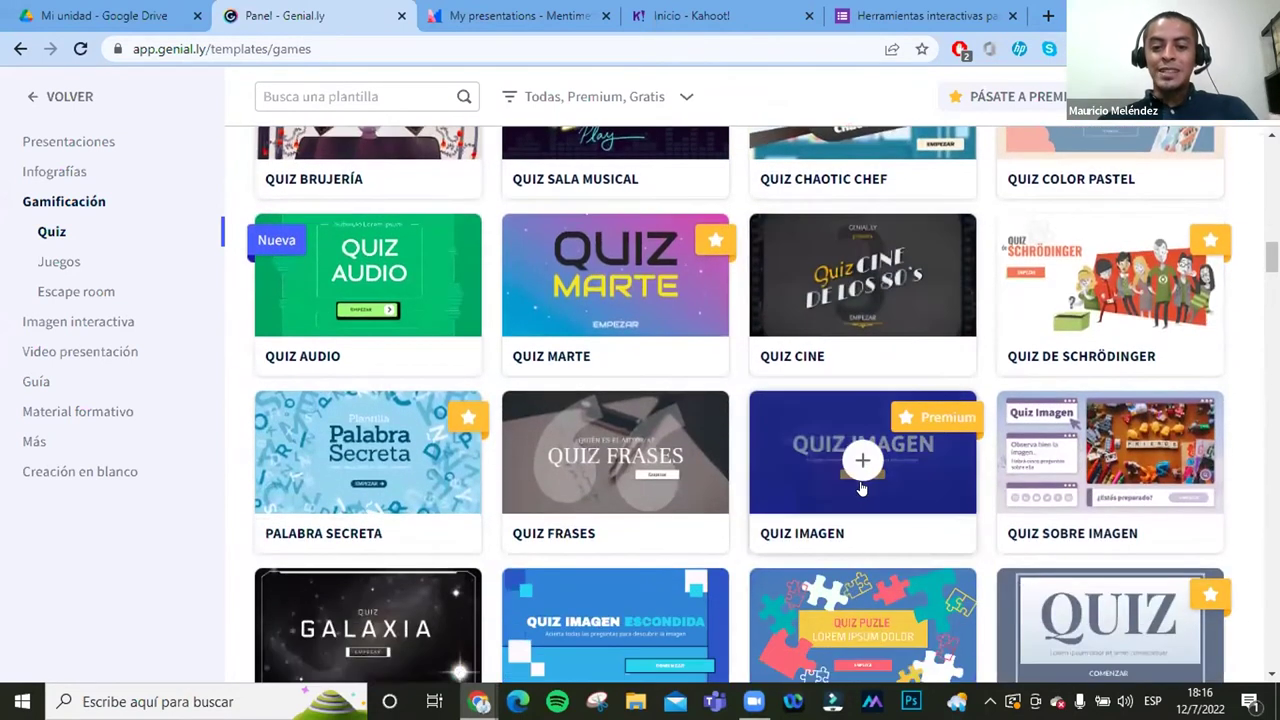
pyautogui.scroll(-2, 846, 485)
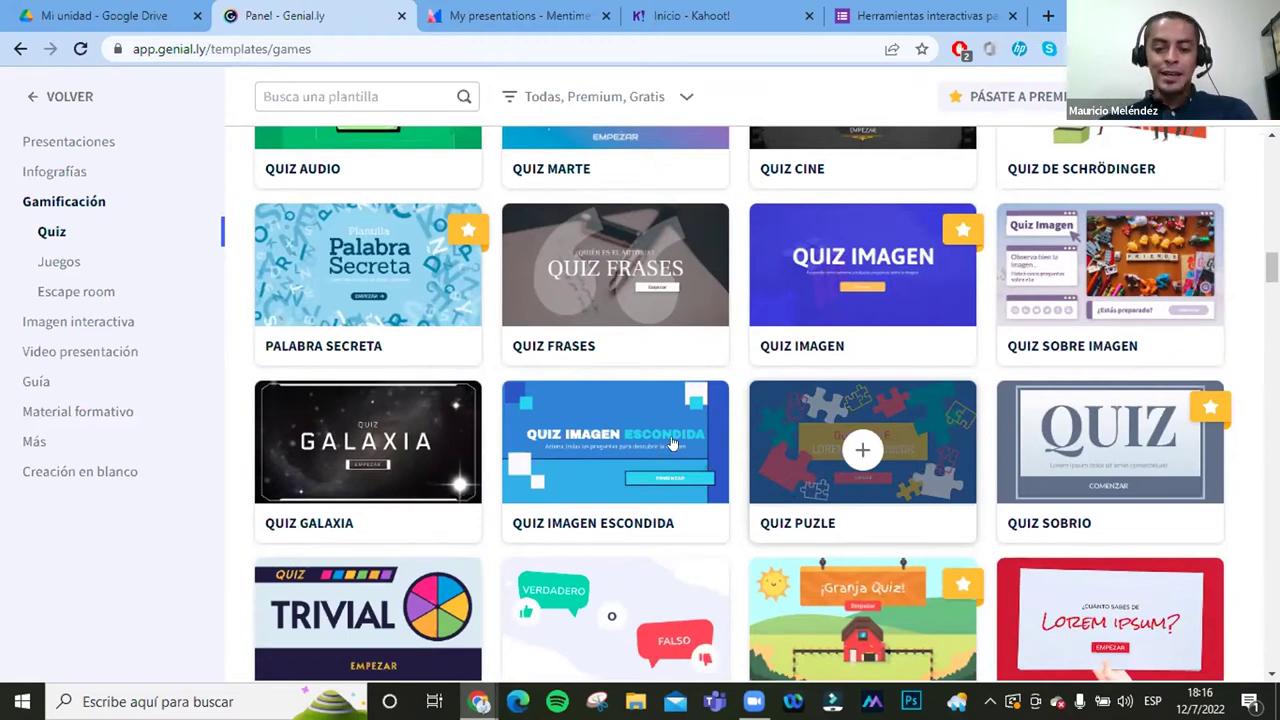
pyautogui.scroll(-2, 666, 450)
pyautogui.scroll(-4, 656, 458)
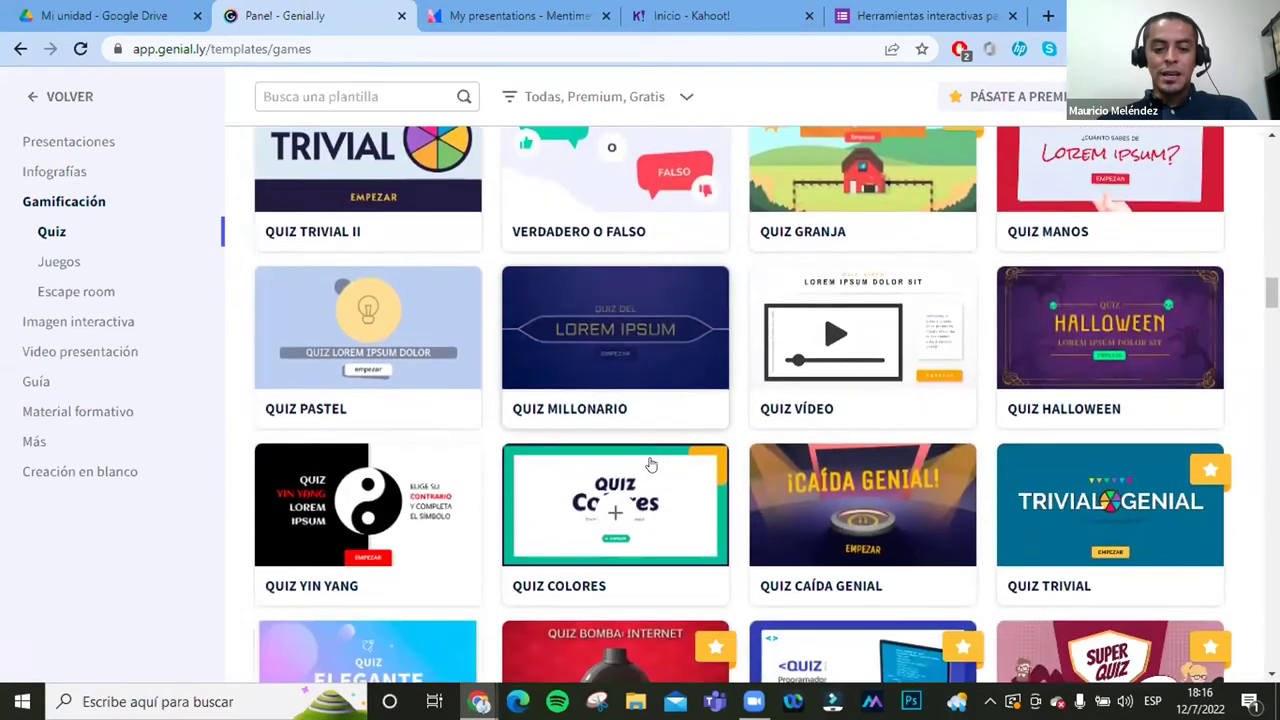
pyautogui.scroll(-2, 650, 465)
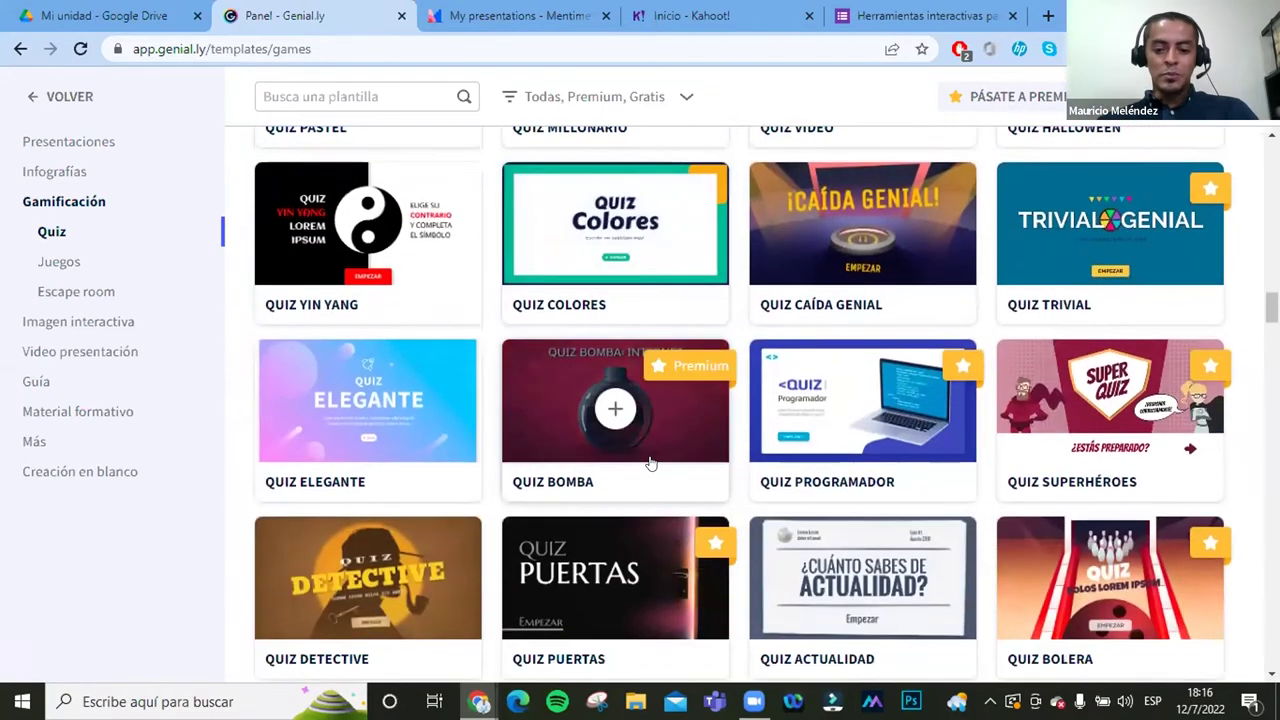
pyautogui.scroll(-3, 649, 463)
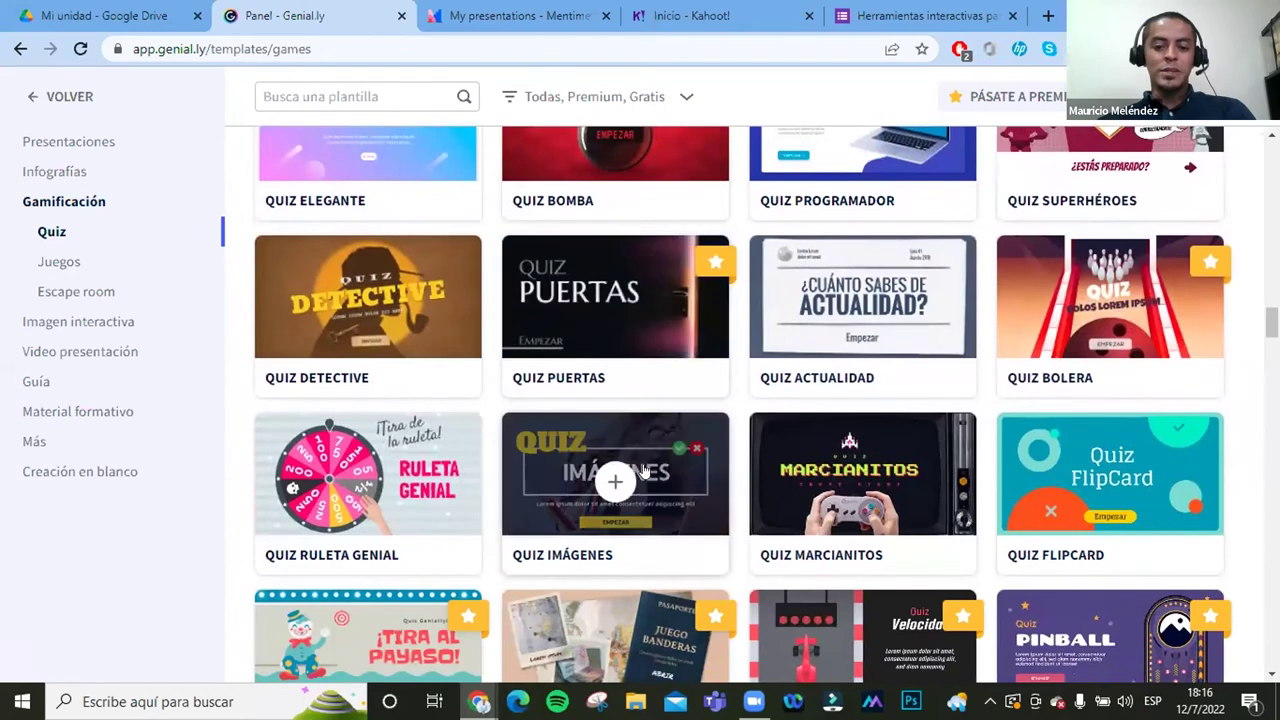
pyautogui.scroll(-2, 645, 472)
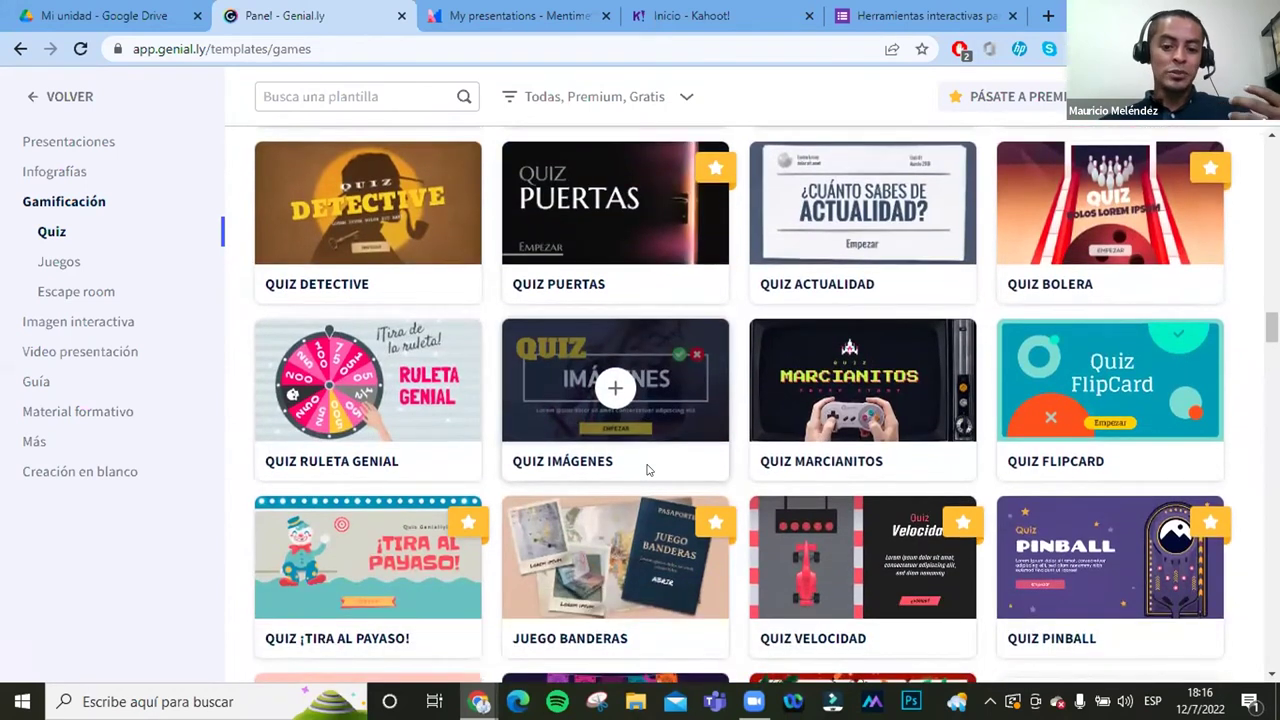
# Step: Examine the remaining Quiz template designs further down the Gamificación gallery, then return to the first templates
pyautogui.scroll(-3, 646, 469)
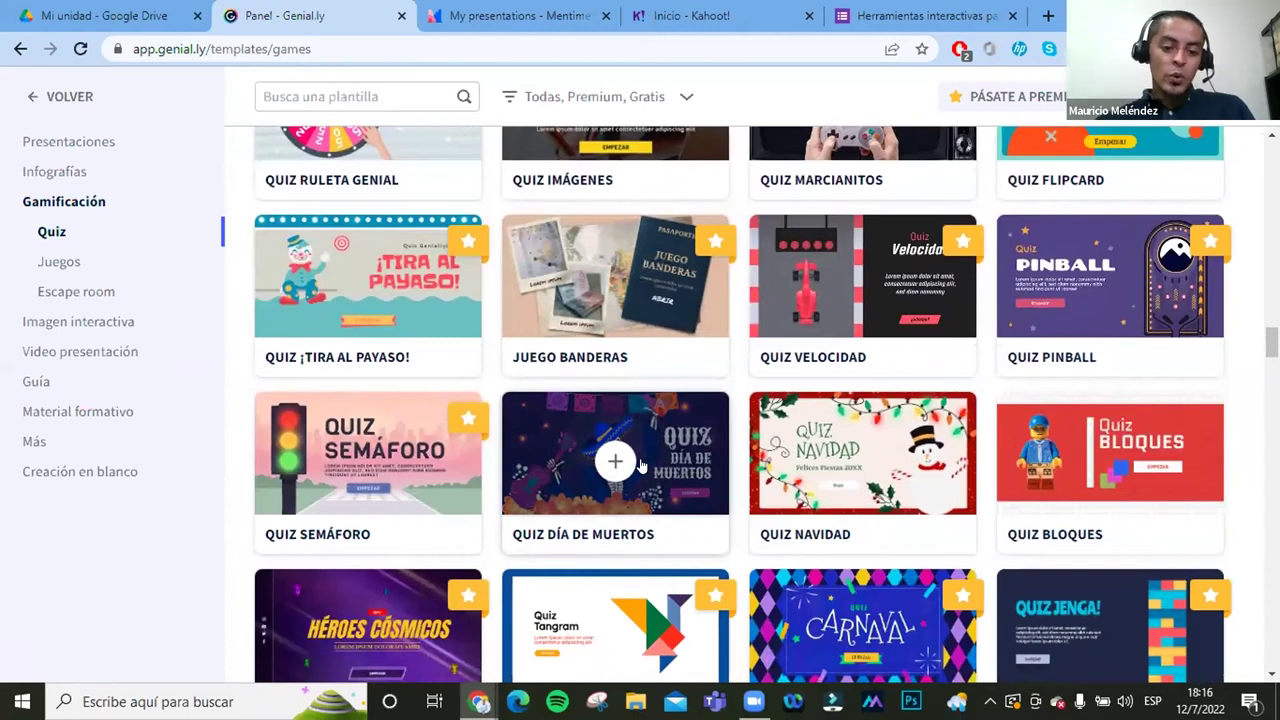
pyautogui.scroll(-3, 641, 466)
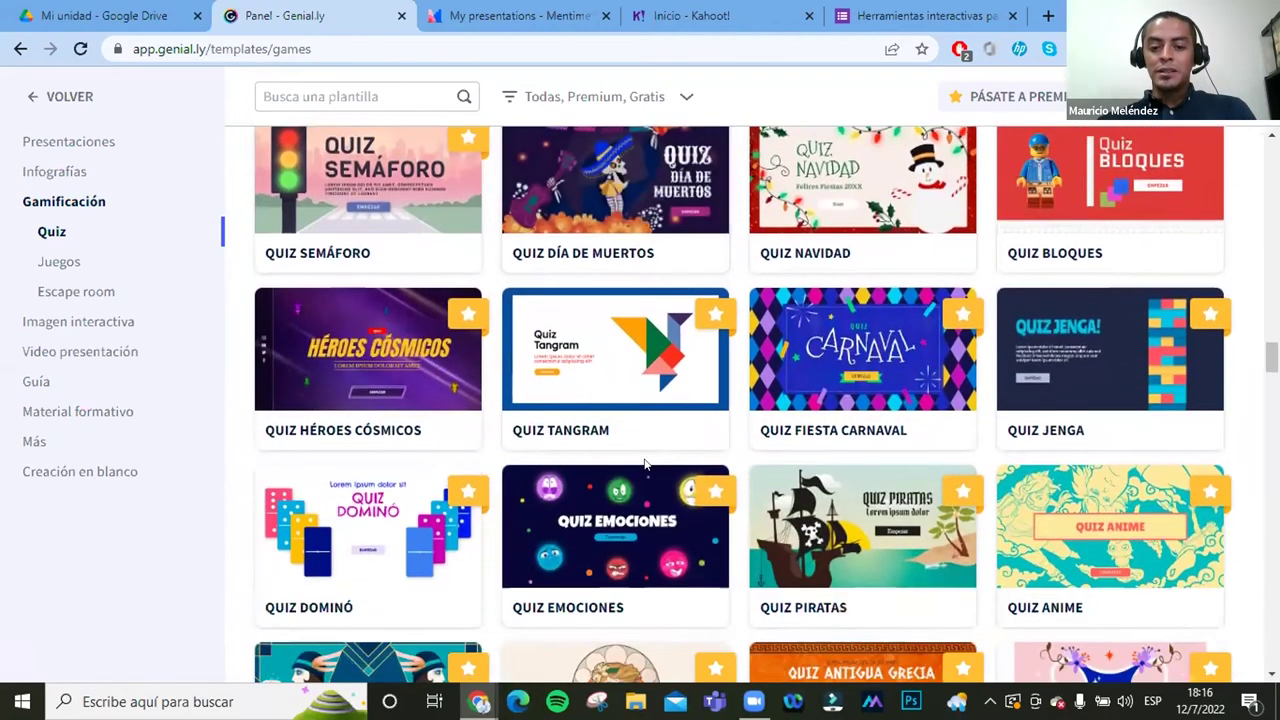
pyautogui.moveTo(446, 372)
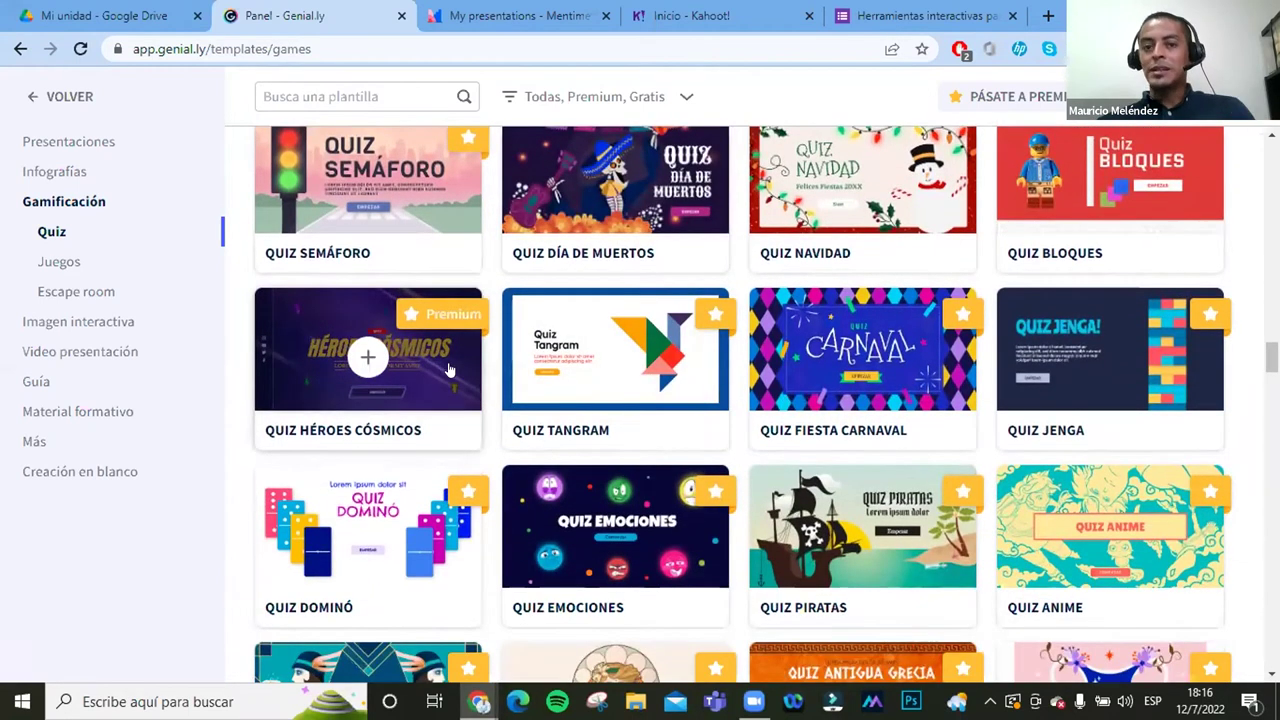
pyautogui.scroll(-2, 446, 375)
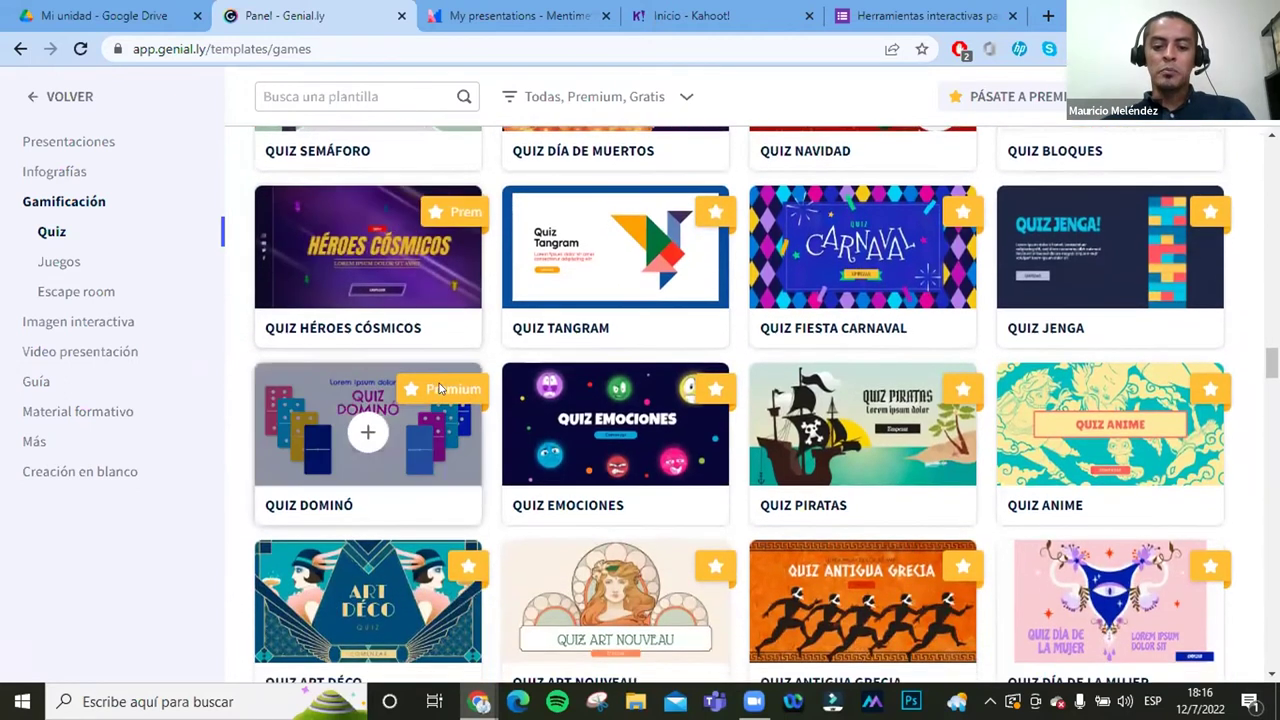
pyautogui.scroll(-4, 438, 392)
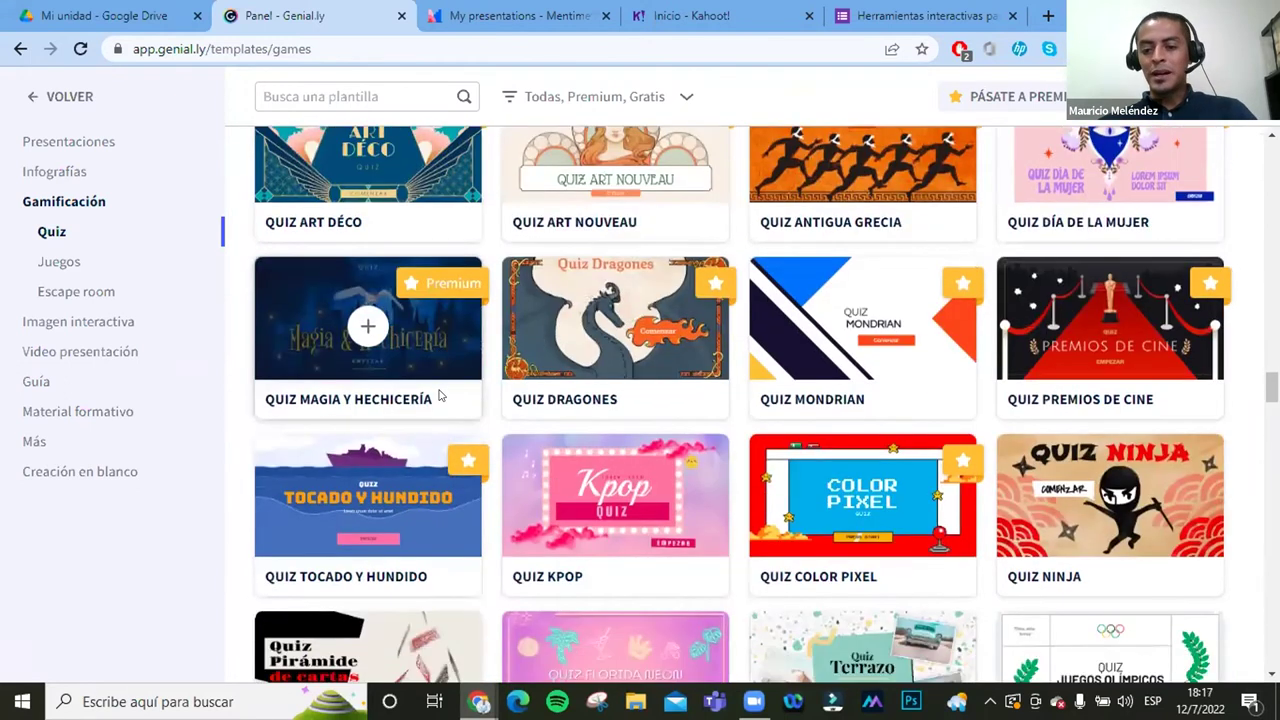
pyautogui.scroll(3, 438, 396)
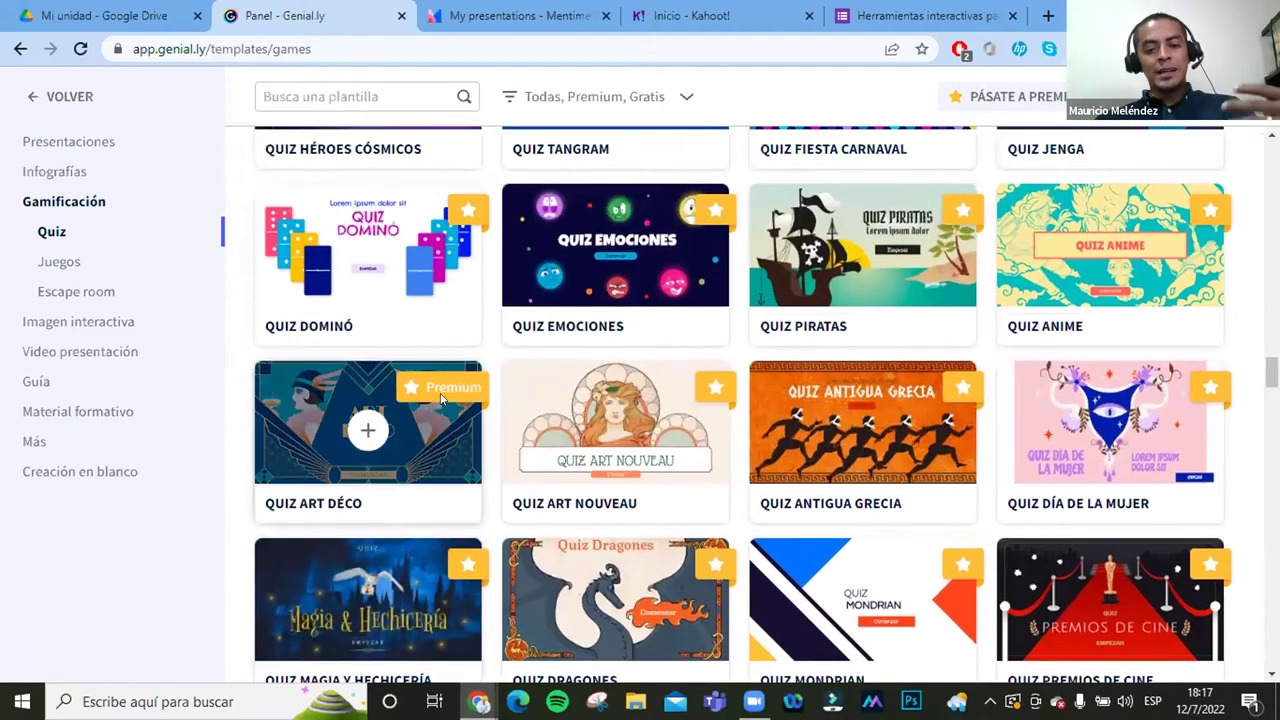
pyautogui.scroll(12, 448, 388)
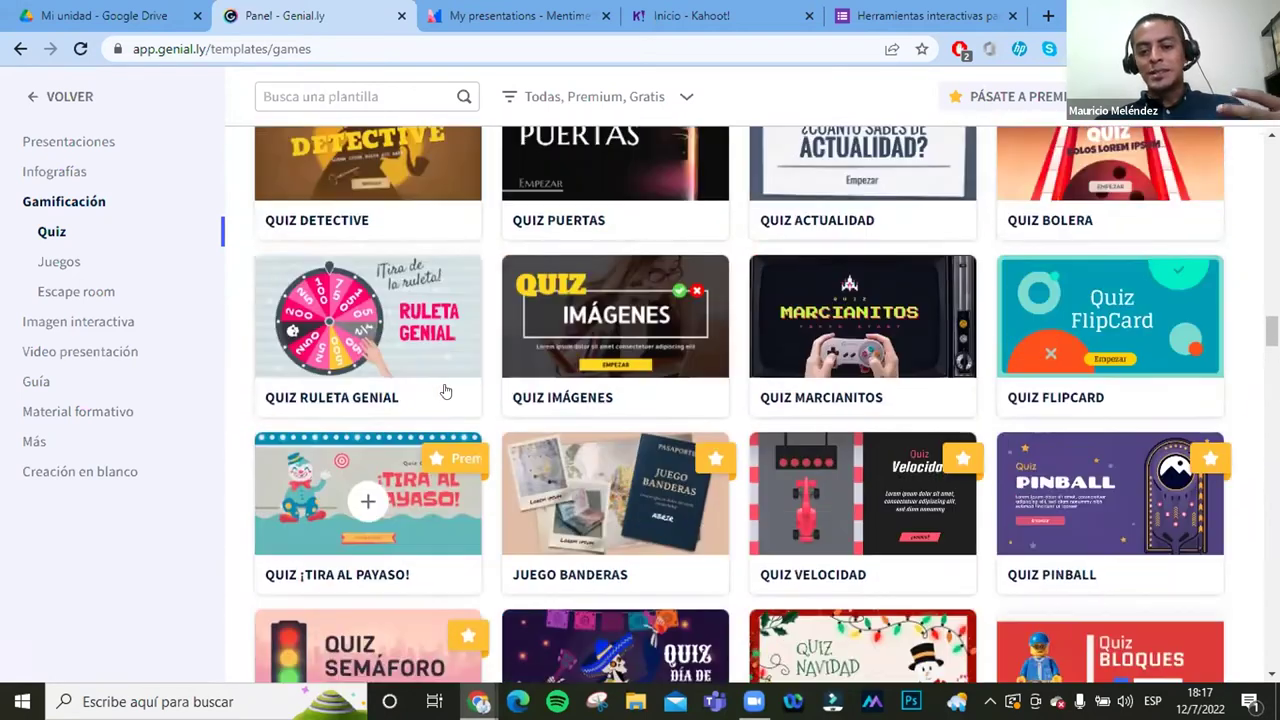
pyautogui.scroll(3, 446, 391)
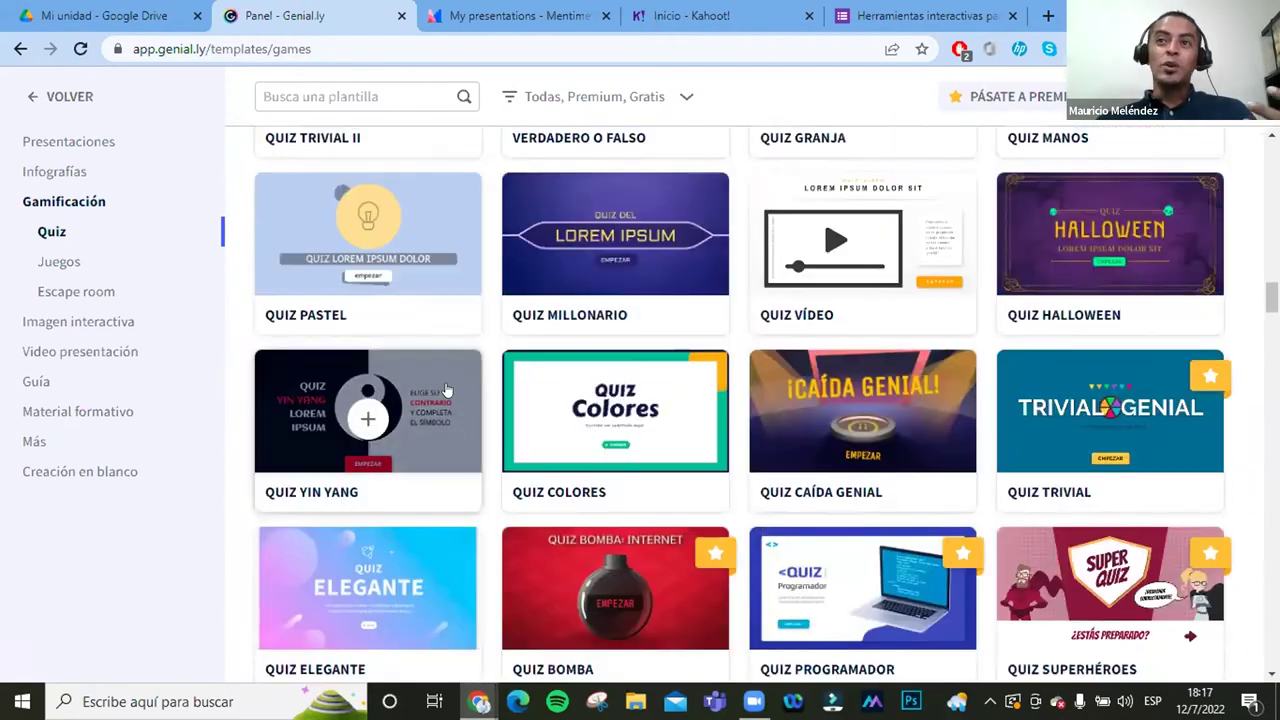
pyautogui.scroll(6, 446, 390)
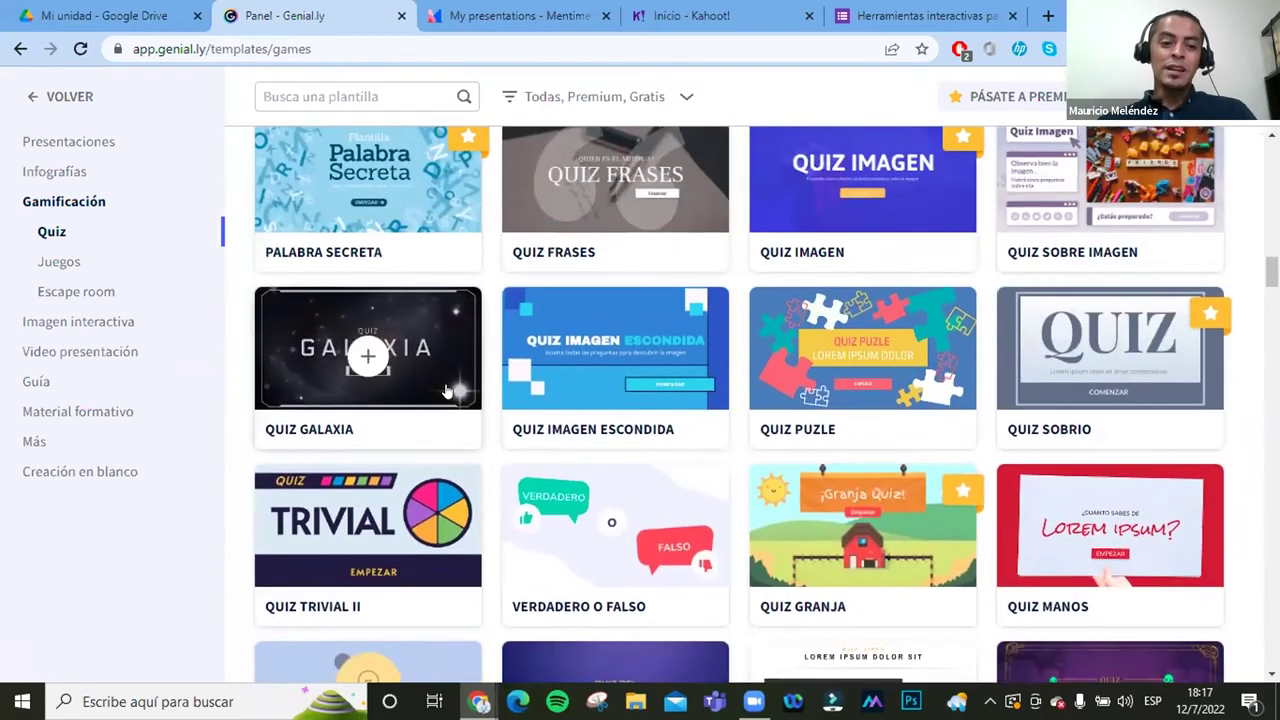
pyautogui.scroll(1, 449, 390)
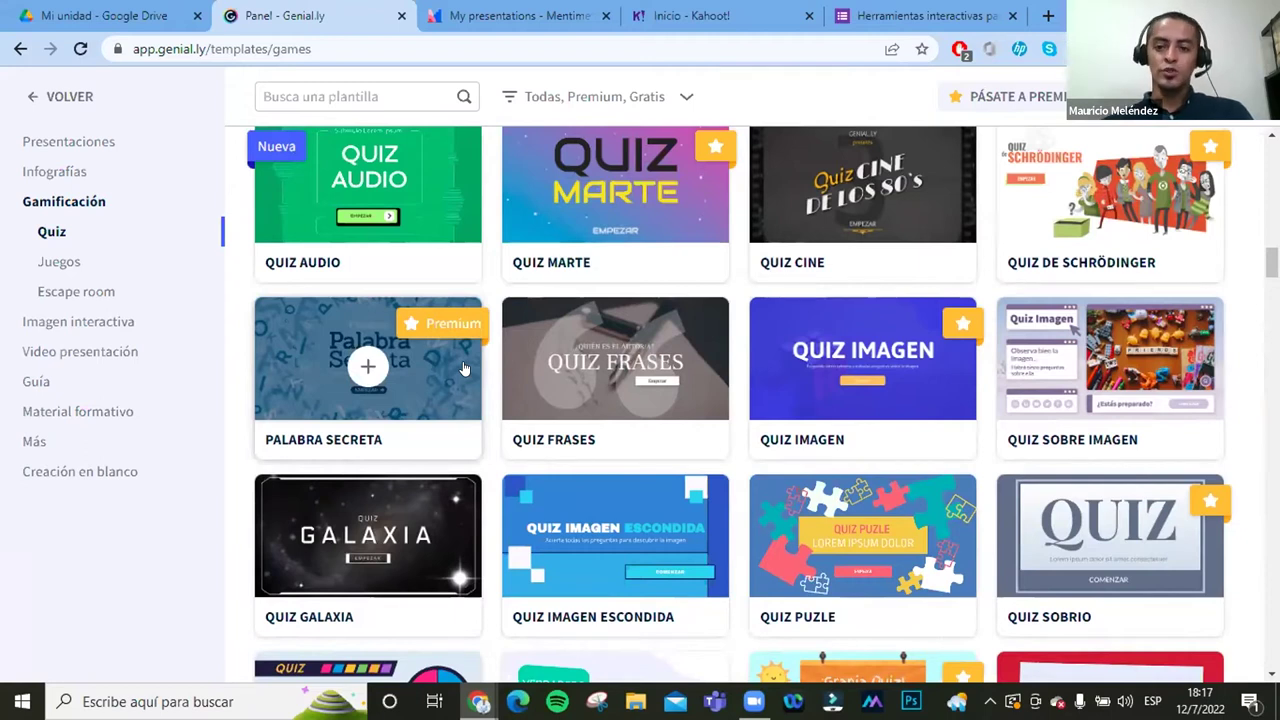
pyautogui.scroll(10, 463, 369)
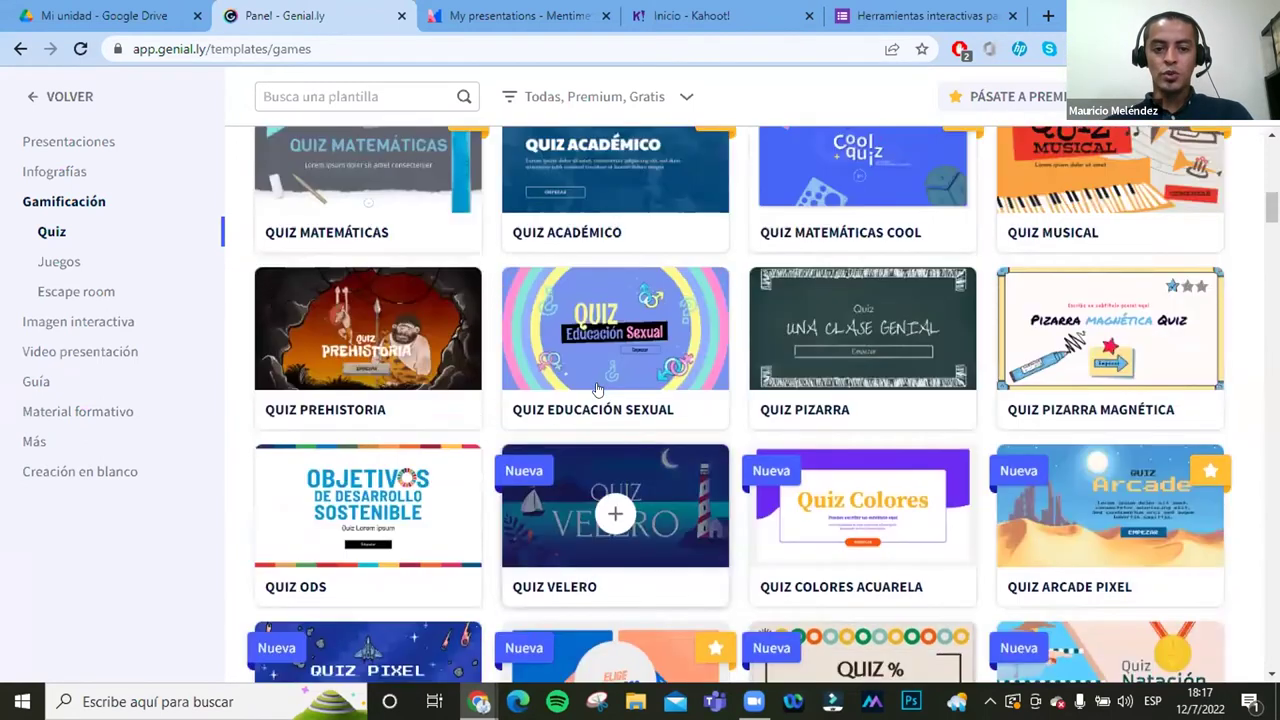
pyautogui.scroll(9, 600, 392)
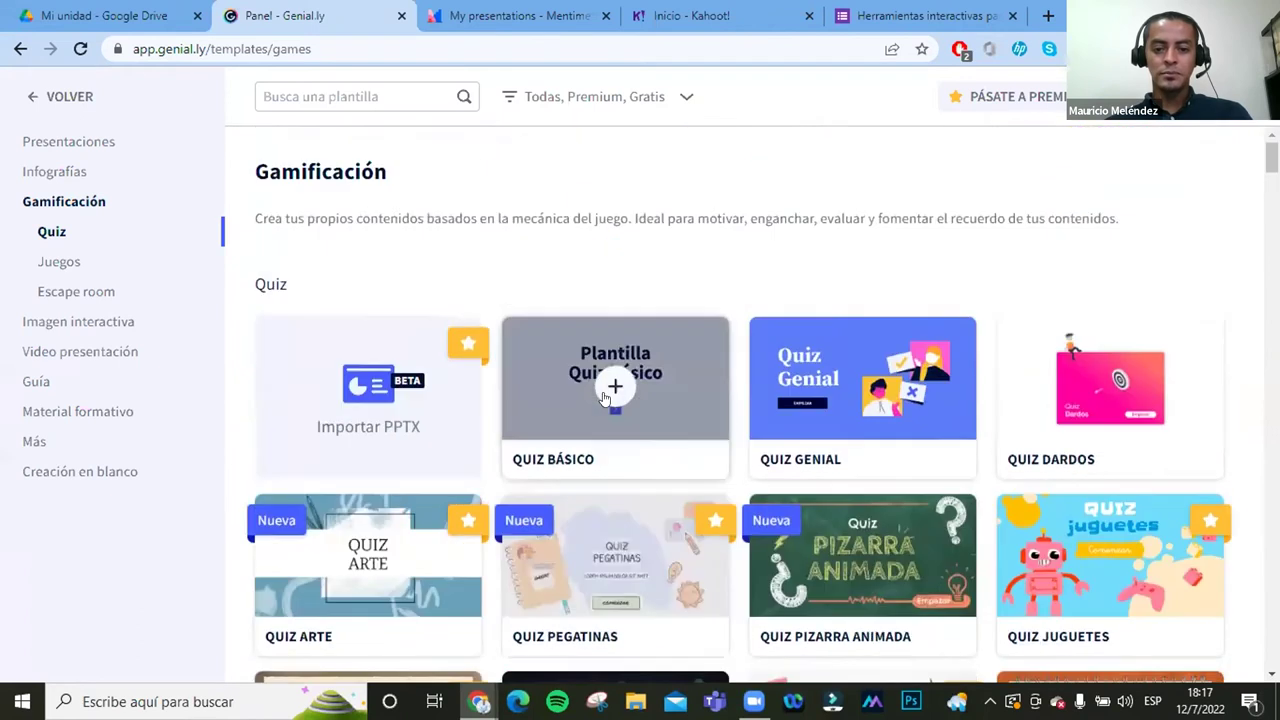
pyautogui.scroll(-2, 600, 400)
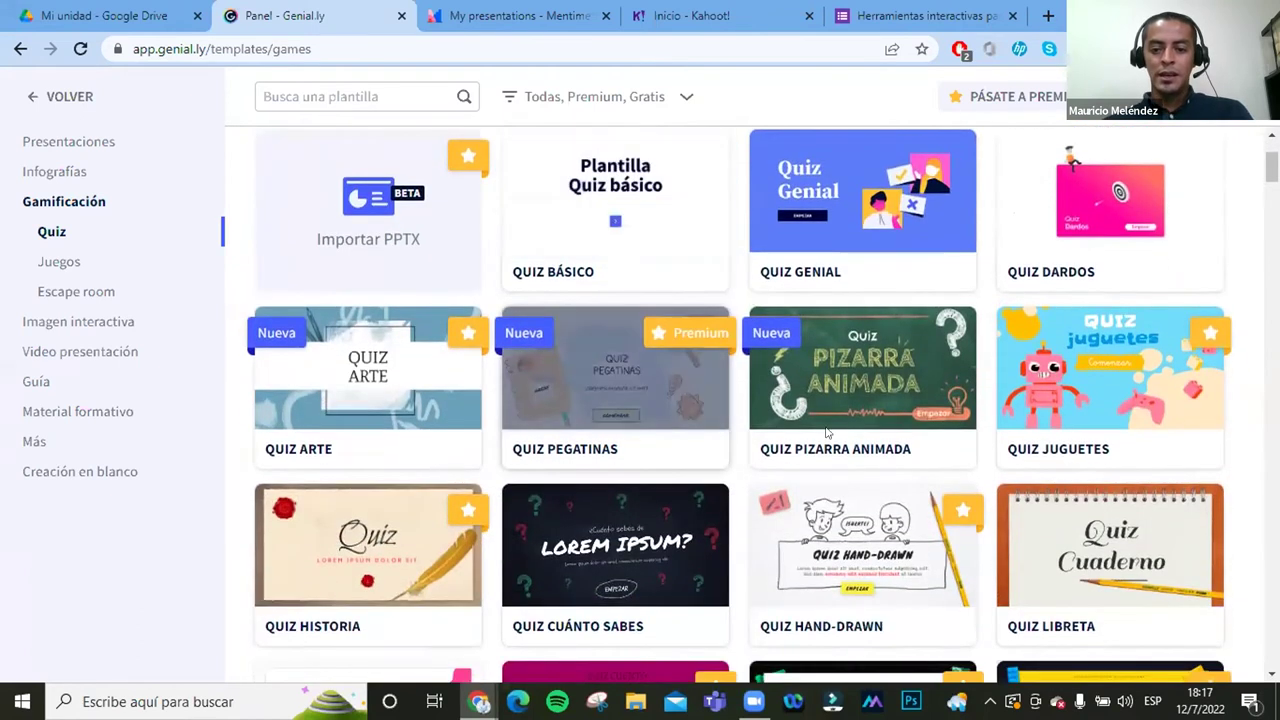
# Step: Preview the Quiz Pizarra Animada template up to its first question and use it for a new creation
pyautogui.moveTo(843, 404)
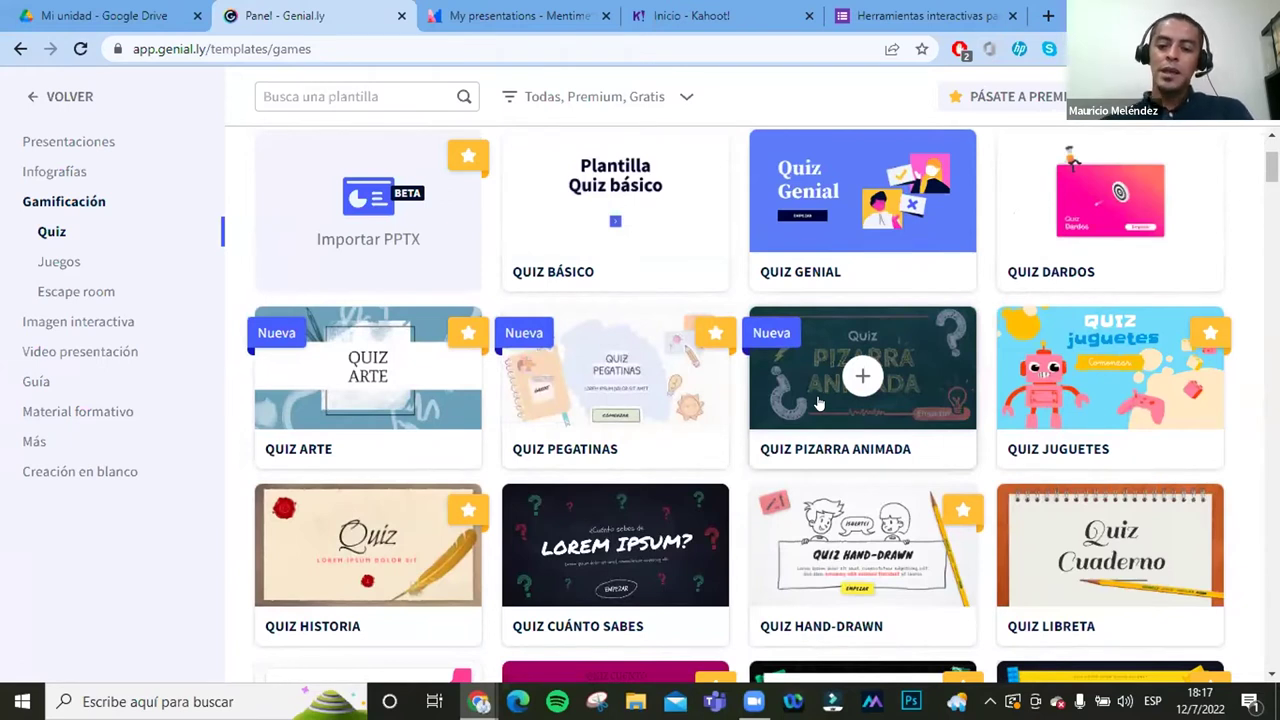
pyautogui.click(774, 389)
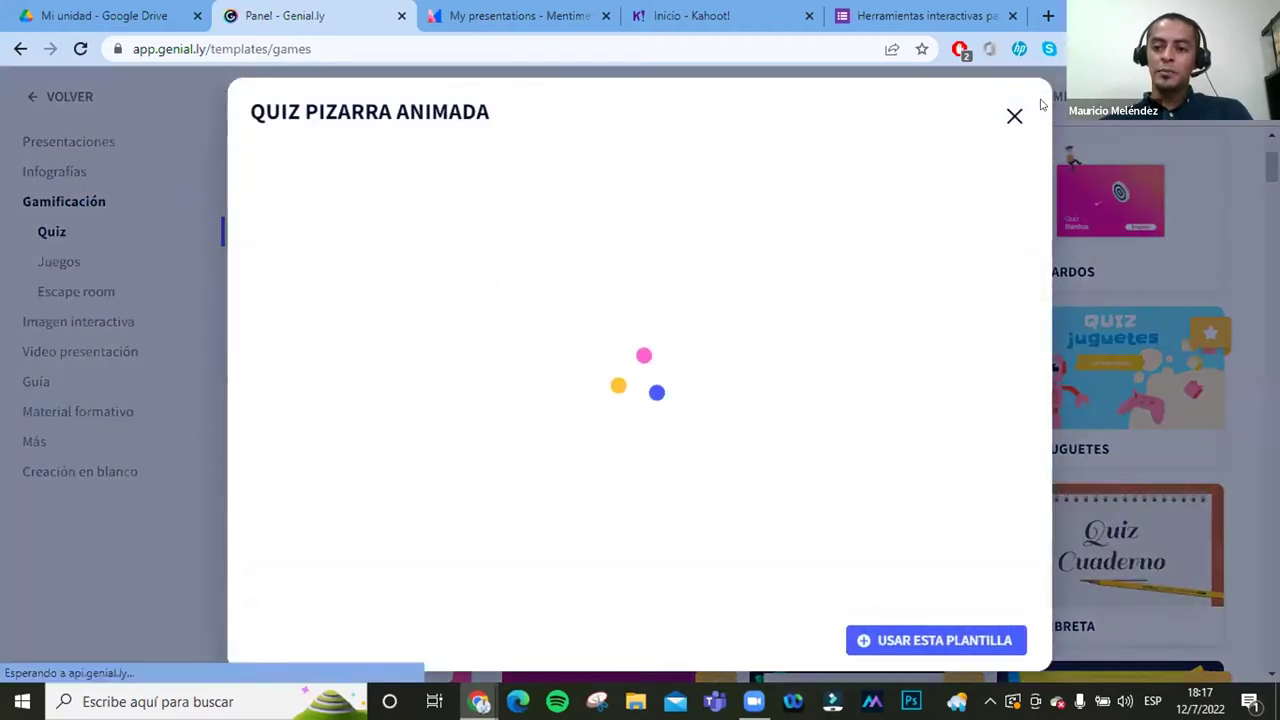
pyautogui.press('Escape')
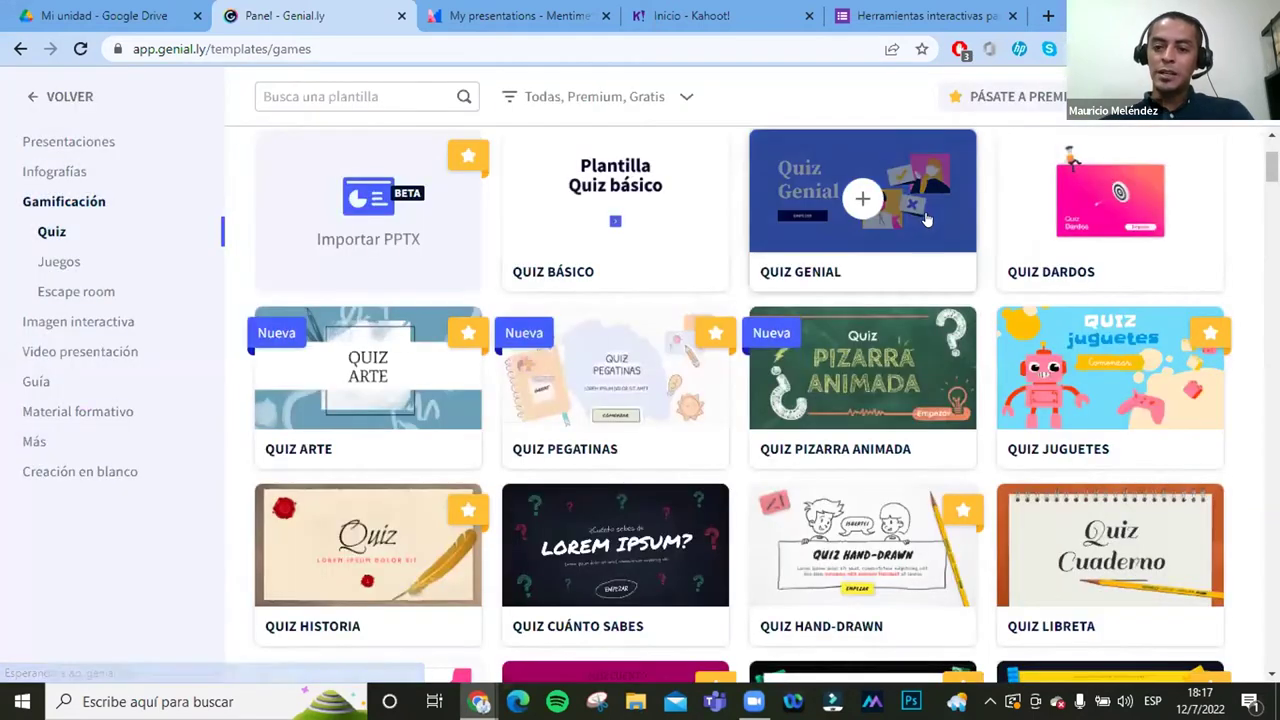
pyautogui.click(851, 374)
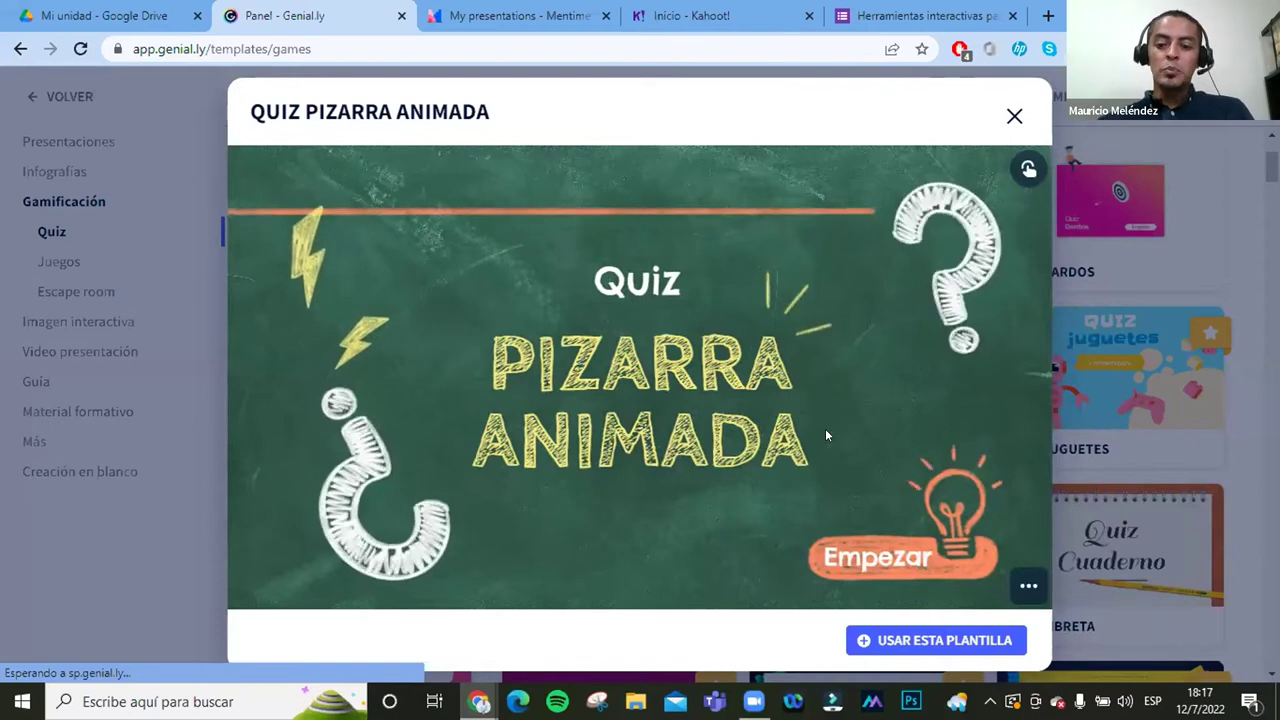
pyautogui.click(862, 566)
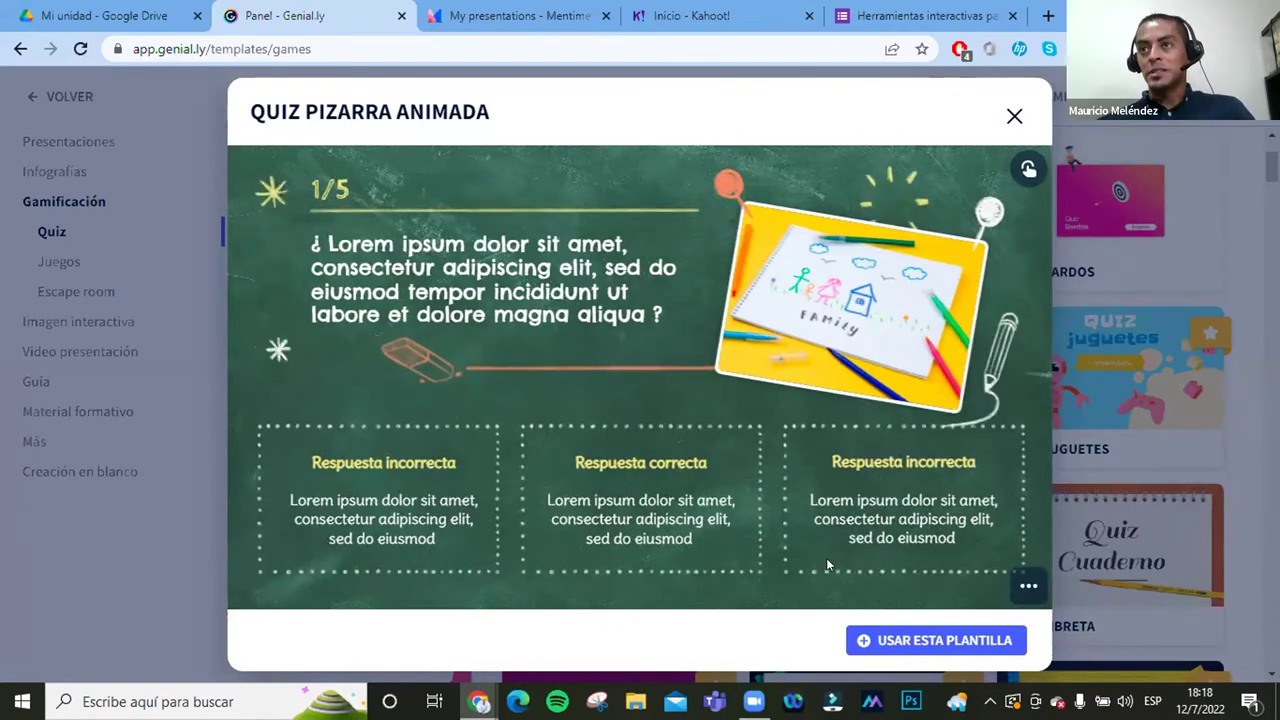
pyautogui.click(880, 641)
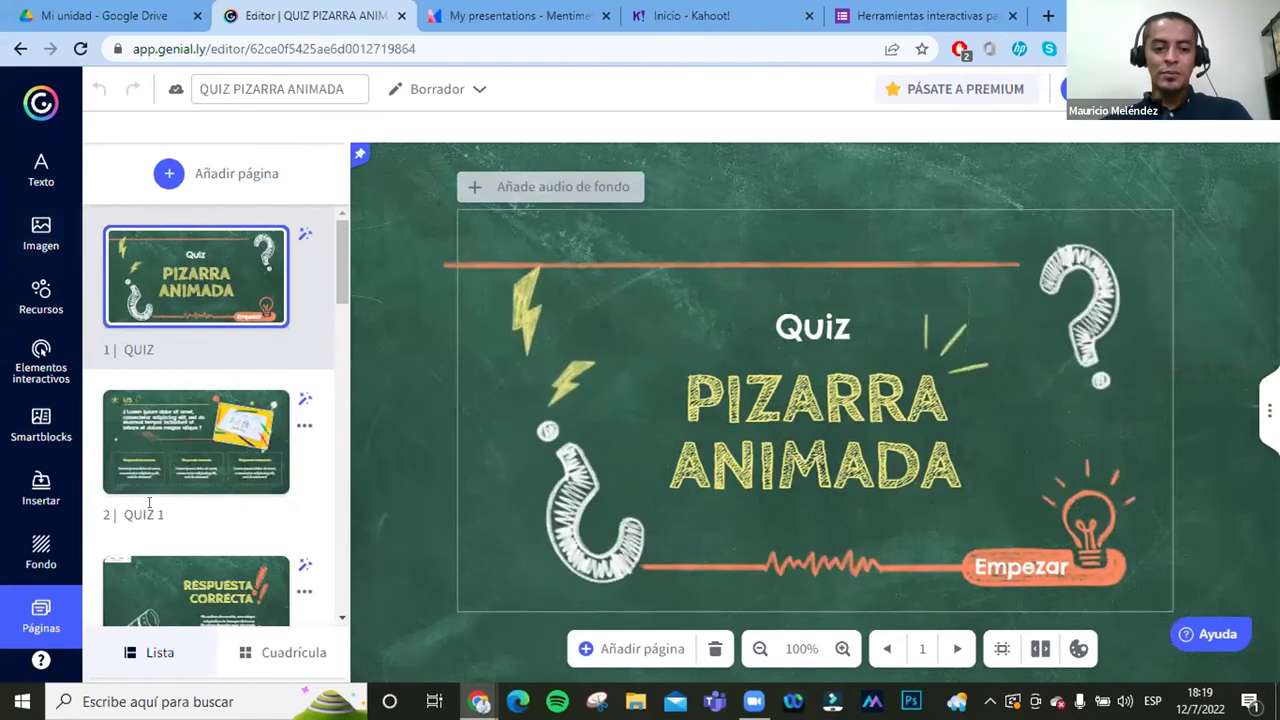
# Step: Examine the template's sequence of question and correct-answer pages, and view the first question page, QUIZ 1
pyautogui.scroll(-2, 183, 403)
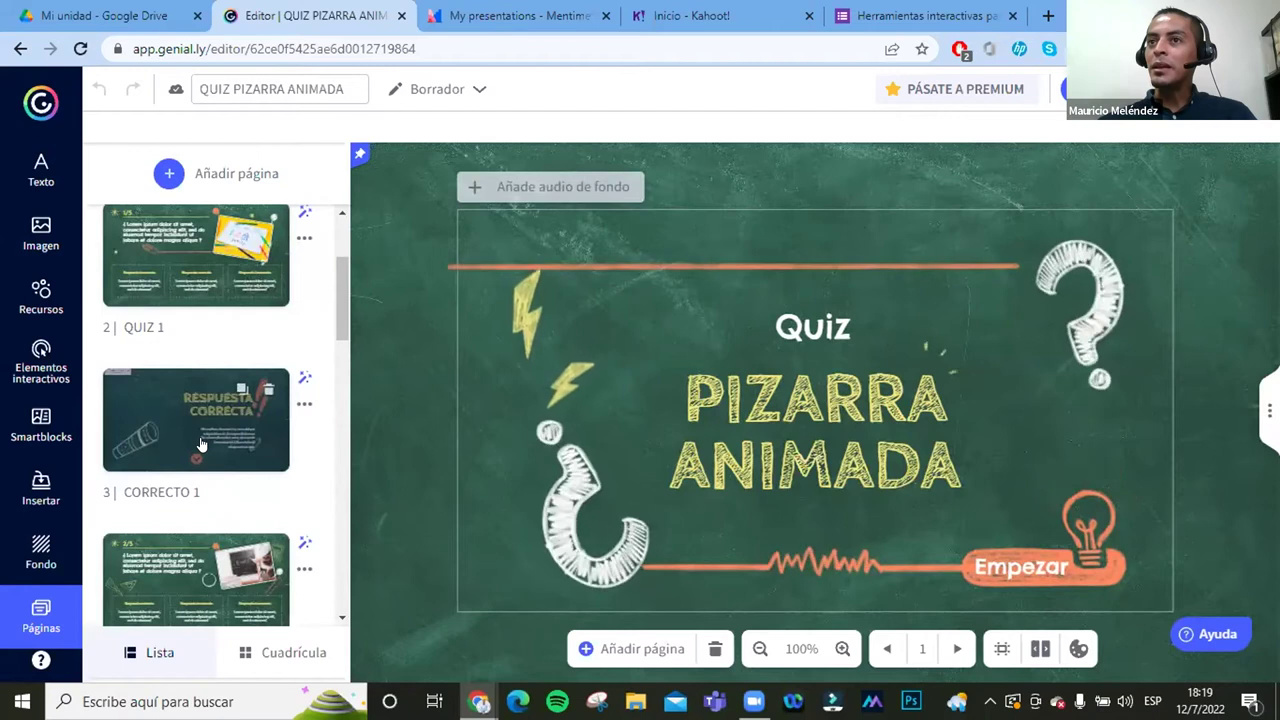
pyautogui.scroll(-6, 202, 437)
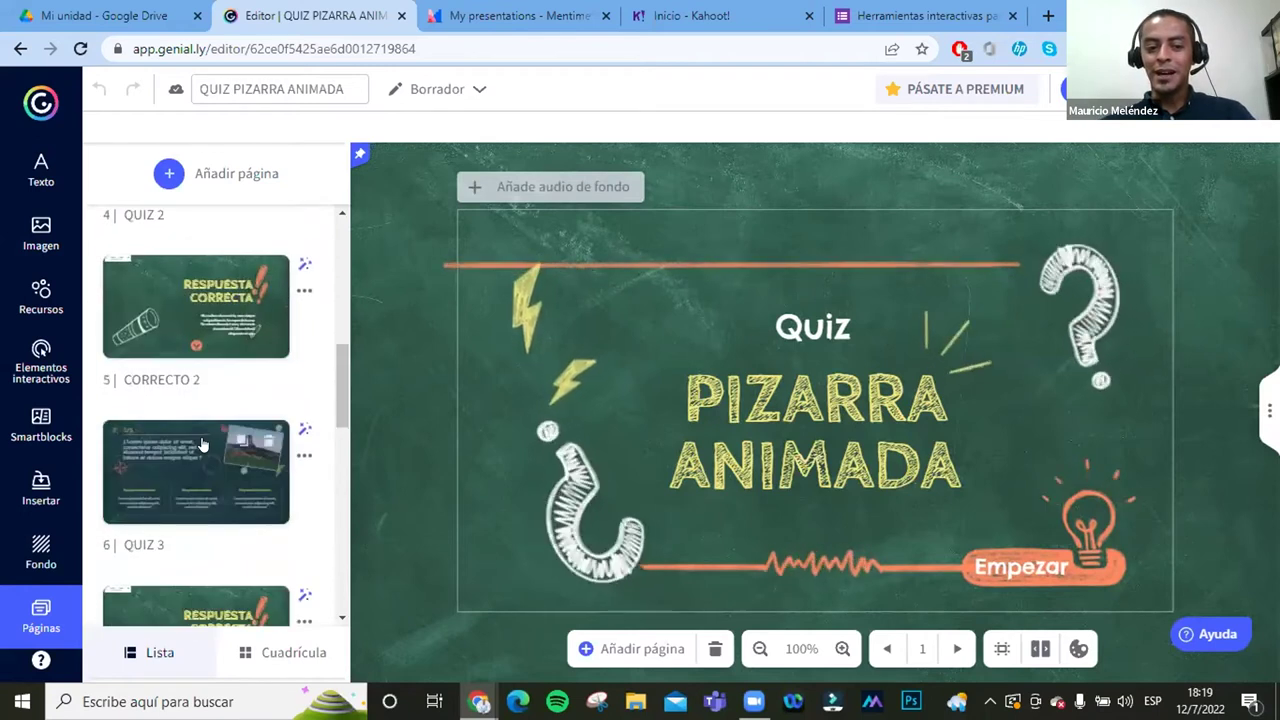
pyautogui.scroll(8, 211, 440)
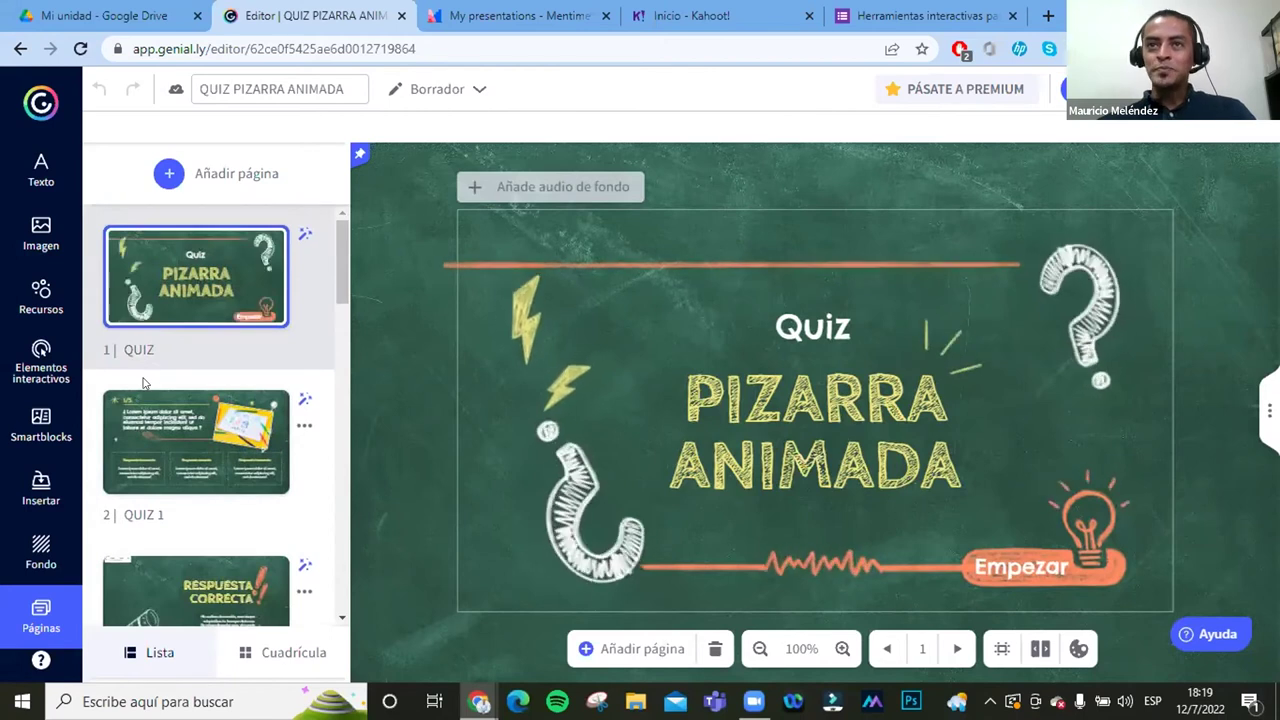
pyautogui.scroll(-1, 146, 400)
pyautogui.scroll(-7, 146, 400)
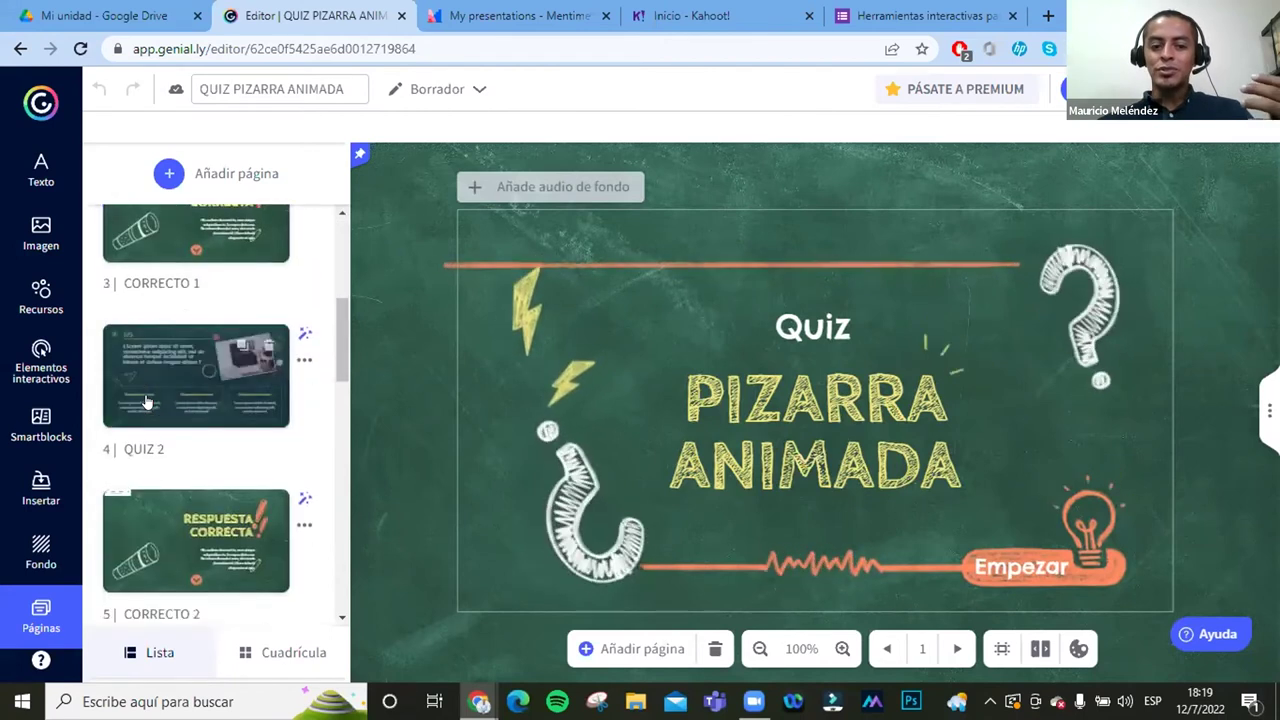
pyautogui.scroll(-1, 150, 408)
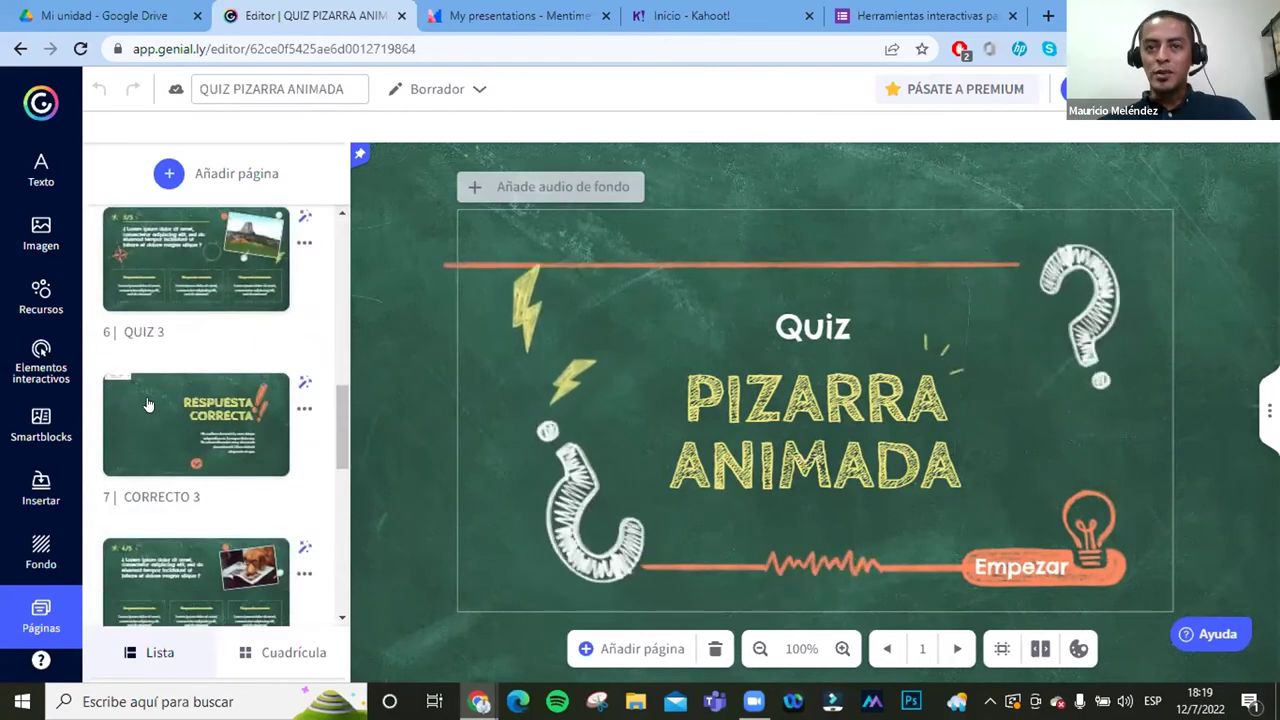
pyautogui.scroll(-1, 153, 404)
pyautogui.scroll(-3, 153, 404)
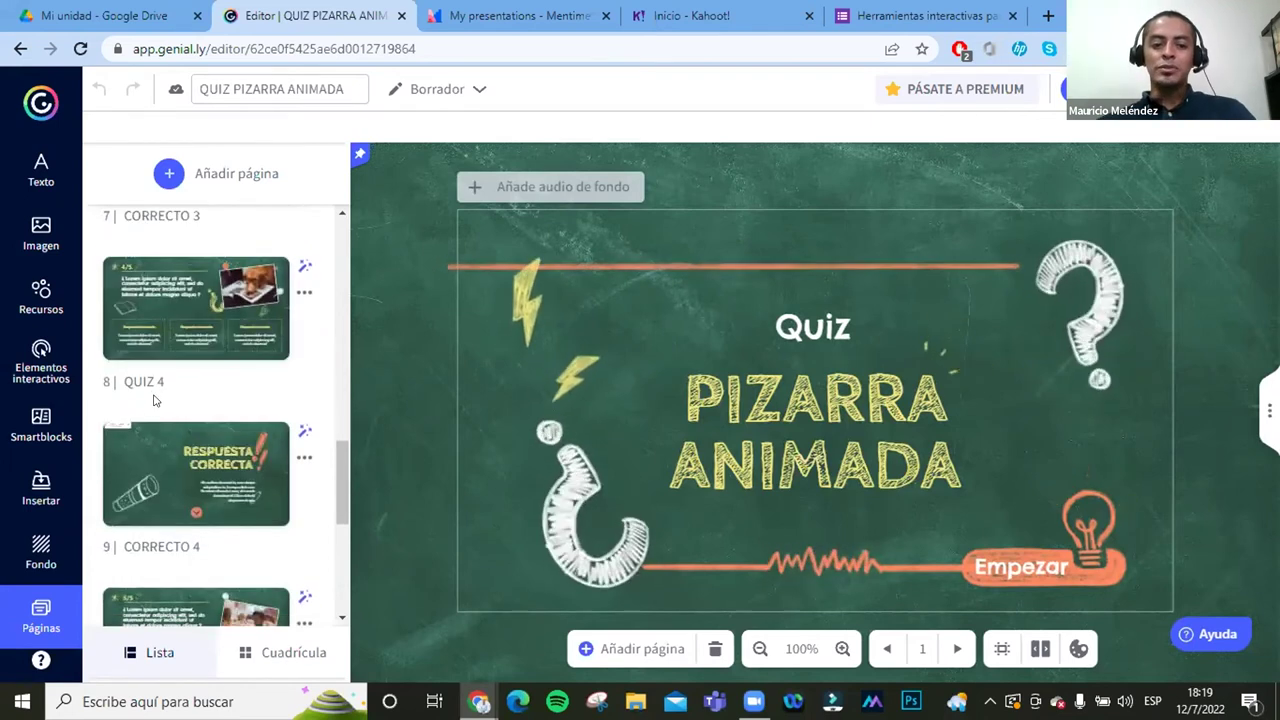
pyautogui.scroll(6, 153, 400)
pyautogui.scroll(8, 153, 400)
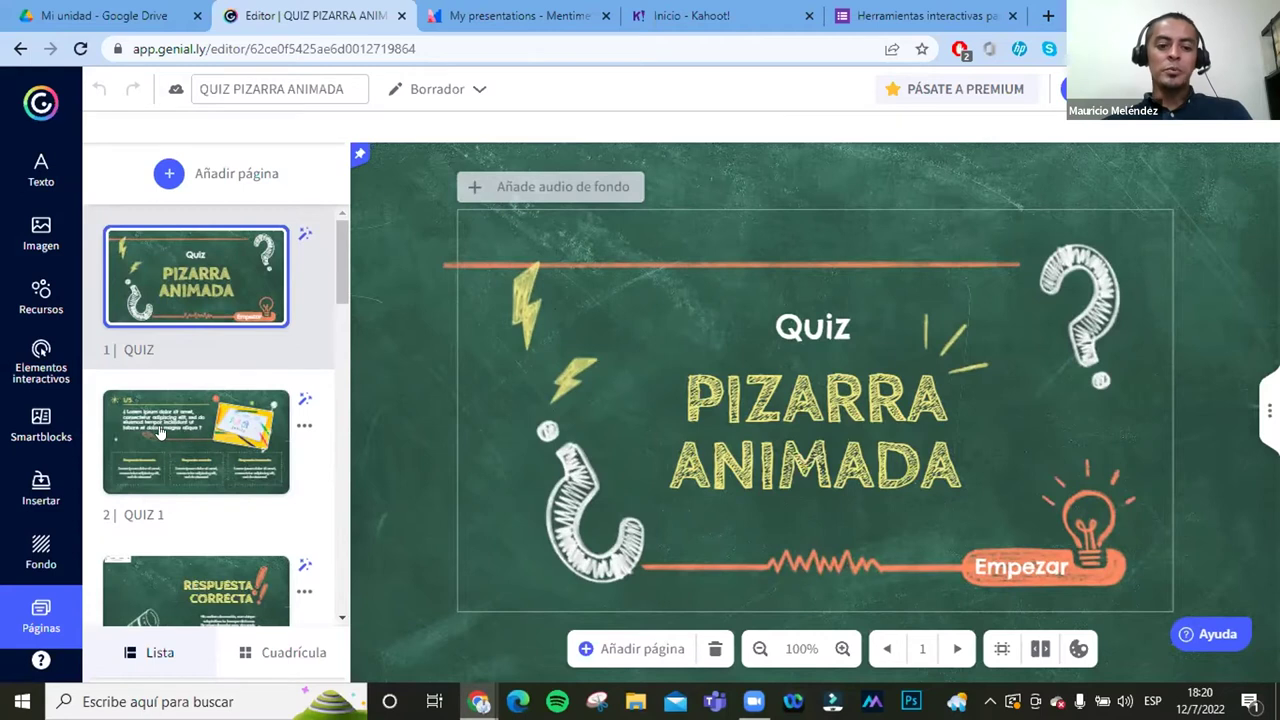
pyautogui.press('Down')
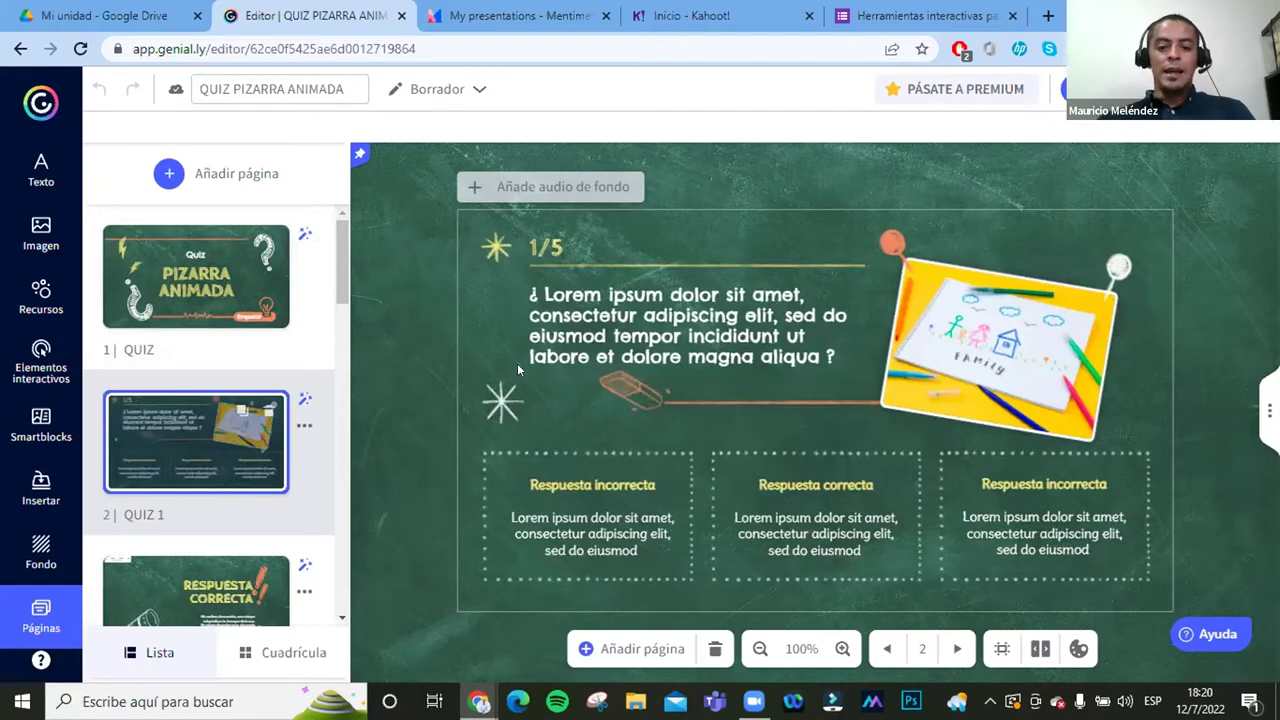
# Step: Replace the "PIZARRA ANIMADA" title on the cover page with "TALLER DE HERRAMIENTAS"
pyautogui.click(201, 279)
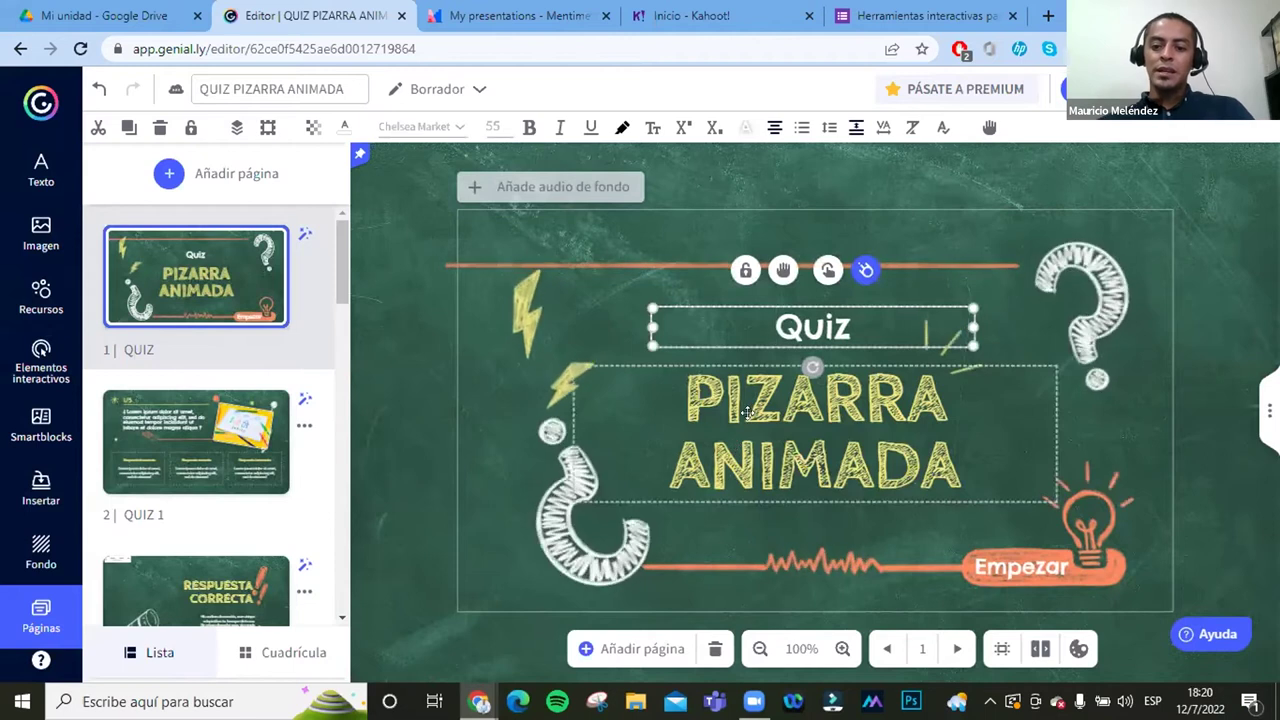
pyautogui.click(705, 390)
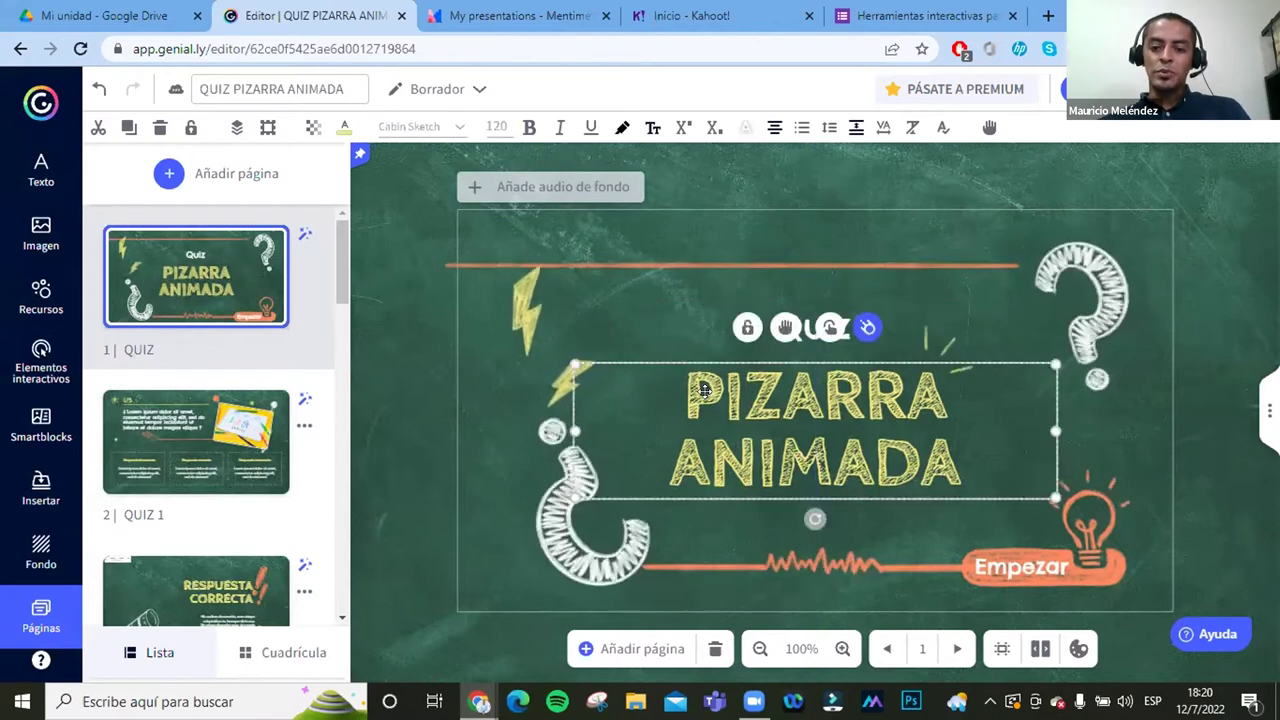
pyautogui.doubleClick(705, 390)
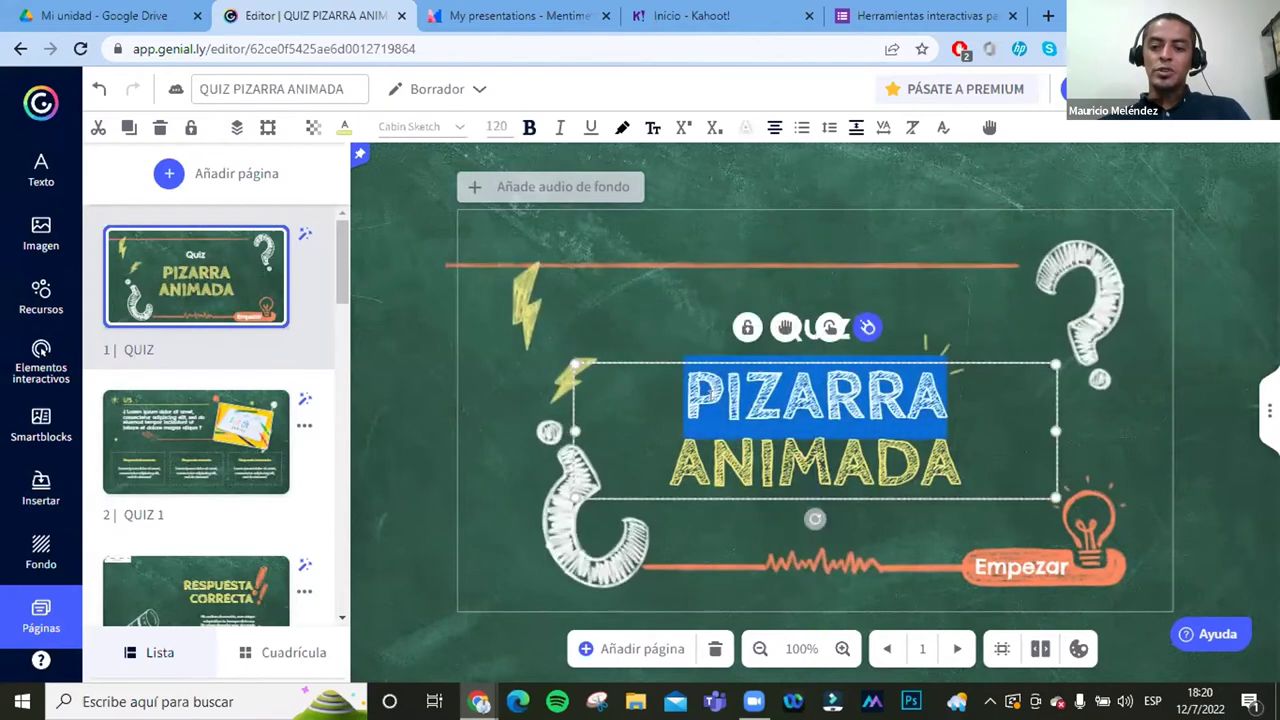
pyautogui.tripleClick(739, 404)
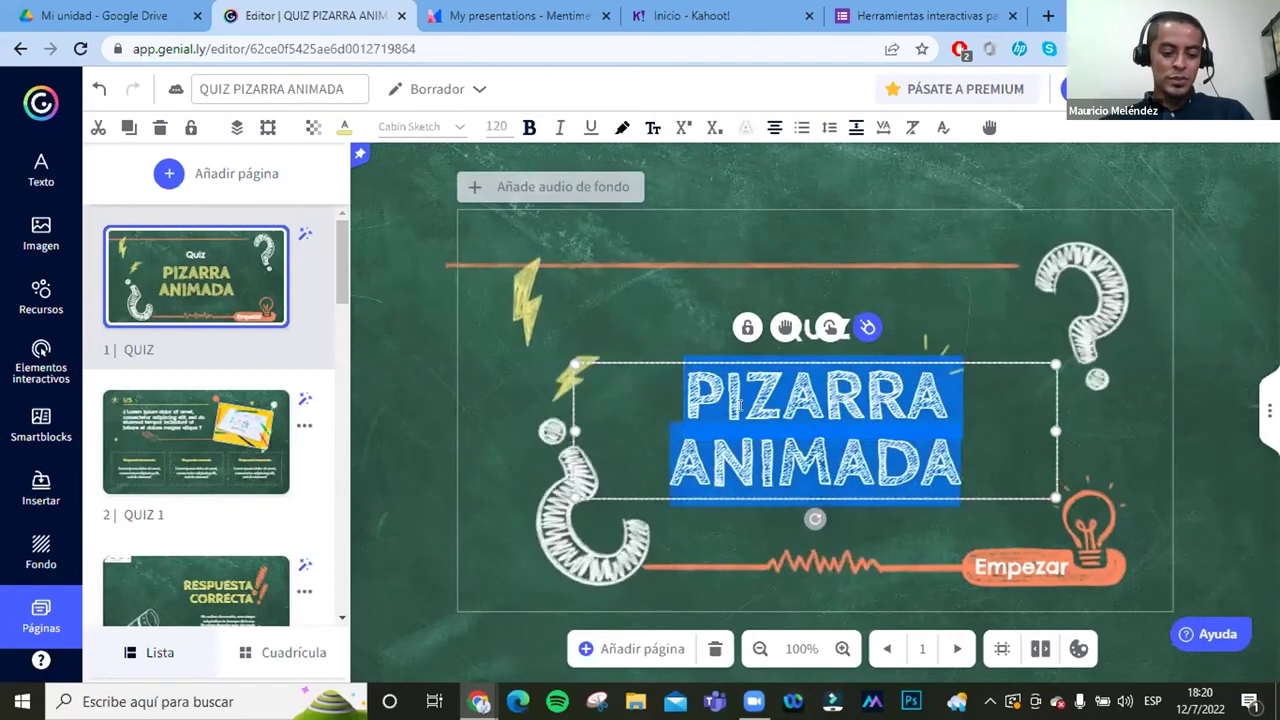
pyautogui.write('TALLE')
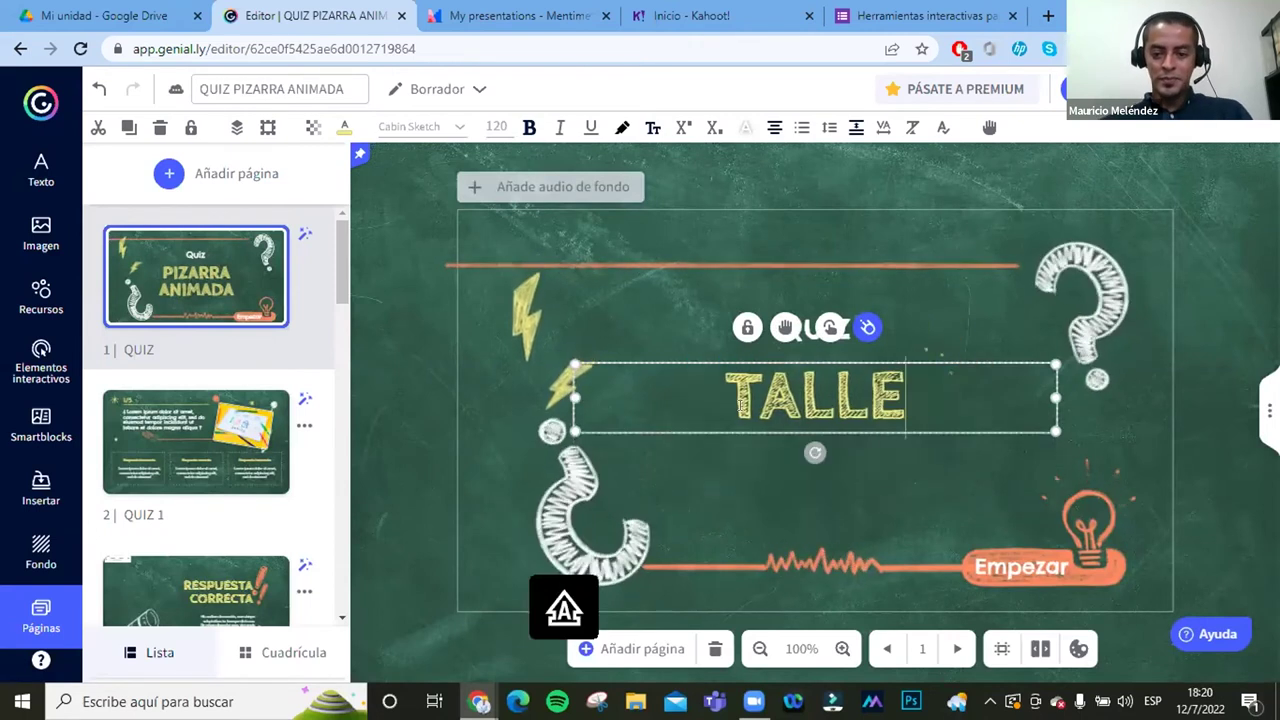
pyautogui.write('R DE ')
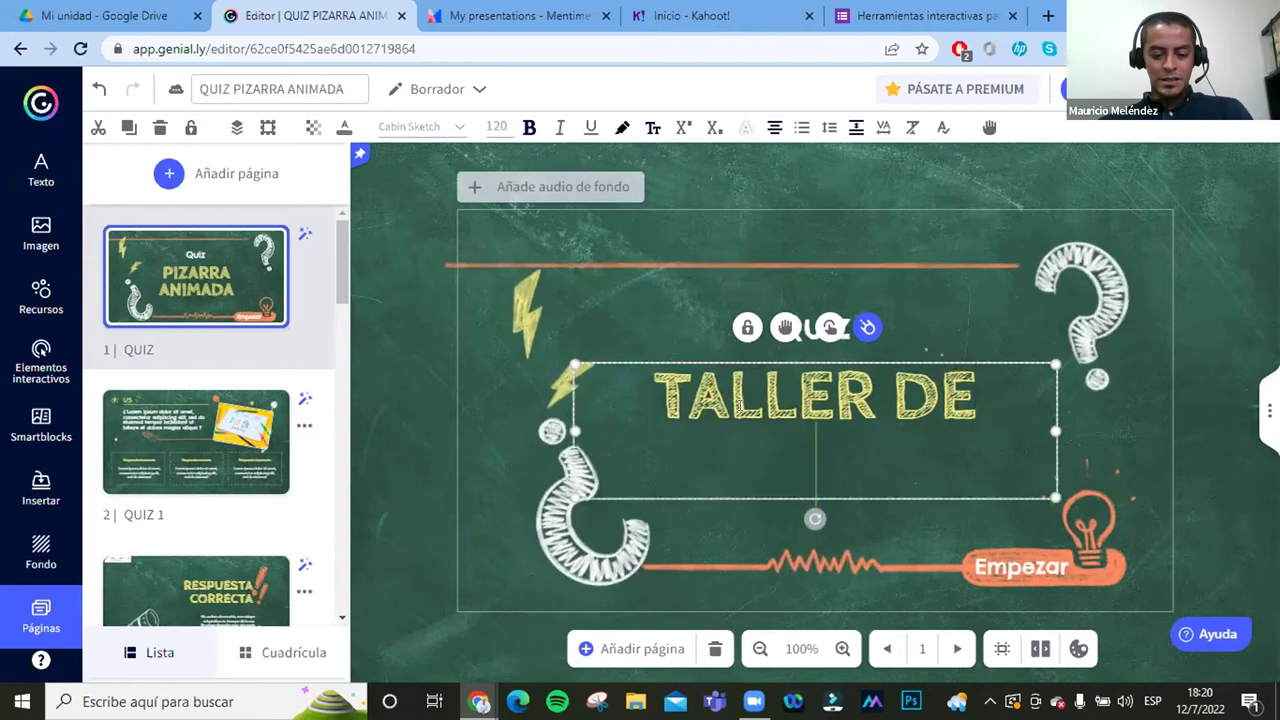
pyautogui.write('HERRAMIENTAS')
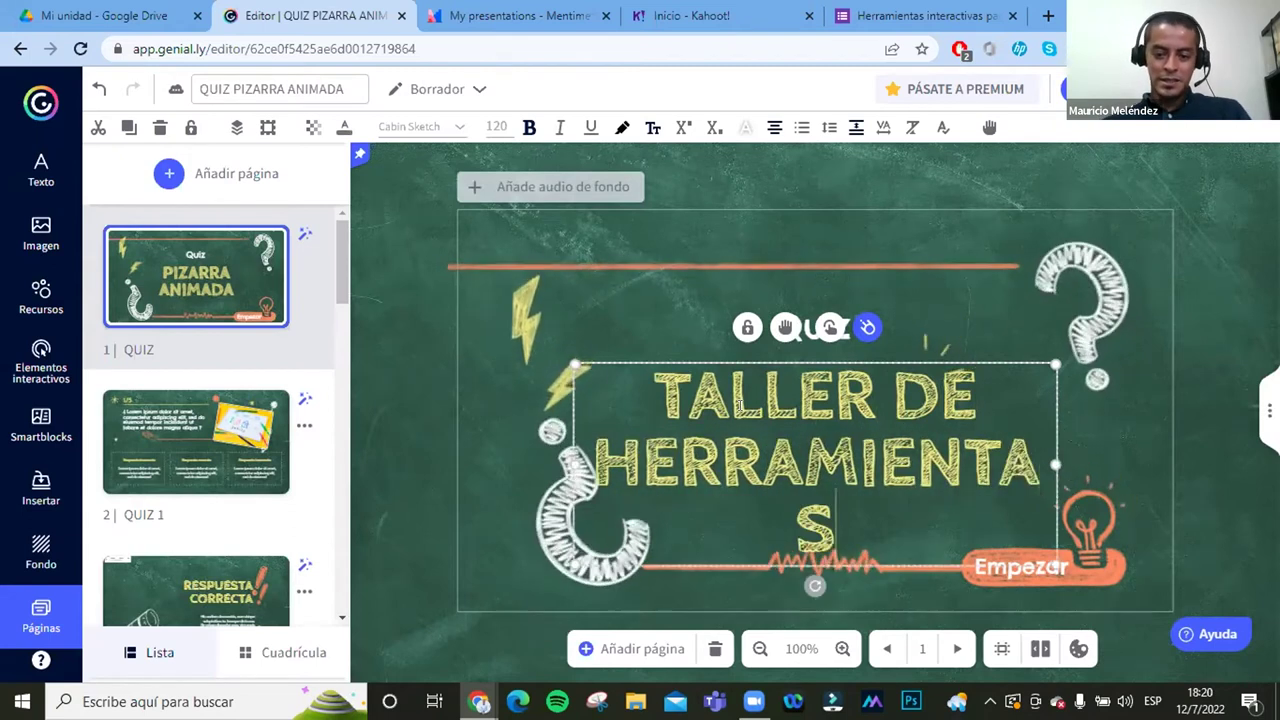
# Step: Set the font size of the whole cover title "TALLER DE HERRAMIENTAS" to 85 px
pyautogui.hotkey('shift', 'Up')
pyautogui.hotkey('ctrl', 'shift', 'Home')
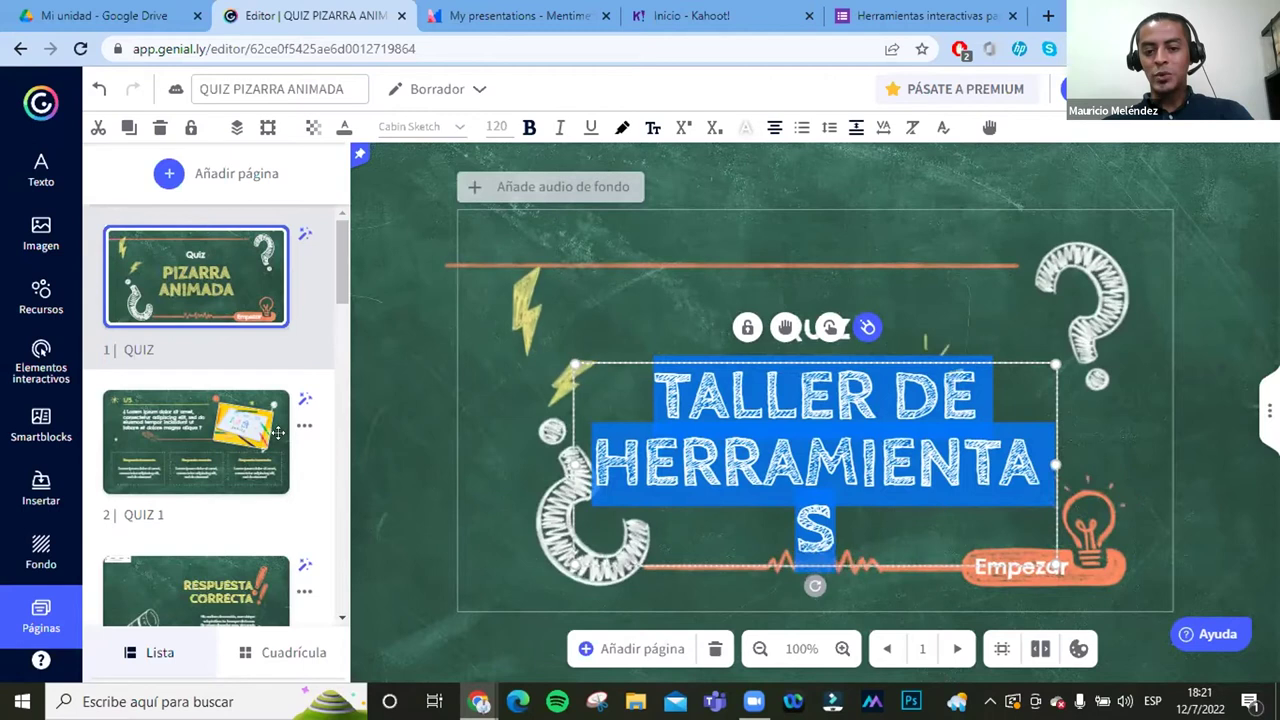
pyautogui.click(376, 427)
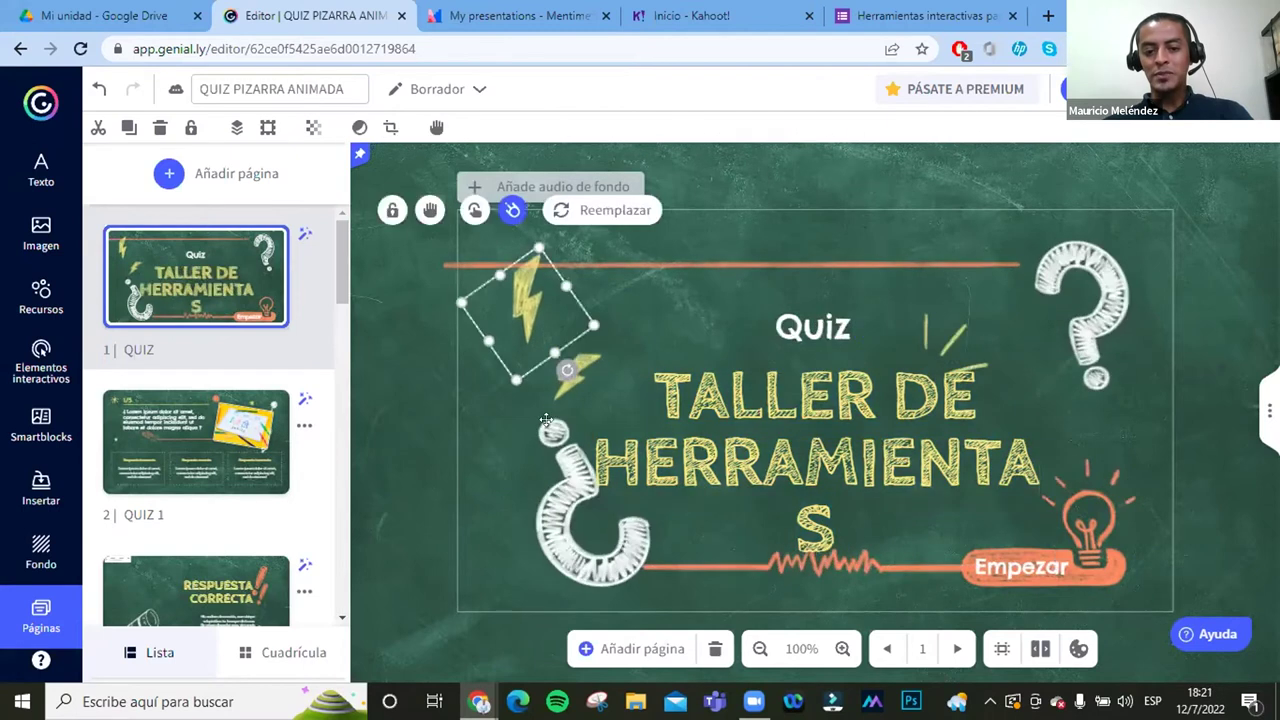
pyautogui.click(670, 388)
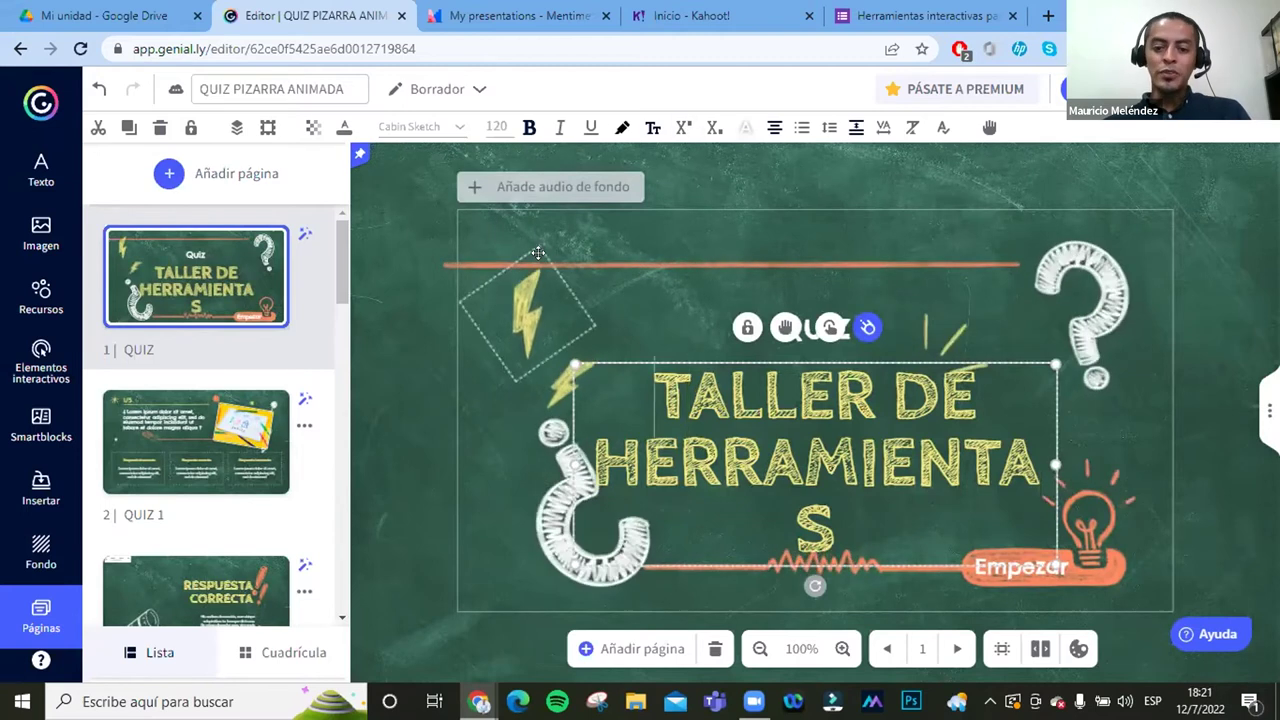
pyautogui.hotkey('ctrl', 'a')
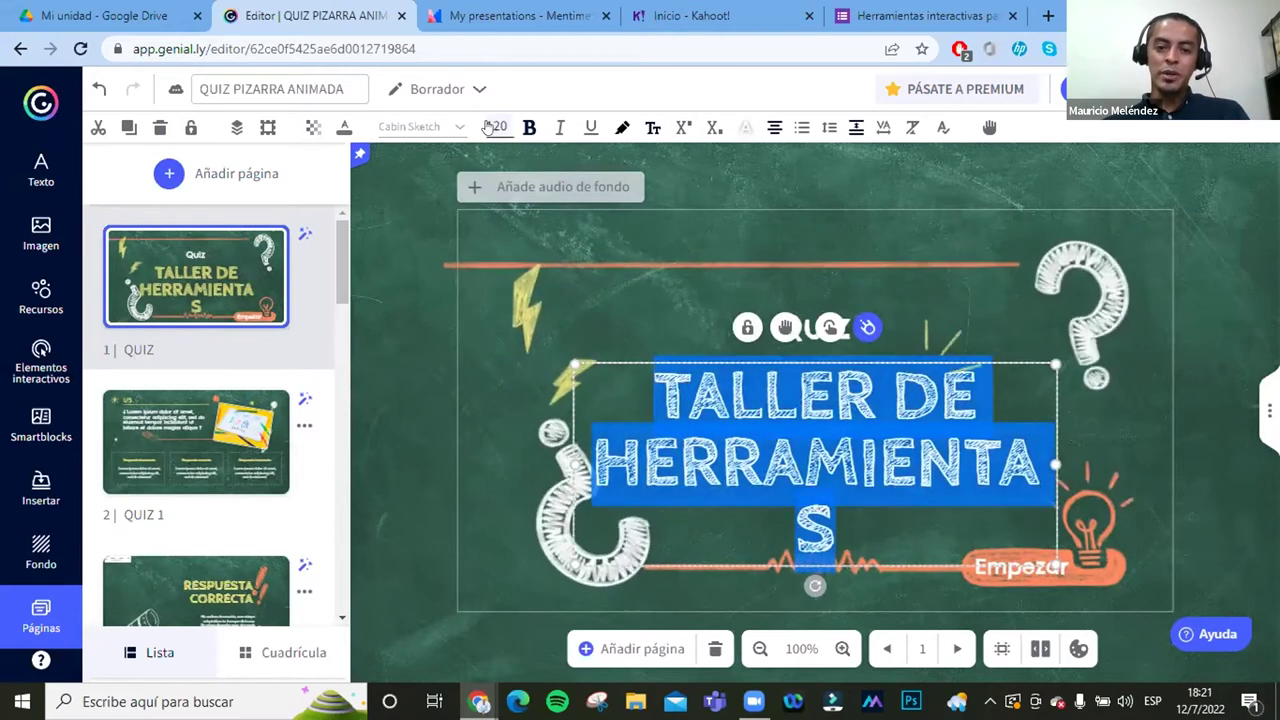
pyautogui.click(490, 127)
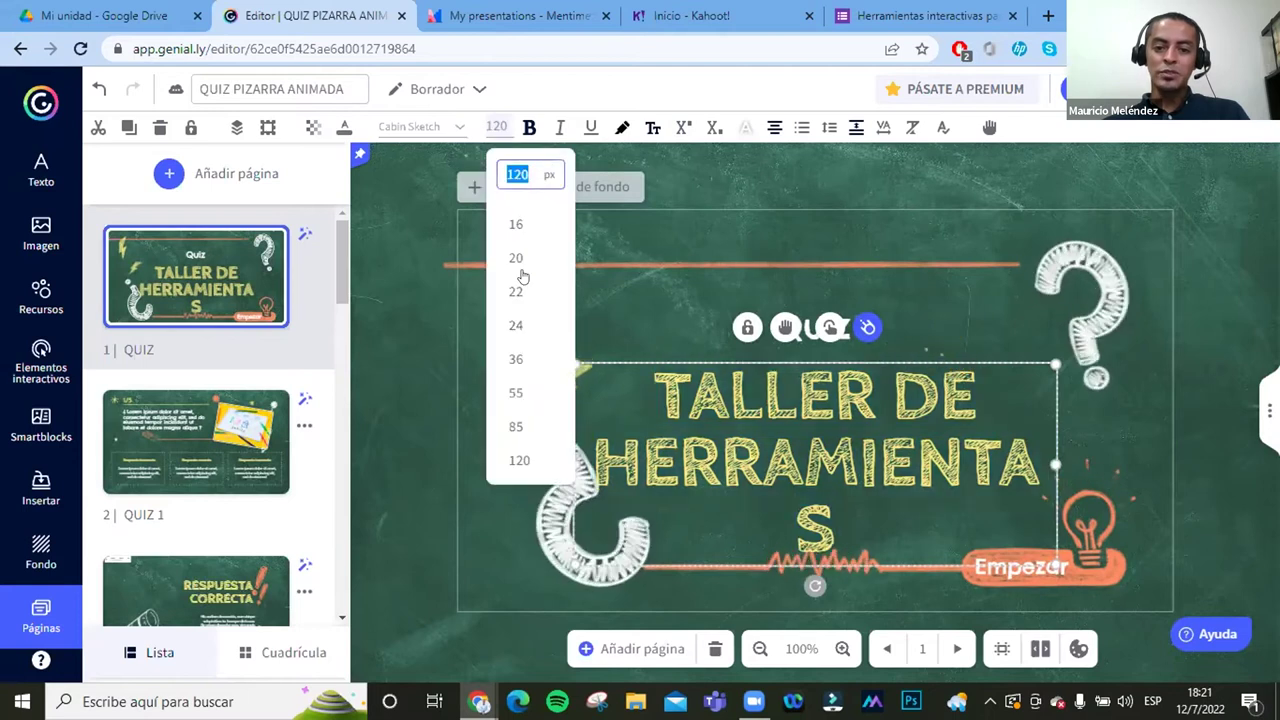
pyautogui.click(516, 425)
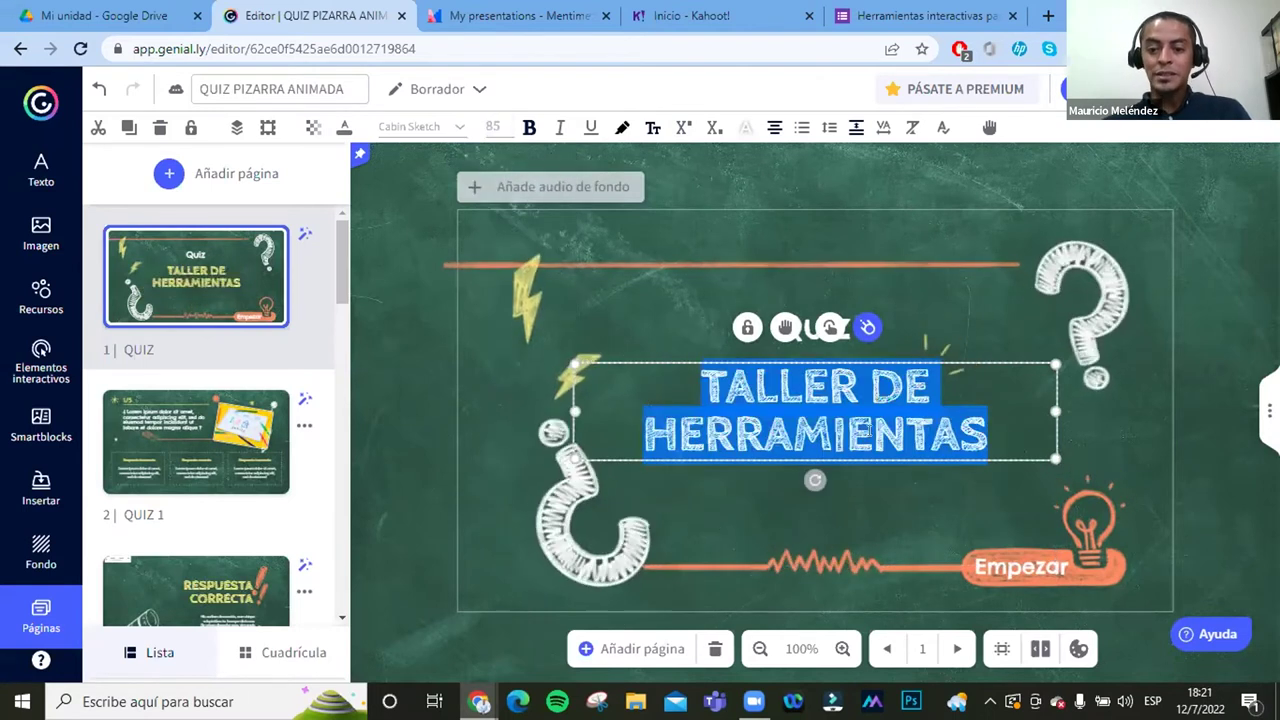
# Step: Add "INTERACTIVAS" as a third line at the end of the cover title and finish editing it
pyautogui.click(980, 414)
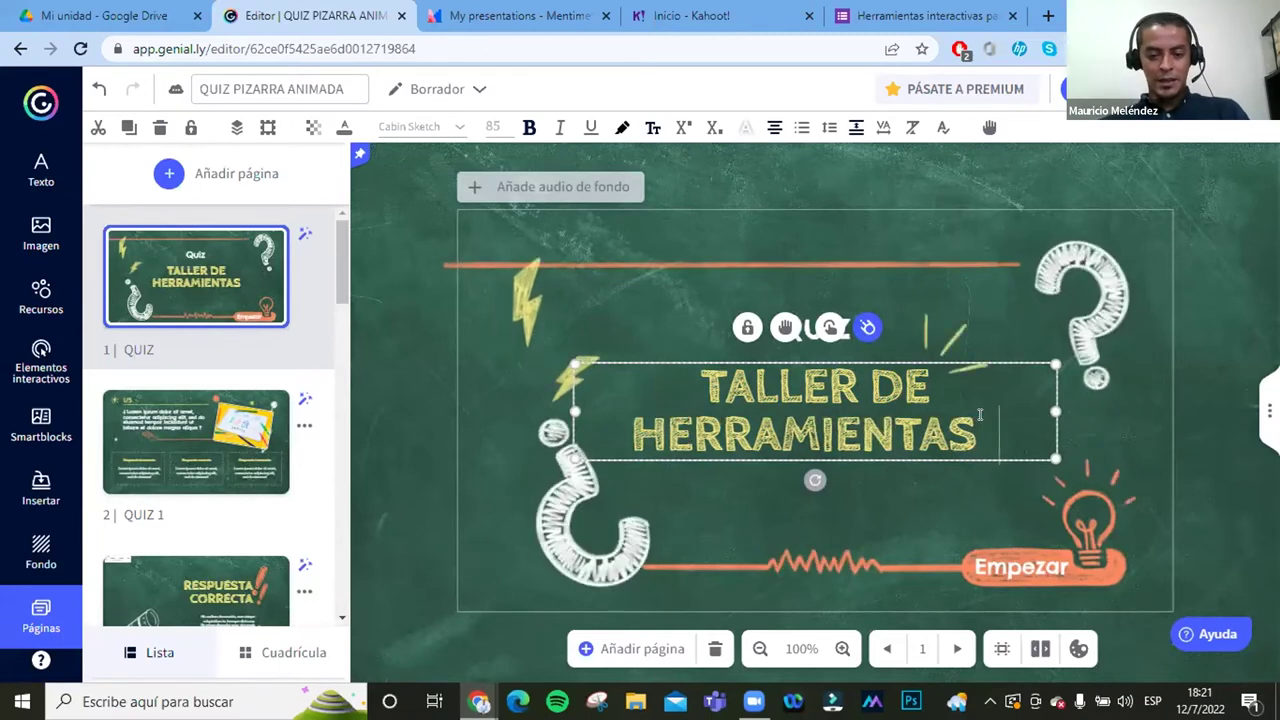
pyautogui.press('BackSpace')
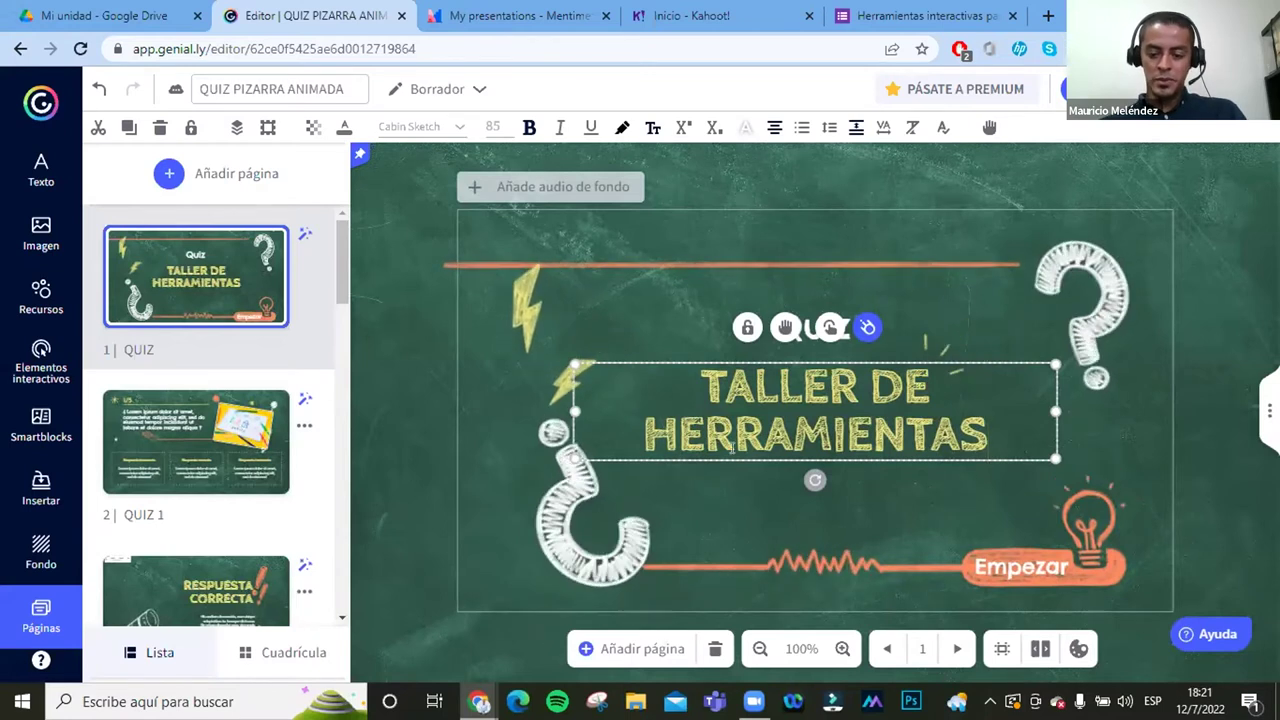
pyautogui.press('Return')
pyautogui.write('INTERACTIVAS')
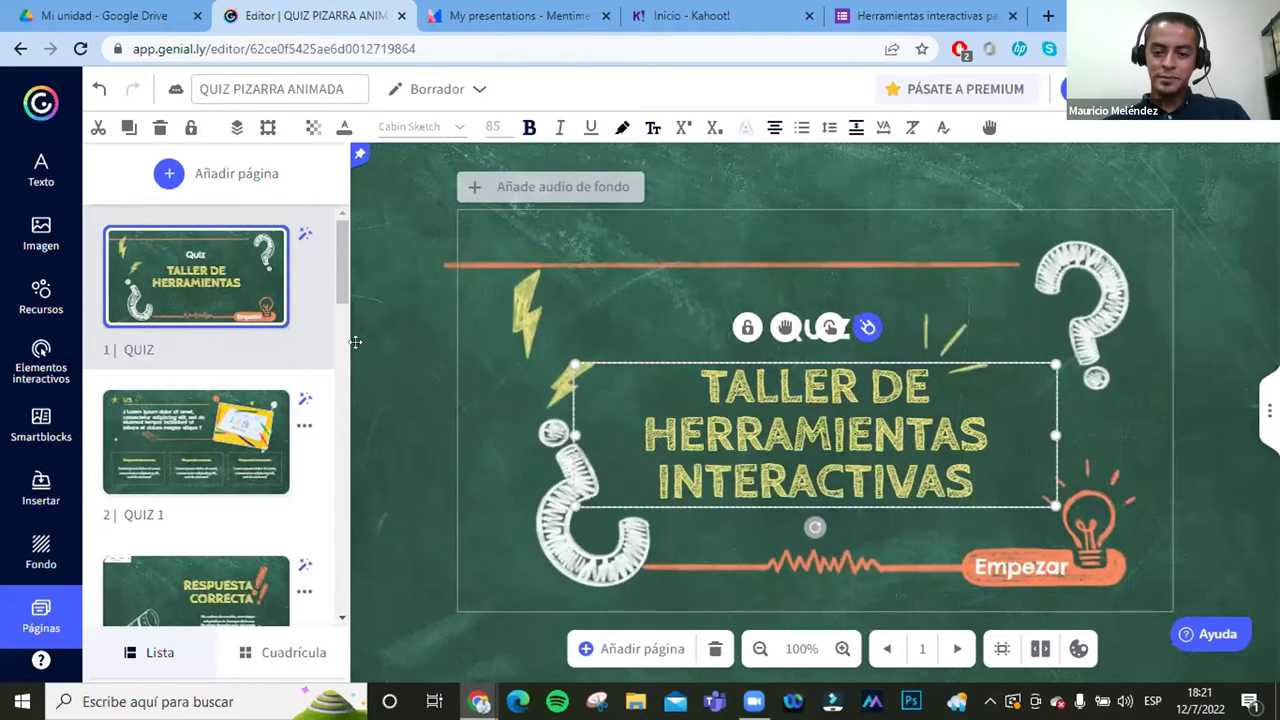
pyautogui.click(390, 322)
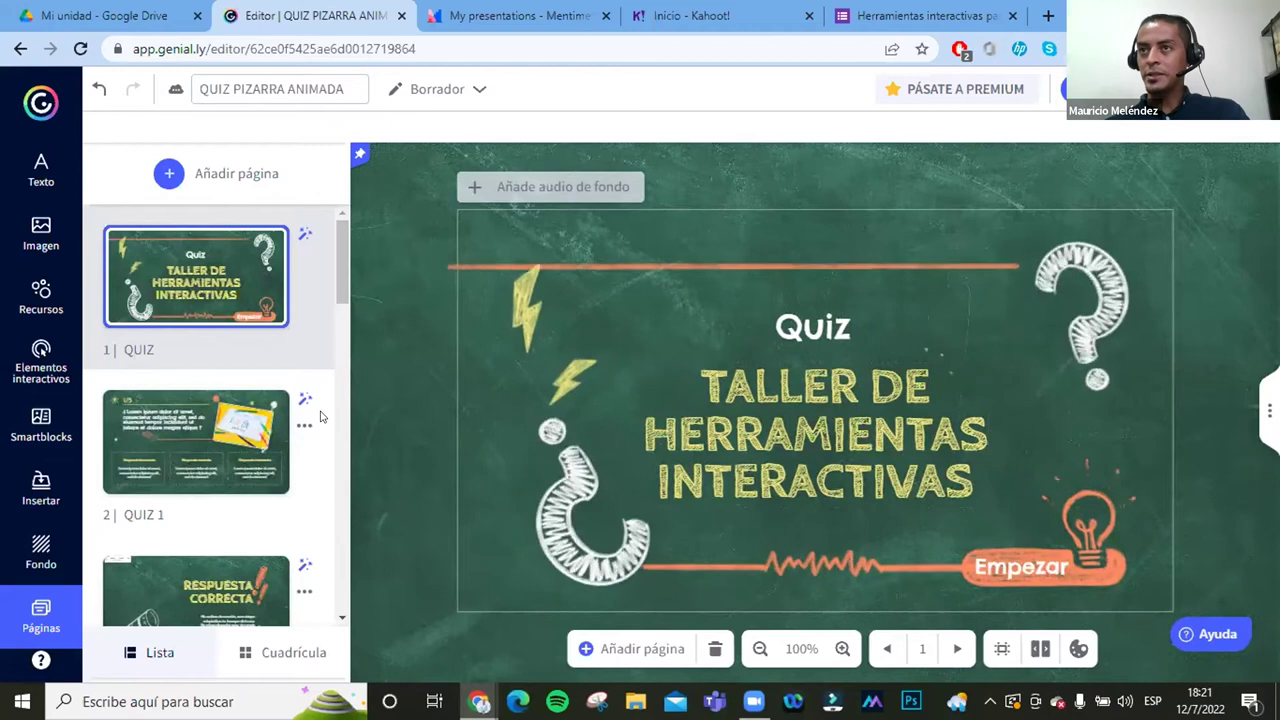
# Step: Replace the QUIZ 1 question with "¿Es Genial.ly una herramienta para presentaciones, quizzes, formularios, etc?" and open the first answer's text for editing
pyautogui.click(147, 459)
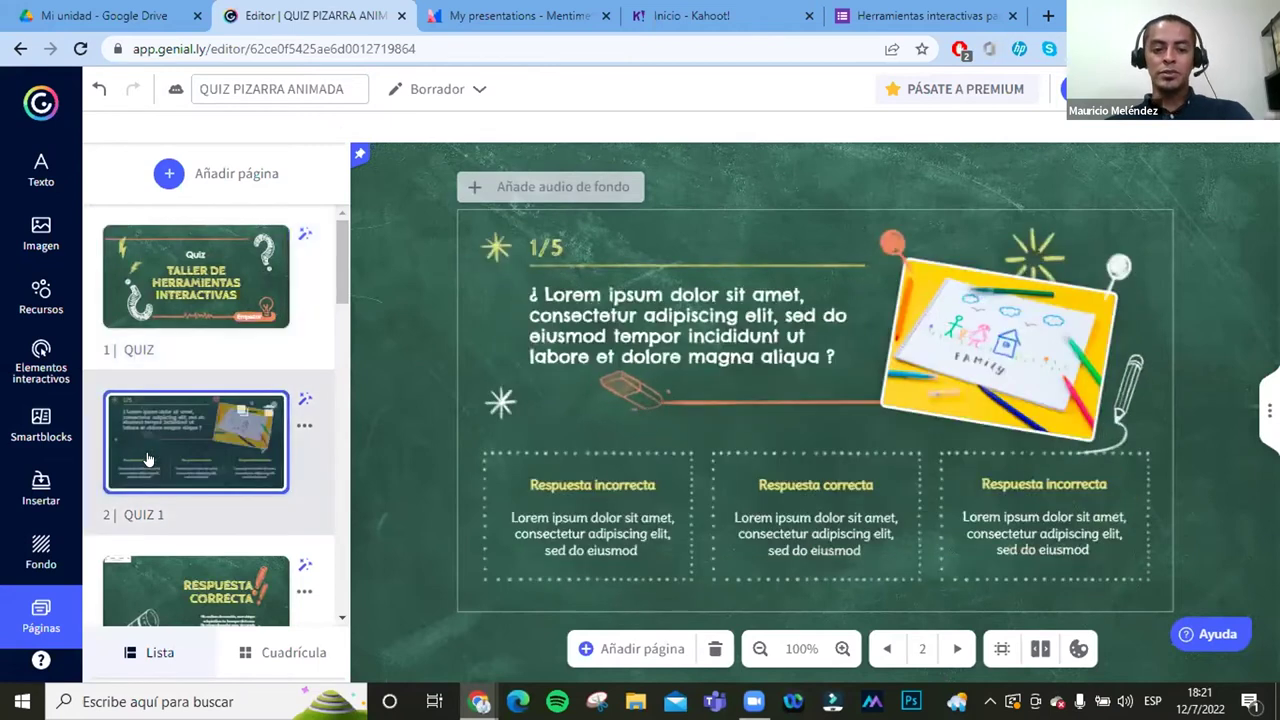
pyautogui.click(174, 310)
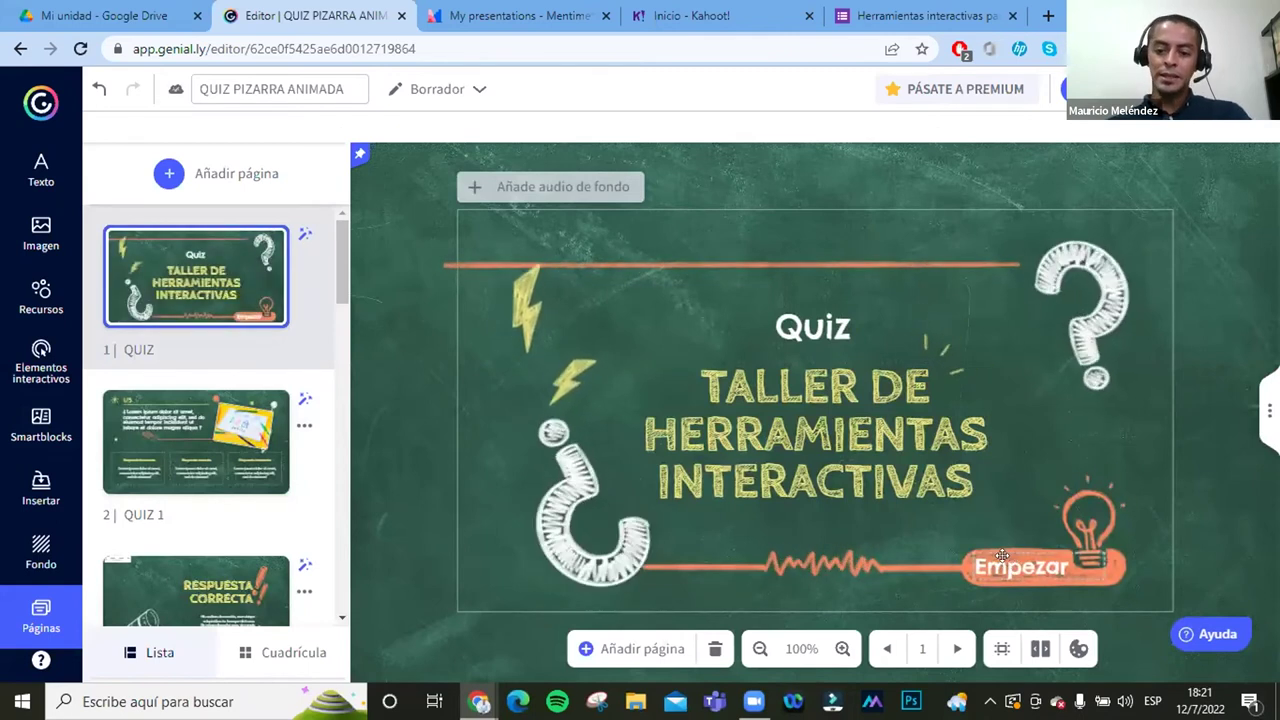
pyautogui.click(162, 452)
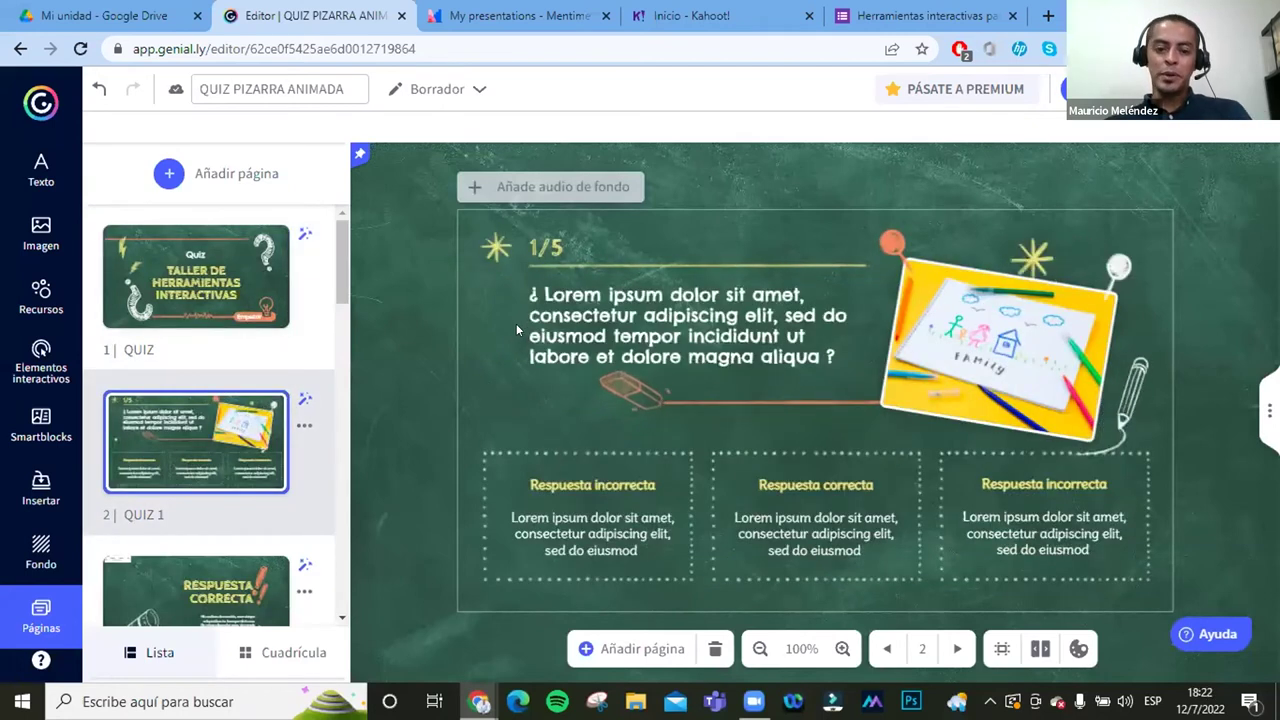
pyautogui.click(690, 330)
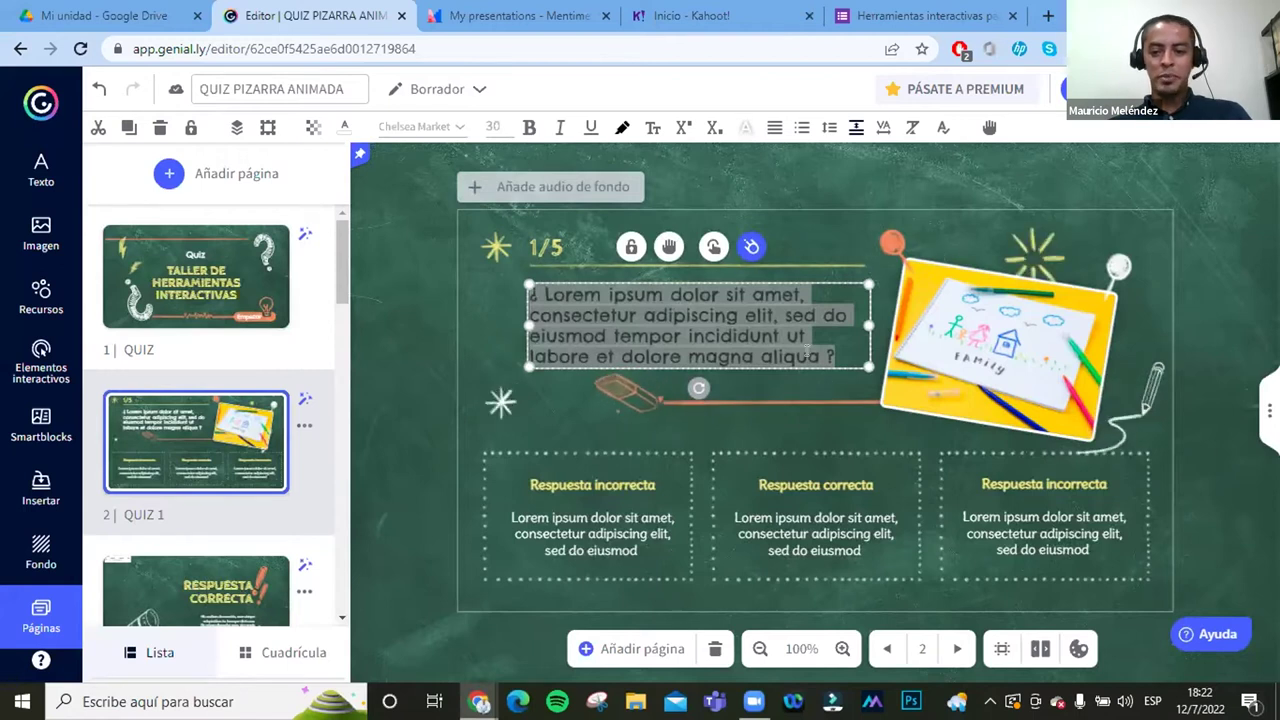
pyautogui.click(838, 342)
pyautogui.hotkey('shift', 'Up')
pyautogui.hotkey('shift', 'Up')
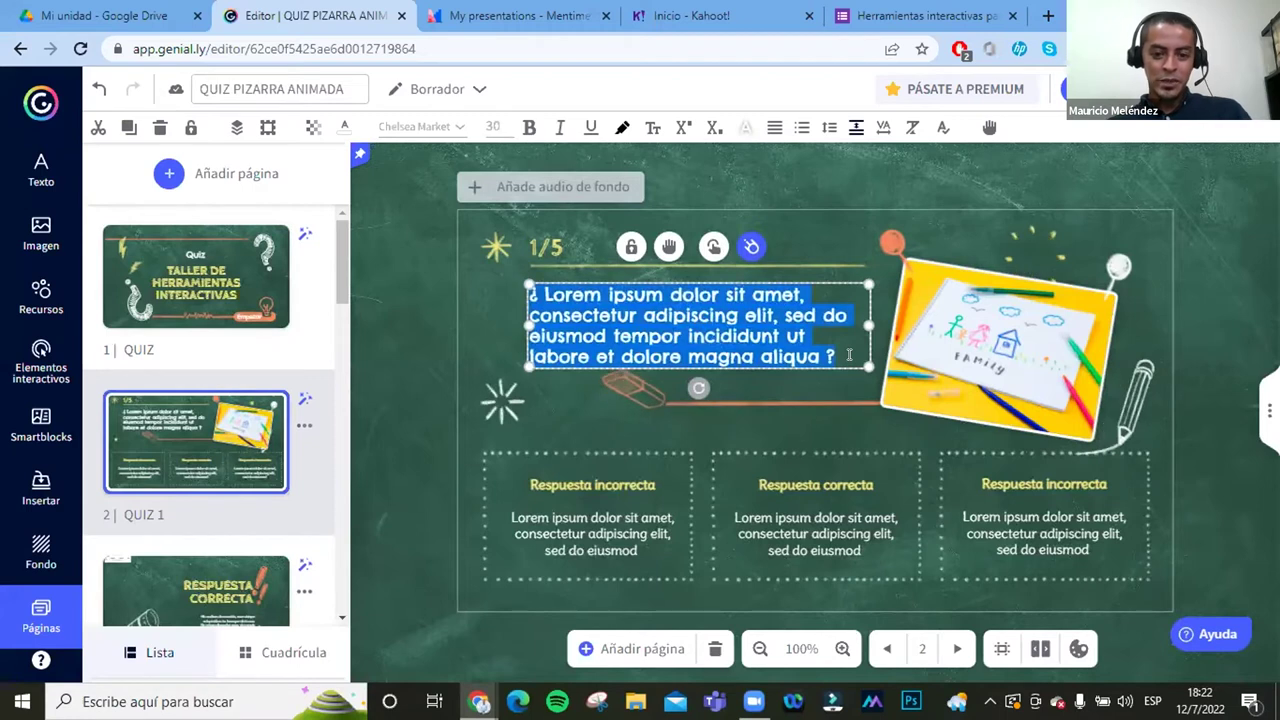
pyautogui.write('¿Es Genial.ly una herramienta para presentaciones, quizzes, formularios, etc?')
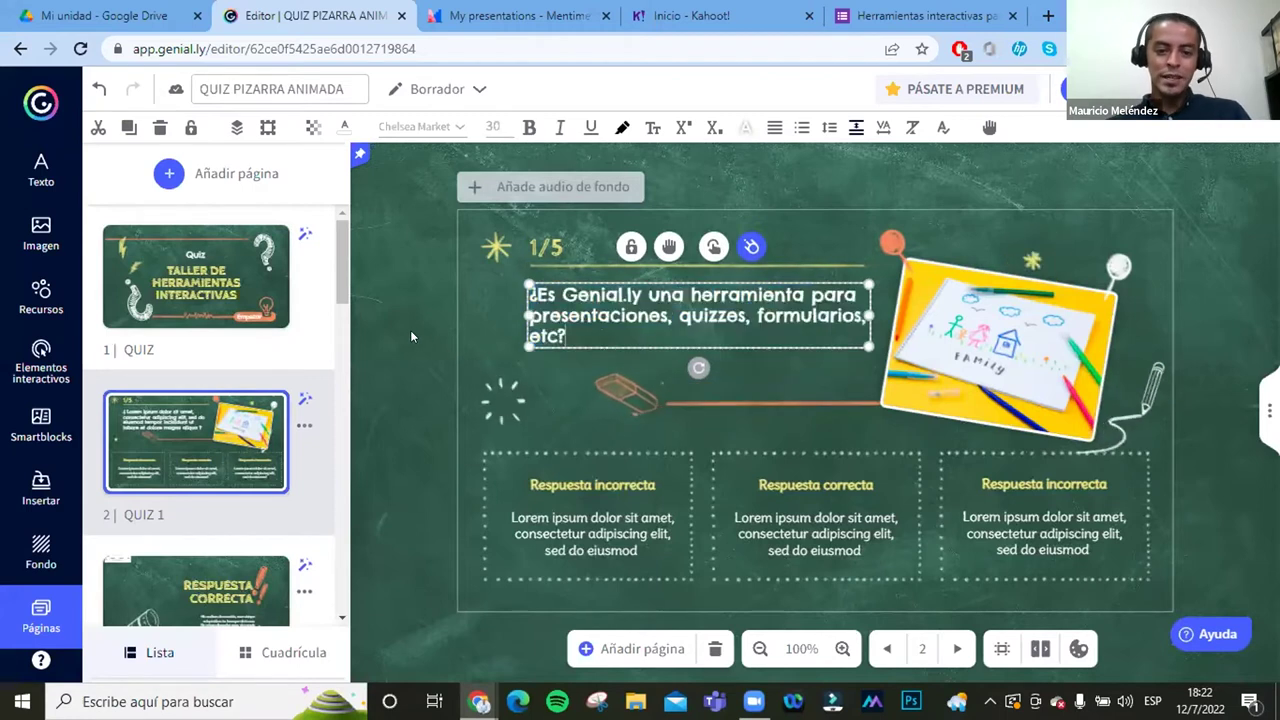
pyautogui.click(419, 336)
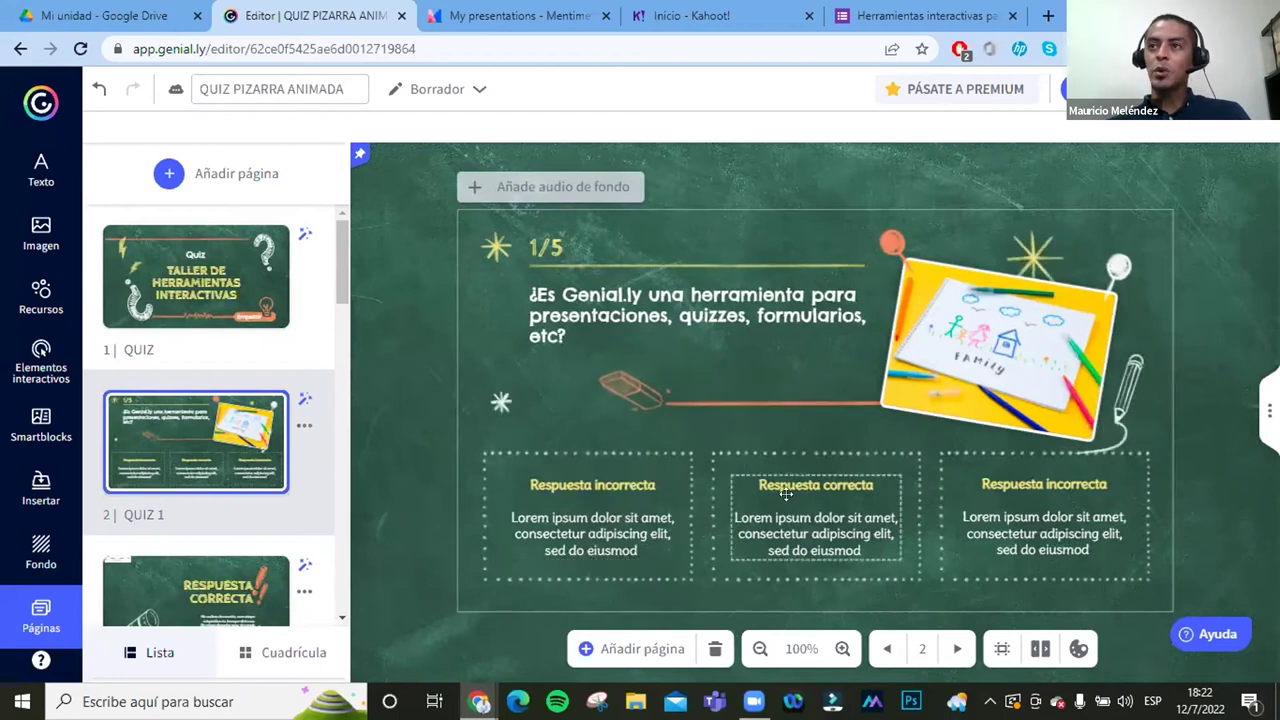
pyautogui.click(628, 503)
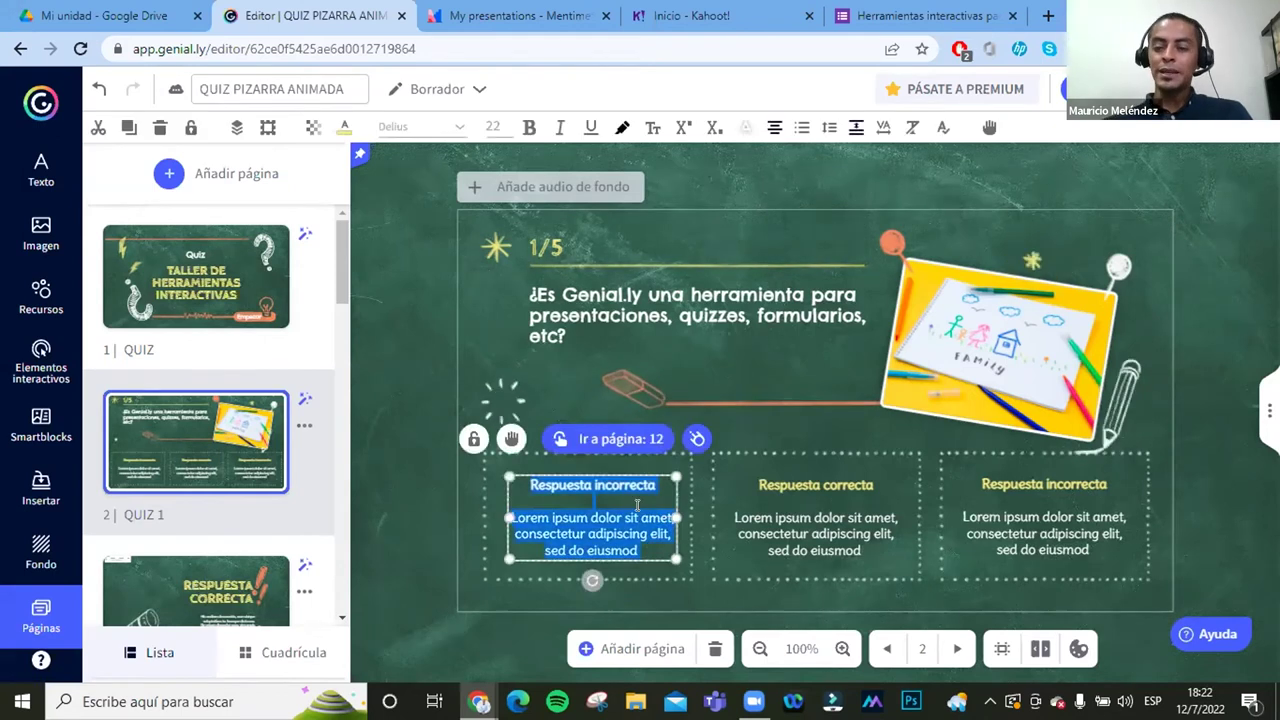
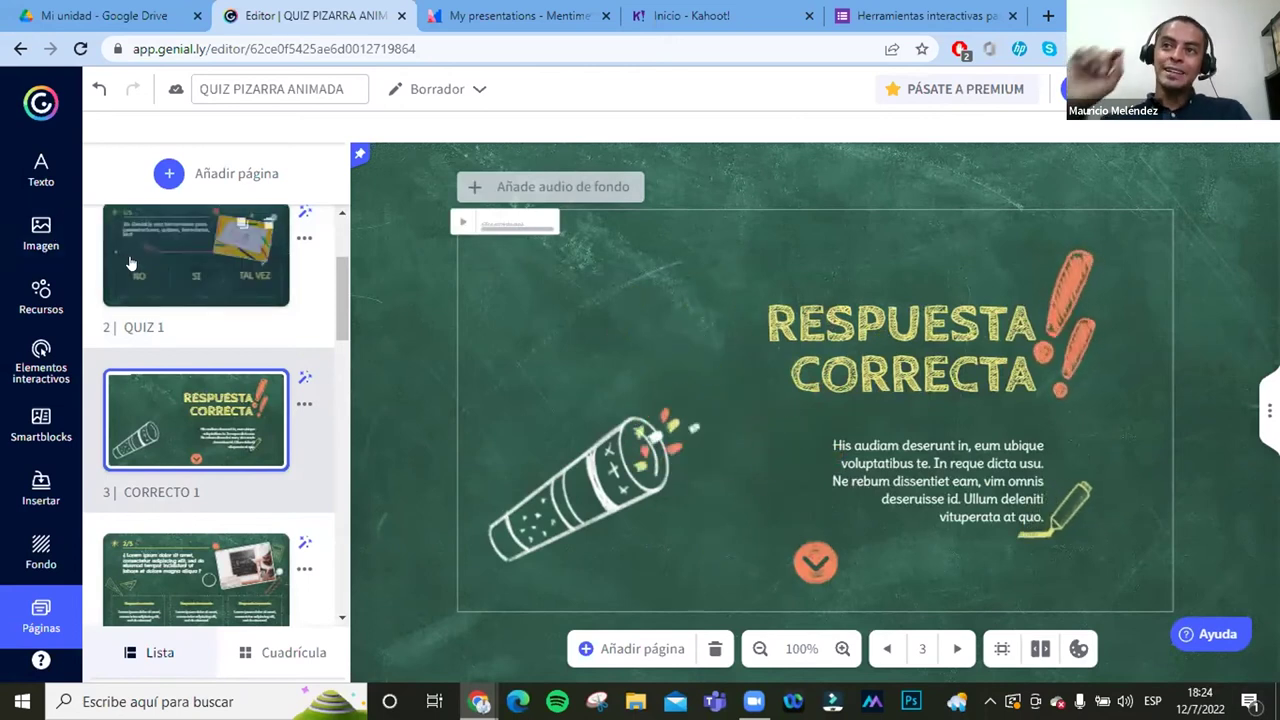
# Step: Try to clear and retype the placeholder explanation on the CORRECTO 1 page, and undo the text's removal
pyautogui.click(130, 256)
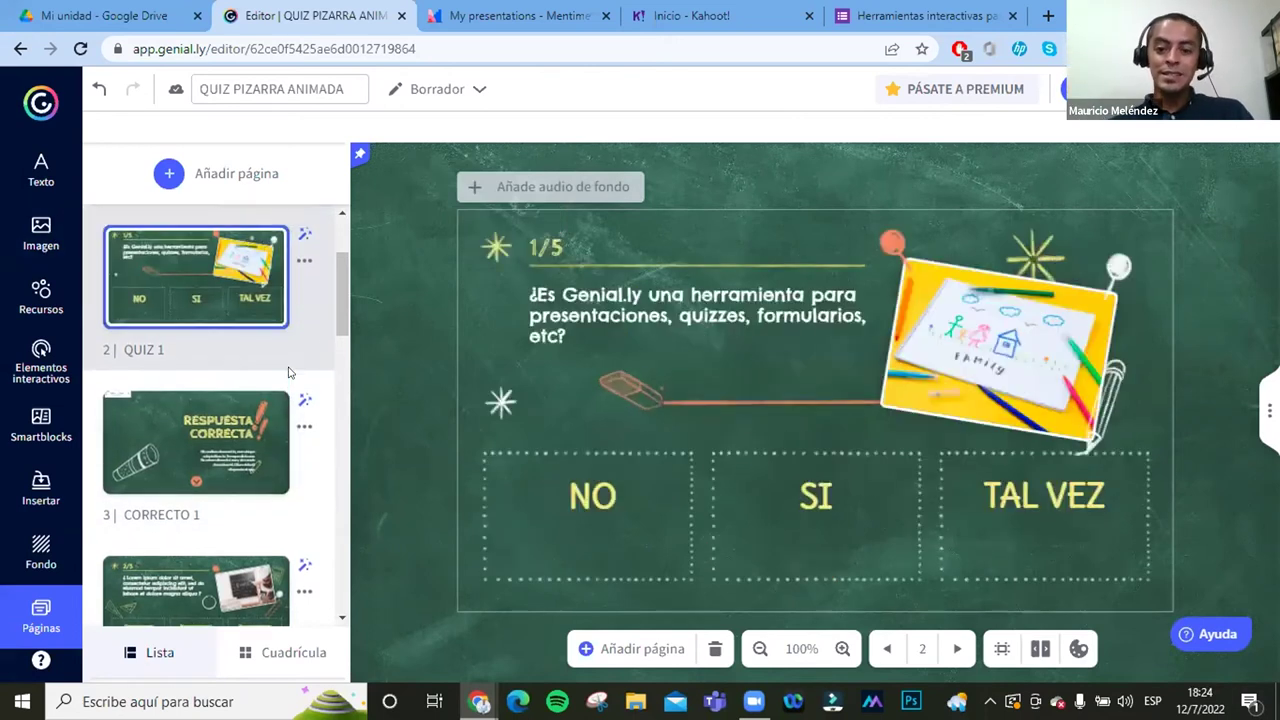
pyautogui.click(250, 430)
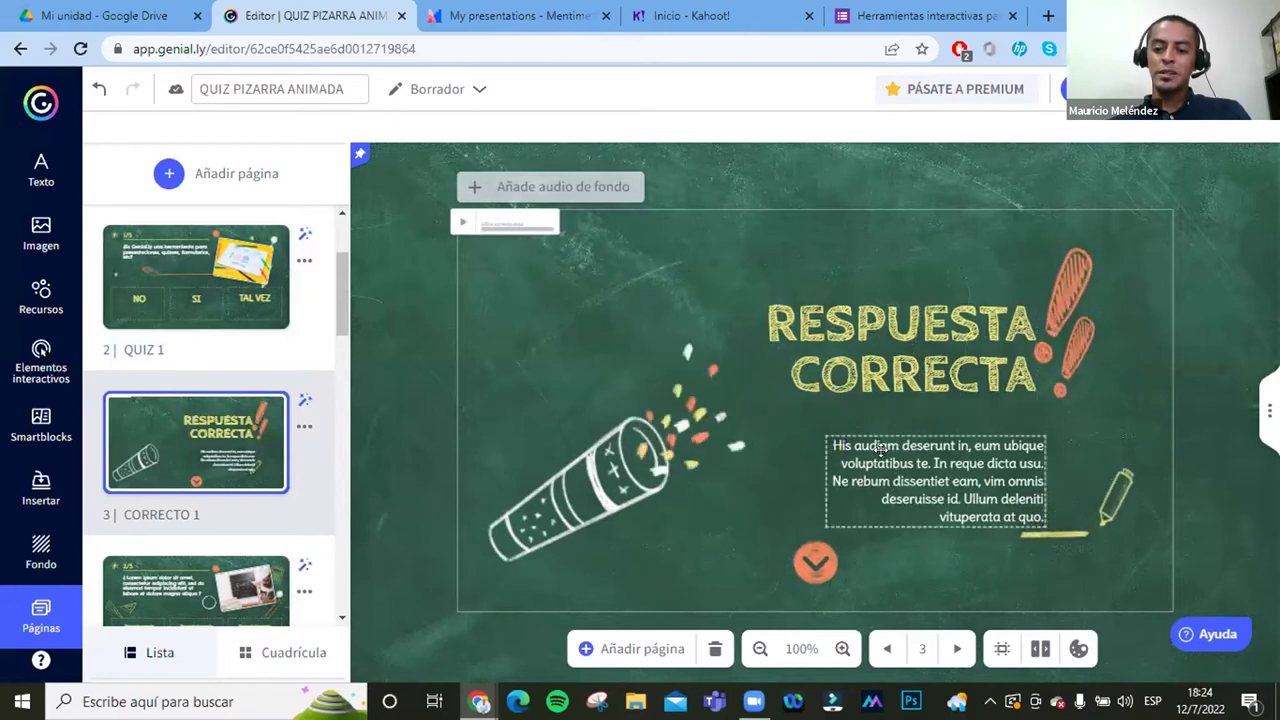
pyautogui.click(838, 446)
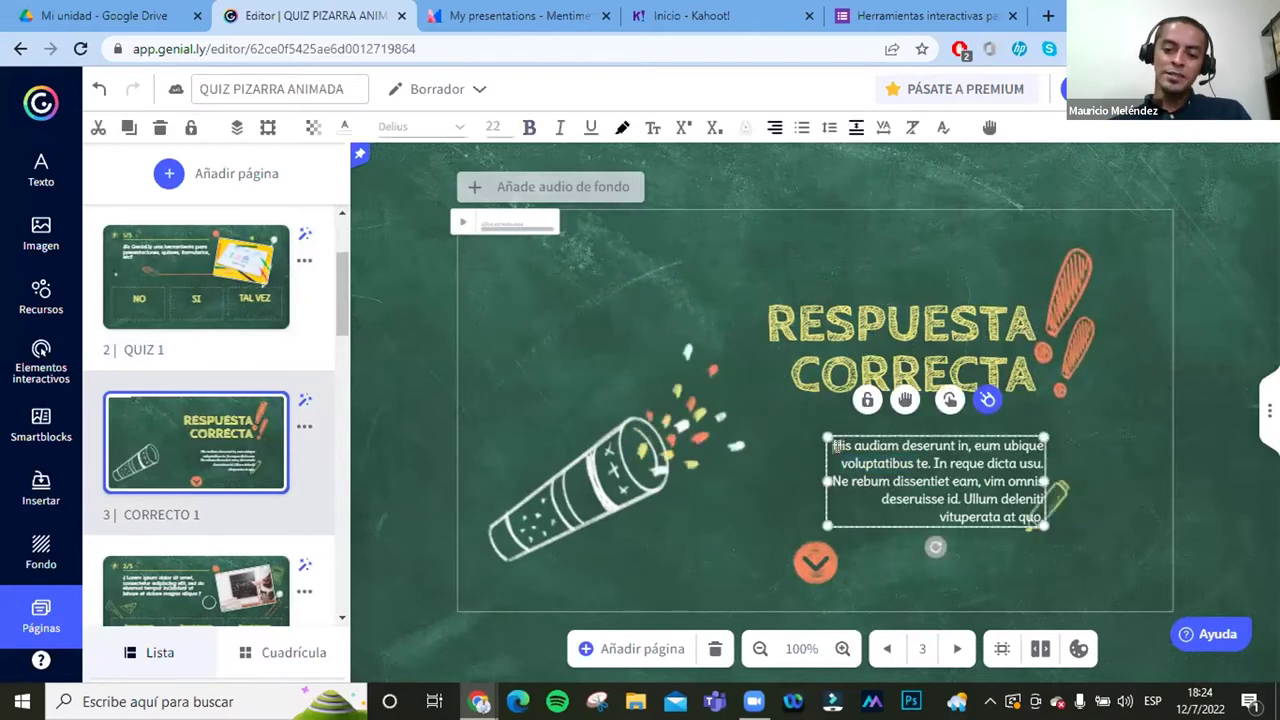
pyautogui.hotkey('shift', 'Down')
pyautogui.hotkey('shift', 'Down')
pyautogui.hotkey('shift', 'Down')
pyautogui.hotkey('shift', 'Down')
pyautogui.hotkey('shift', 'Down')
pyautogui.press('BackSpace')
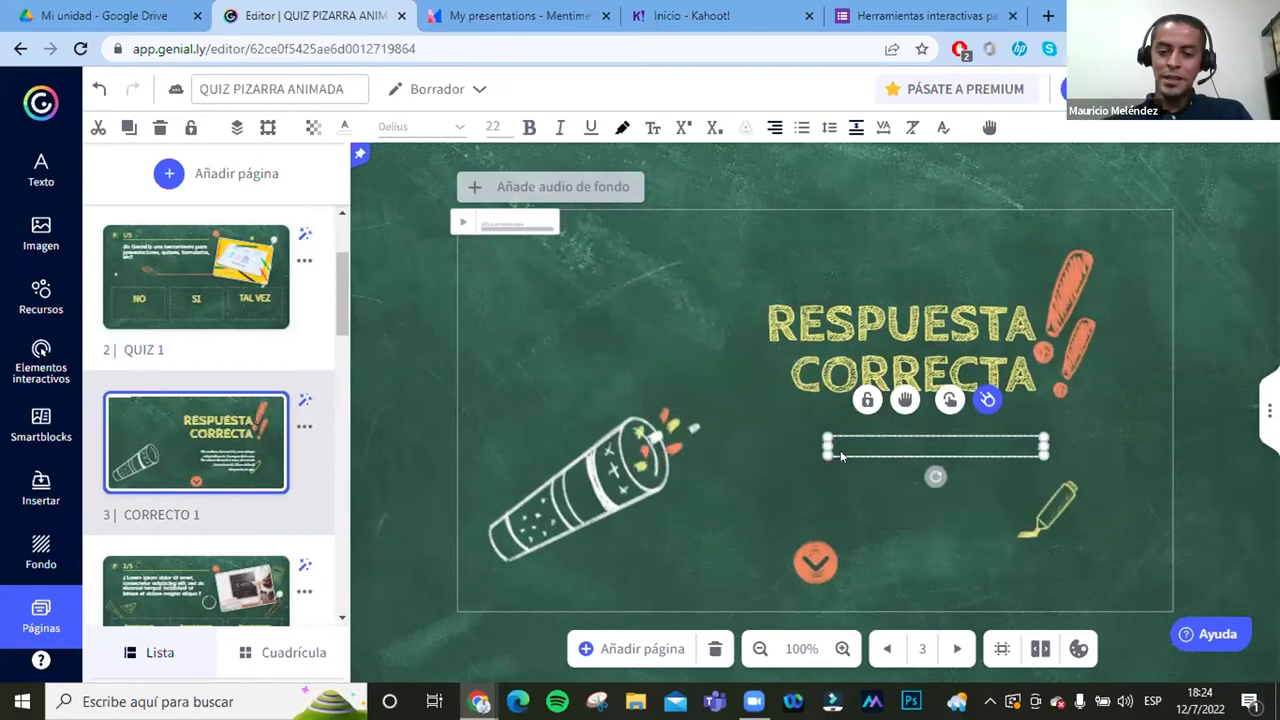
pyautogui.write('s')
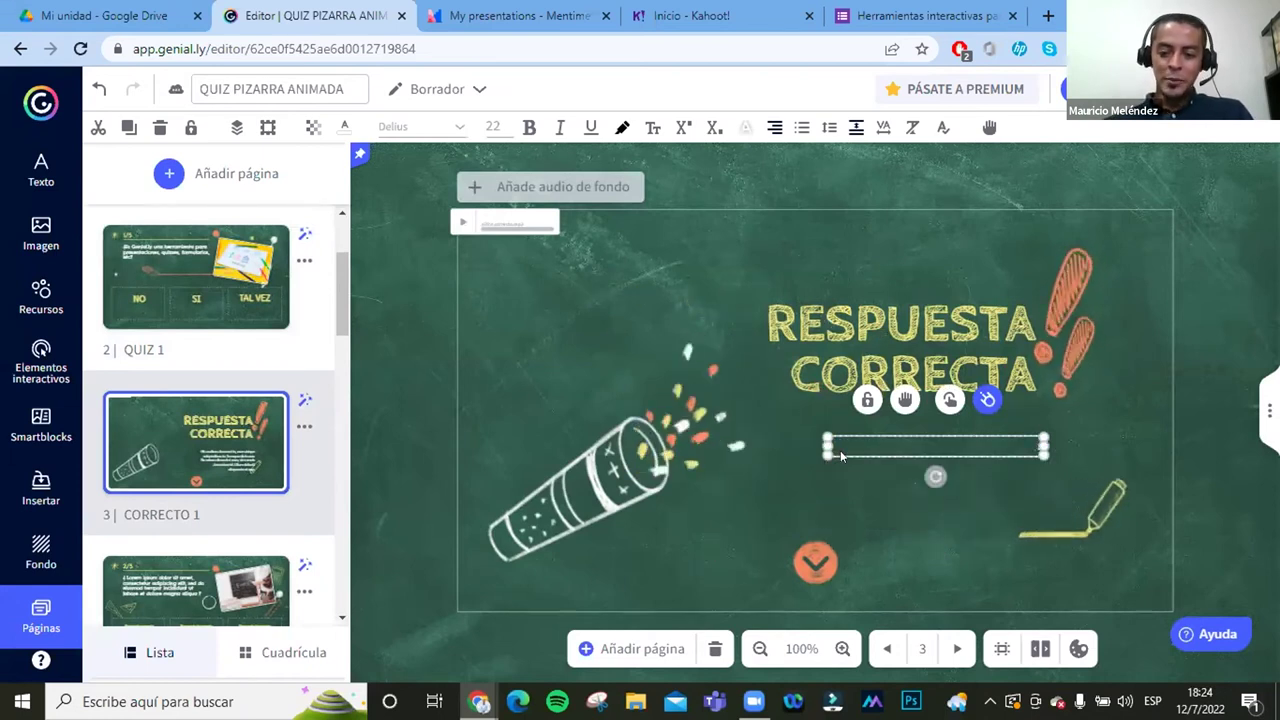
pyautogui.write('í')
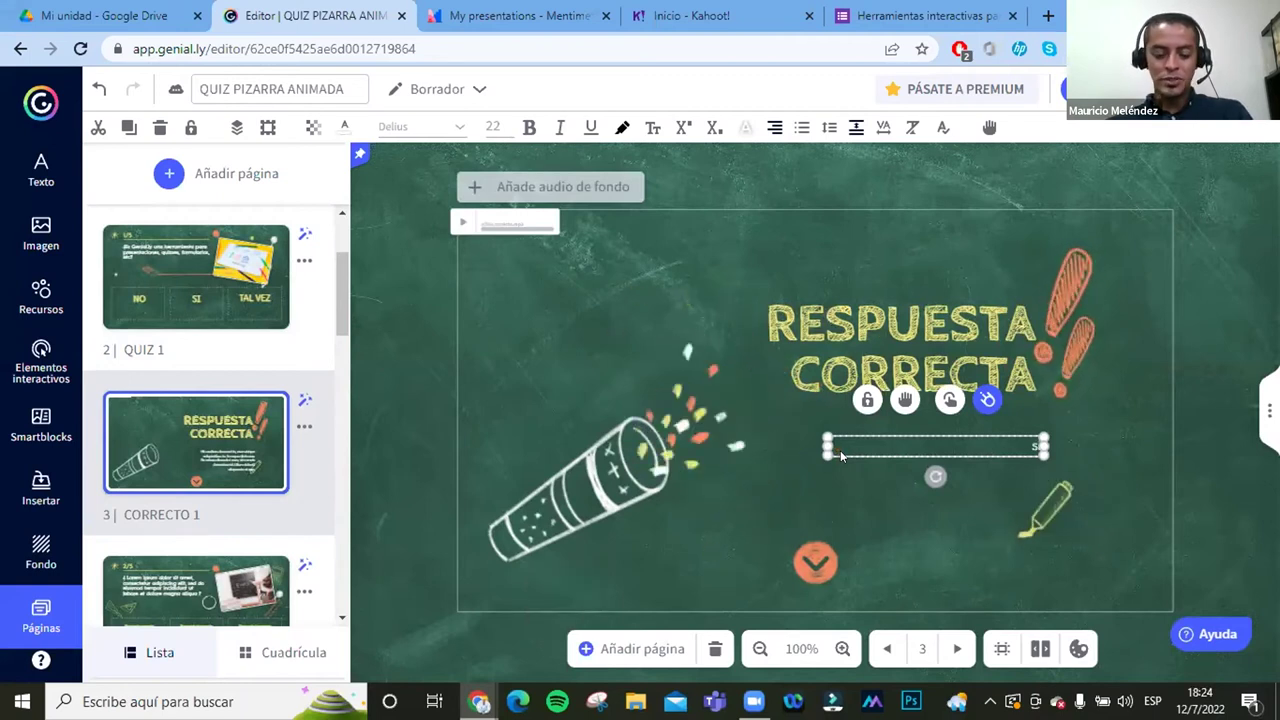
pyautogui.press('BackSpace')
pyautogui.press('BackSpace')
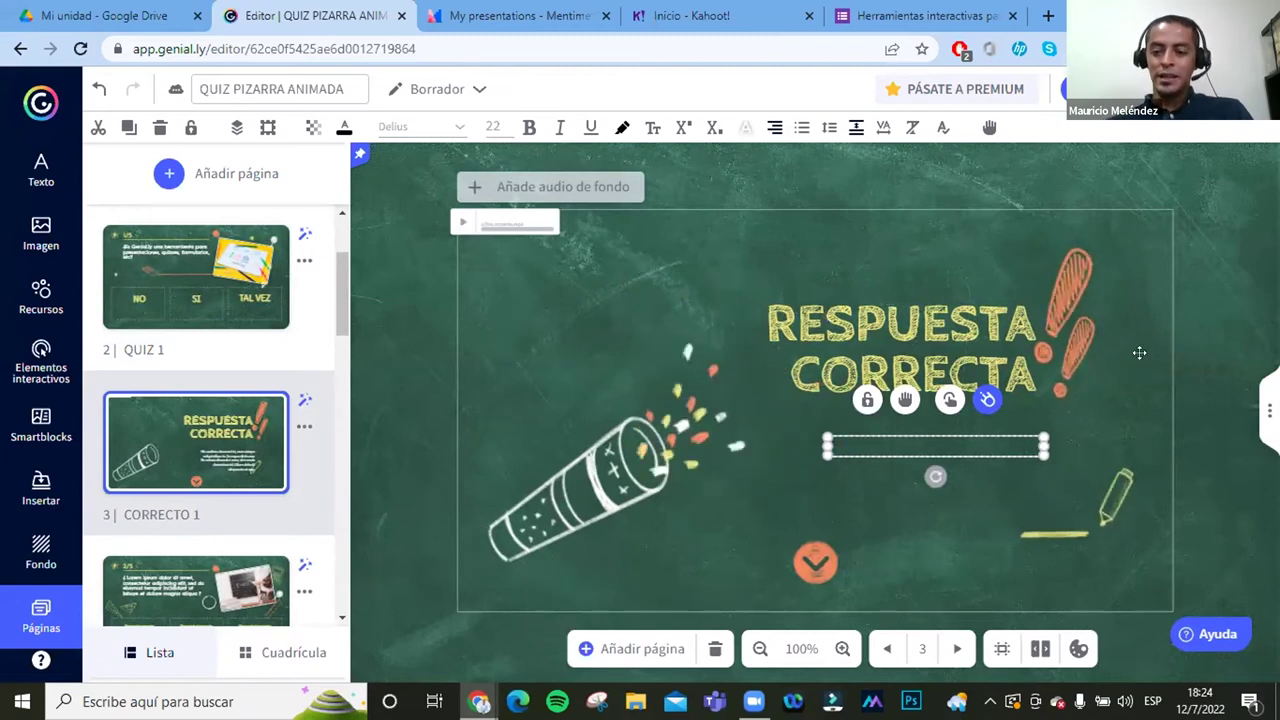
pyautogui.click(921, 427)
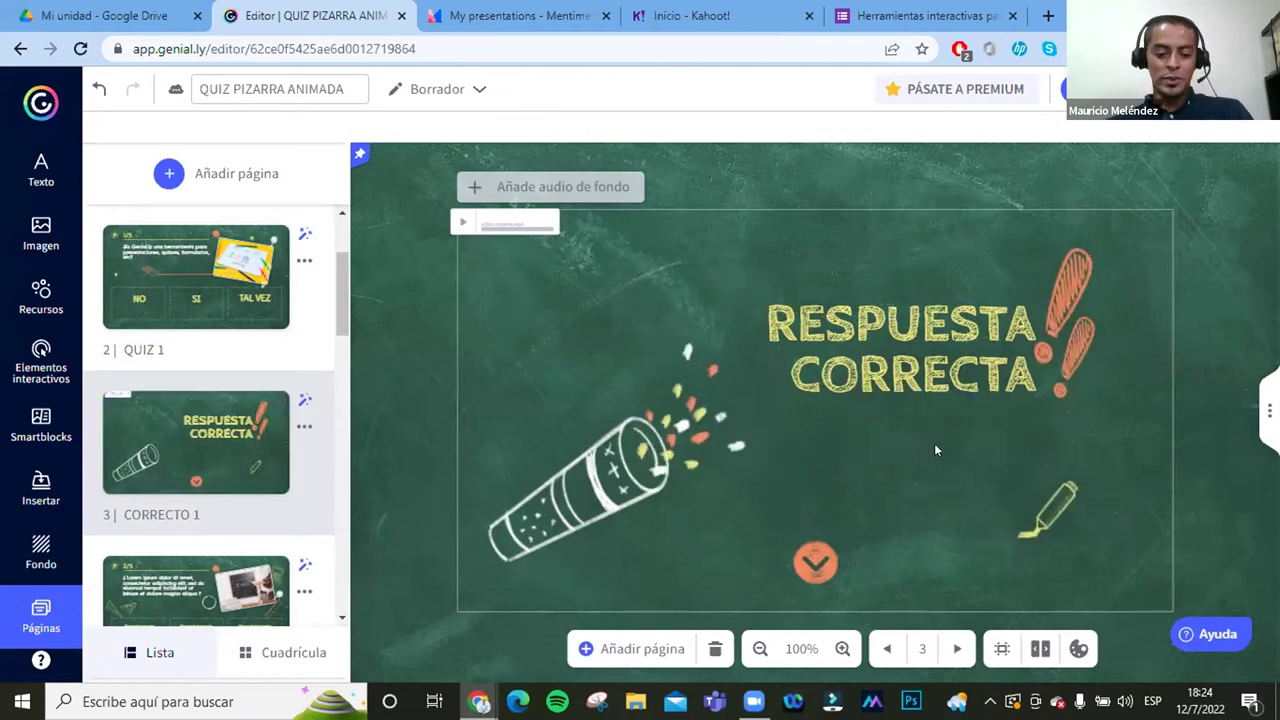
pyautogui.hotkey('ctrl', 'z')
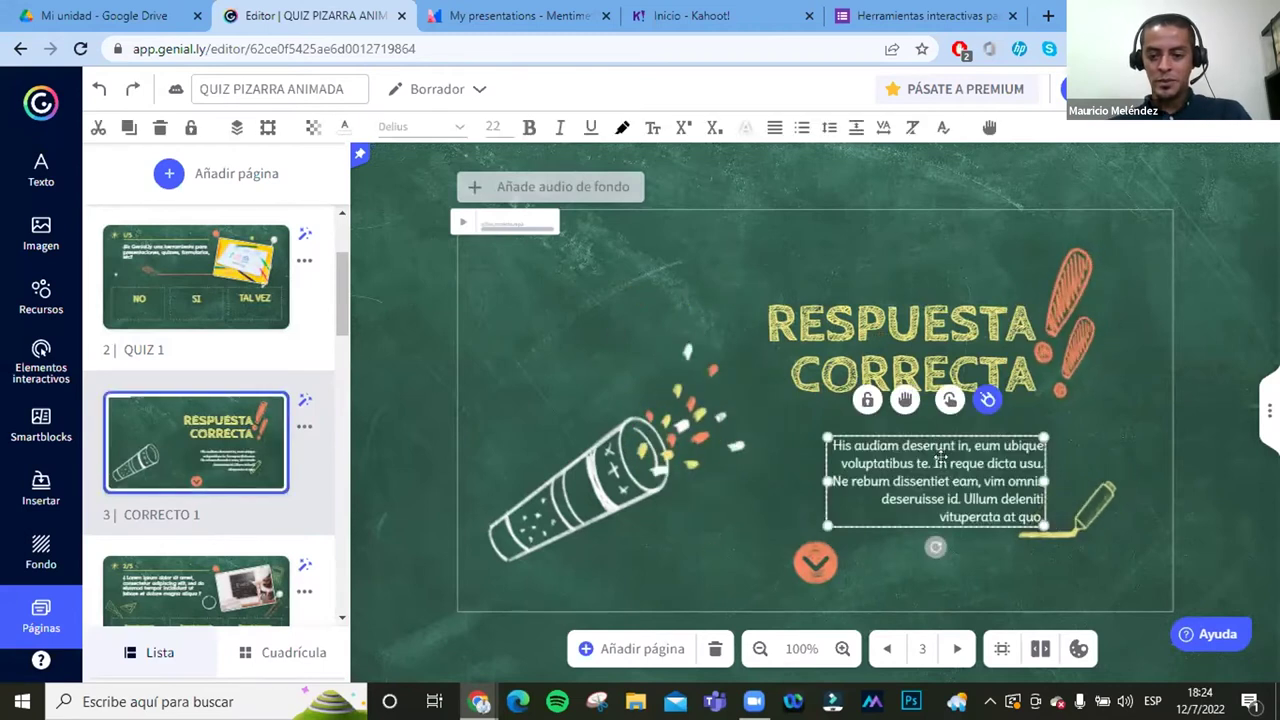
# Step: Replace the CORRECTO 1 page's placeholder explanation with "Si, Genial.ly es la perfecta herramienta para estas opciones."
pyautogui.hotkey('shift', 'Down')
pyautogui.hotkey('shift', 'Down')
pyautogui.hotkey('shift', 'Down')
pyautogui.hotkey('shift', 'Down')
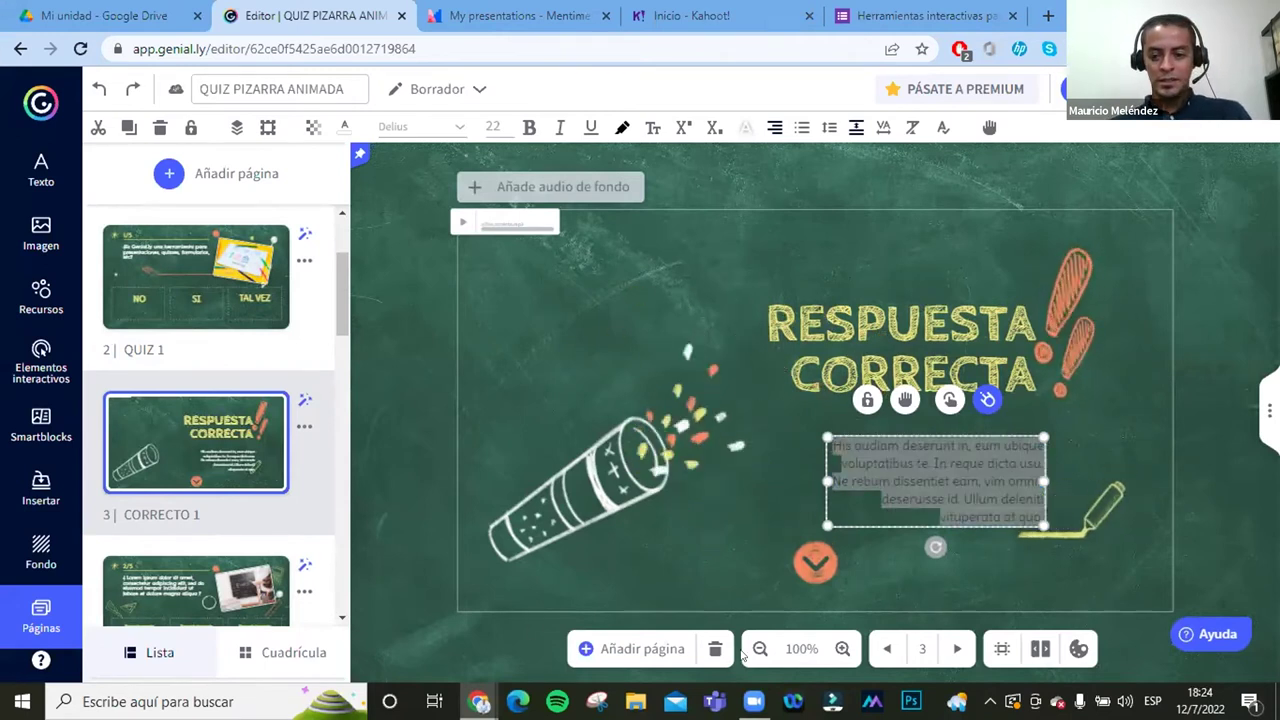
pyautogui.click(925, 465)
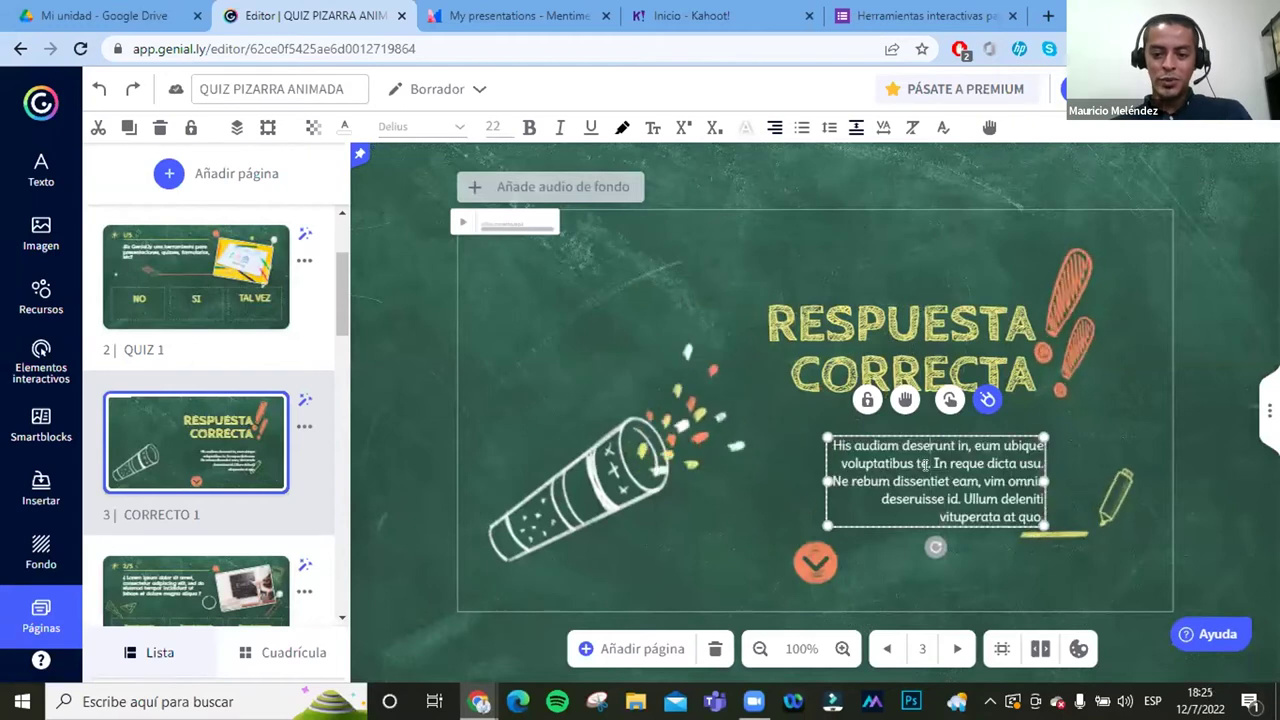
pyautogui.hotkey('ctrl', 'a')
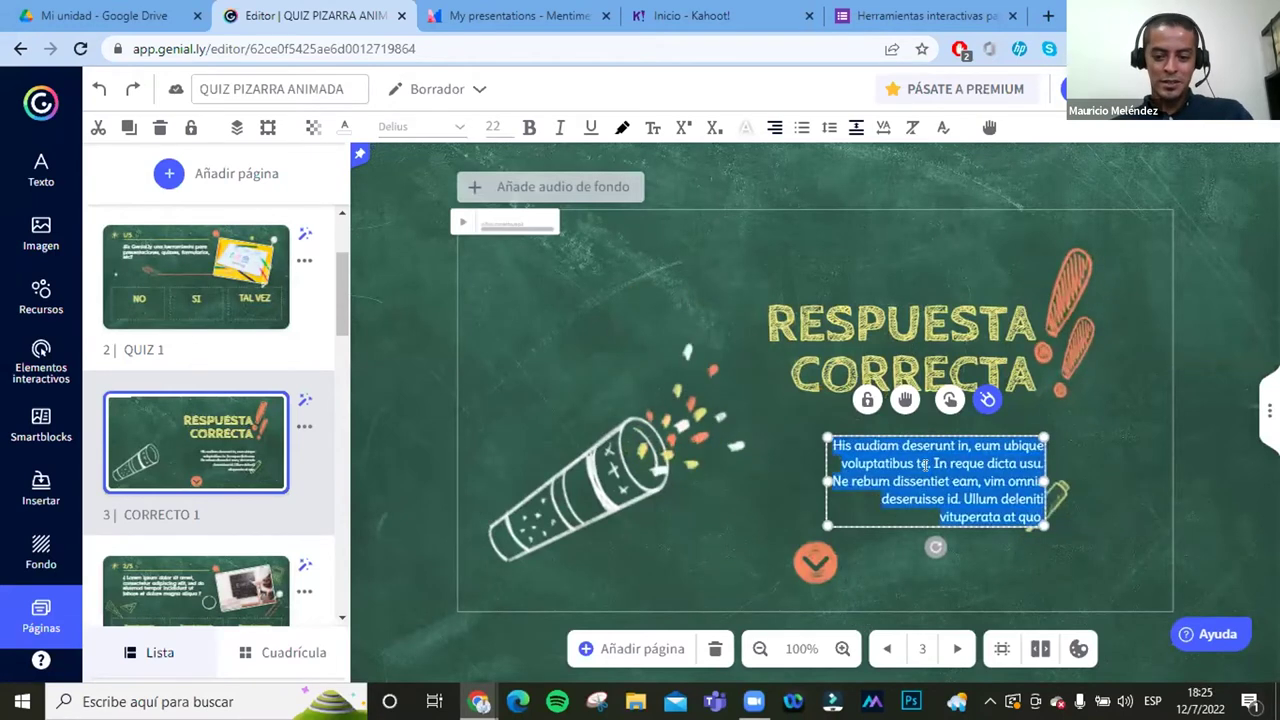
pyautogui.write('Sí, Genial.ly es la perfecta herramienta para estas opciones.')
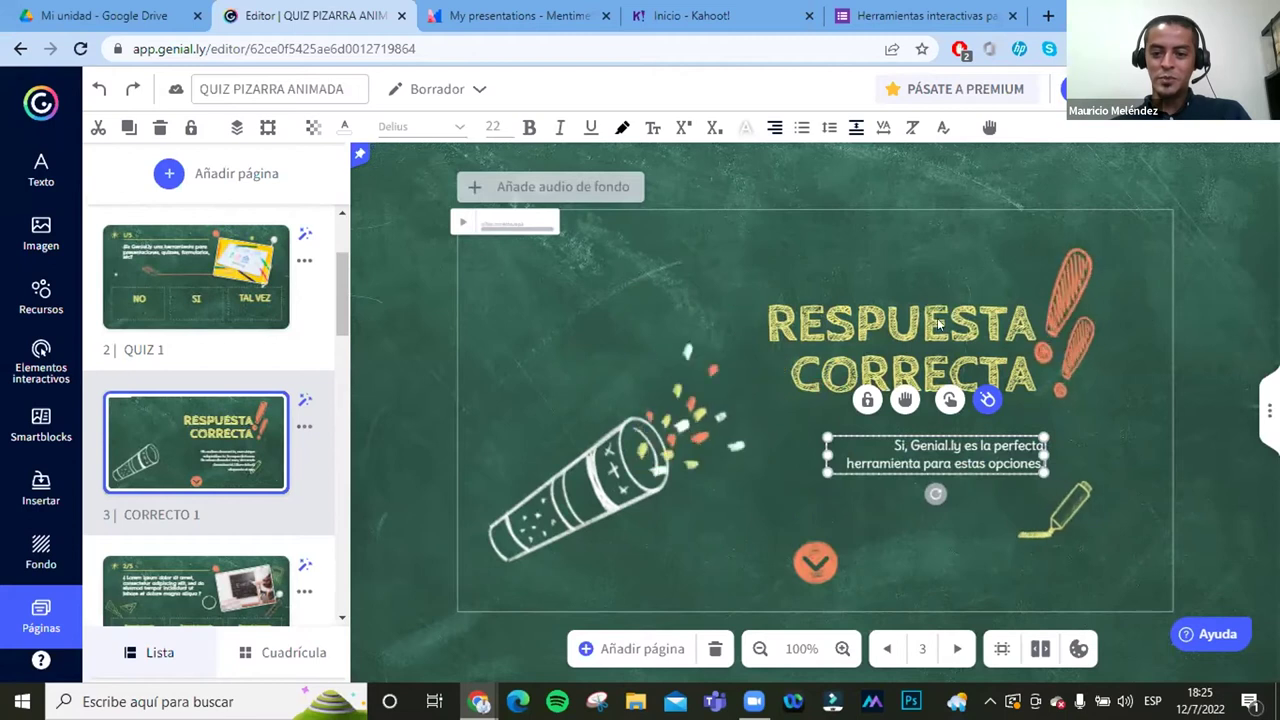
pyautogui.click(1200, 318)
# Step: Replace the "RESPUESTA CORRECTA" heading on the CORRECTO 1 page with "SI"
pyautogui.click(928, 325)
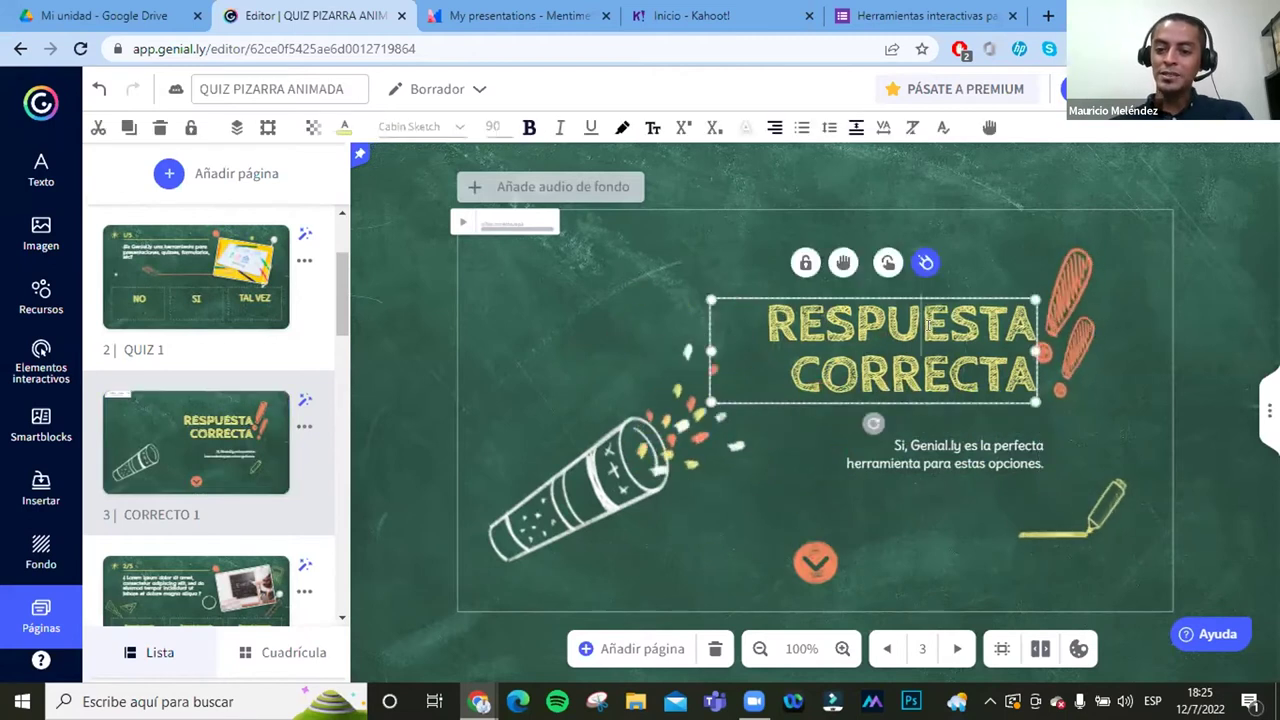
pyautogui.doubleClick(928, 325)
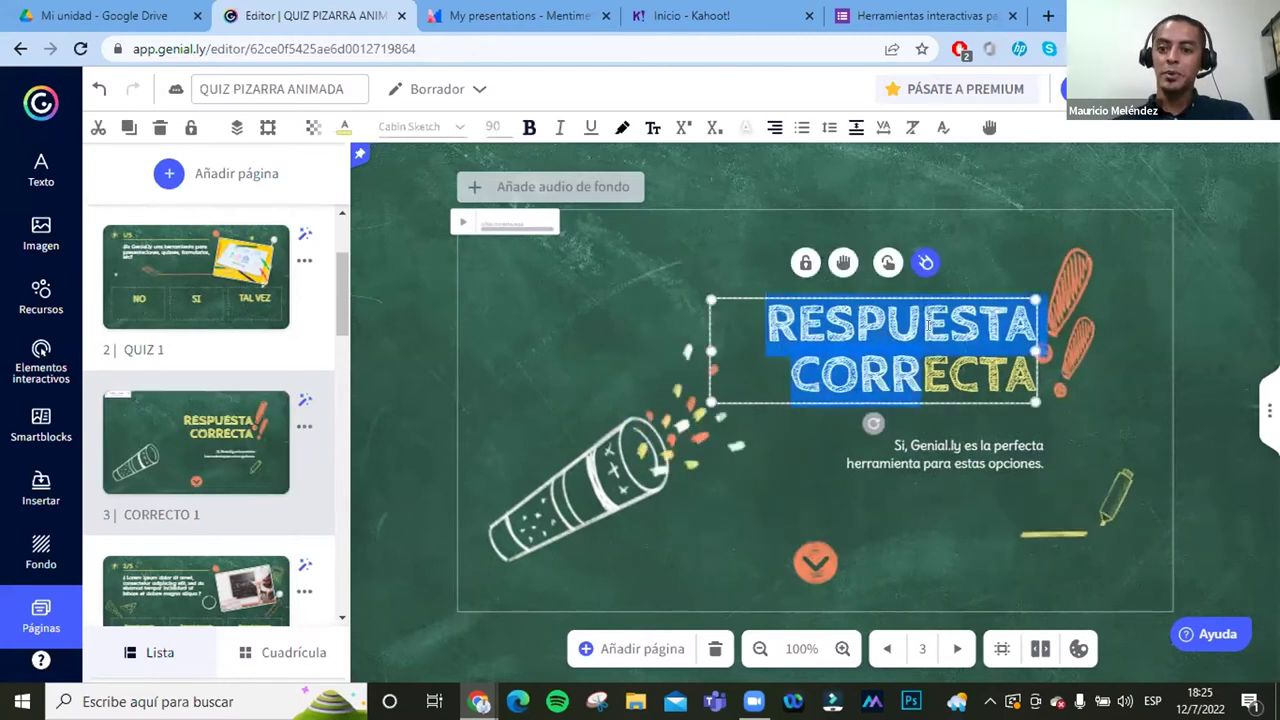
pyautogui.write('SI')
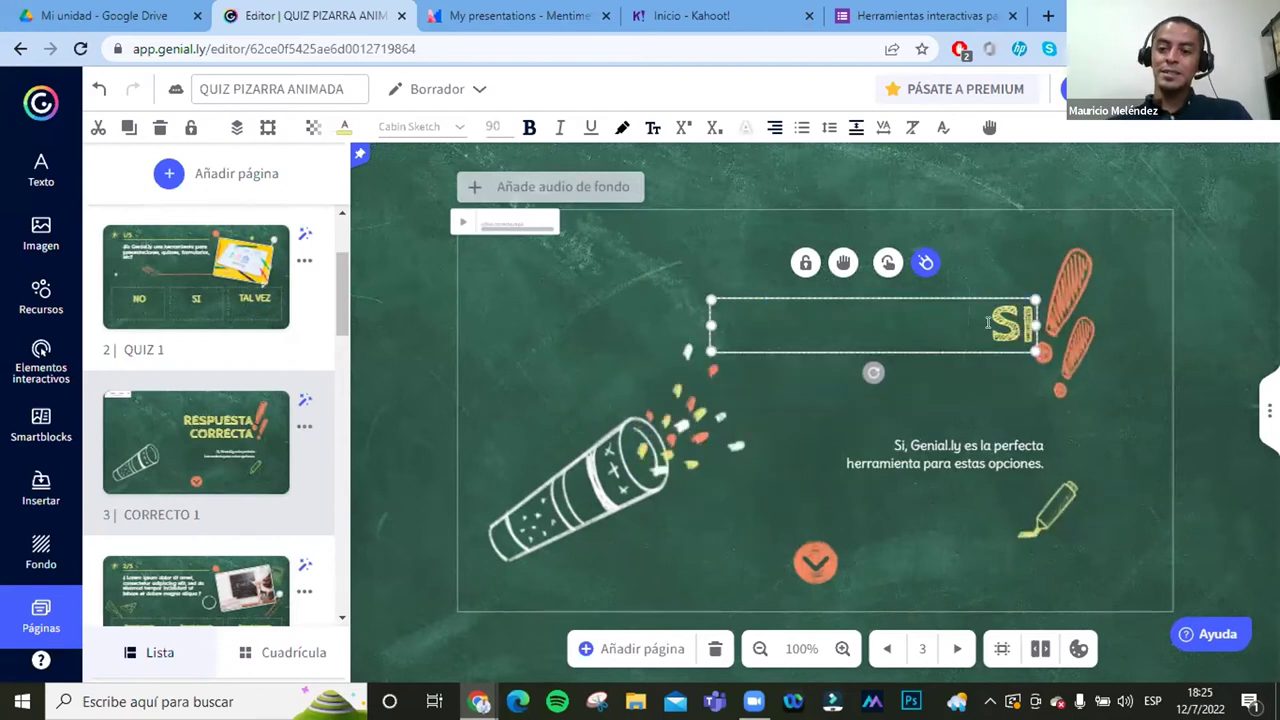
# Step: Undo the last heading change on the CORRECTO 1 page
pyautogui.click(1234, 283)
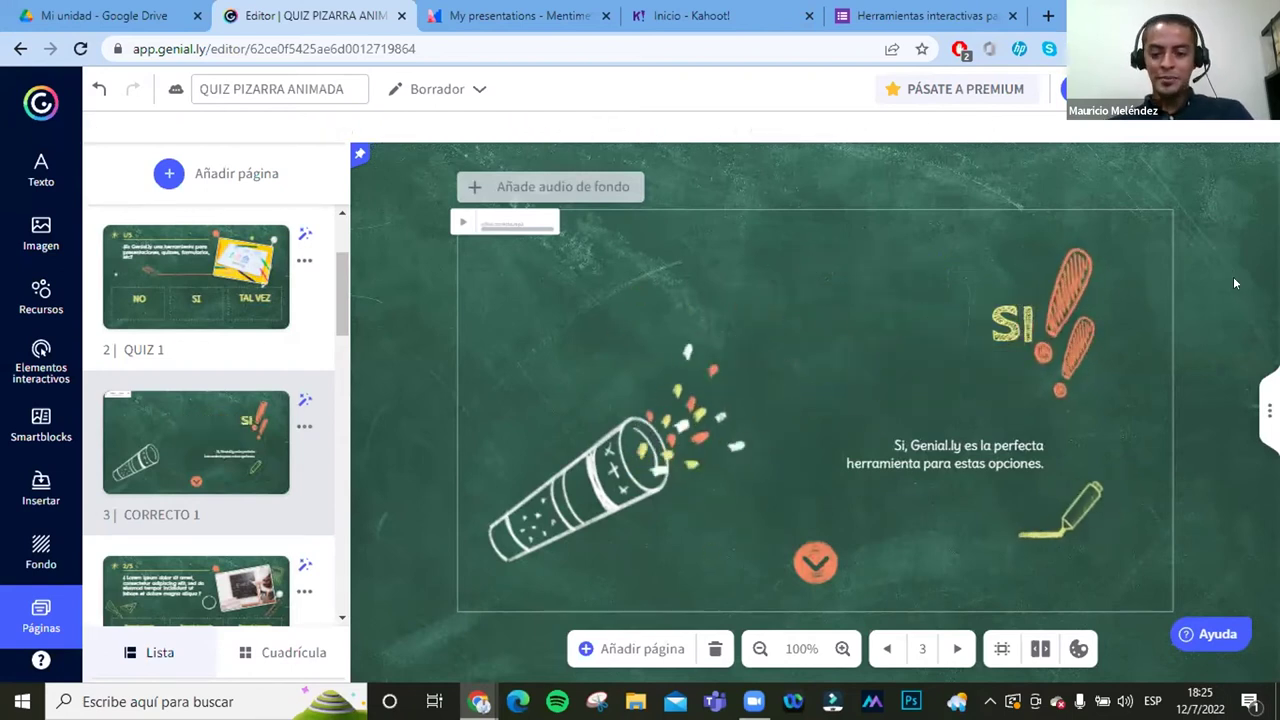
pyautogui.hotkey('ctrl', 'z')
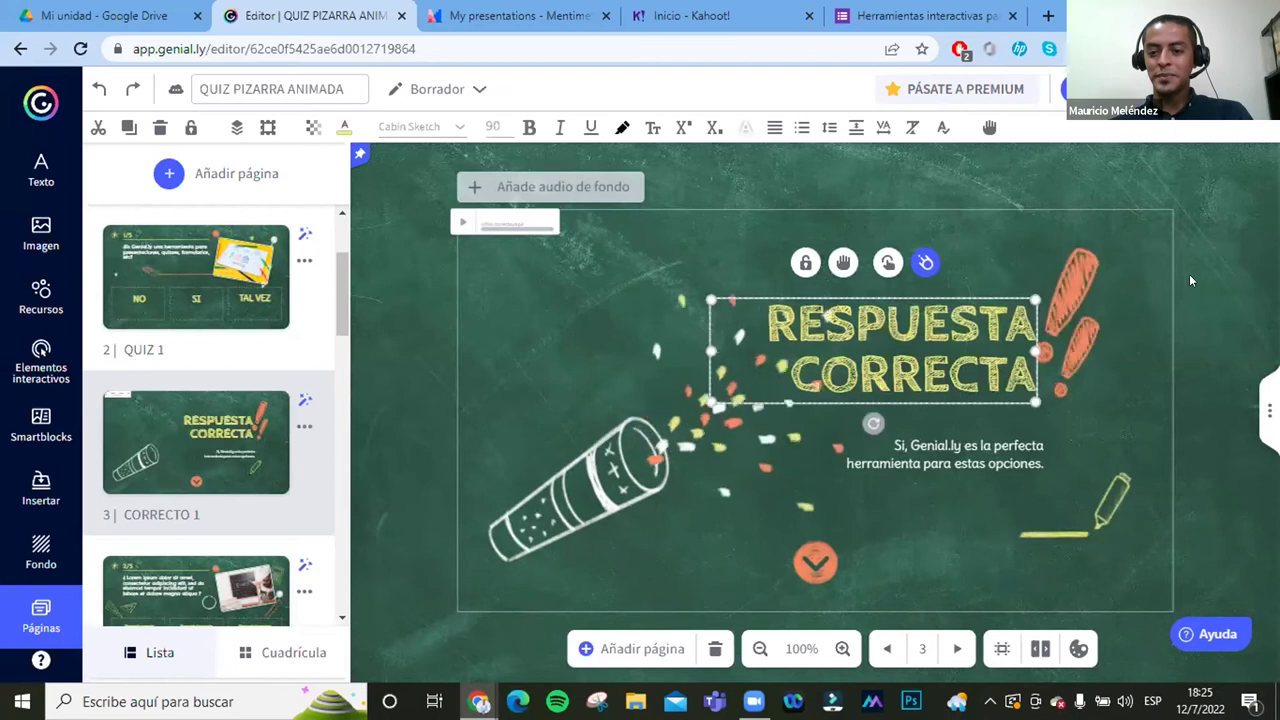
pyautogui.click(1169, 250)
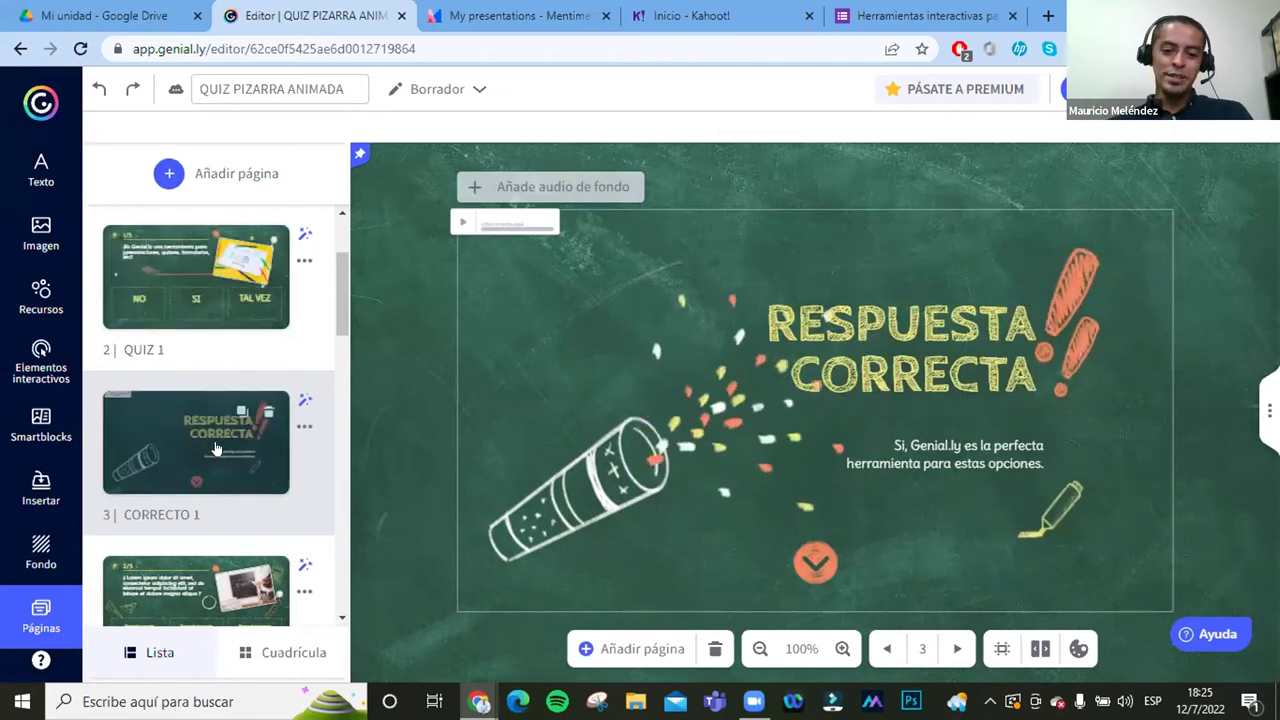
# Step: Replace the placeholder question on the QUIZ 2 page with "¿Es Genial.ly una herramienta en línea?"
pyautogui.scroll(-1, 198, 445)
pyautogui.scroll(-1, 200, 450)
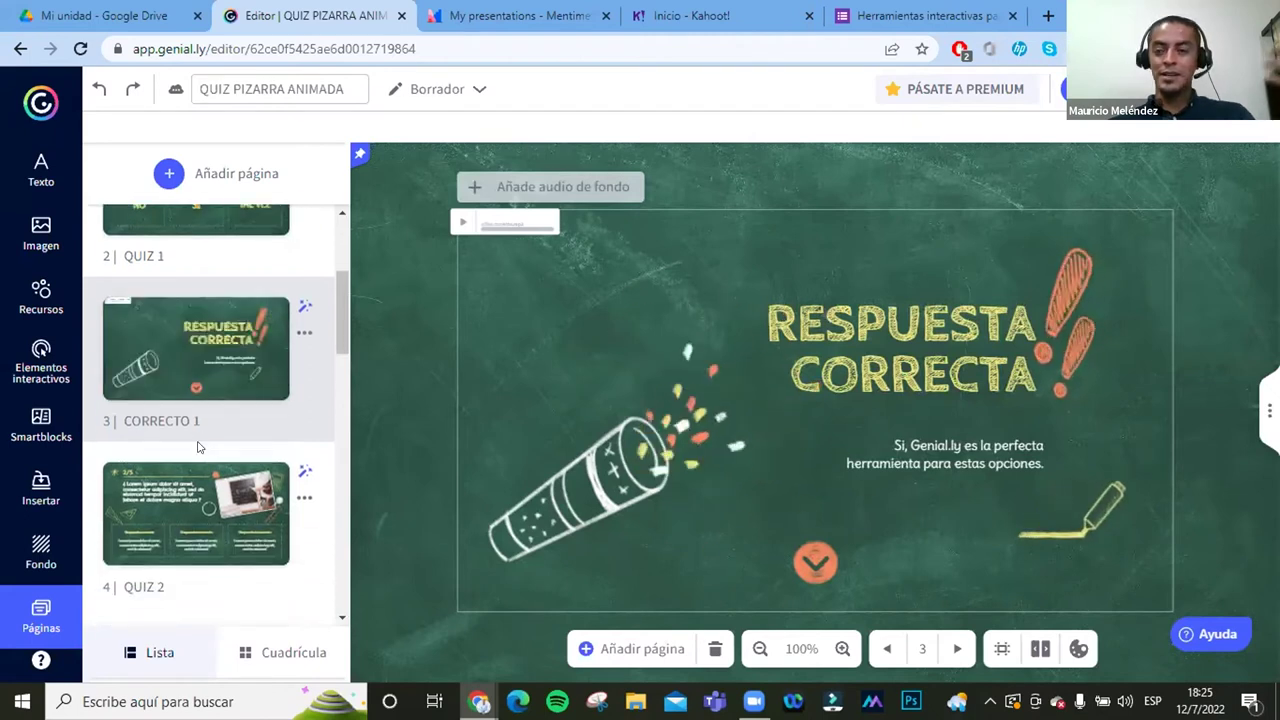
pyautogui.click(193, 480)
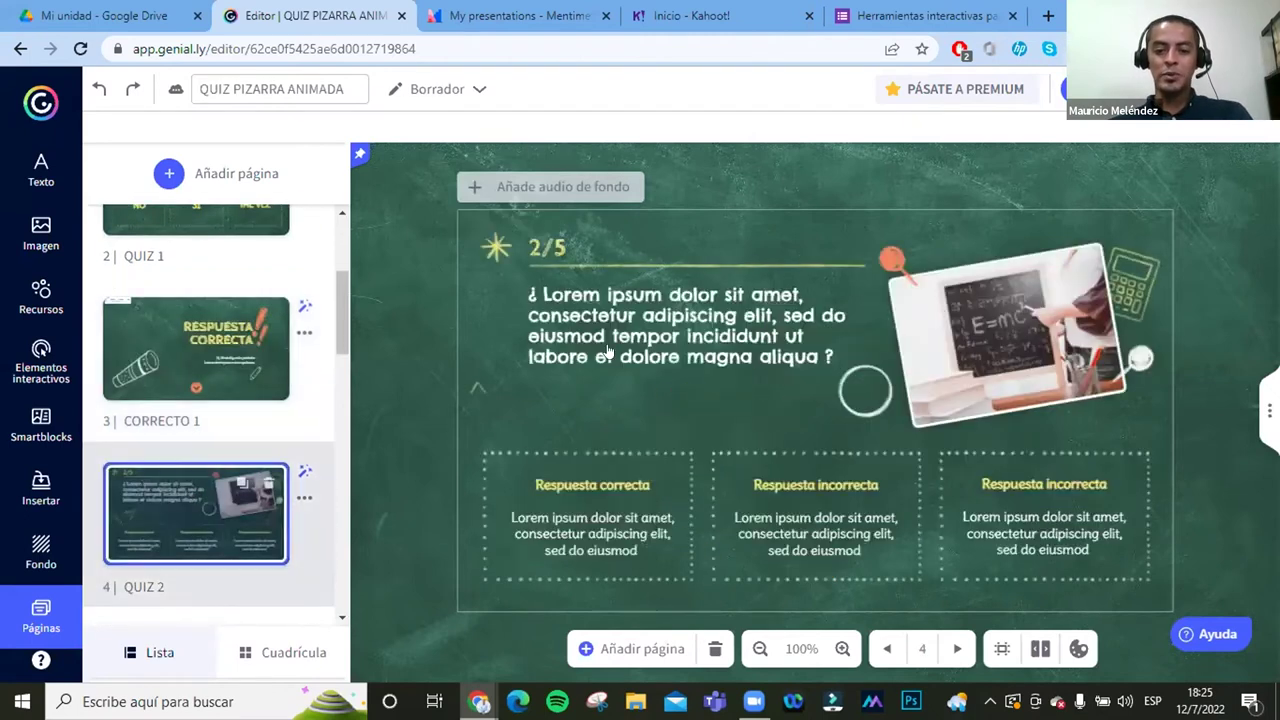
pyautogui.doubleClick(690, 325)
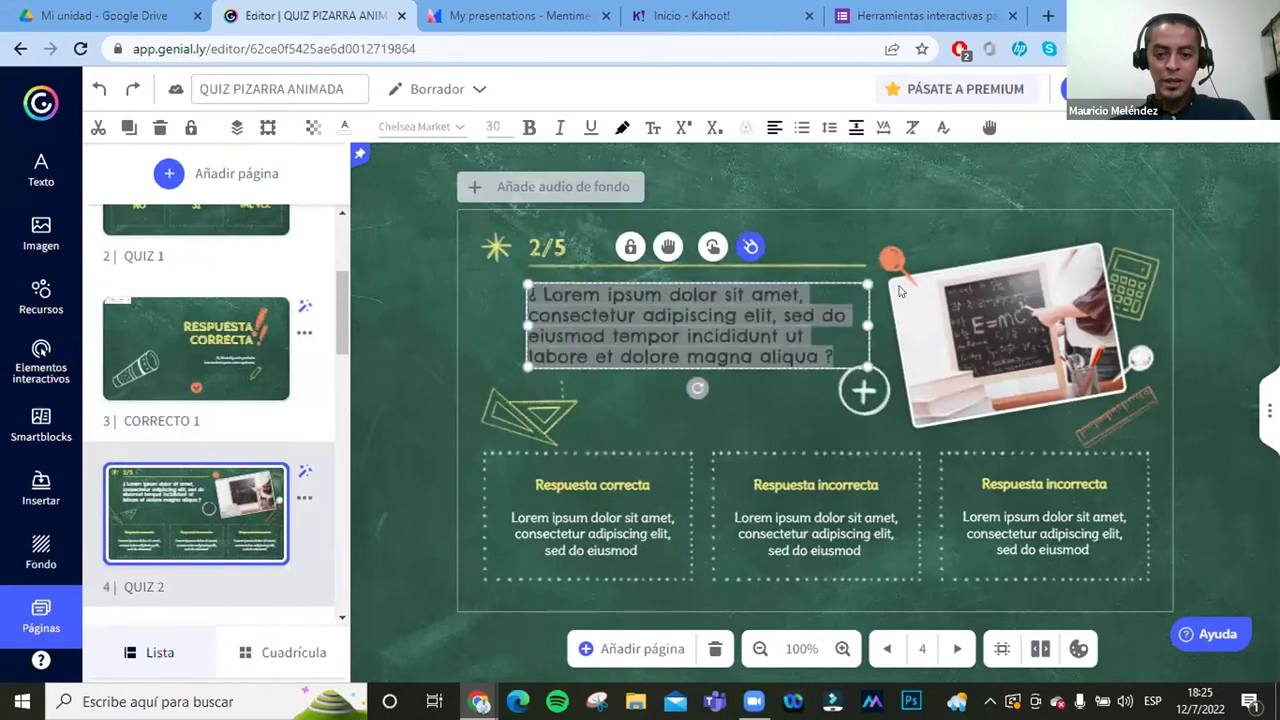
pyautogui.click(831, 329)
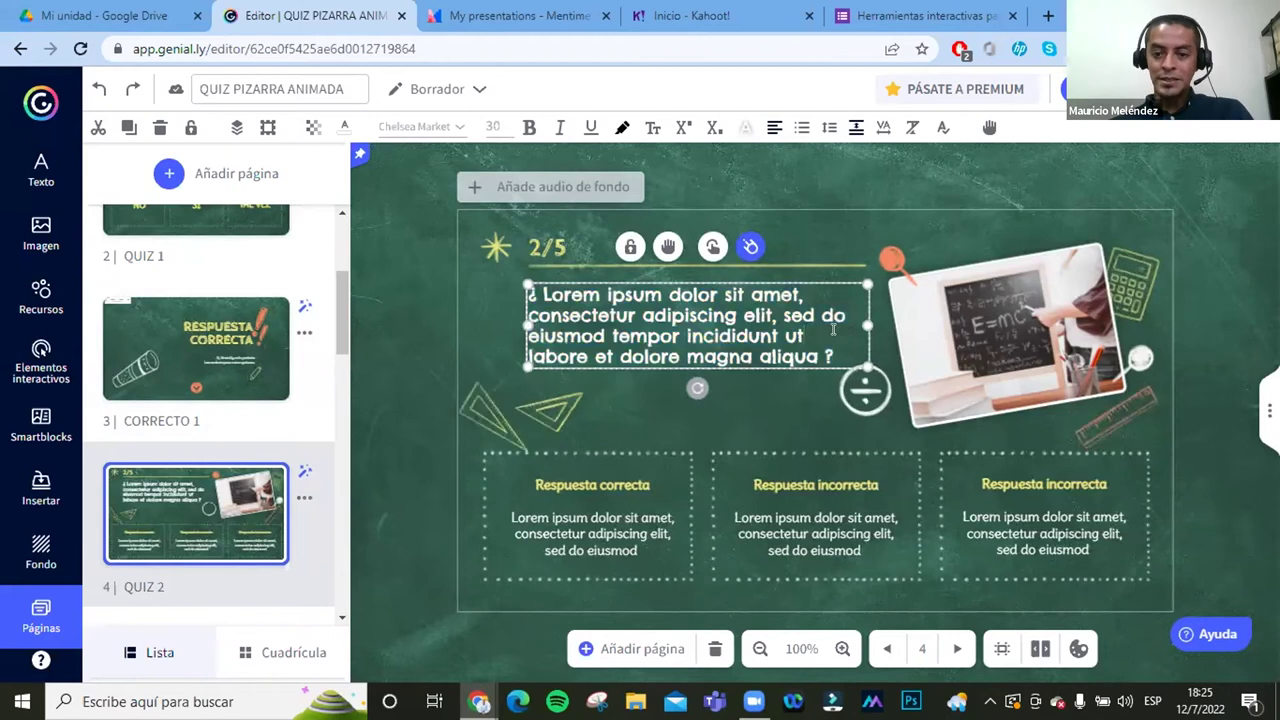
pyautogui.hotkey('shift', 'Down')
pyautogui.hotkey('ctrl', 'a')
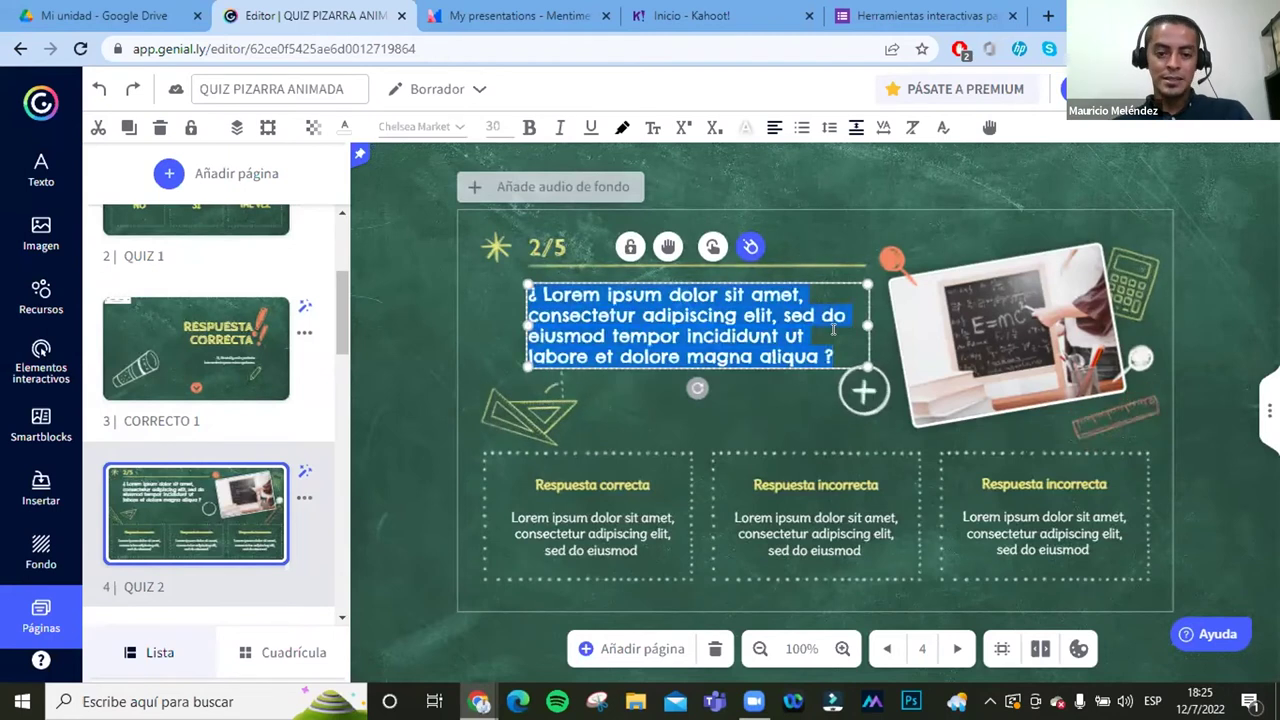
pyautogui.write('Es Genial.ly una herramienta en línea?')
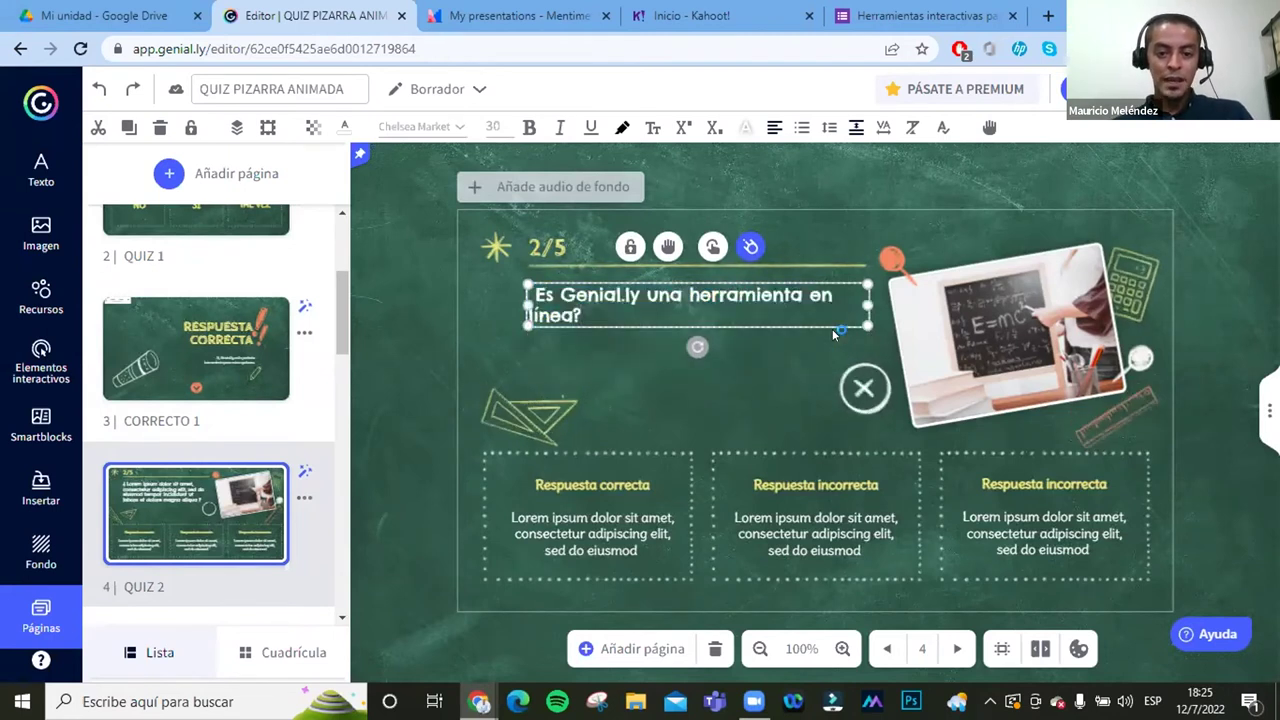
pyautogui.hotkey('ctrl', 'Home')
pyautogui.write('¿')
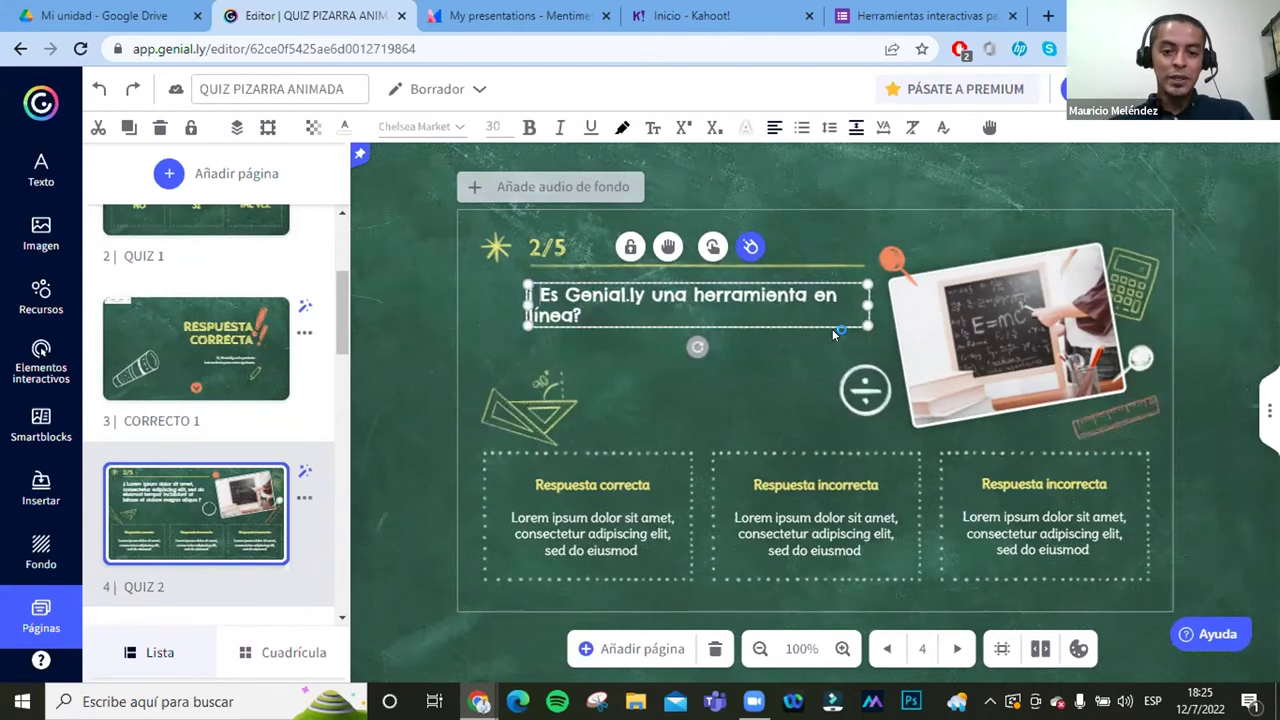
pyautogui.press('Delete')
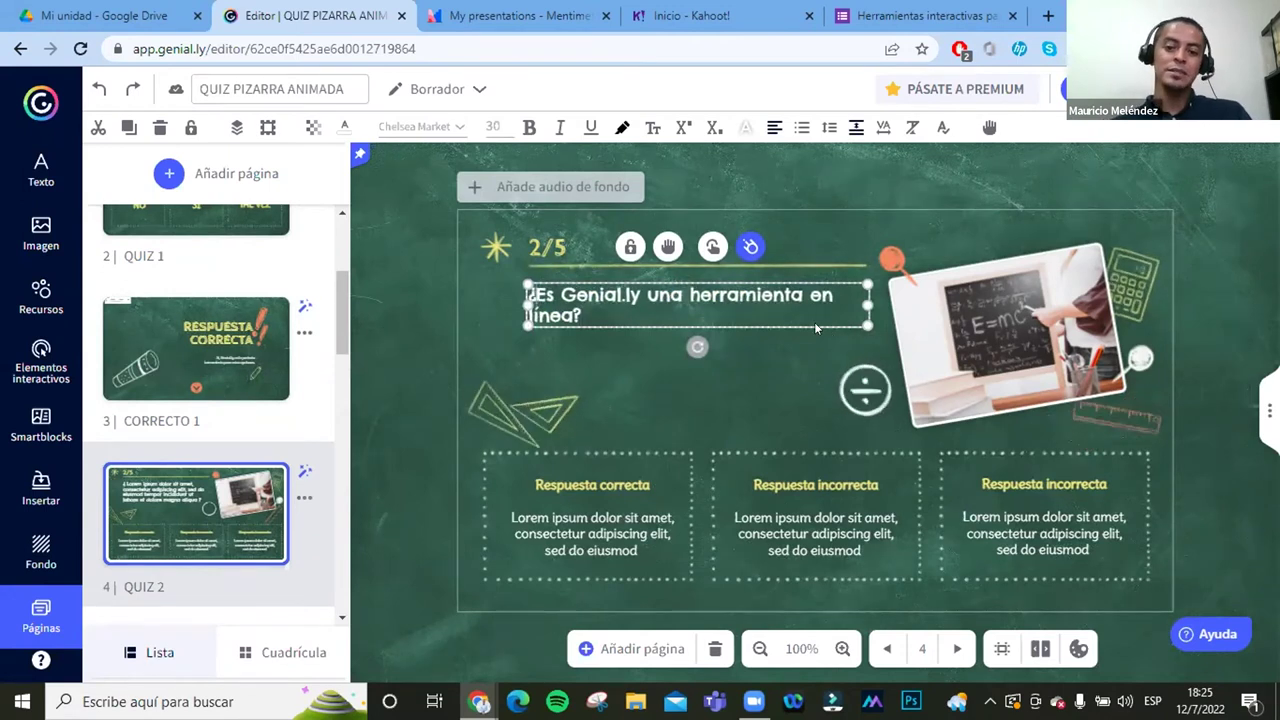
pyautogui.click(434, 313)
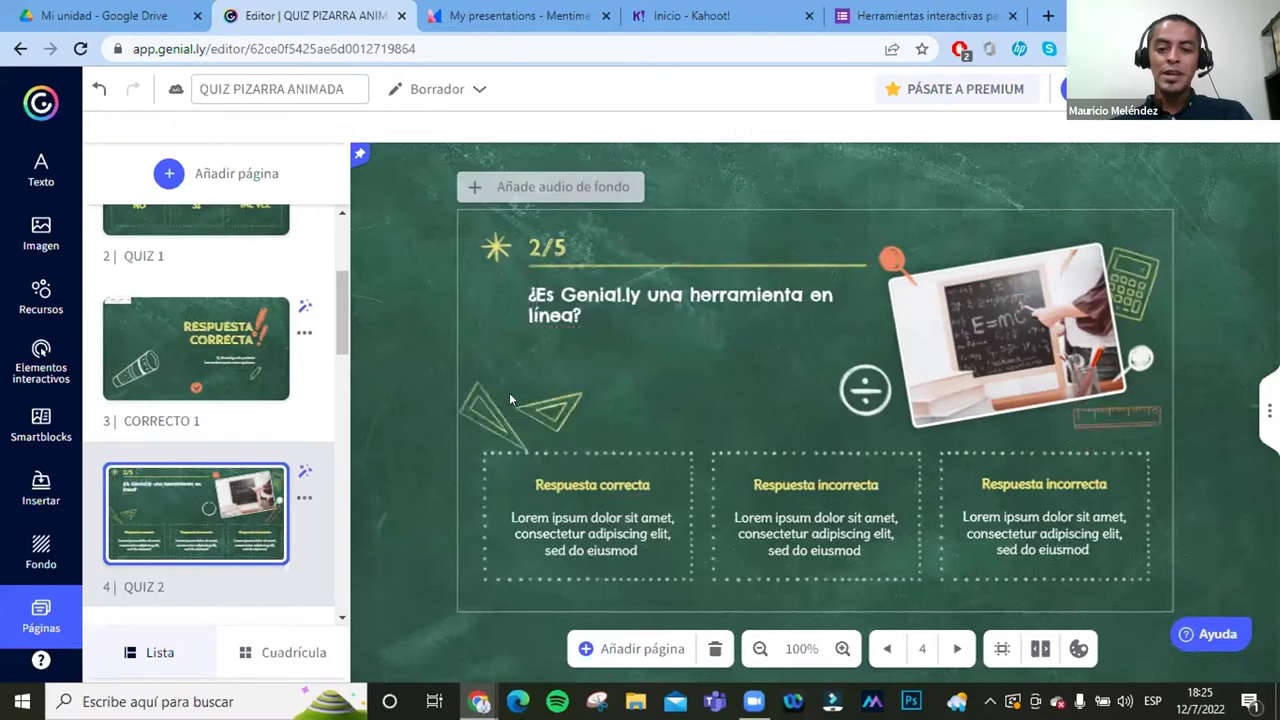
# Step: Replace the first answer on the QUIZ 2 page with "SI" and the second answer with "NO"
pyautogui.click(577, 504)
pyautogui.click(390, 408)
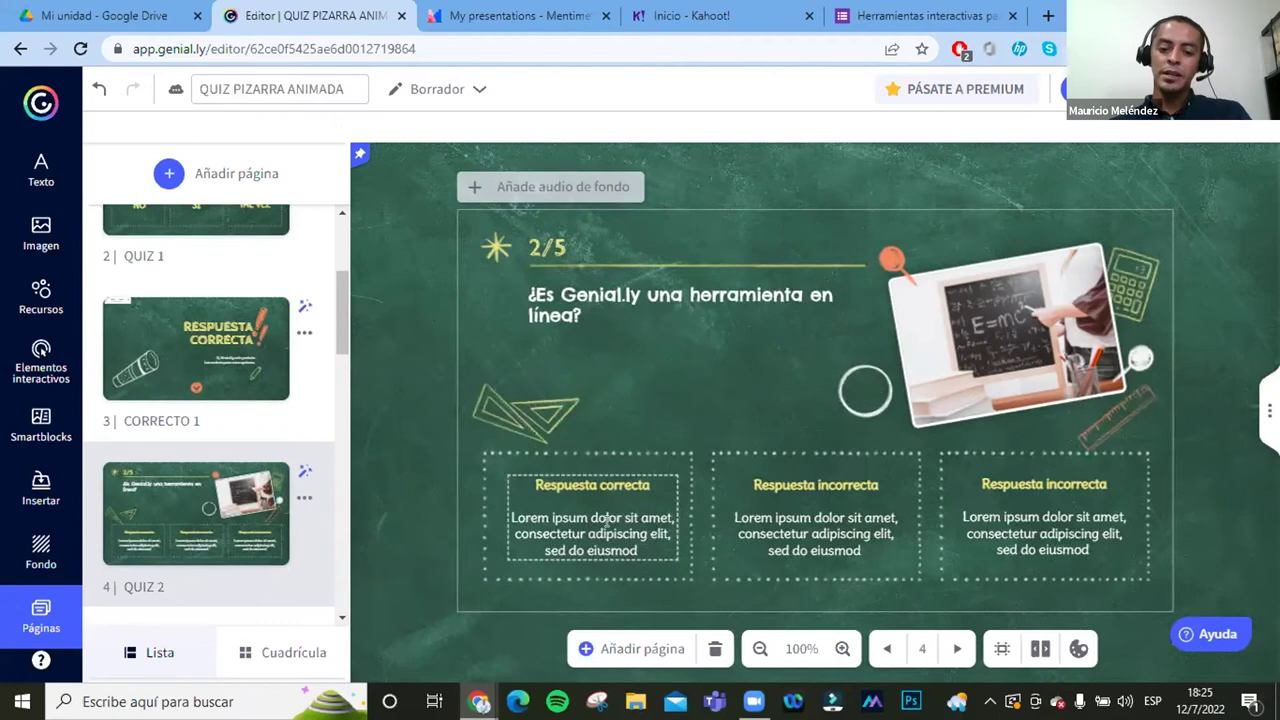
pyautogui.click(640, 495)
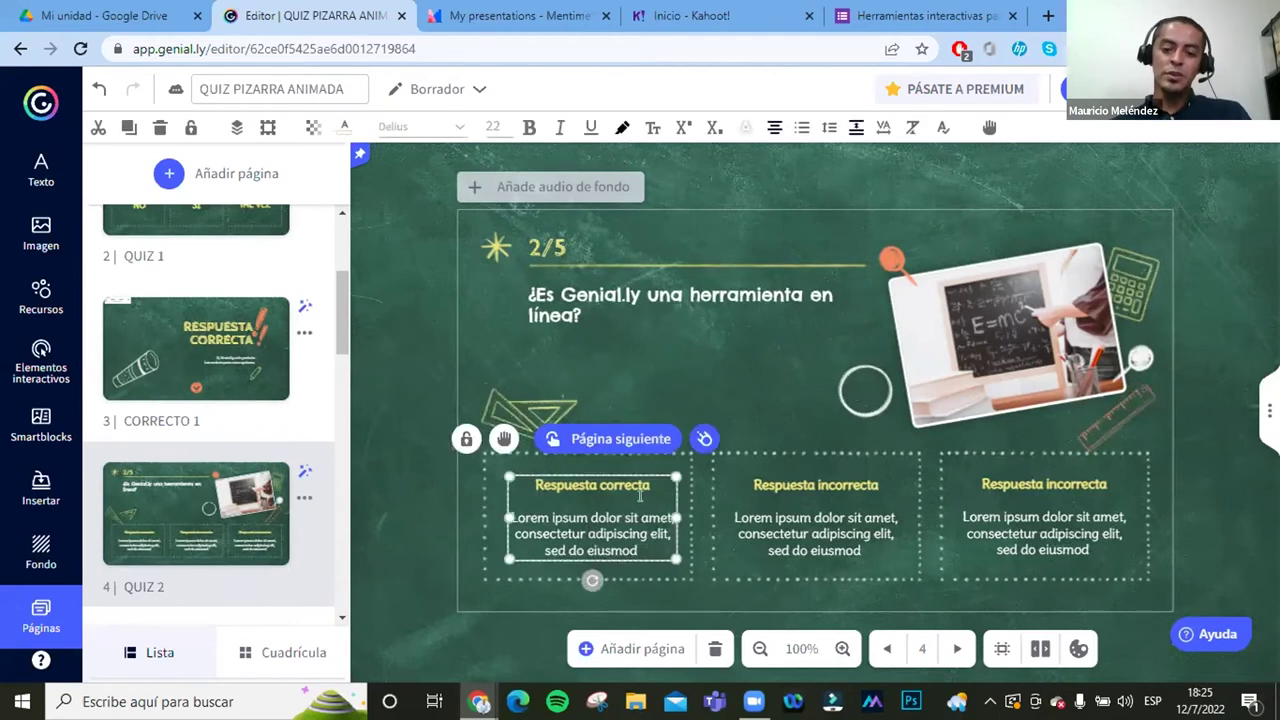
pyautogui.hotkey('ctrl', 'a')
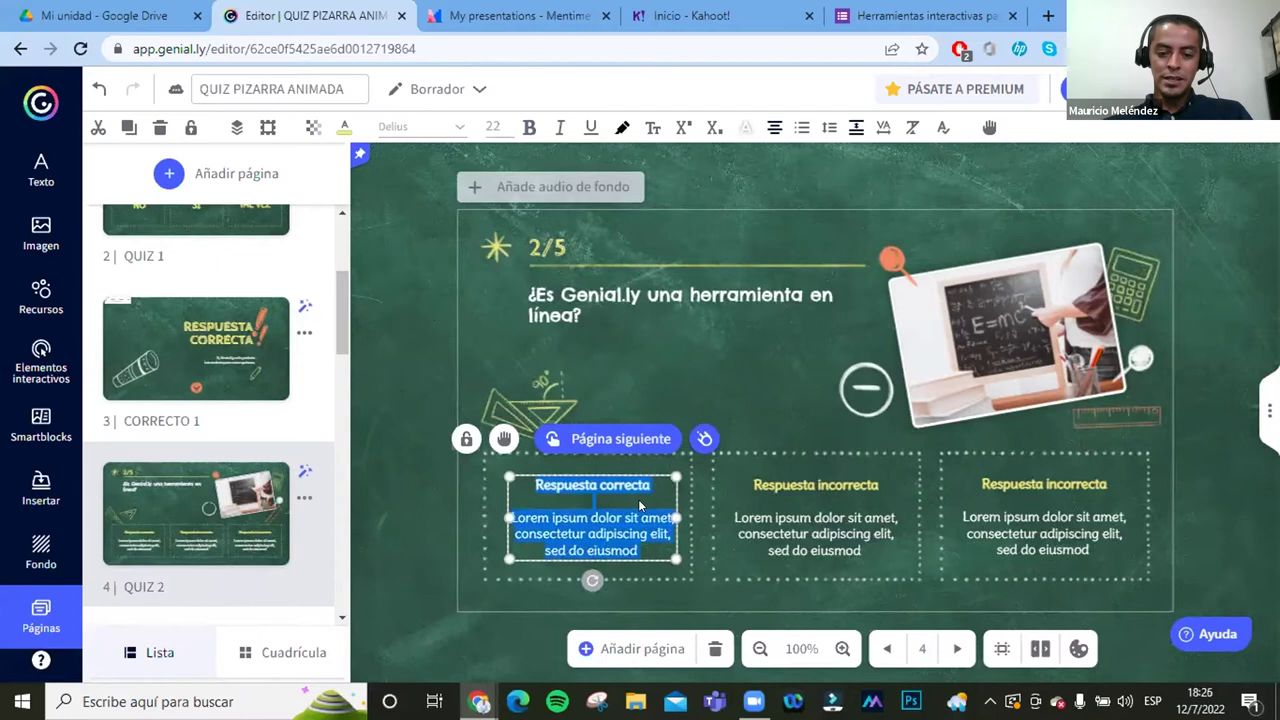
pyautogui.write('si')
pyautogui.press('BackSpace')
pyautogui.press('BackSpace')
pyautogui.write('SI')
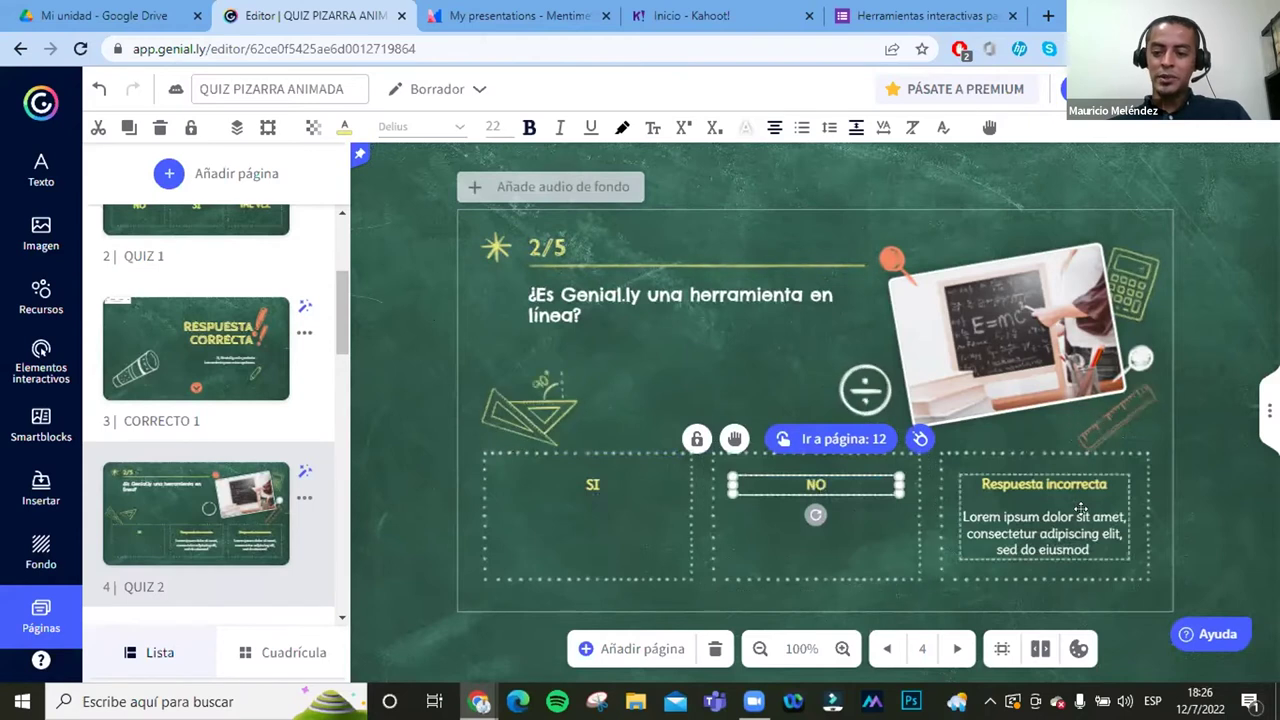
# Step: Replace the third answer's heading and placeholder text on the QUIZ 2 page with "TAL VEZ"
pyautogui.doubleClick(1083, 512)
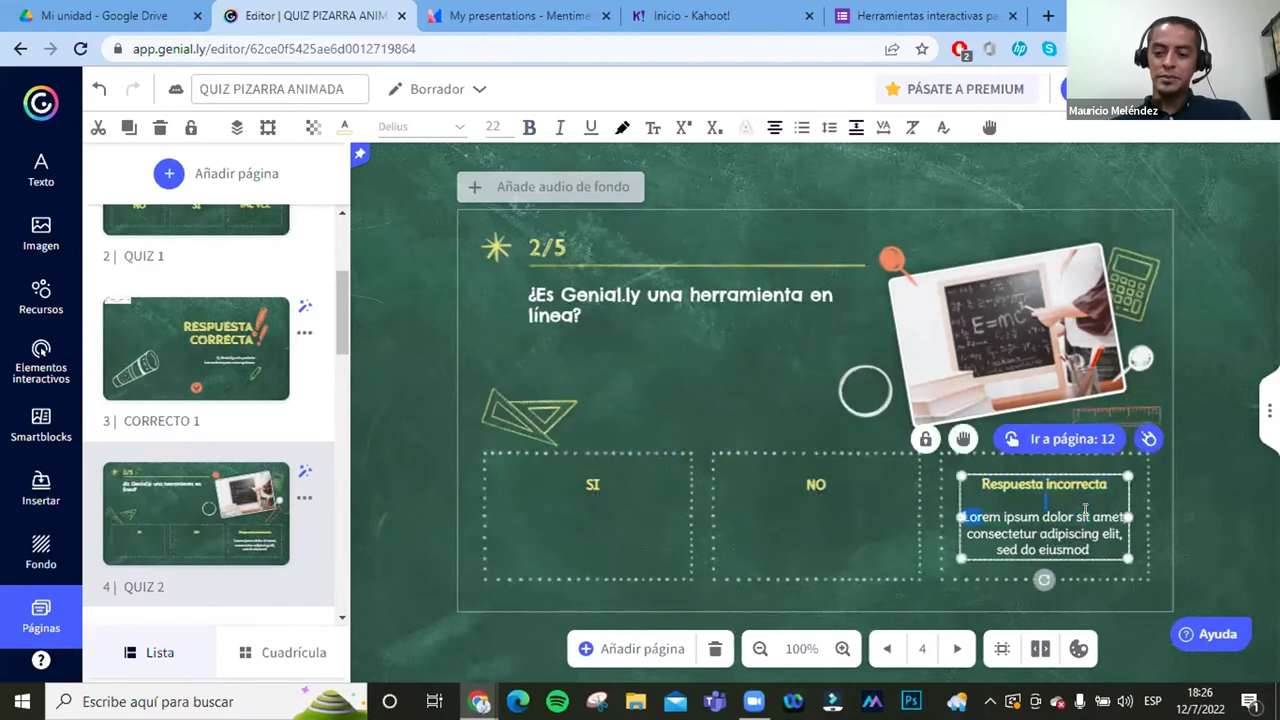
pyautogui.click(1085, 510)
pyautogui.hotkey('shift', 'Up')
pyautogui.hotkey('shift', 'Up')
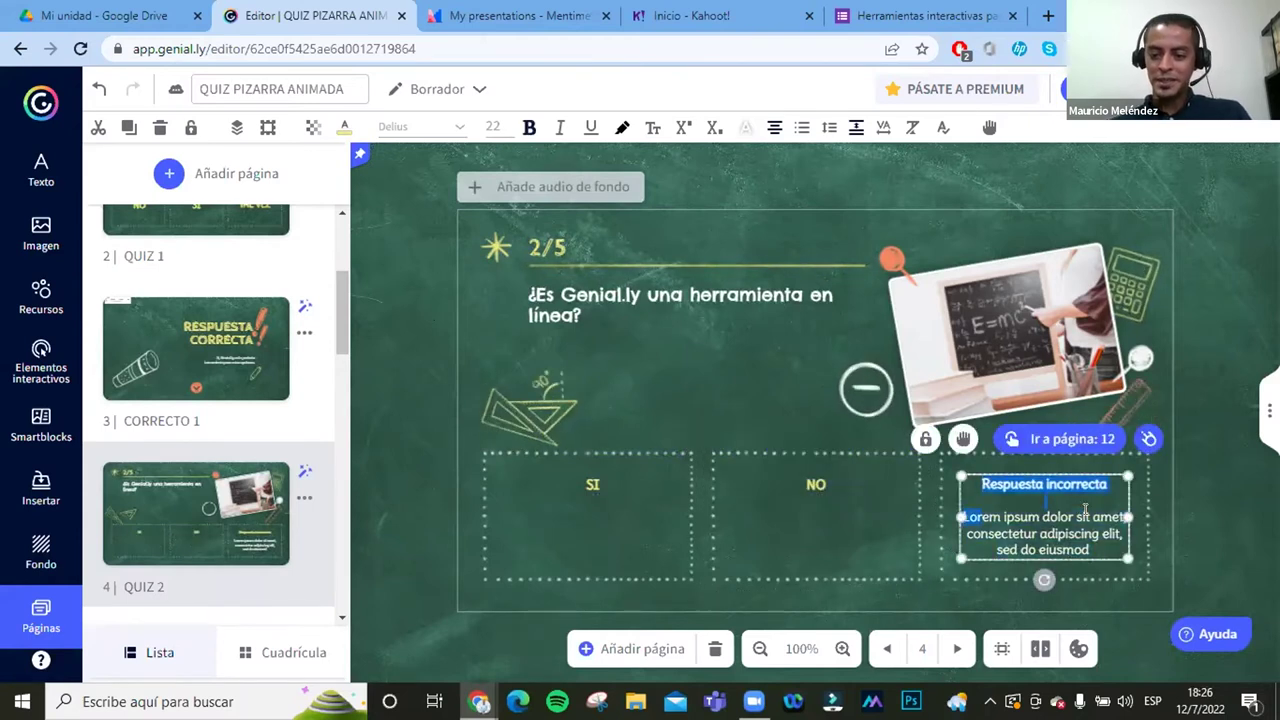
pyautogui.hotkey('ctrl', 'a')
pyautogui.press('BackSpace')
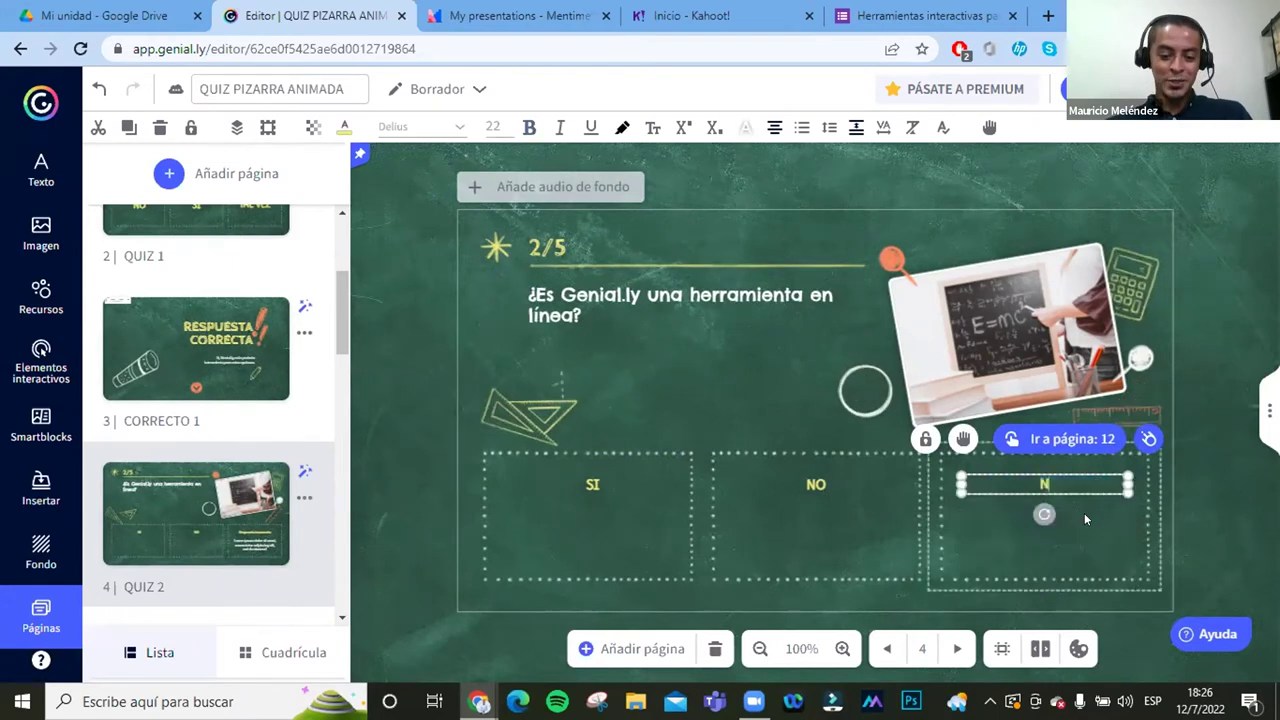
pyautogui.write('TAL VEZ')
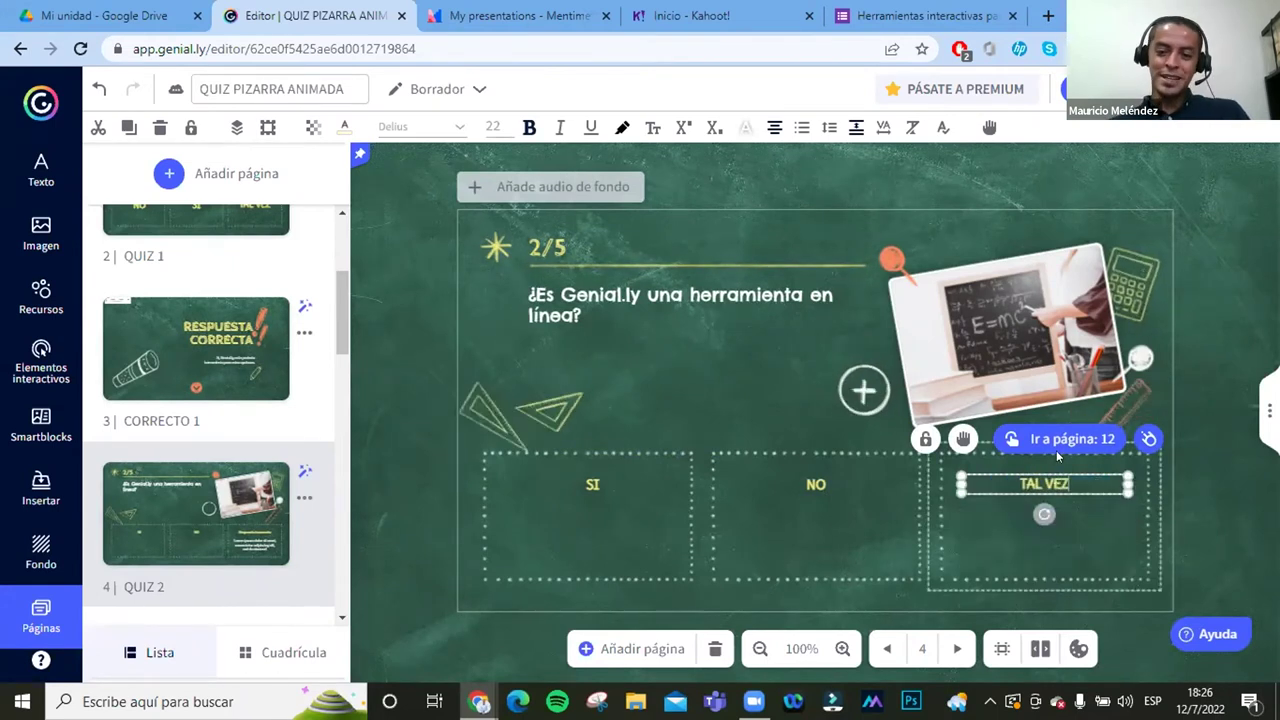
pyautogui.click(424, 366)
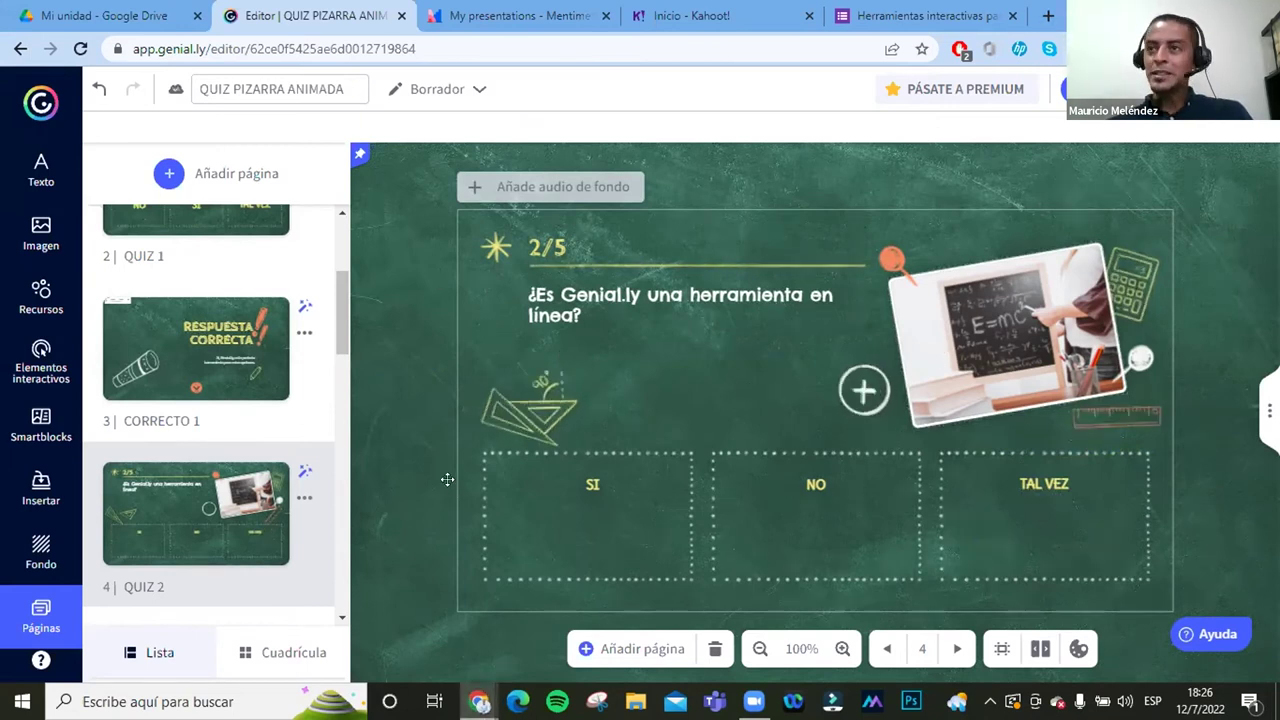
# Step: Try deleting the animated set-squares illustration from the QUIZ 2 page and undo the deletion
pyautogui.click(506, 386)
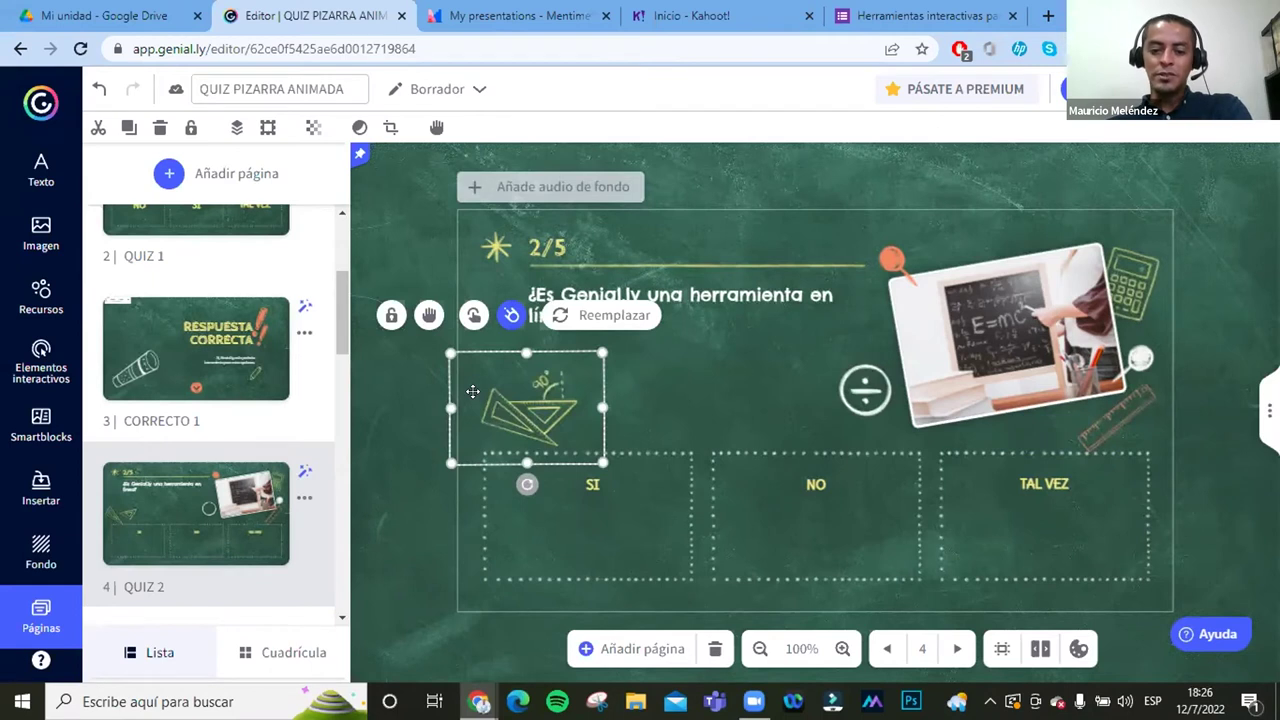
pyautogui.press('Delete')
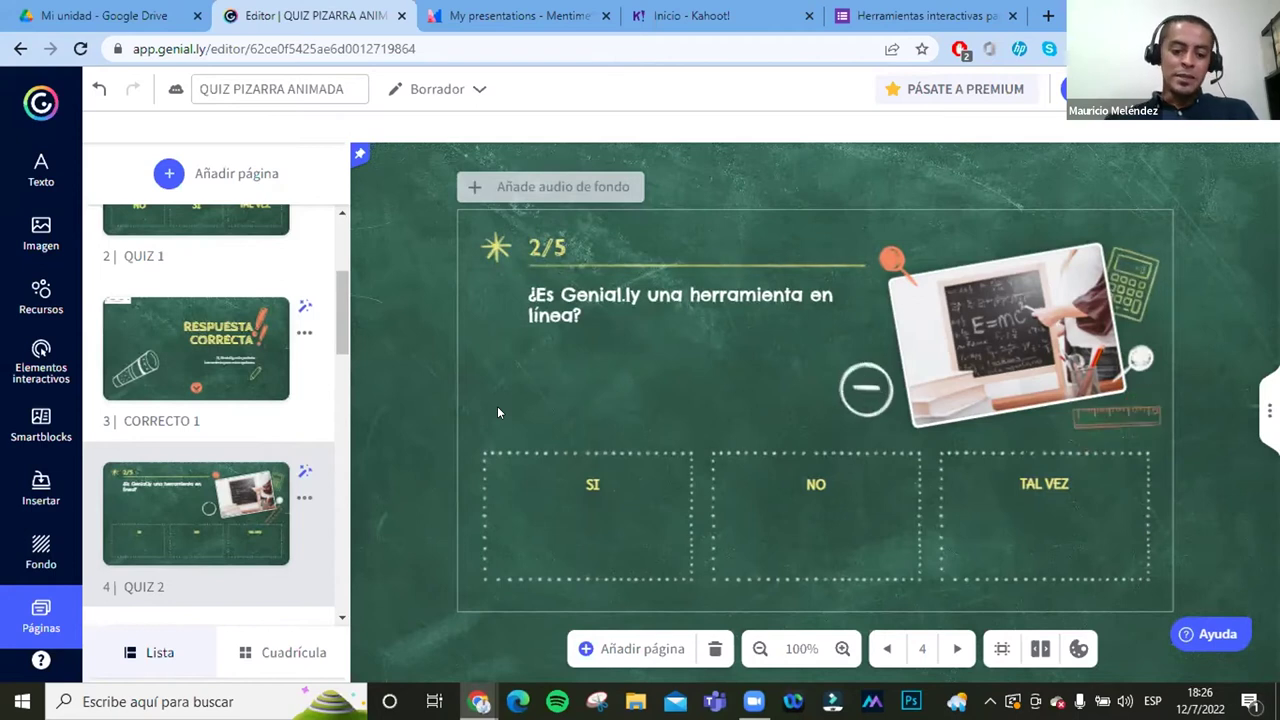
pyautogui.click(497, 410)
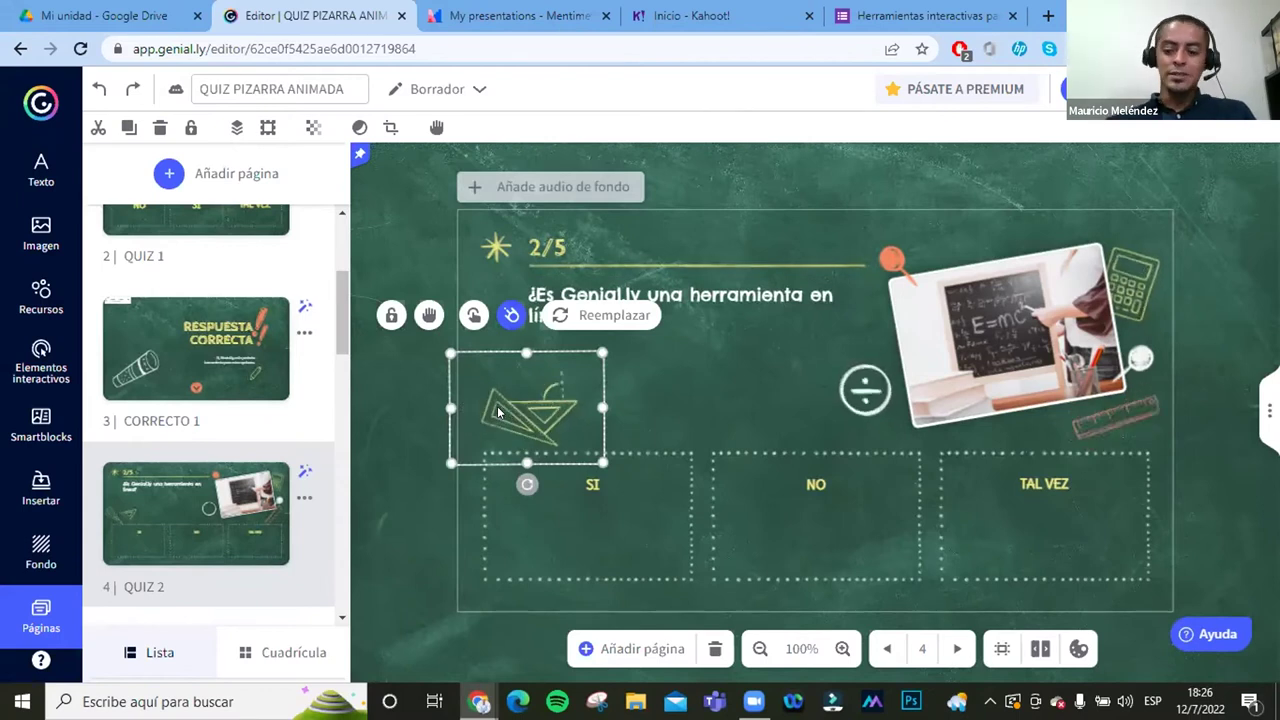
pyautogui.press('Delete')
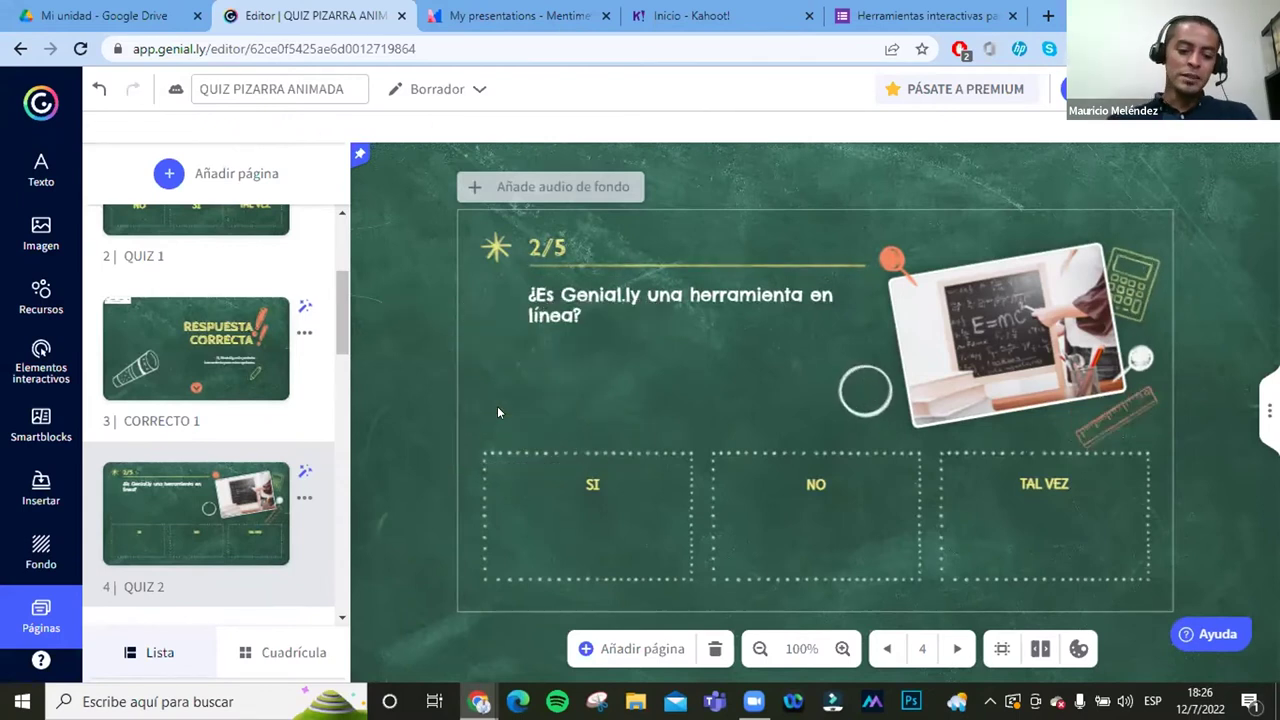
pyautogui.hotkey('ctrl', 'z')
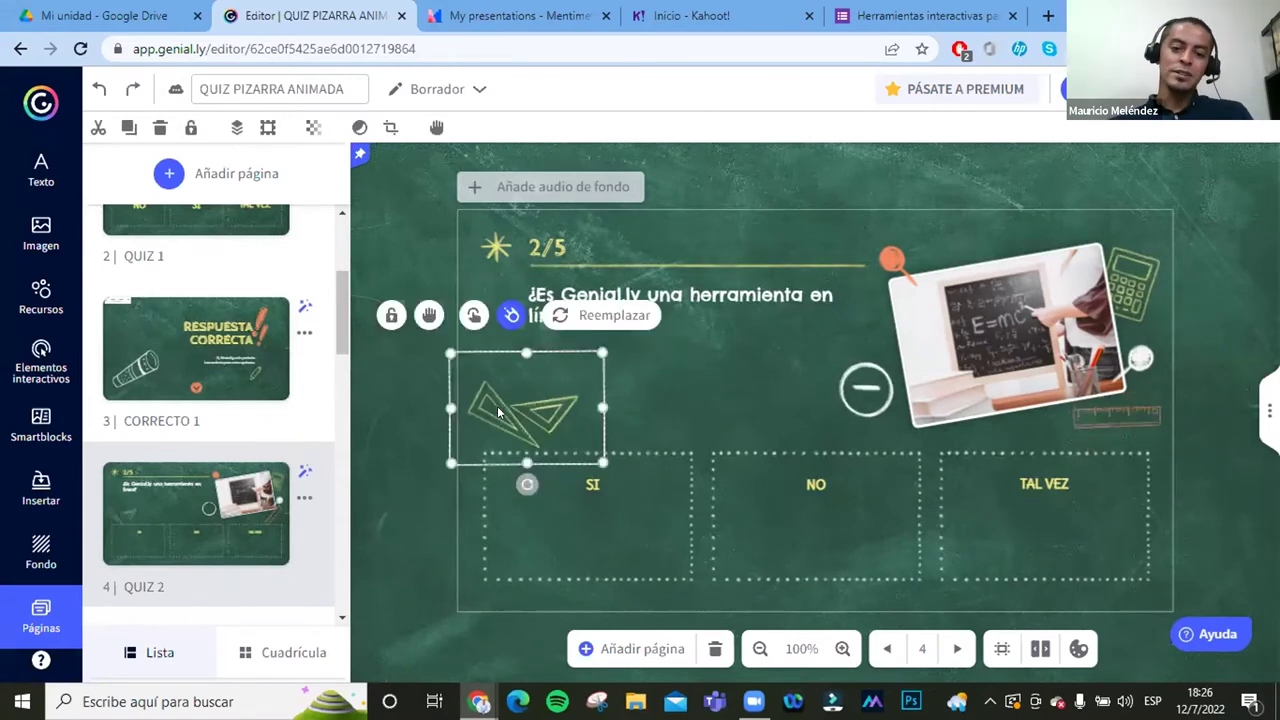
pyautogui.click(421, 443)
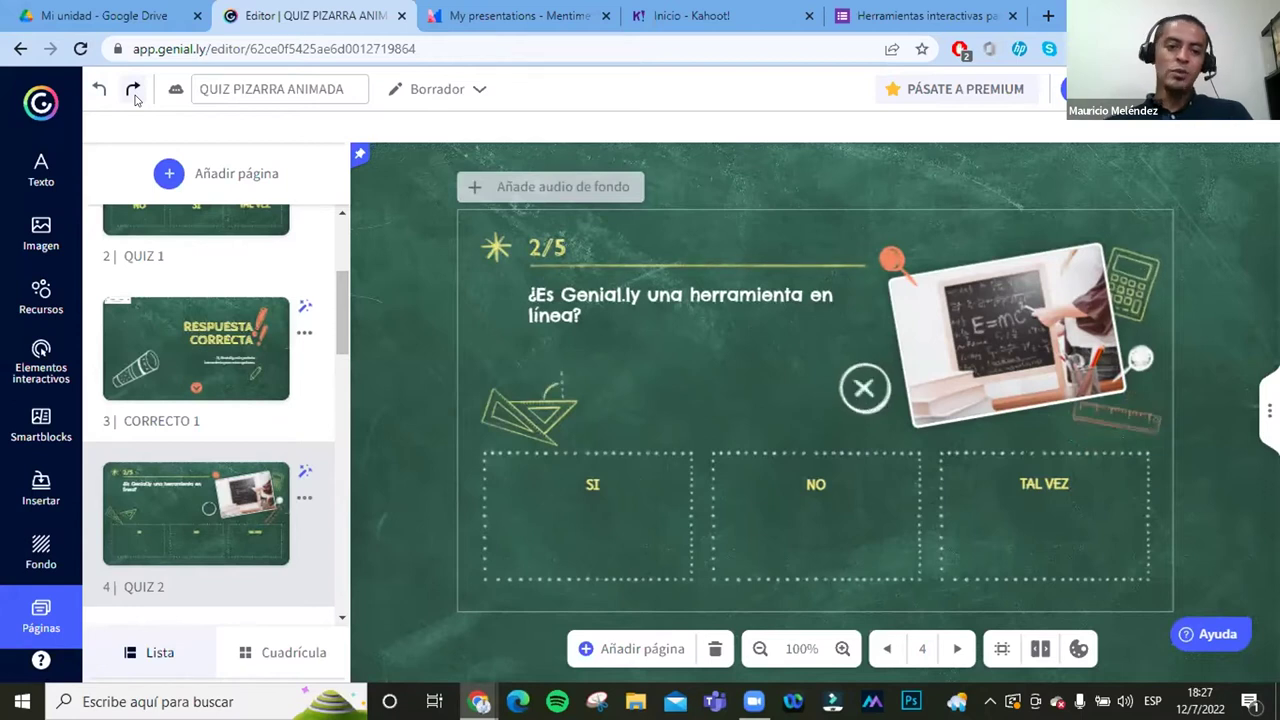
pyautogui.click(987, 313)
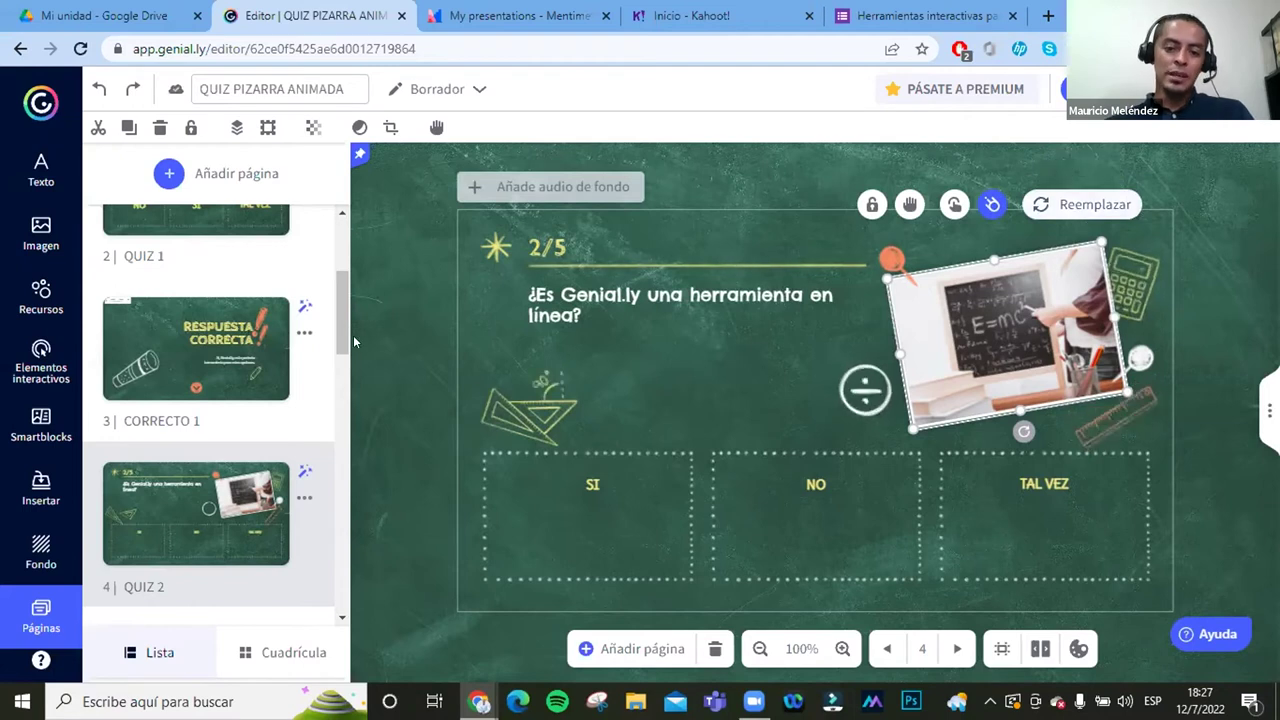
# Step: Replace the placeholder explanation on the CORRECTO 2 page with "SI ES UNA HERRAMIENTA EN LÍNEA"
pyautogui.click(178, 510)
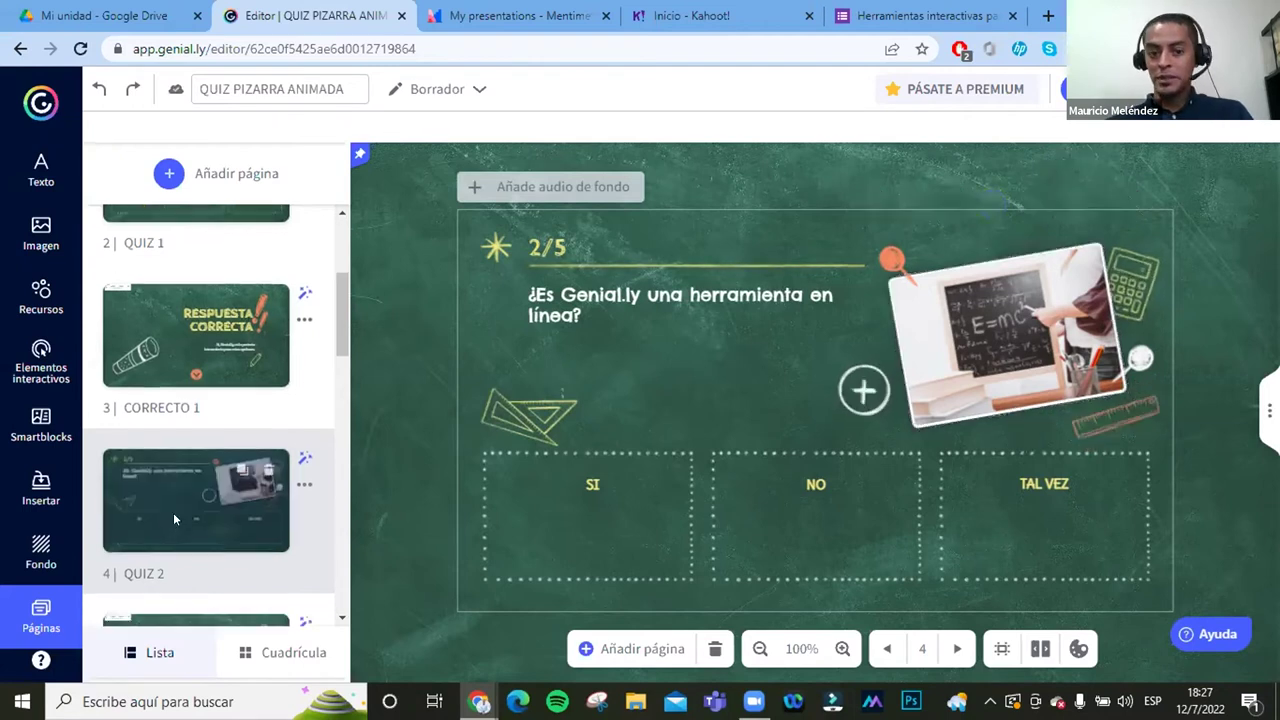
pyautogui.scroll(-2, 173, 512)
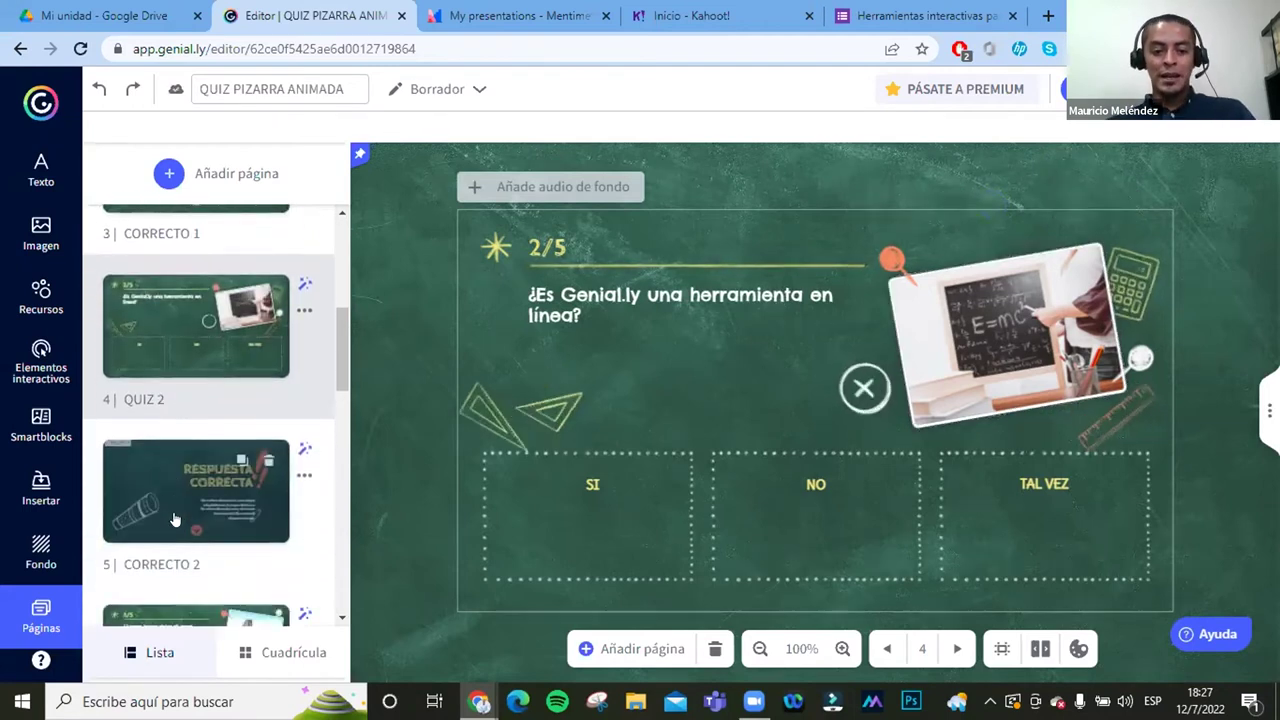
pyautogui.press('Down')
pyautogui.click(930, 480)
pyautogui.doubleClick(900, 476)
pyautogui.hotkey('ctrl', 'a')
pyautogui.press('BackSpace')
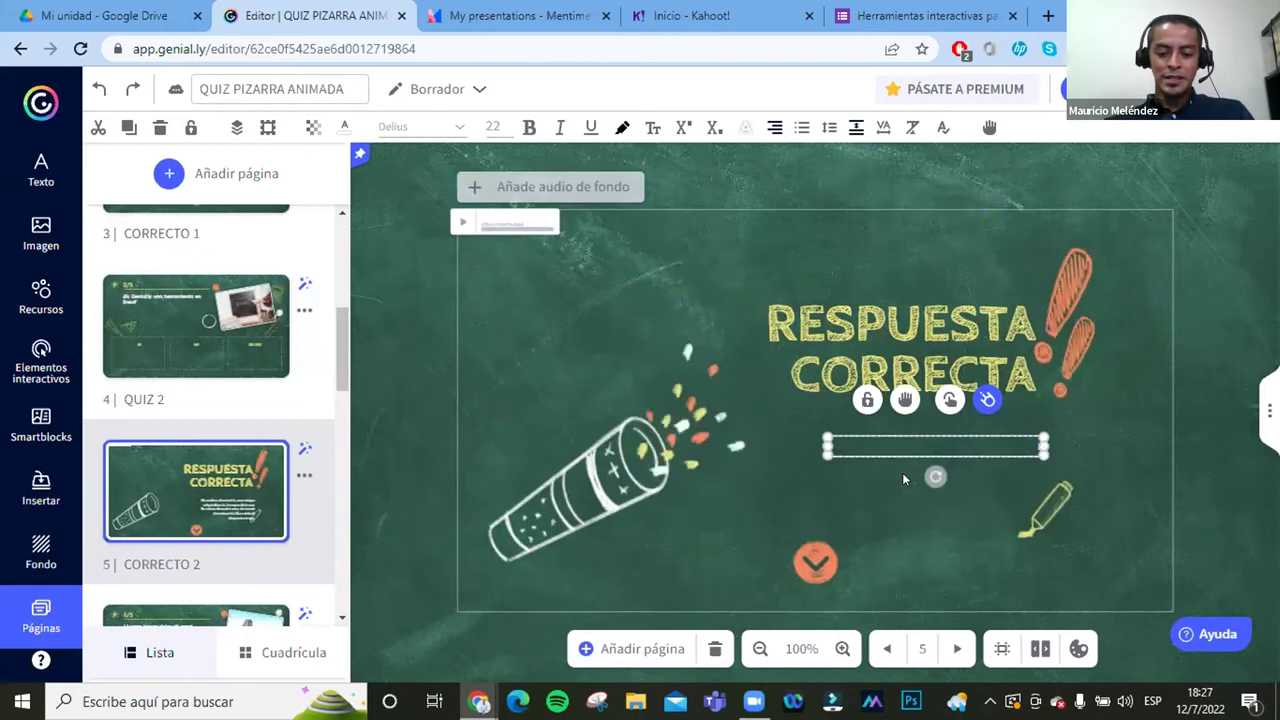
pyautogui.write('SI S')
pyautogui.press('BackSpace')
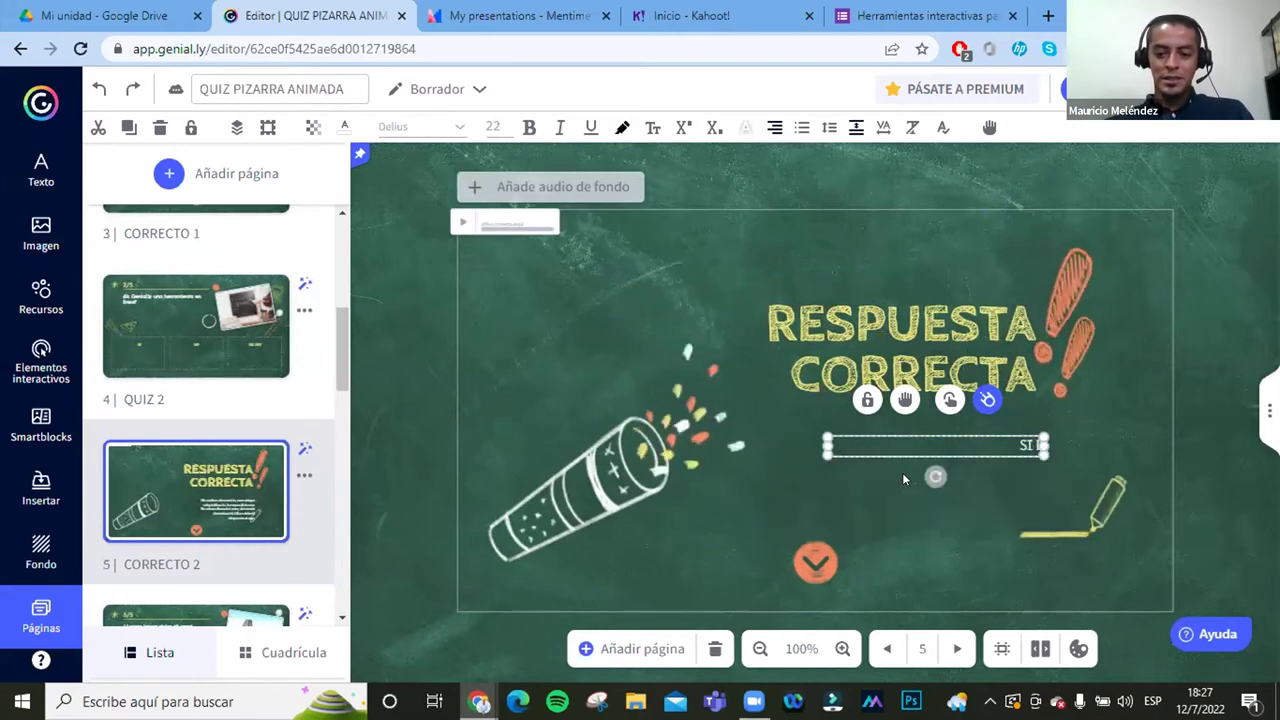
pyautogui.write('ES UNA HER')
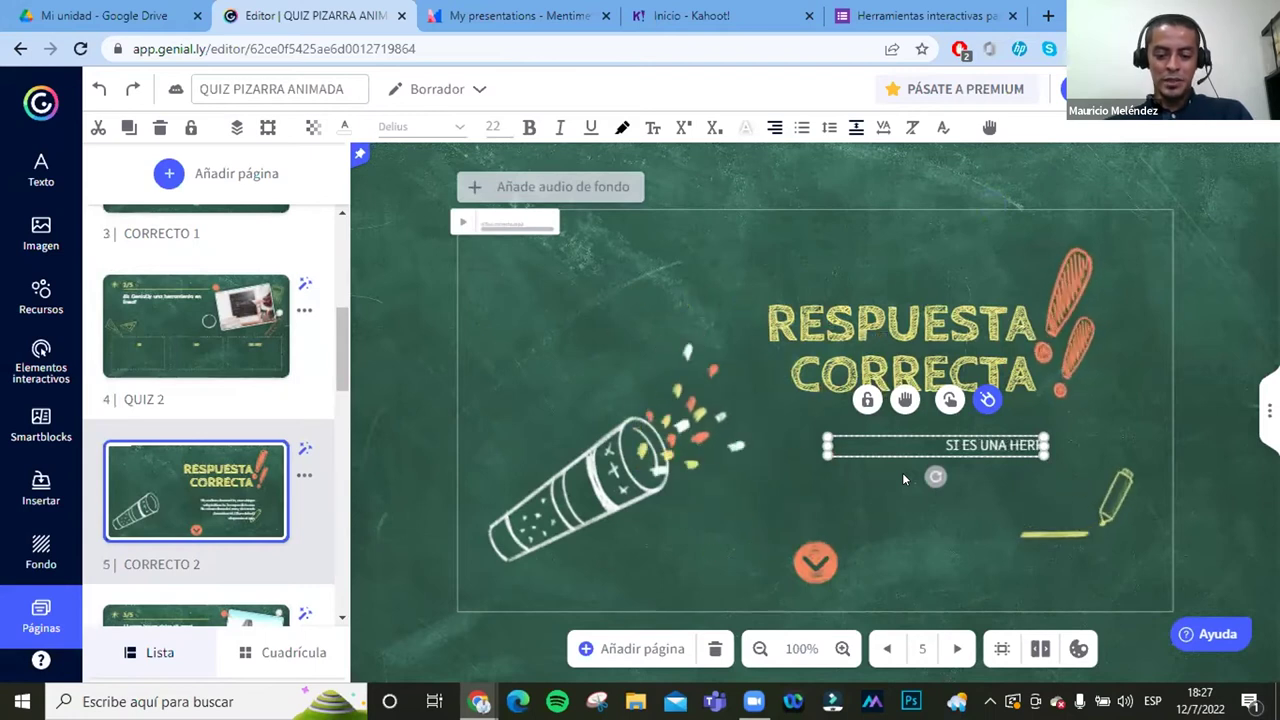
pyautogui.write('RAMIENTA EN LÍNEA')
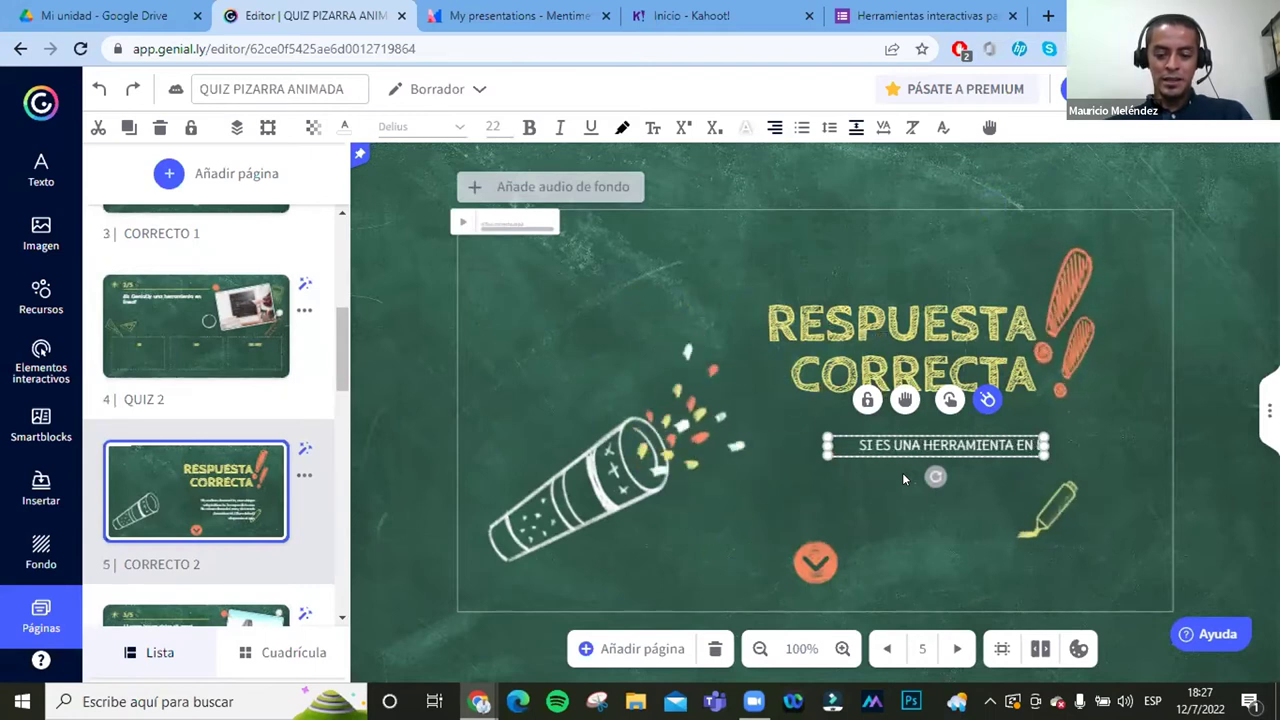
pyautogui.click(209, 494)
pyautogui.scroll(-3, 209, 494)
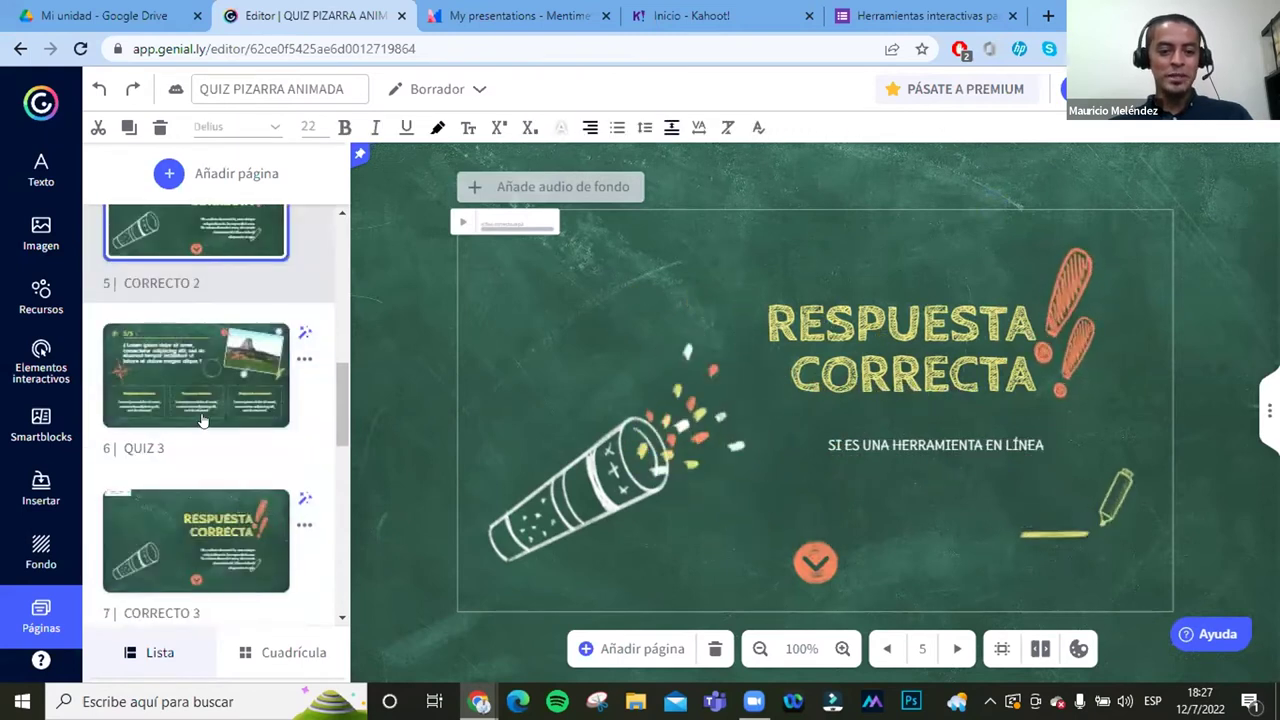
# Step: Go to the QUIZ 3 page and open its placeholder question text for editing
pyautogui.scroll(2, 195, 400)
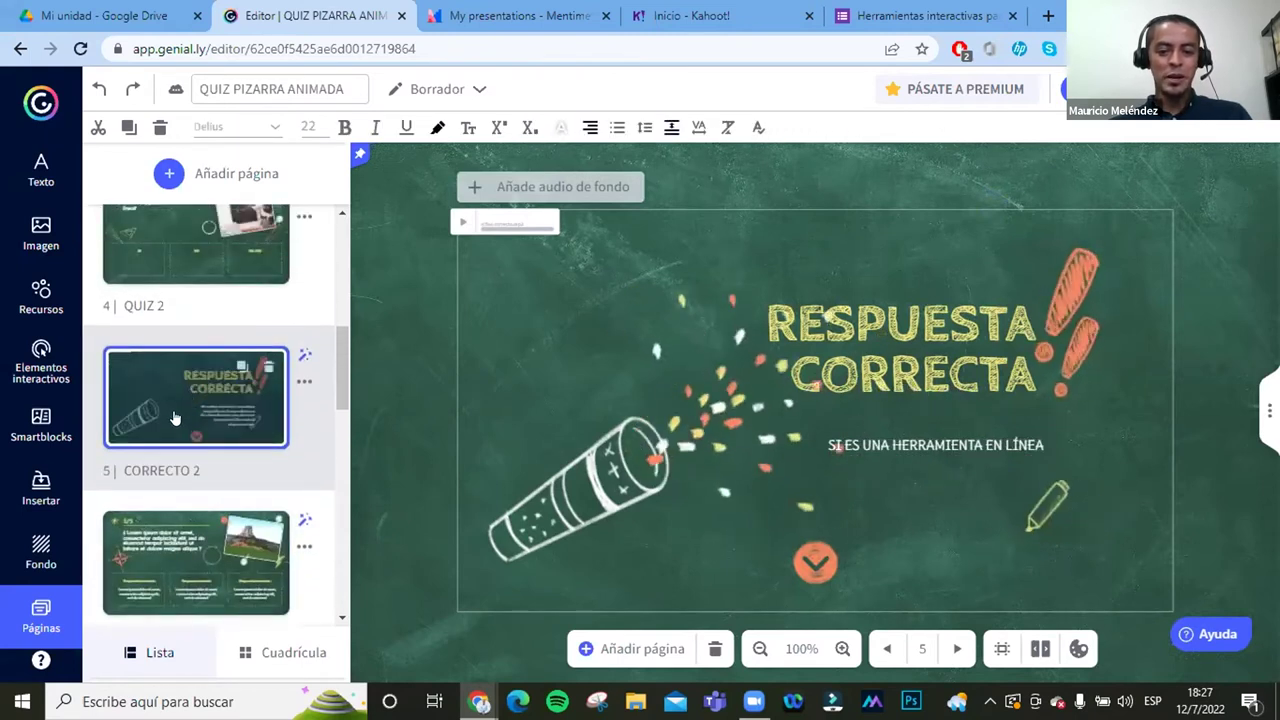
pyautogui.scroll(1, 172, 418)
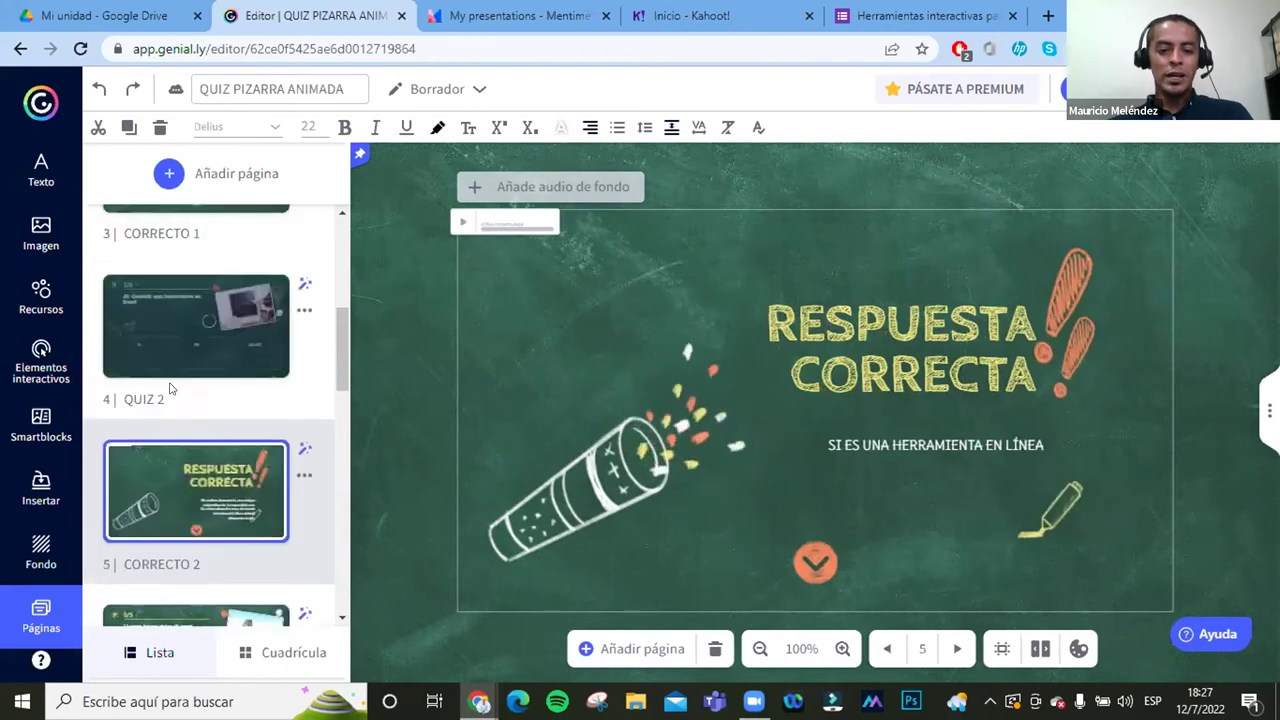
pyautogui.scroll(-3, 160, 415)
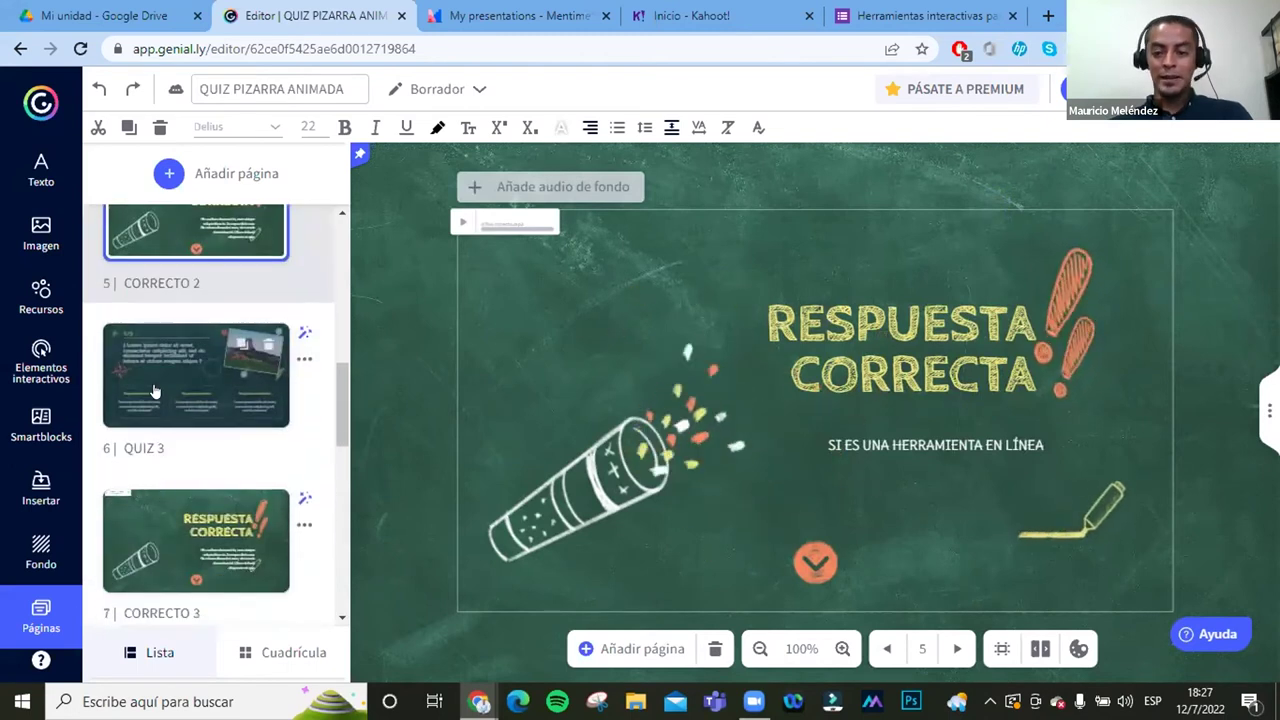
pyautogui.click(155, 400)
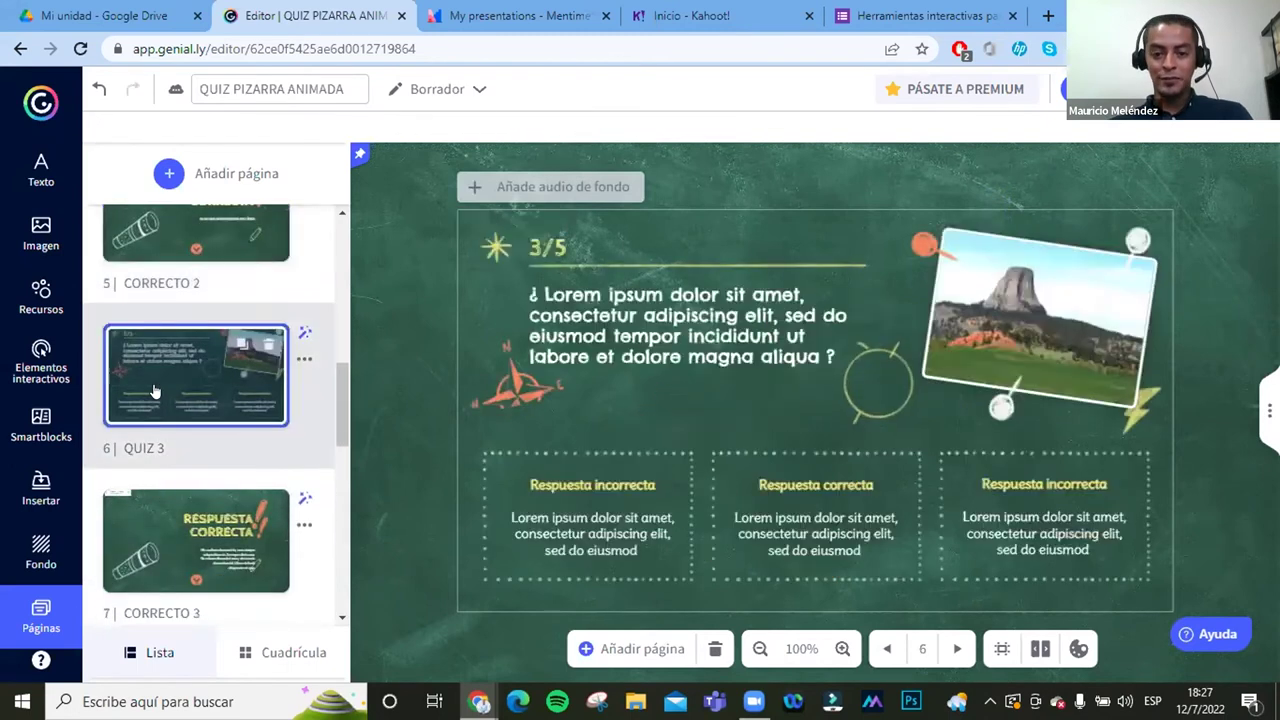
pyautogui.doubleClick(561, 306)
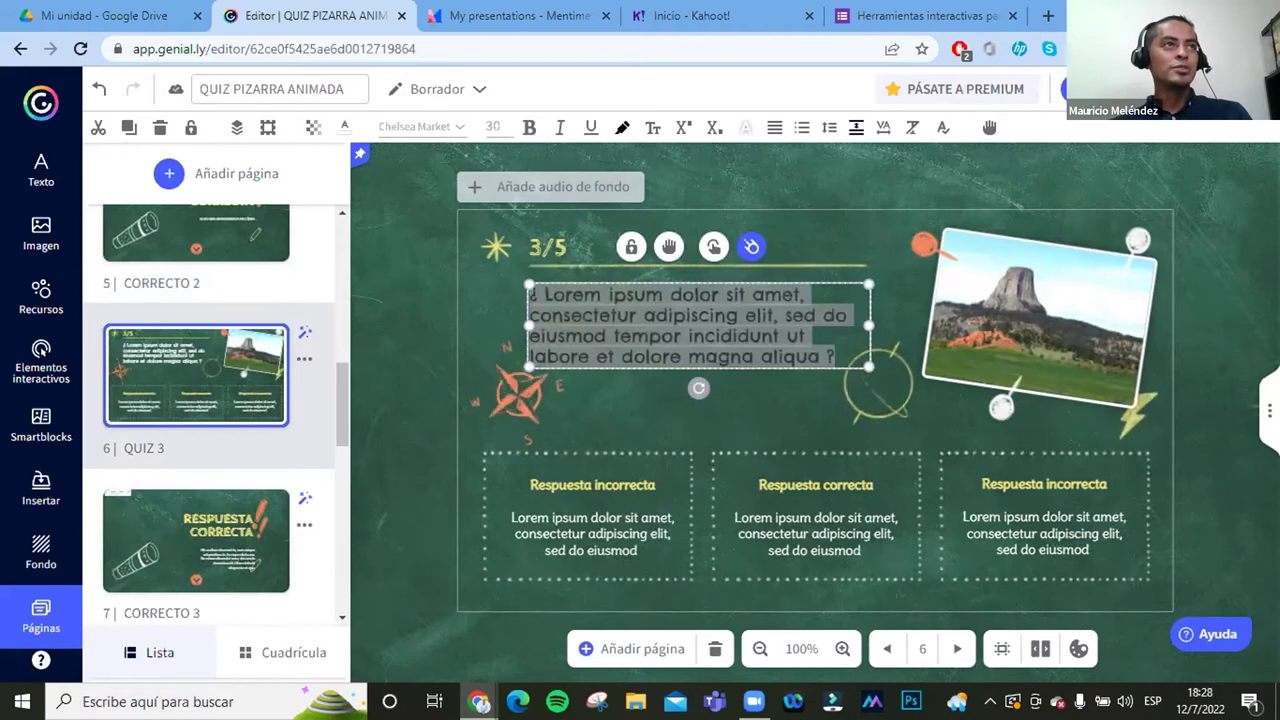
pyautogui.click(812, 334)
pyautogui.write('¿ La opción de gamificación sirve para...?')
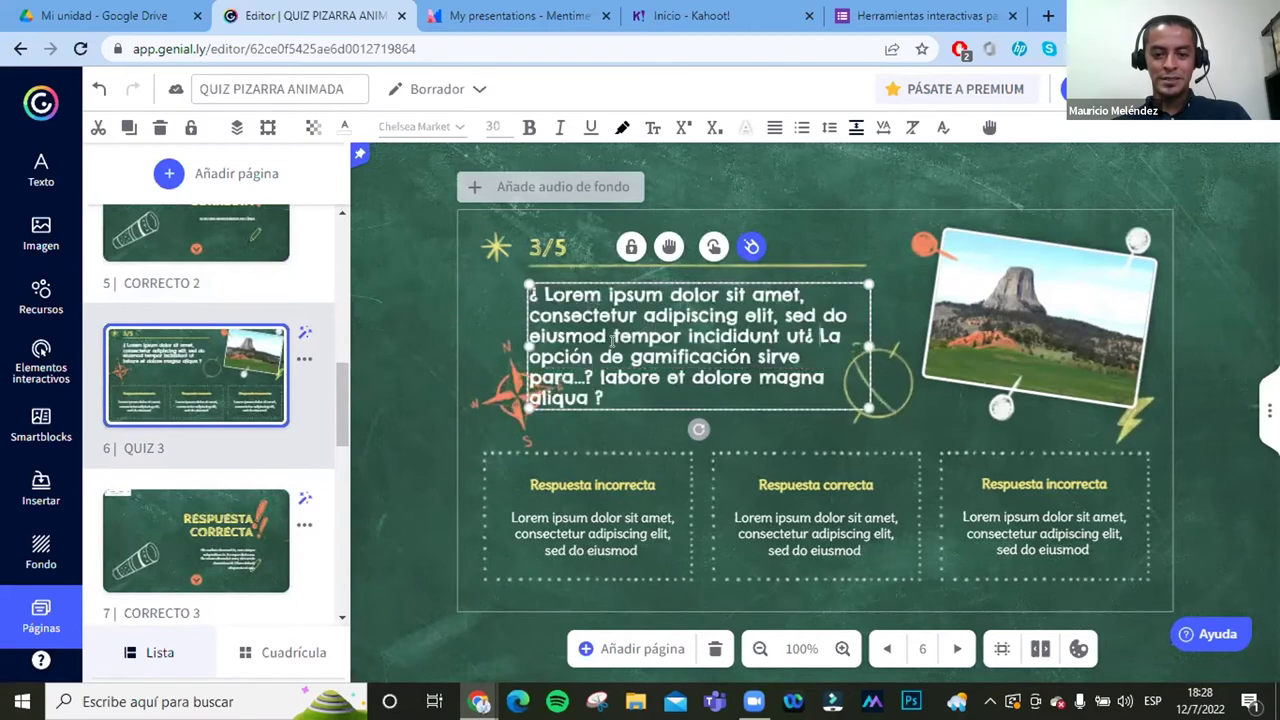
pyautogui.hotkey('ctrl', 'z')
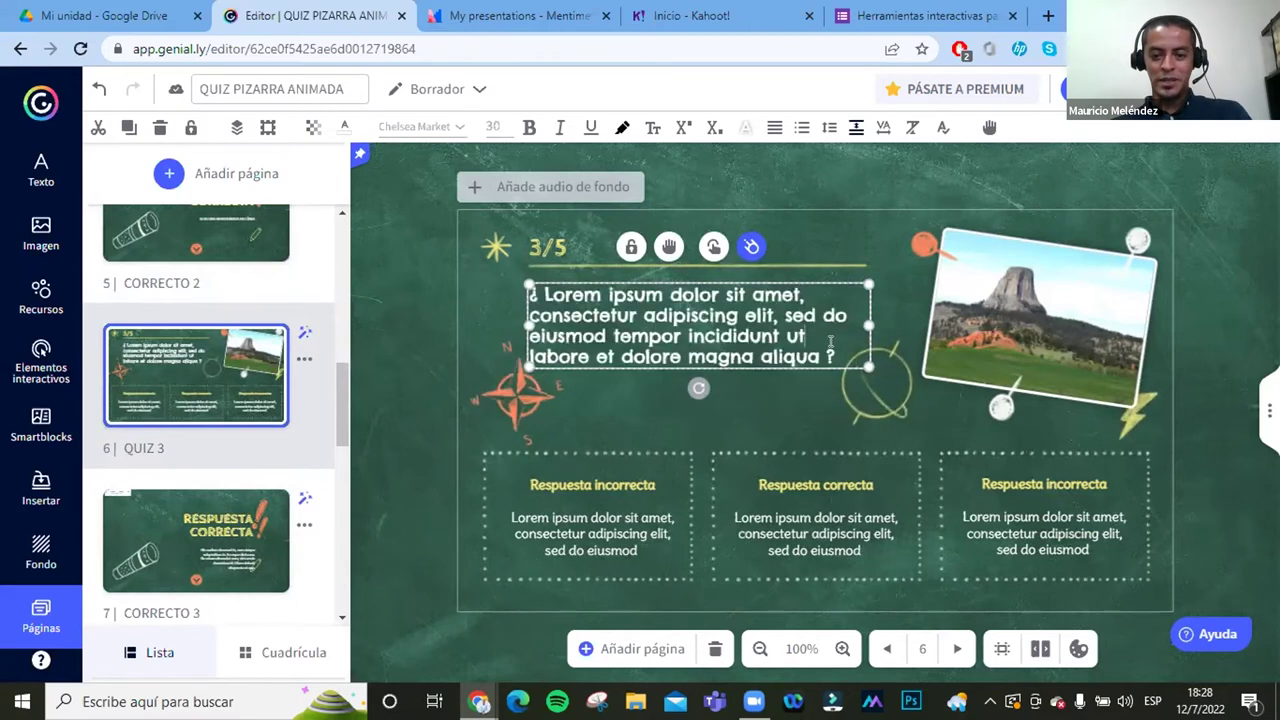
# Step: Replace the placeholder question on the QUIZ 3 page with "¿ La opción de gamificación sirve para...?"
pyautogui.hotkey('ctrl', 'a')
pyautogui.write('¿ La opción de gamificación sirve para...?')
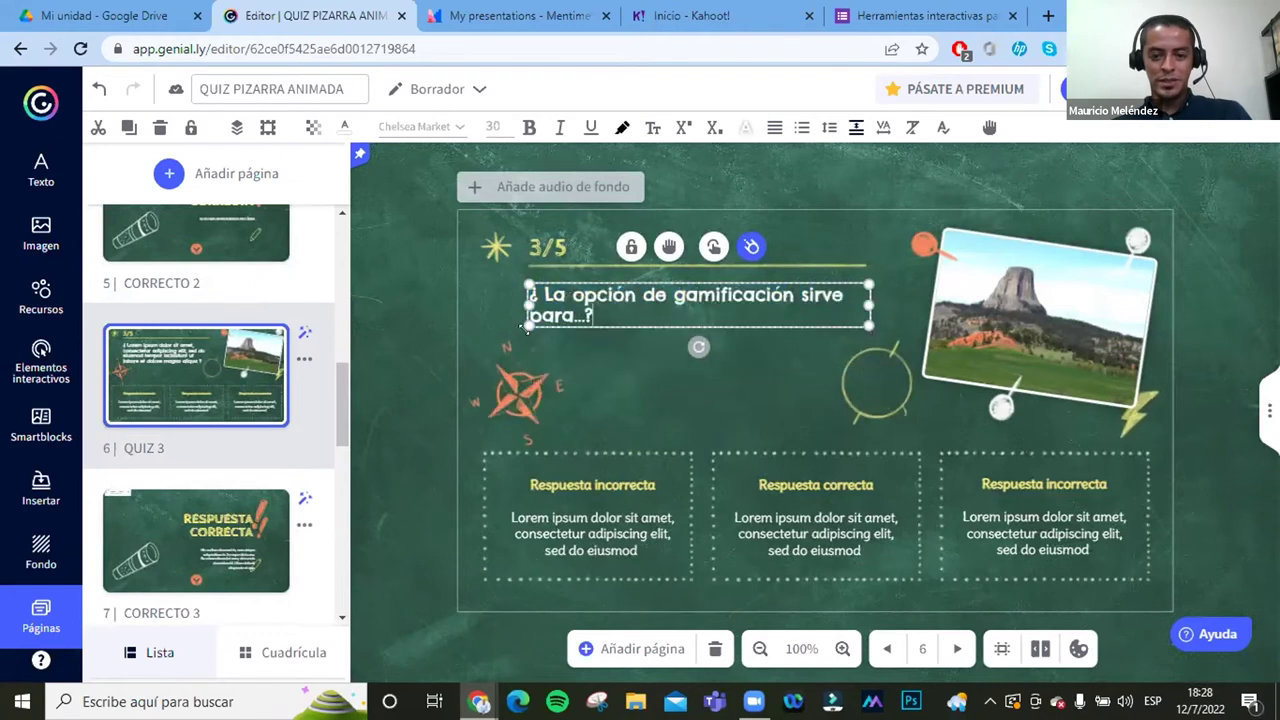
pyautogui.click(470, 430)
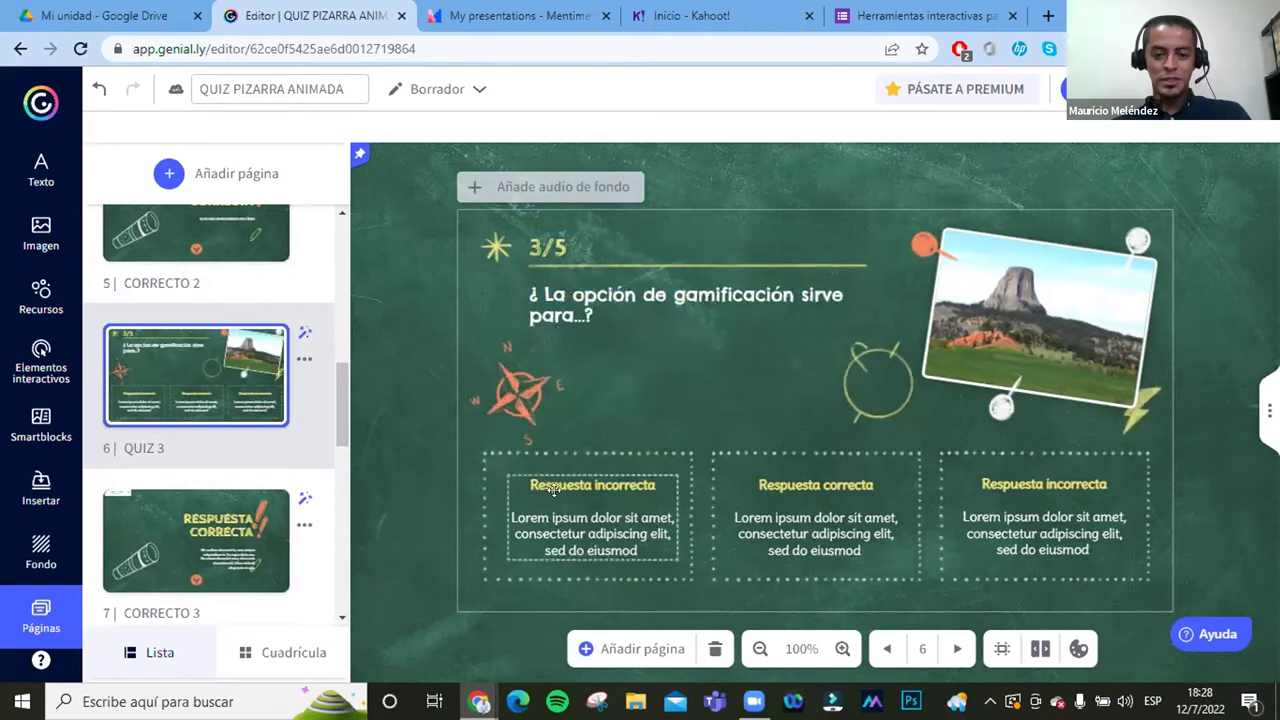
# Step: Replace the first answer on the QUIZ 3 page with "FORMULARIOS" and the second answer with "QUICES"
pyautogui.doubleClick(553, 489)
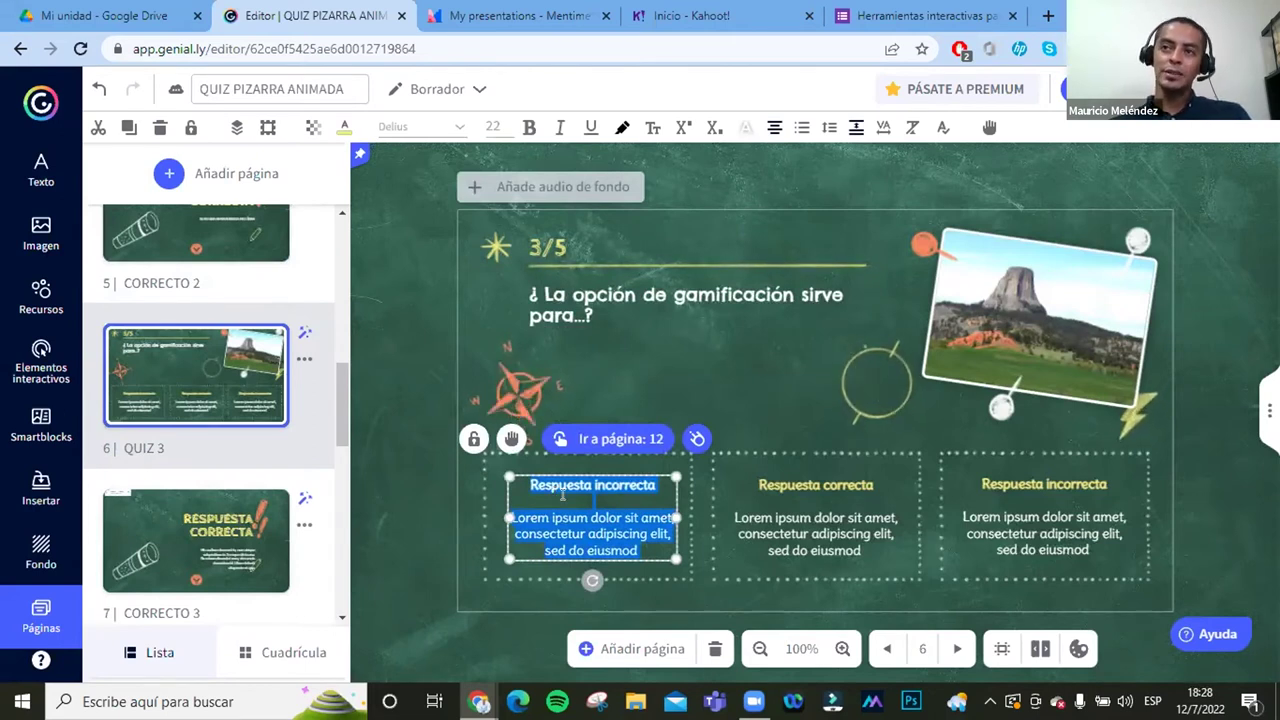
pyautogui.write('FORMULARIOS')
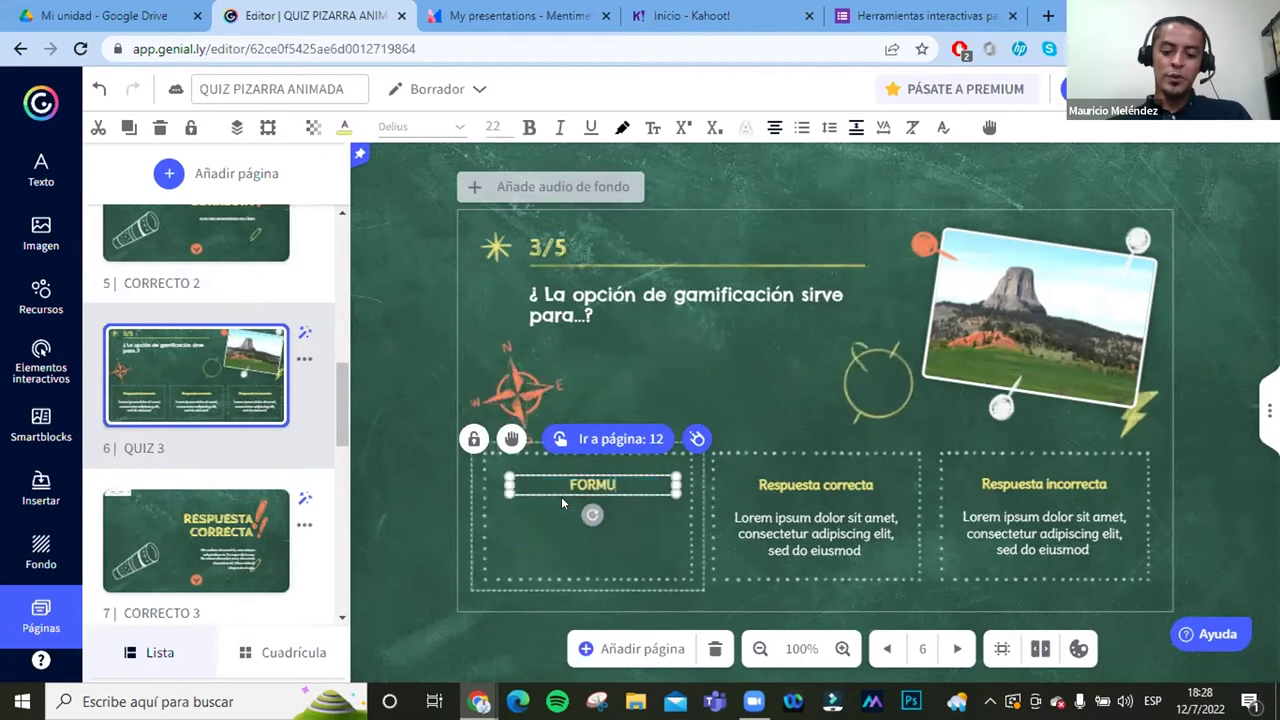
pyautogui.doubleClick(771, 488)
pyautogui.hotkey('ctrl', 'a')
pyautogui.write('QUICES')
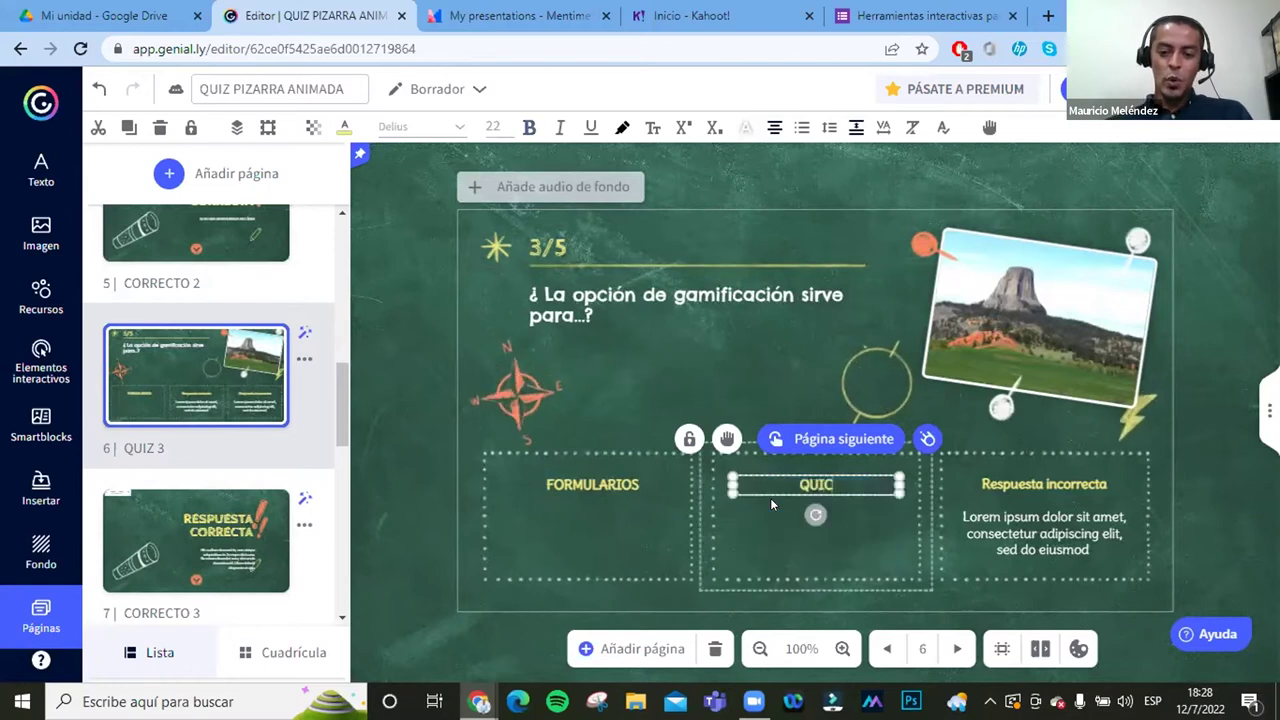
# Step: Replace the third answer's heading and placeholder text on the QUIZ 3 page with "PRESENTACIONES"
pyautogui.doubleClick(1078, 556)
pyautogui.hotkey('ctrl', 'a')
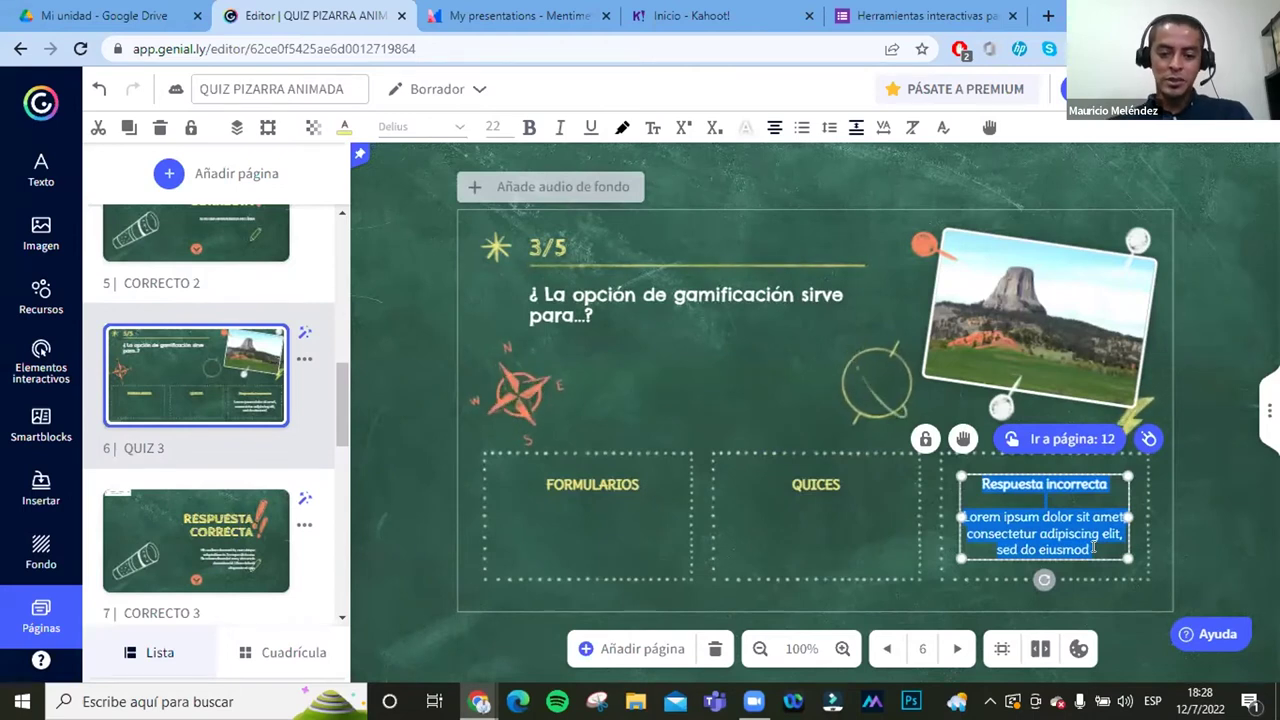
pyautogui.write('PRESEN')
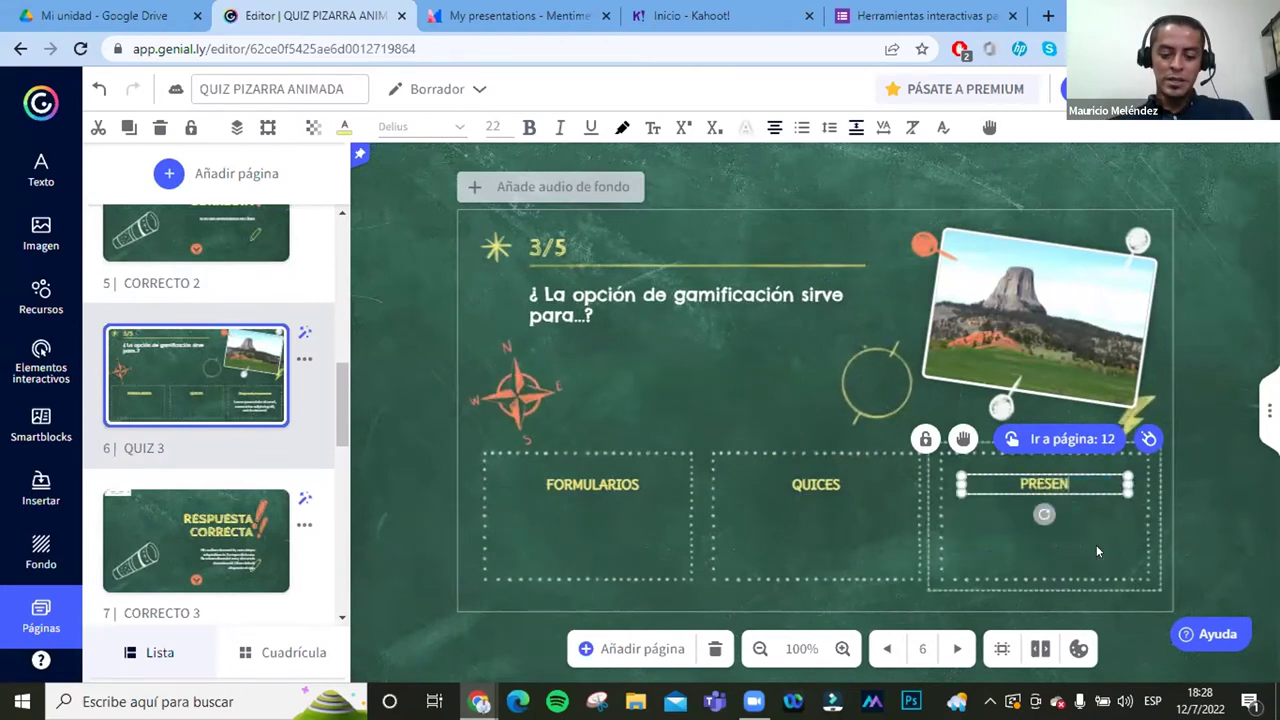
pyautogui.write('TACIONES')
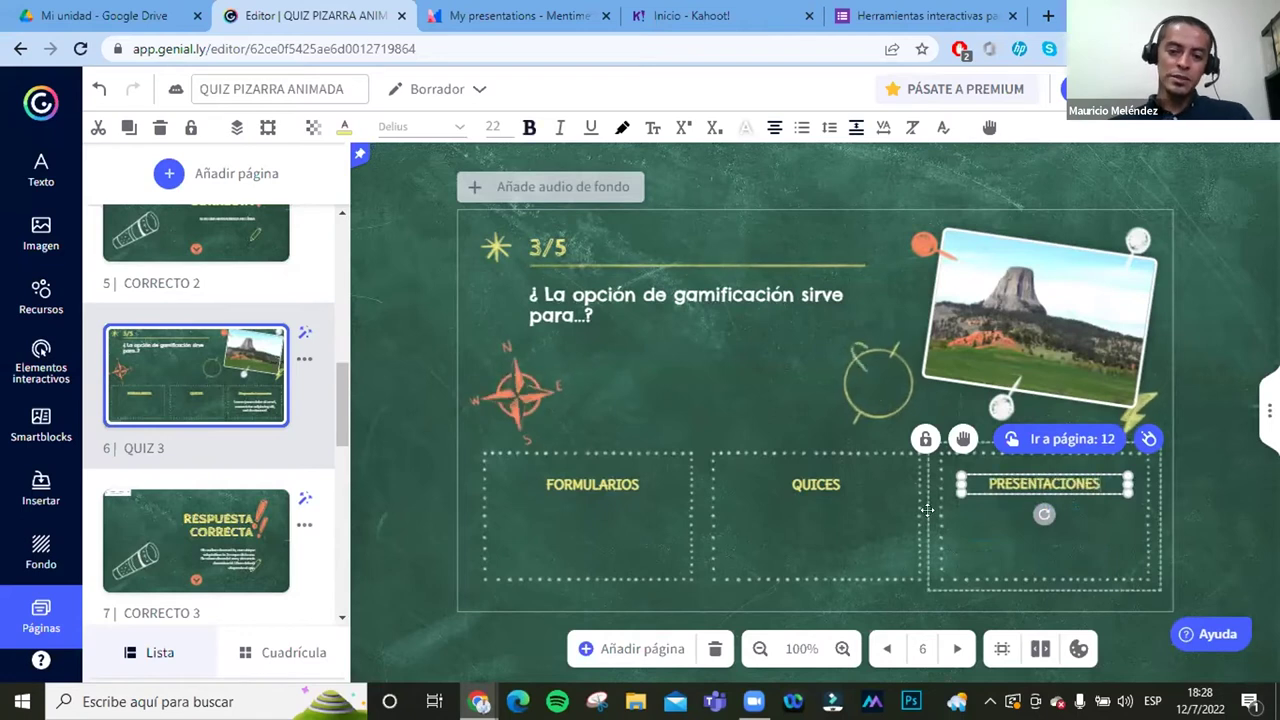
pyautogui.click(443, 432)
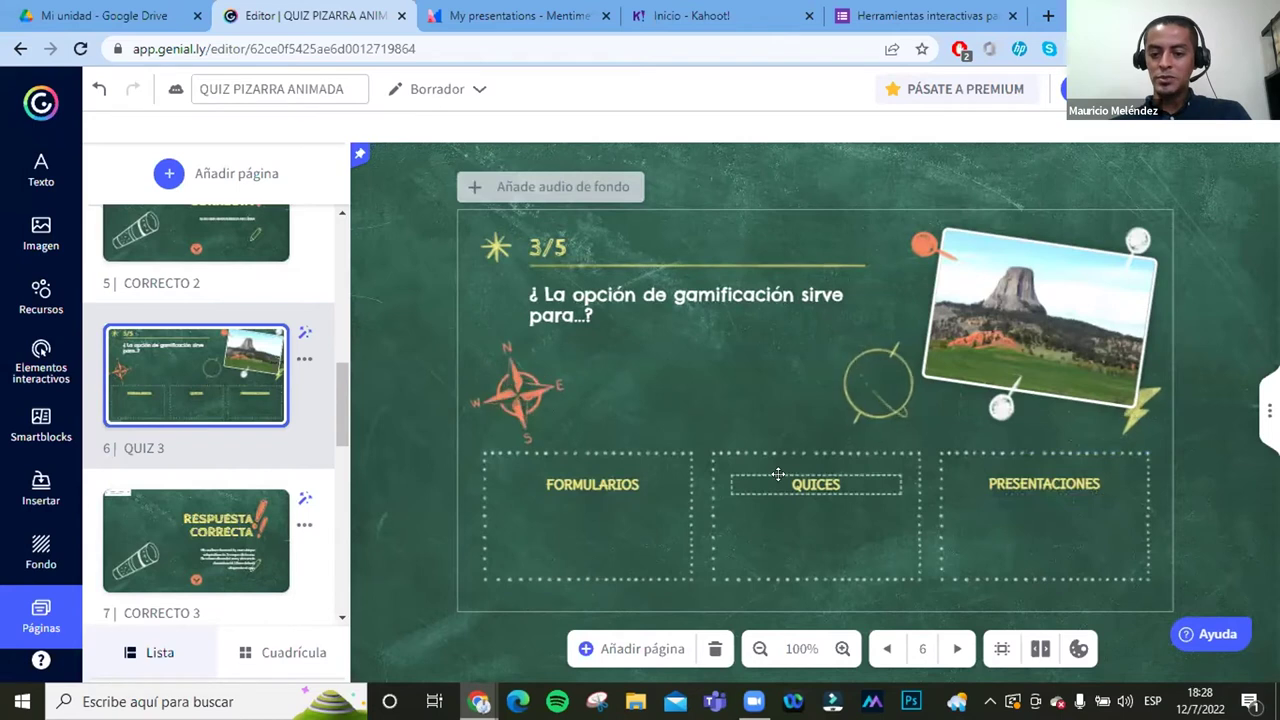
# Step: Replace the placeholder explanation on the CORRECTO 3 page with "SI, SIRVE PARA QUICES."
pyautogui.click(231, 522)
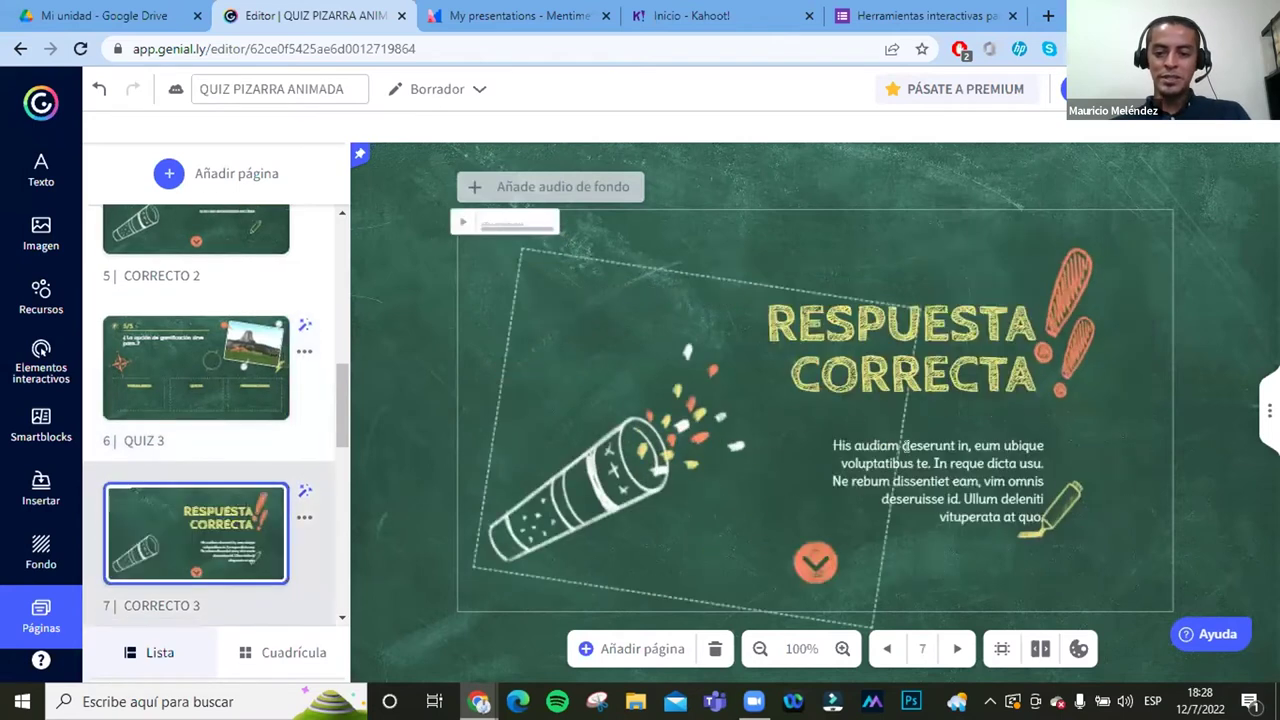
pyautogui.click(930, 418)
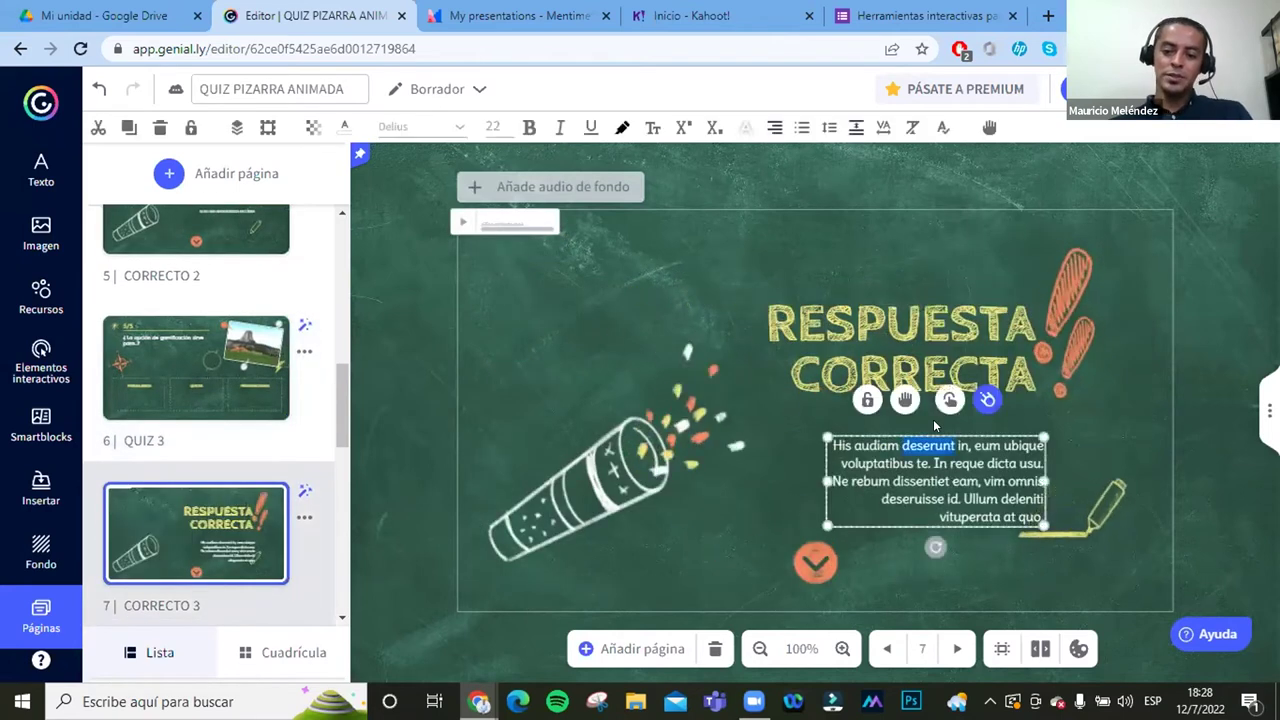
pyautogui.hotkey('ctrl', 'a')
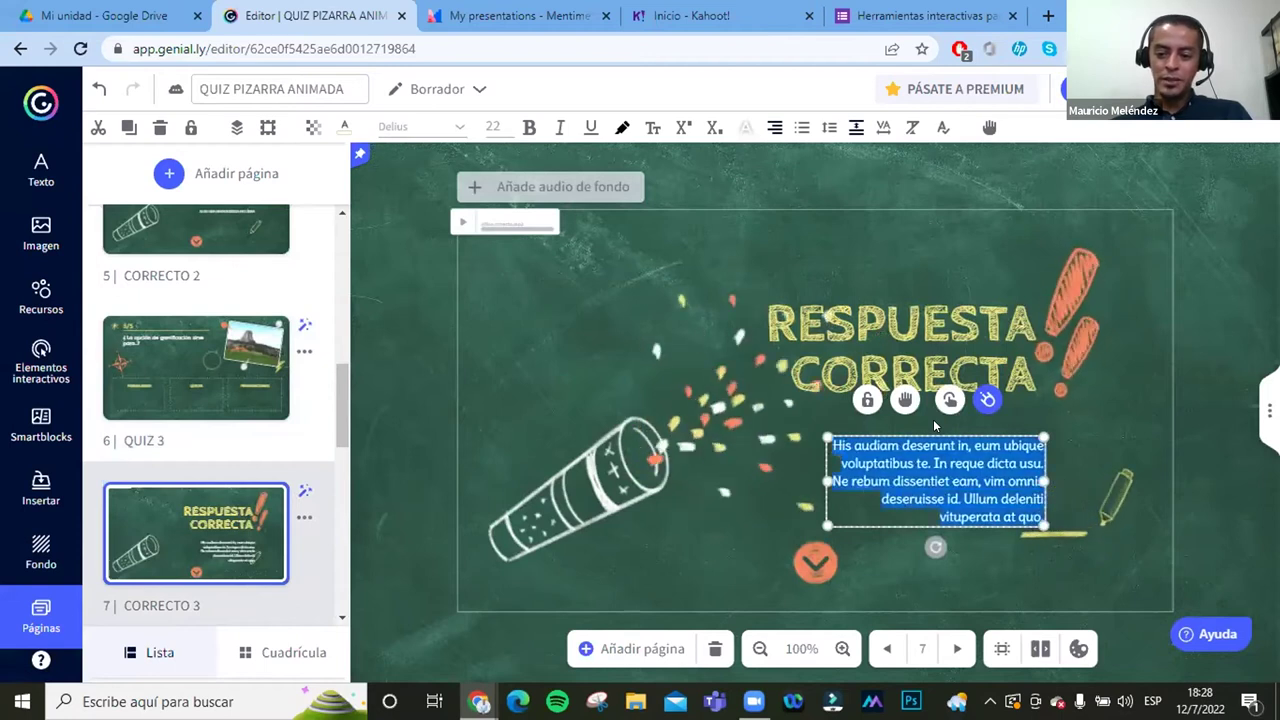
pyautogui.write('S')
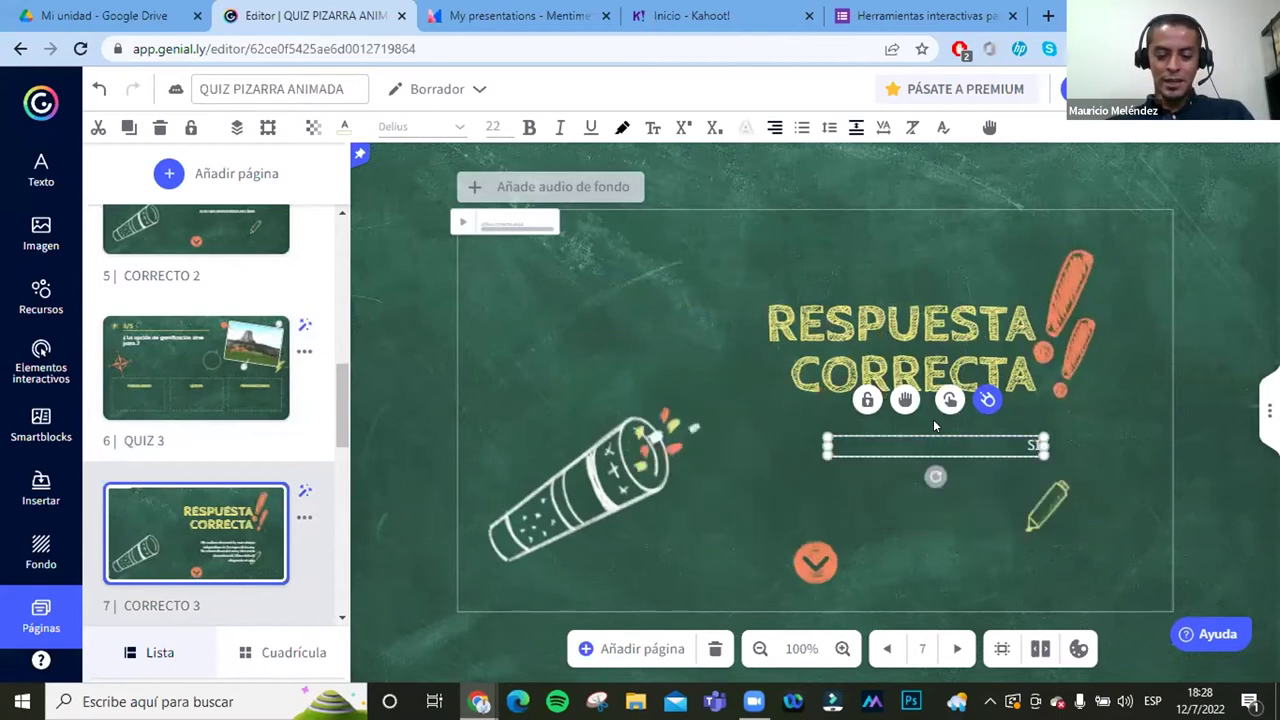
pyautogui.write('I, SI')
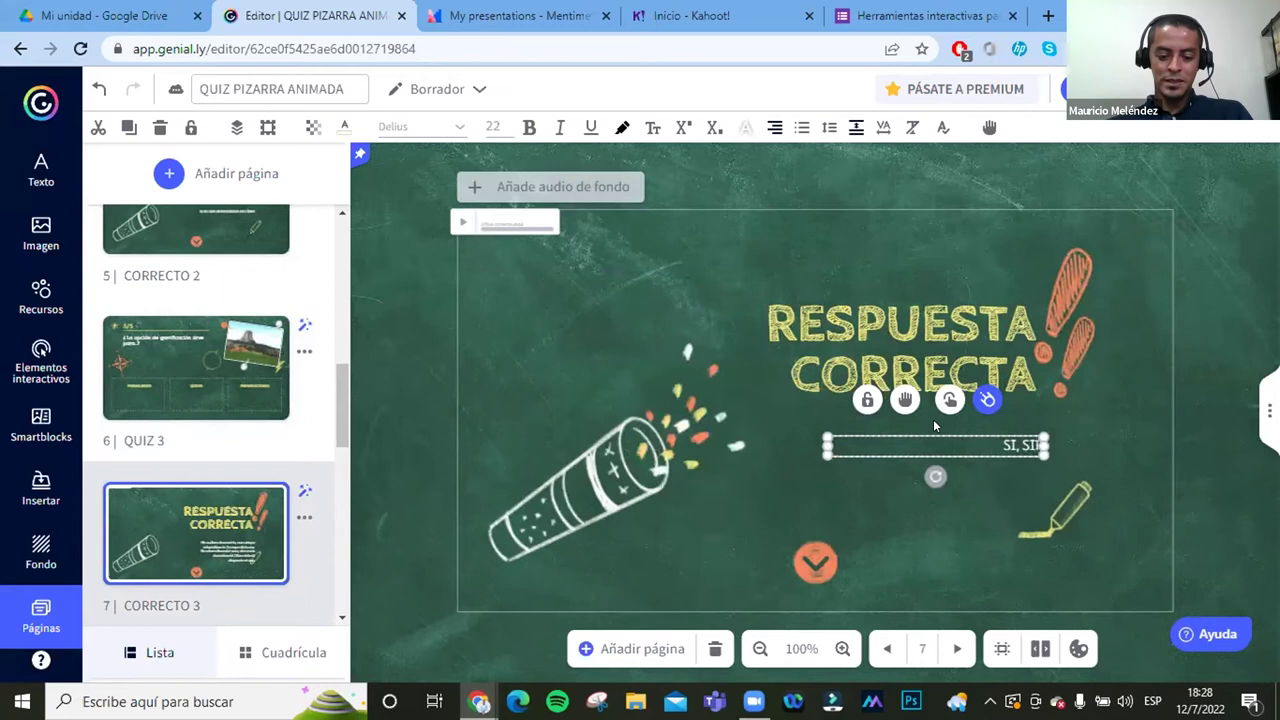
pyautogui.write('RVE PARA QUIC')
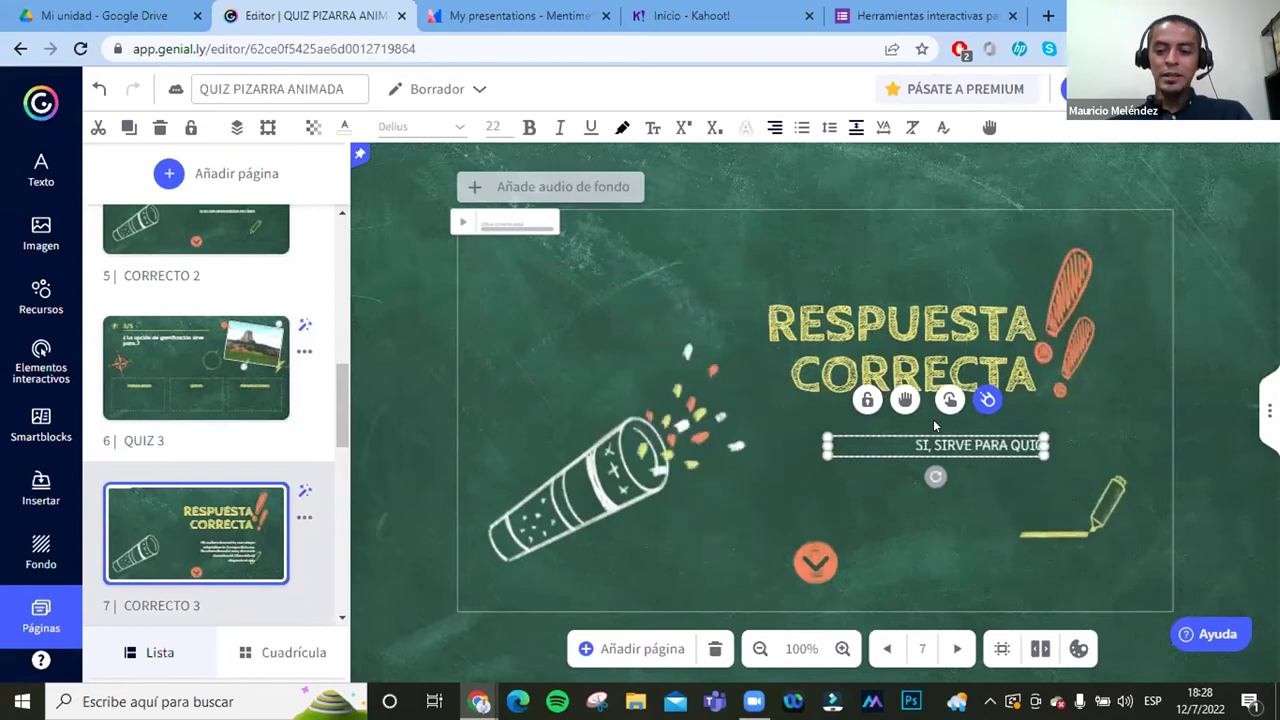
pyautogui.write('ES')
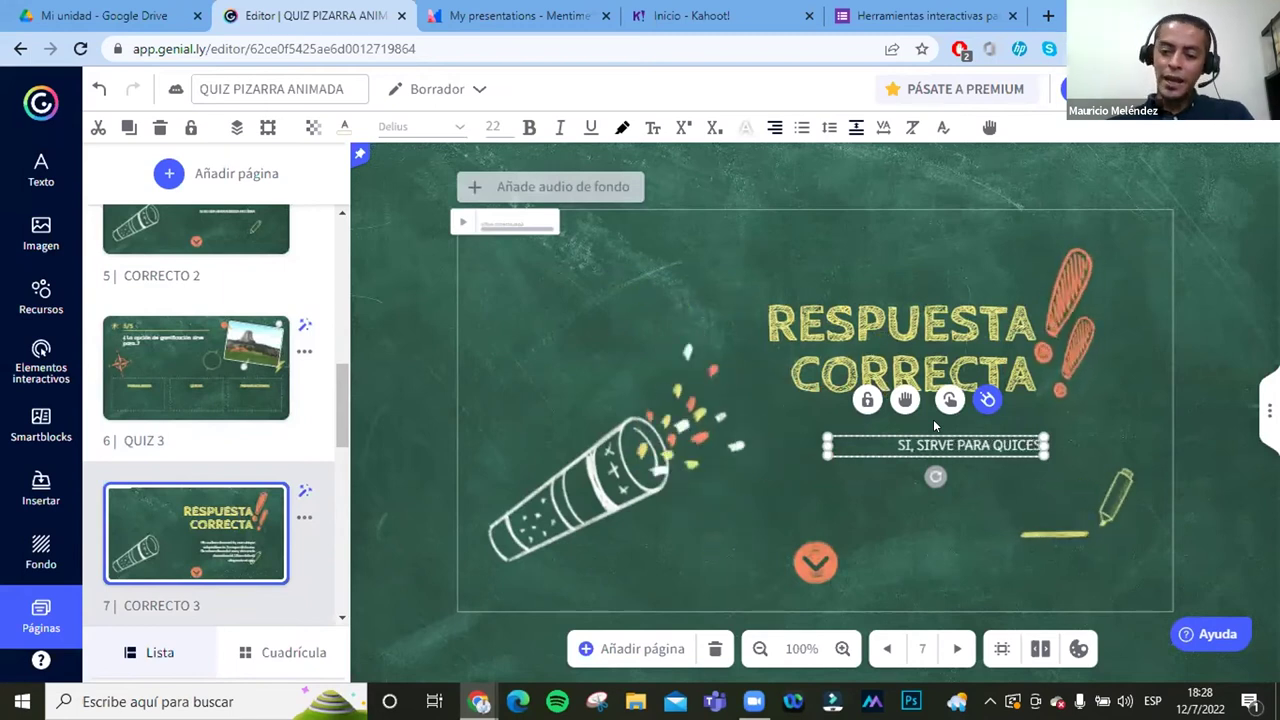
pyautogui.click(232, 538)
# Step: Replace the placeholder question on the QUIZ 4 page with "¿Genial.ly me ofrece en la gamificación diferentes plantillas que debemos de escoger según?"
pyautogui.scroll(-3, 220, 500)
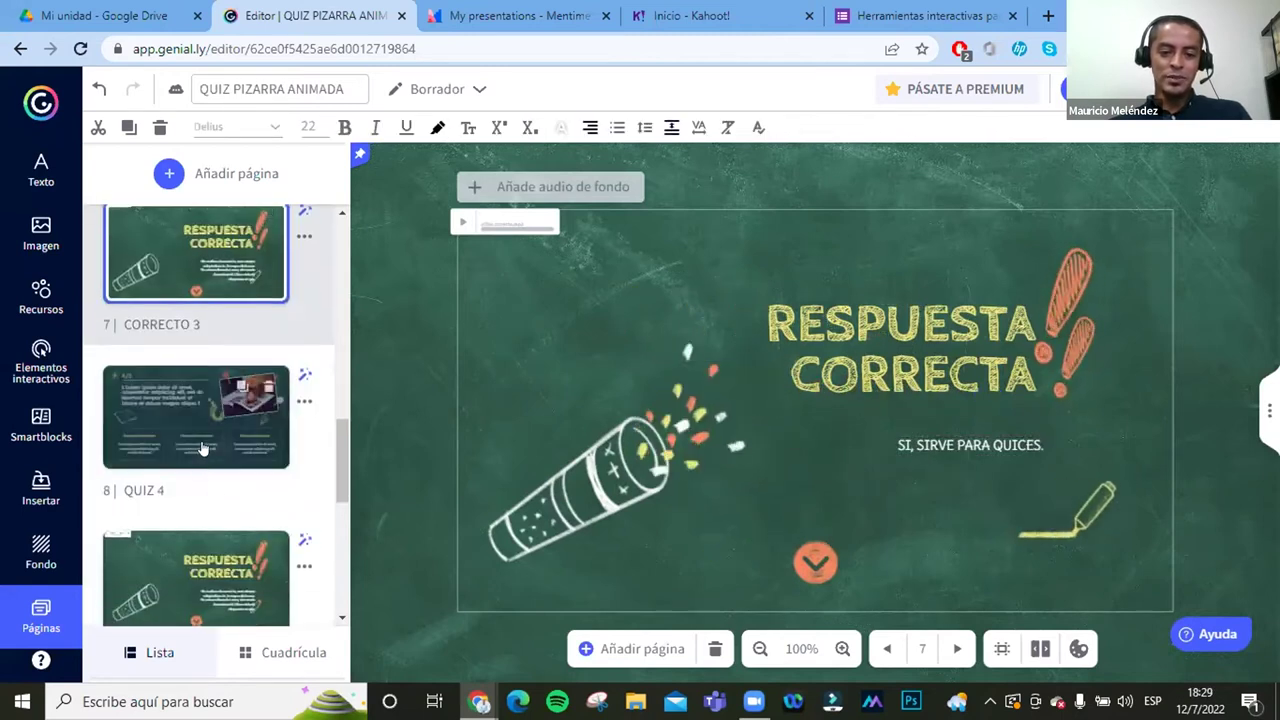
pyautogui.click(203, 447)
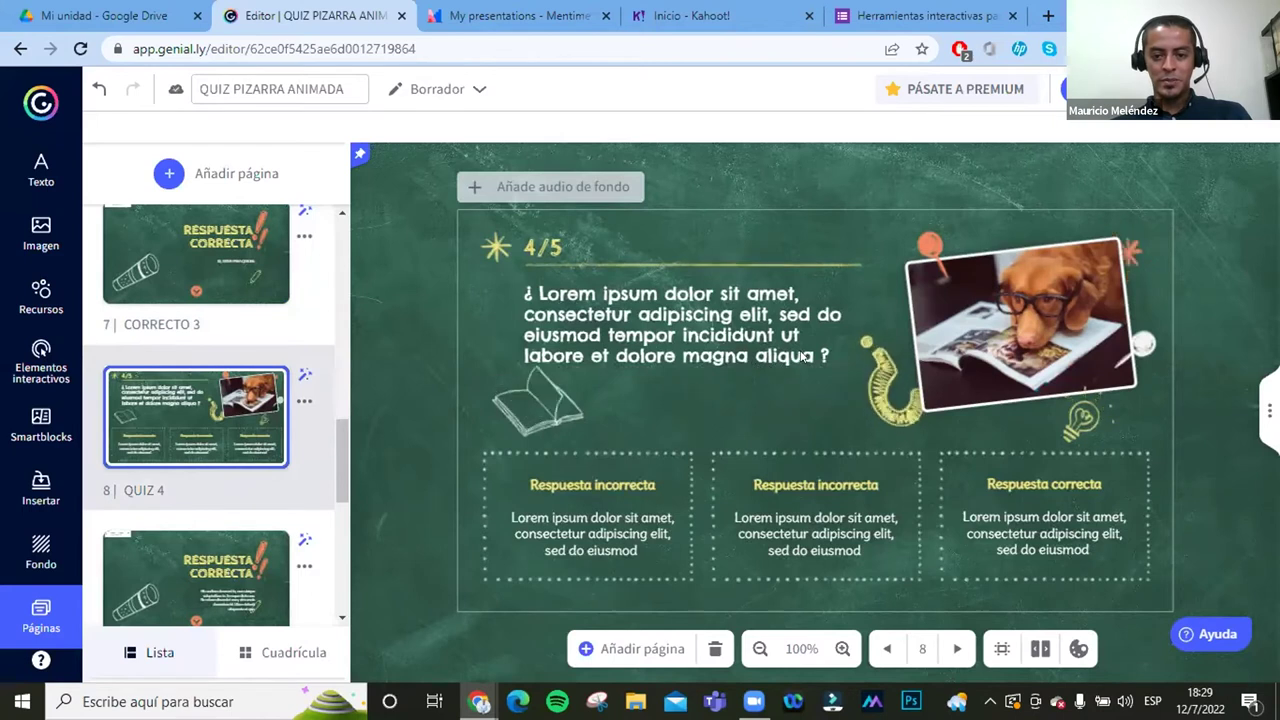
pyautogui.click(806, 343)
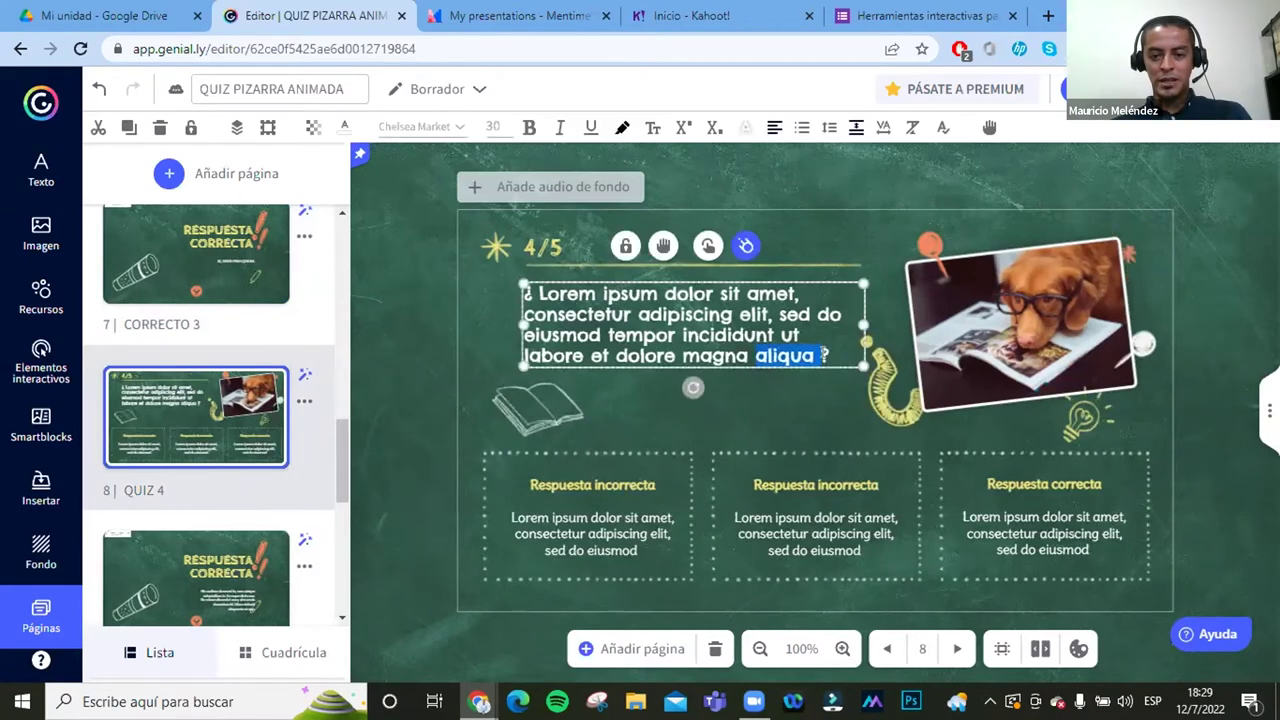
pyautogui.moveTo(818, 314); pyautogui.dragTo(825, 352)
pyautogui.hotkey('ctrl', 'a')
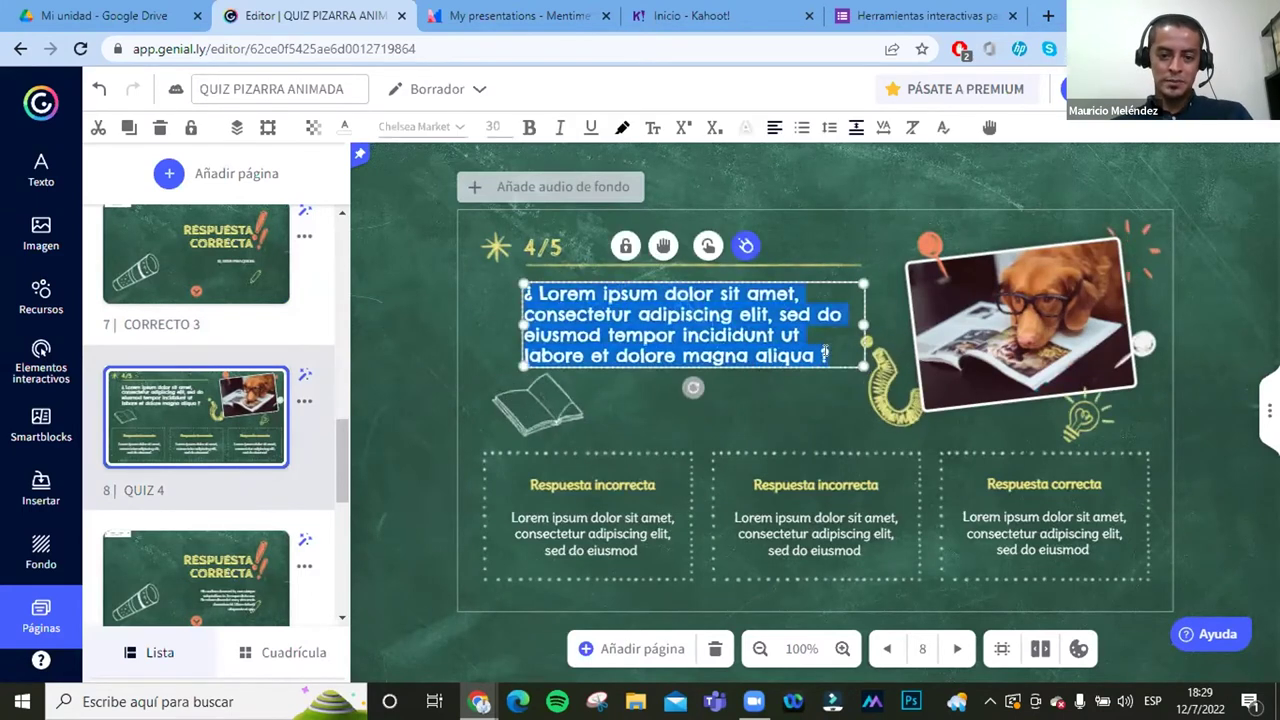
pyautogui.write('¿Genial.ly me ofrece en la gamificación diferentes plantillas que debemos de escoger según?')
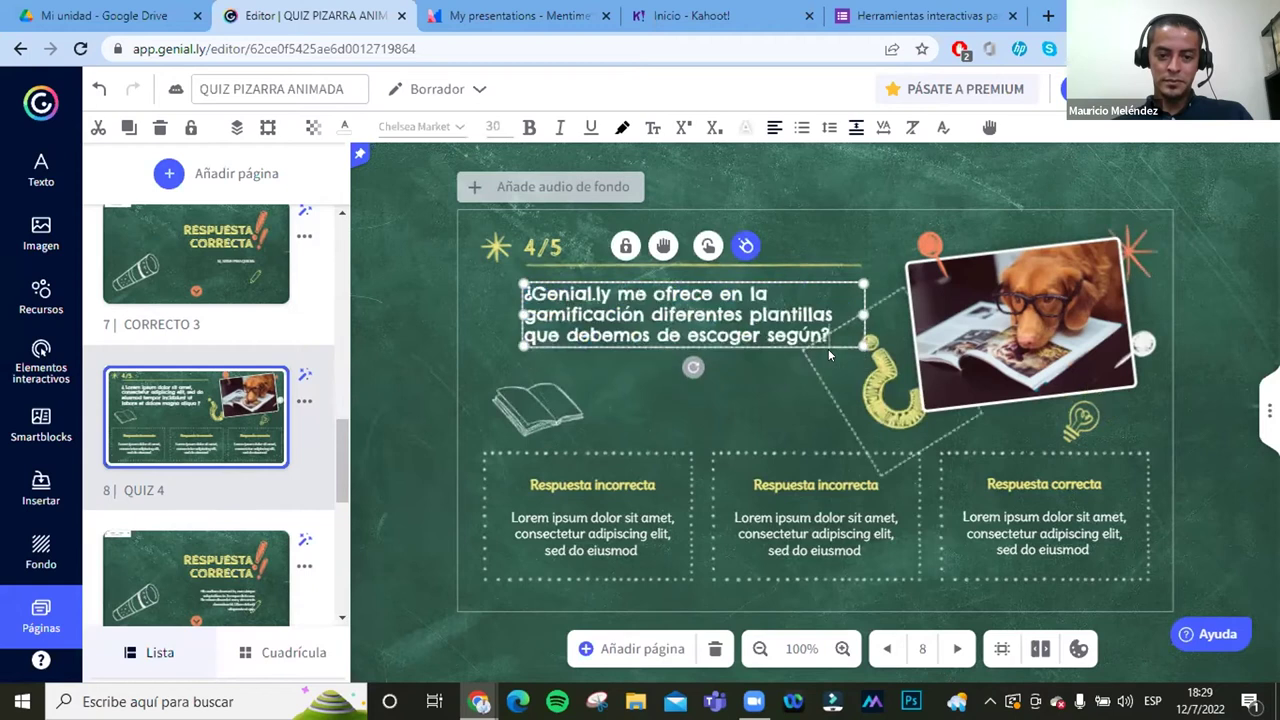
pyautogui.click(381, 330)
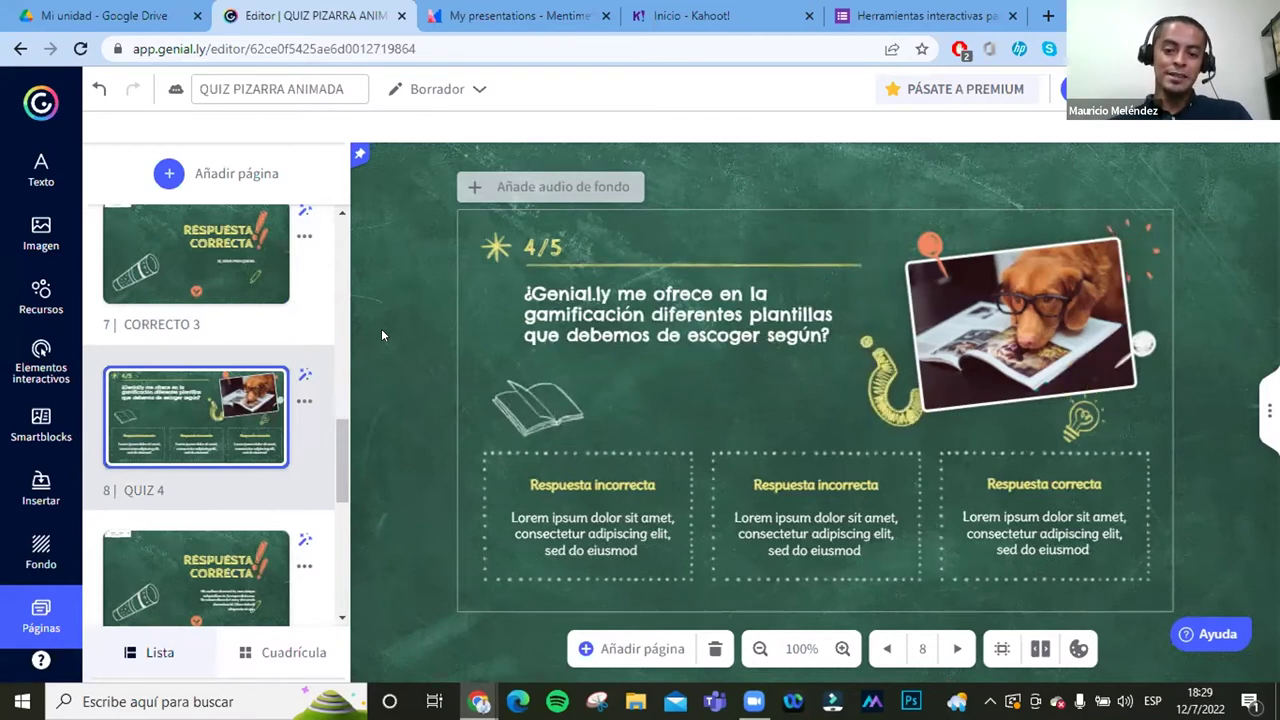
# Step: Replace the first answer on the QUIZ 4 page with "SU DIFICULTAD" and the second answer with "SEGÚN SU COLOR"
pyautogui.doubleClick(561, 487)
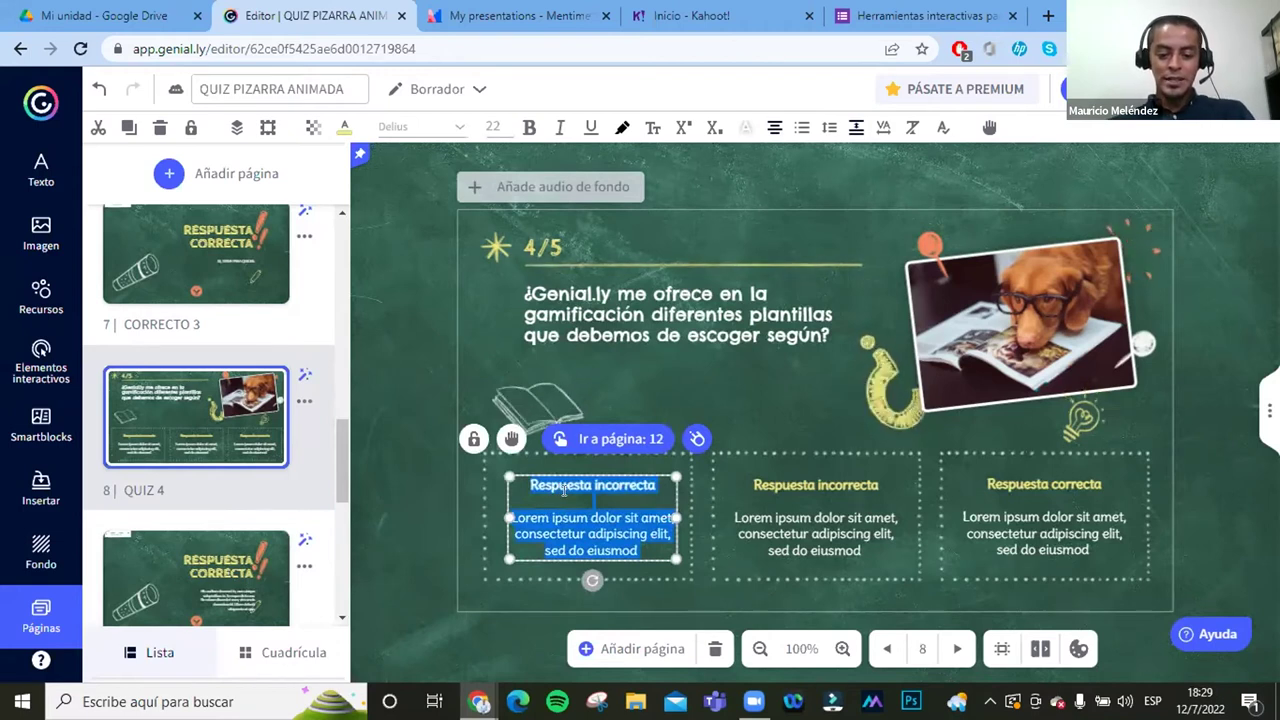
pyautogui.write('SU DIFU')
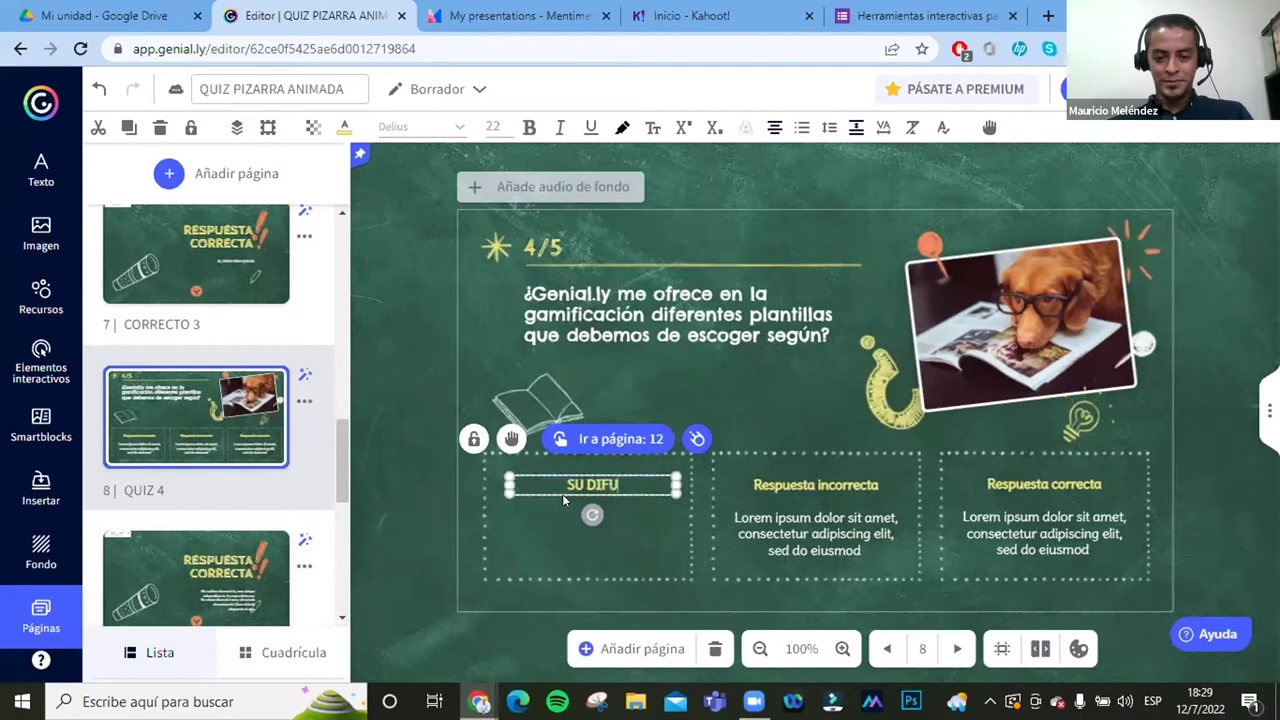
pyautogui.press('BackSpace')
pyautogui.write('ICULTAD')
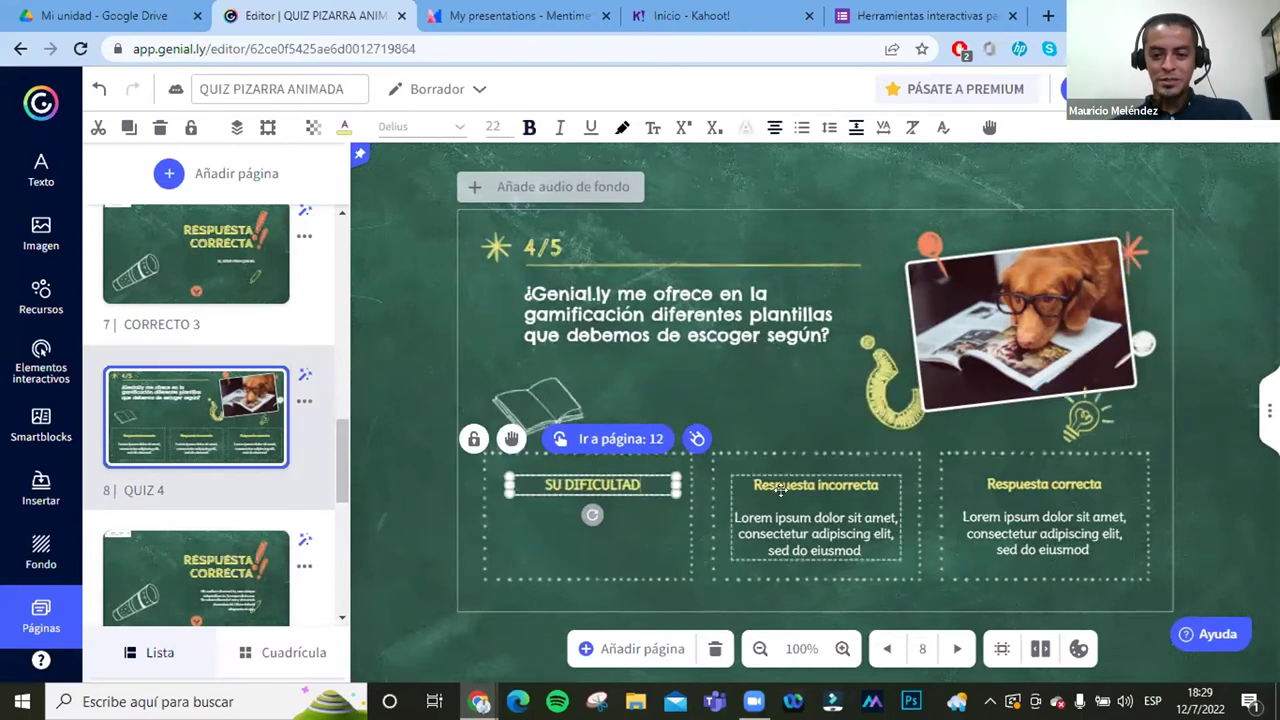
pyautogui.doubleClick(781, 490)
pyautogui.click(787, 492)
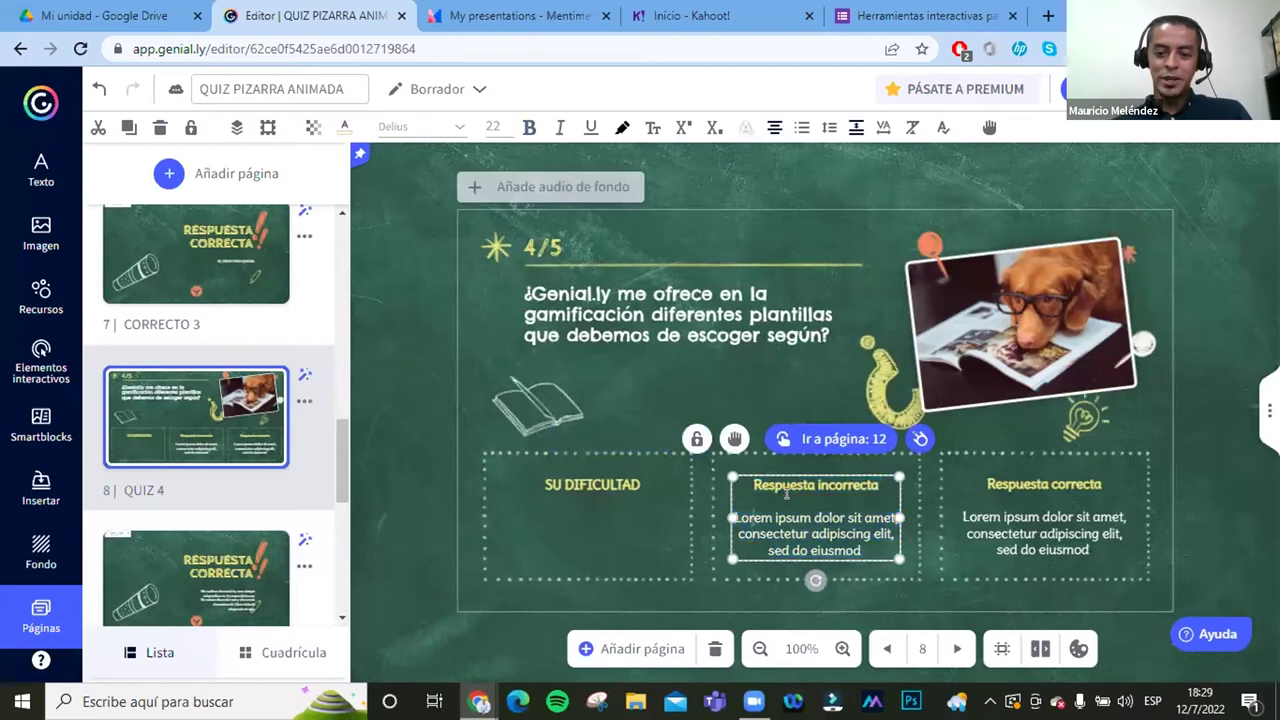
pyautogui.hotkey('ctrl', 'a')
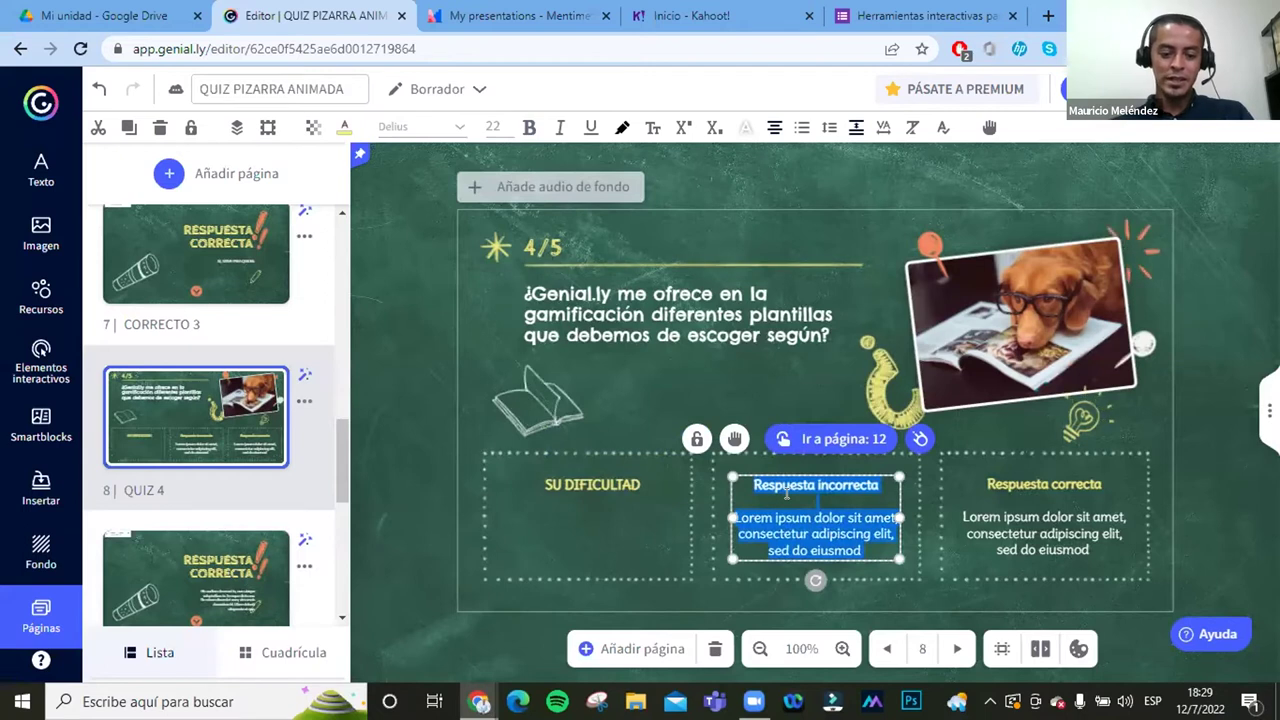
pyautogui.write('SEGÚN SU COLOR')
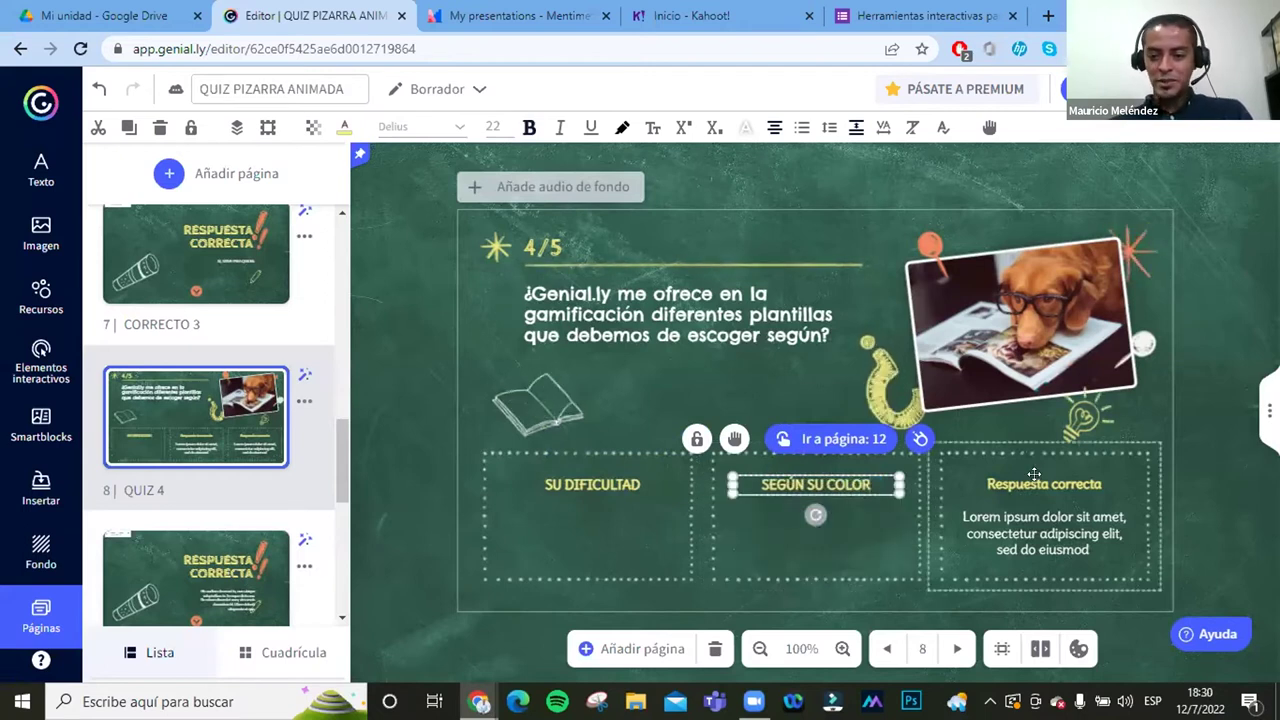
# Step: Replace the third answer's heading and placeholder text on the QUIZ 4 page, starting with "S"
pyautogui.doubleClick(1034, 477)
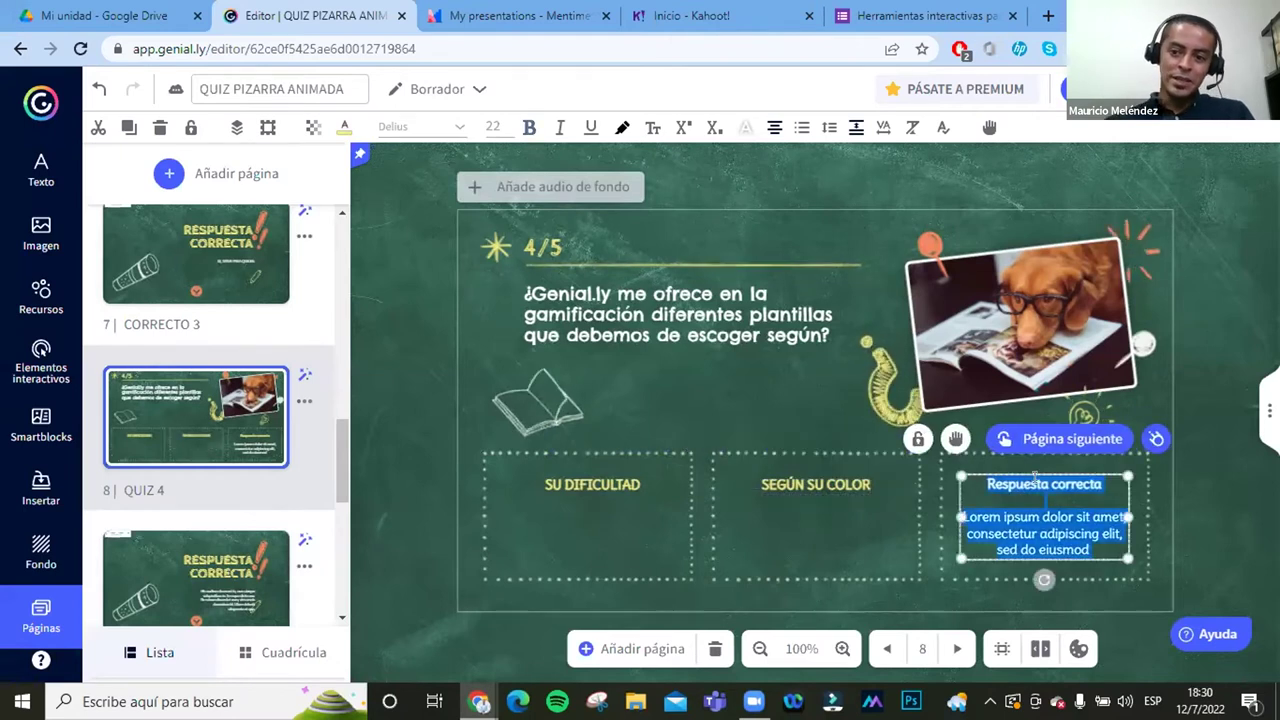
pyautogui.write('S')
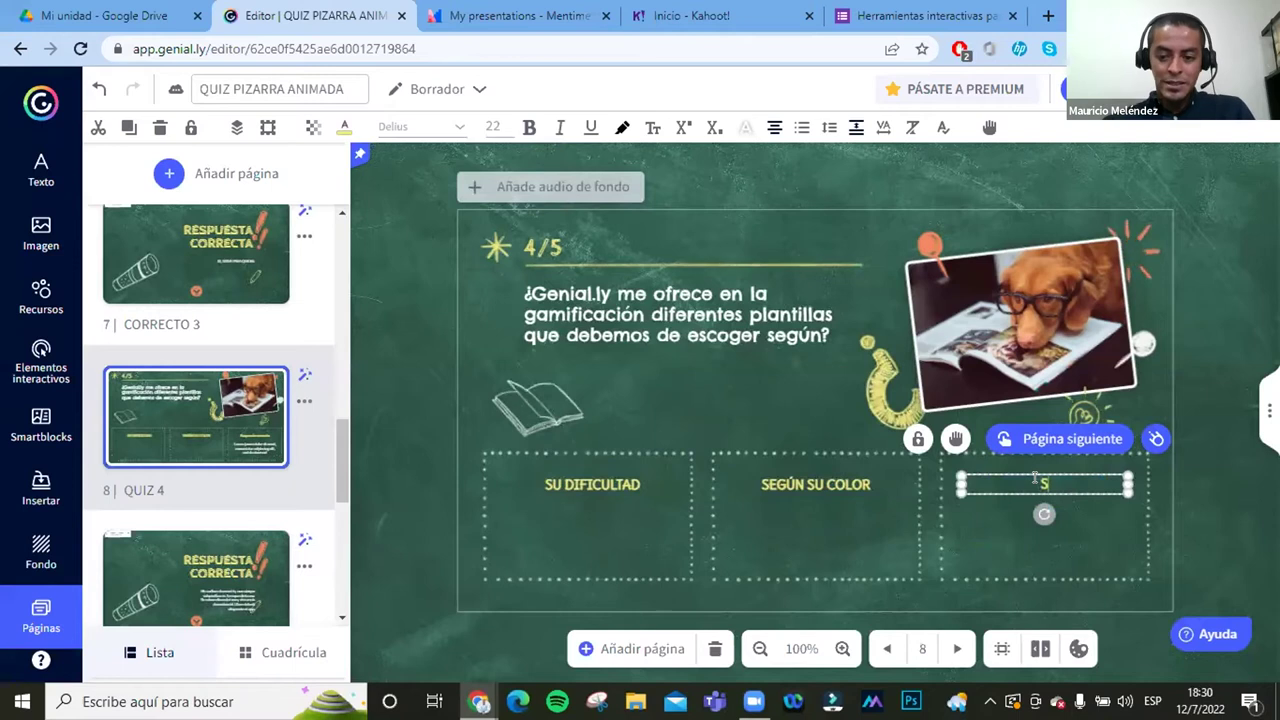
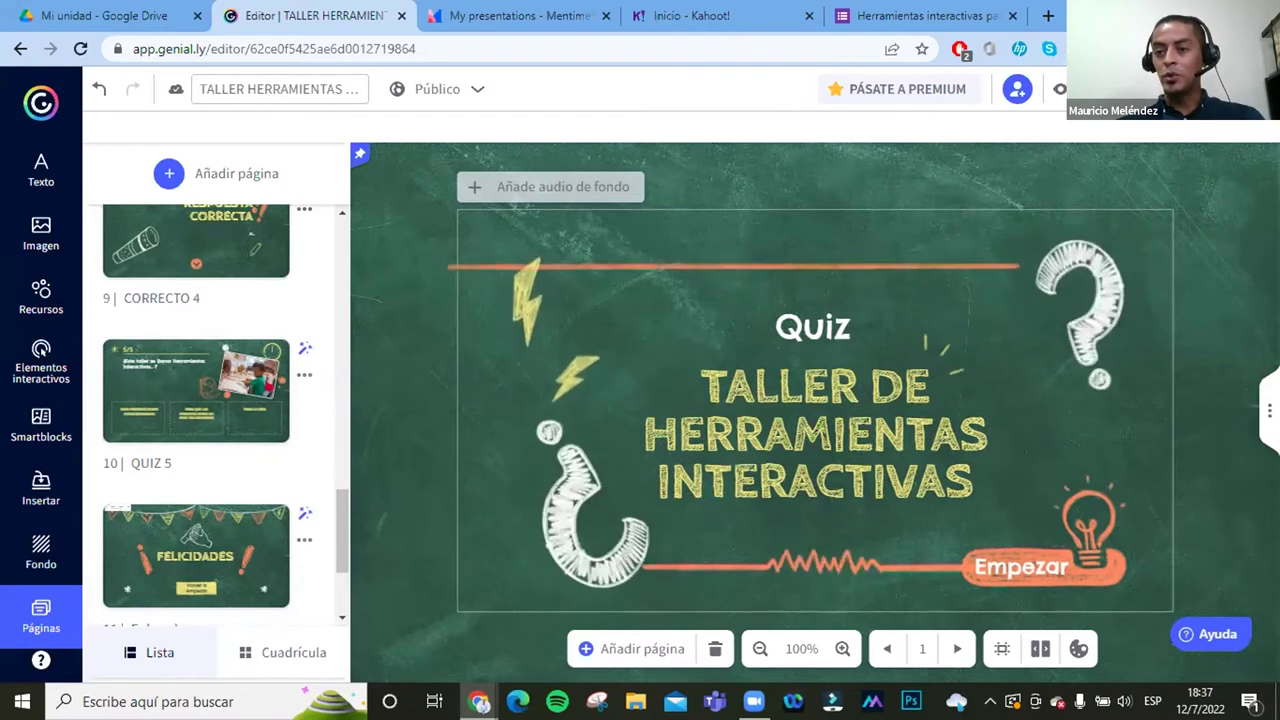
pyautogui.click(1240, 88)
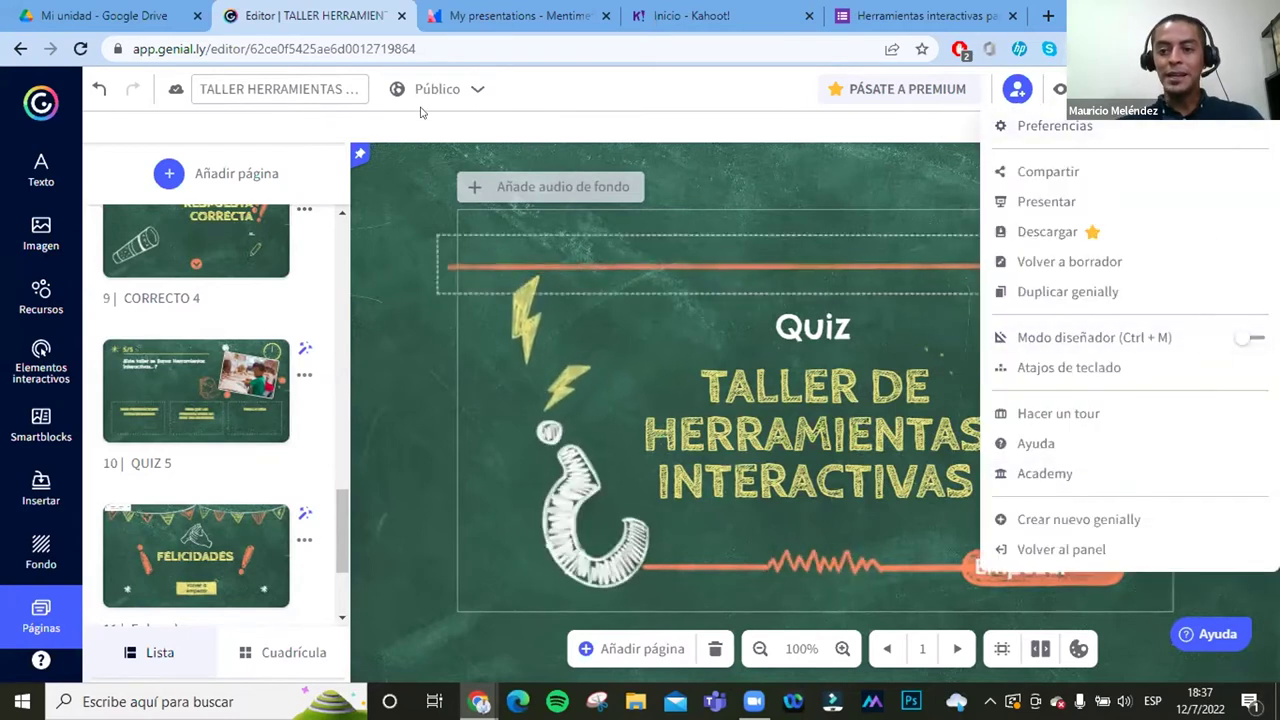
pyautogui.click(602, 114)
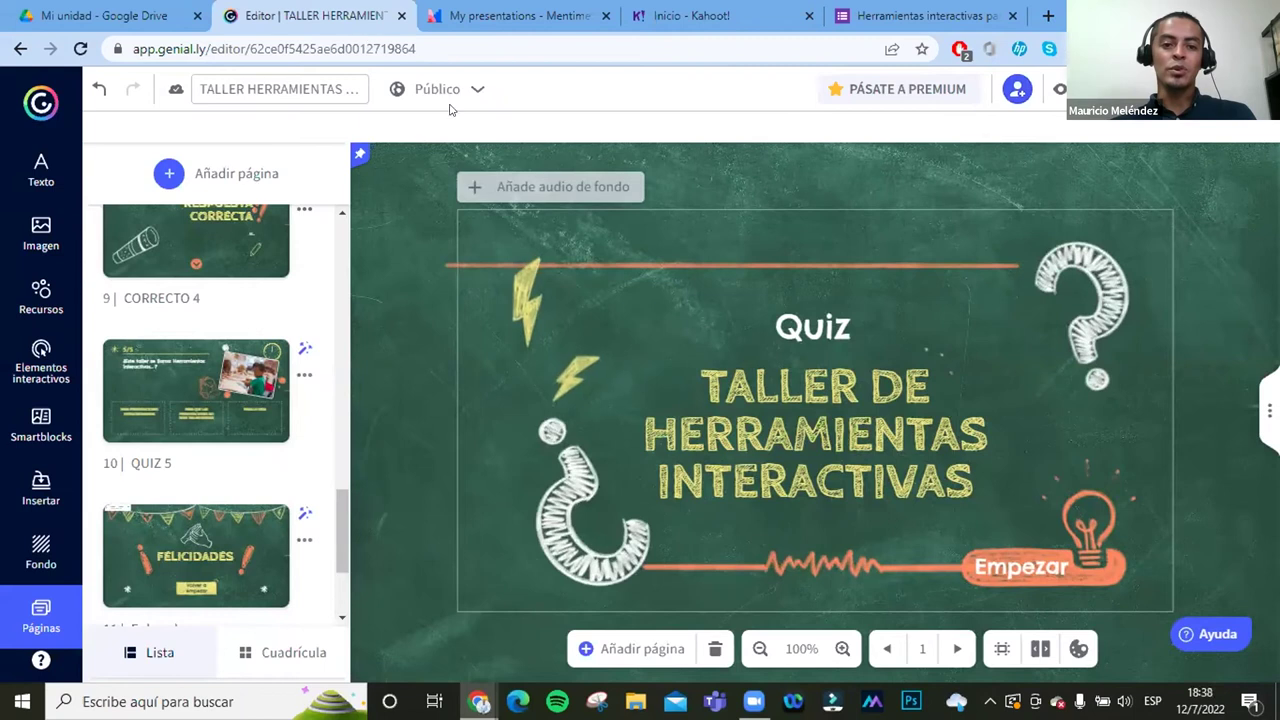
# Step: Close the quiz editor and search for "GENIAL.LY" in a new browser tab to reach the Genially dashboard
pyautogui.click(399, 16)
pyautogui.hotkey('ctrl', 't')
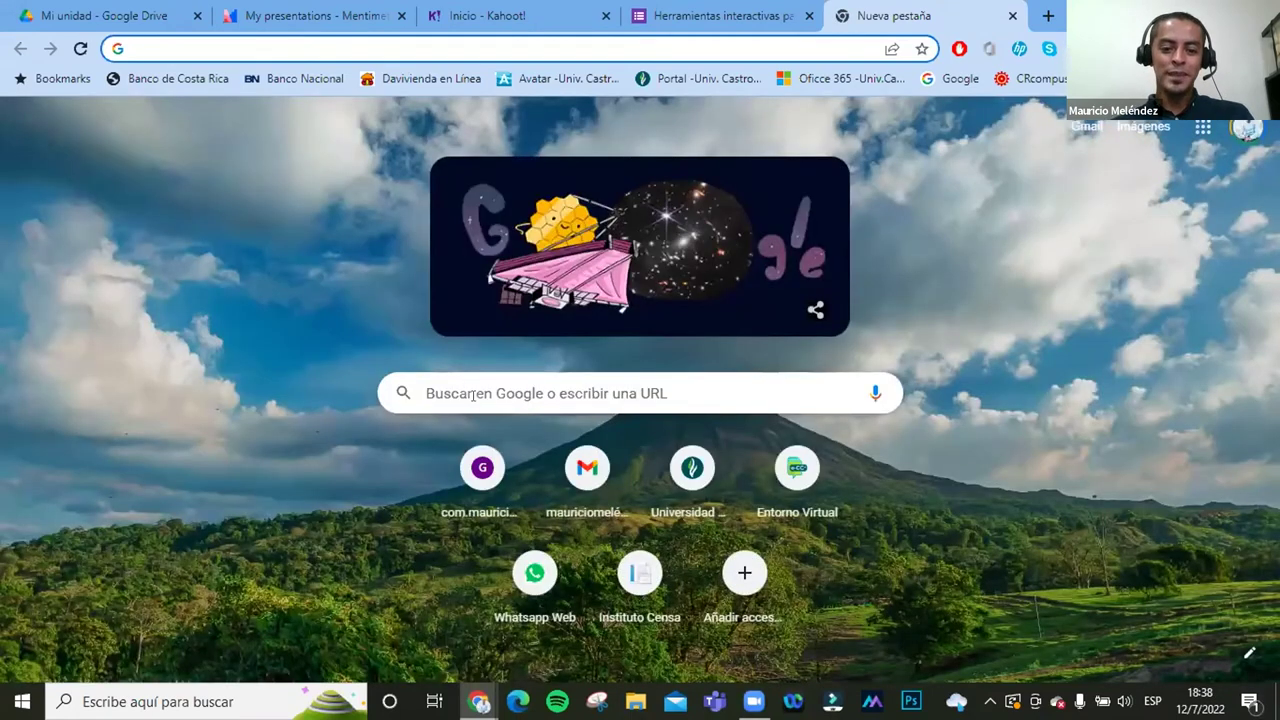
pyautogui.click(472, 395)
pyautogui.write('GENIA')
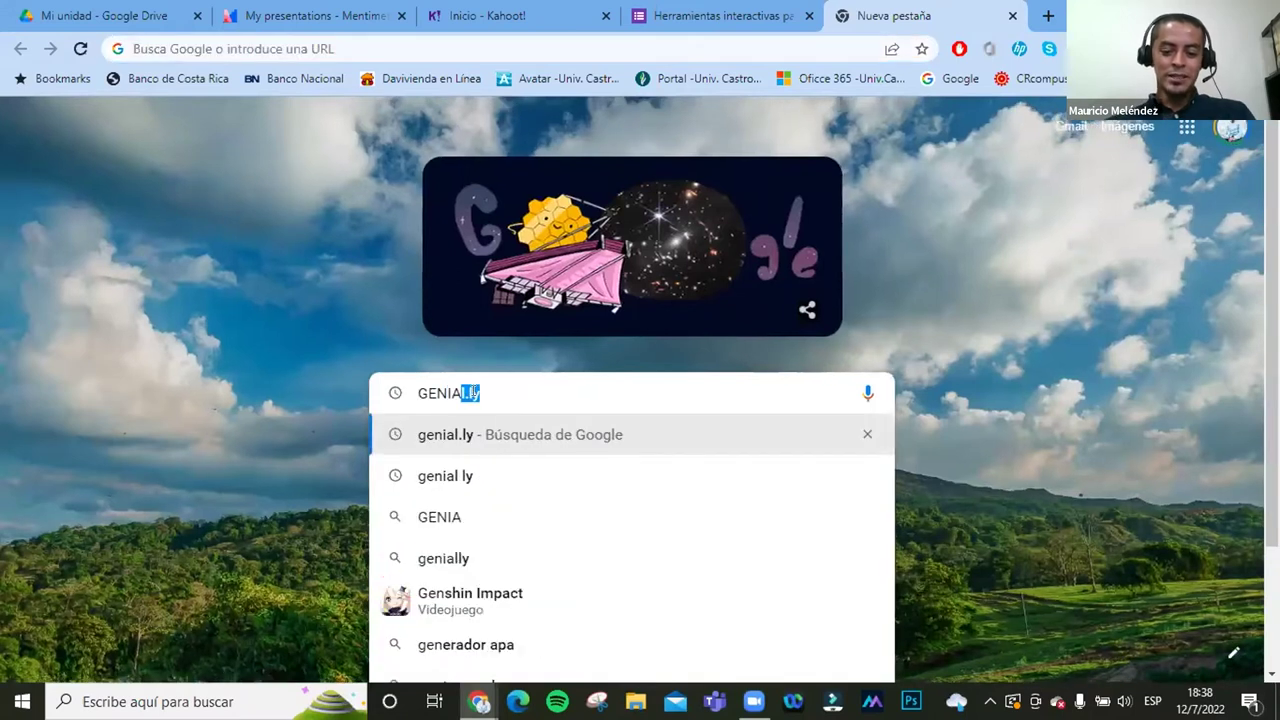
pyautogui.write('L.LY')
pyautogui.press('Return')
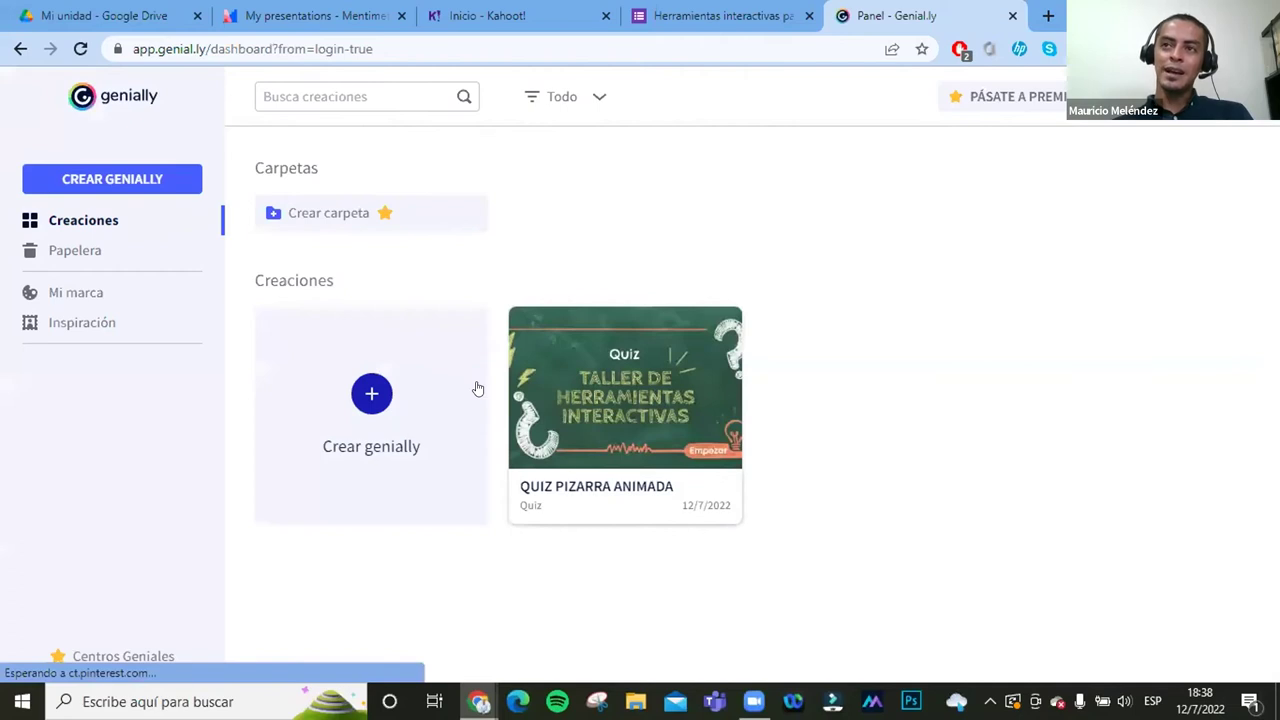
# Step: Log out of the Genially account and sign back in with the Google account
pyautogui.moveTo(612, 398)
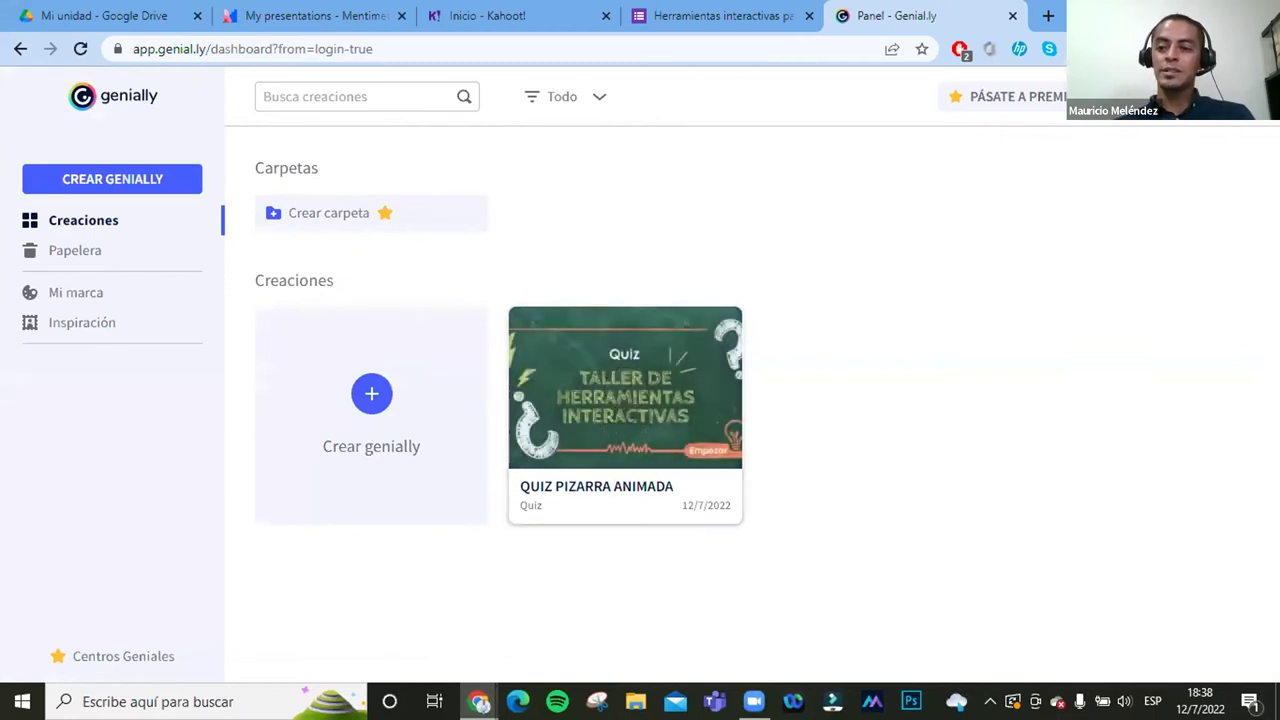
pyautogui.click(1216, 96)
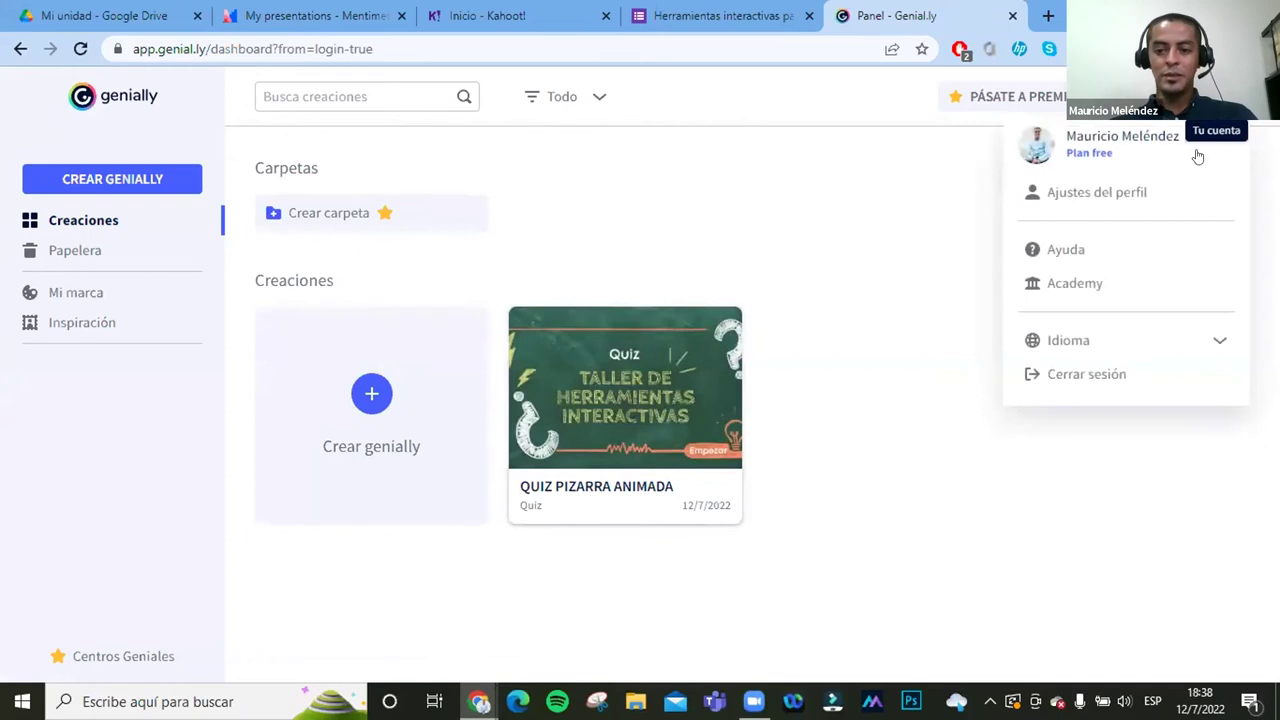
pyautogui.click(1075, 374)
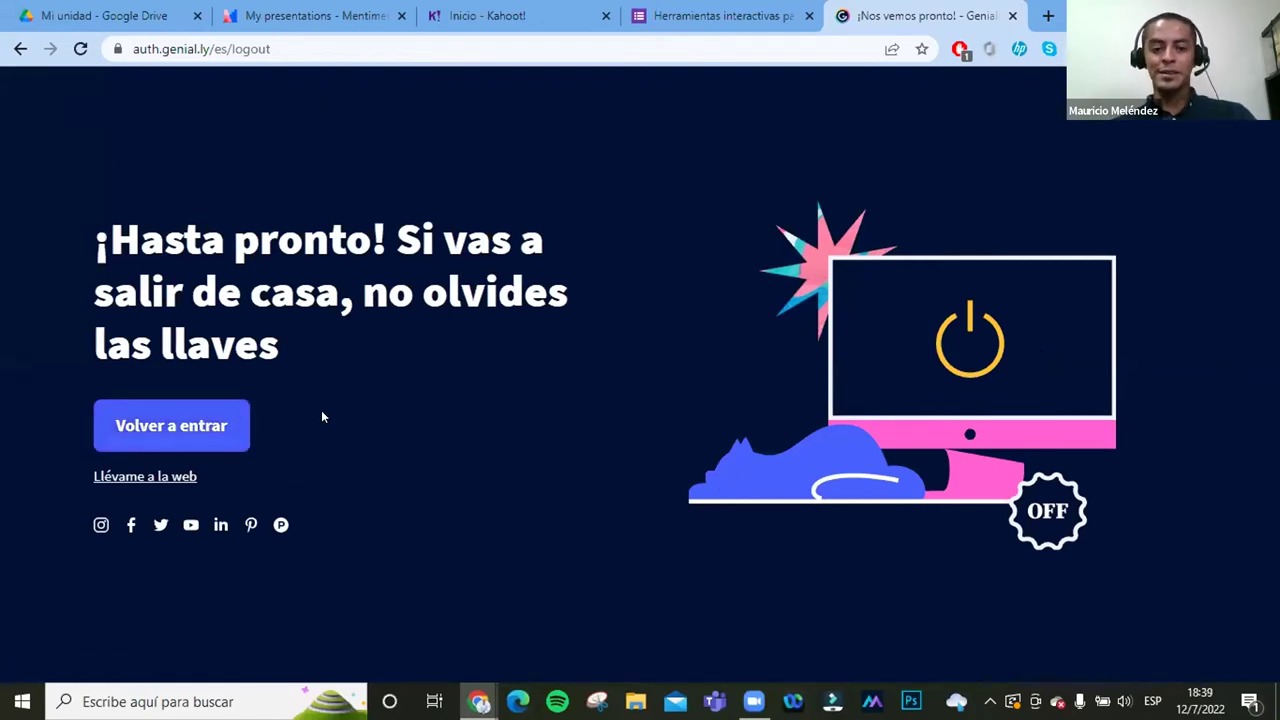
pyautogui.click(199, 428)
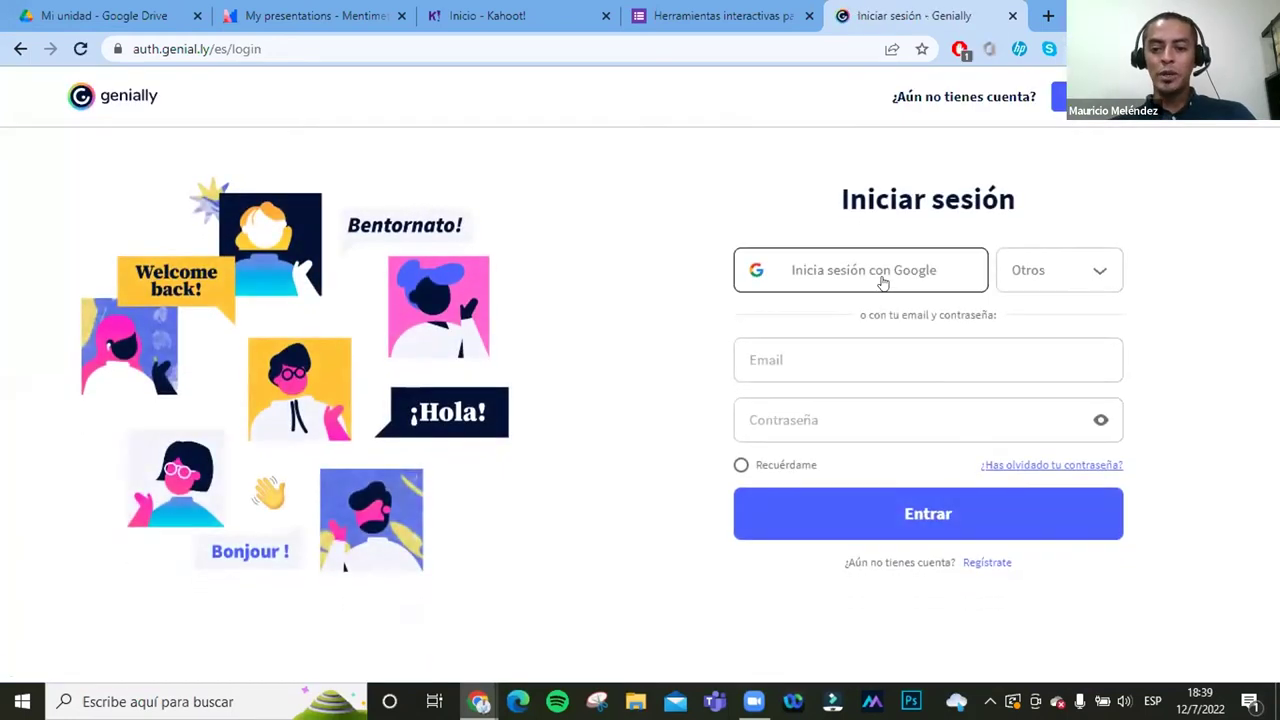
pyautogui.click(882, 283)
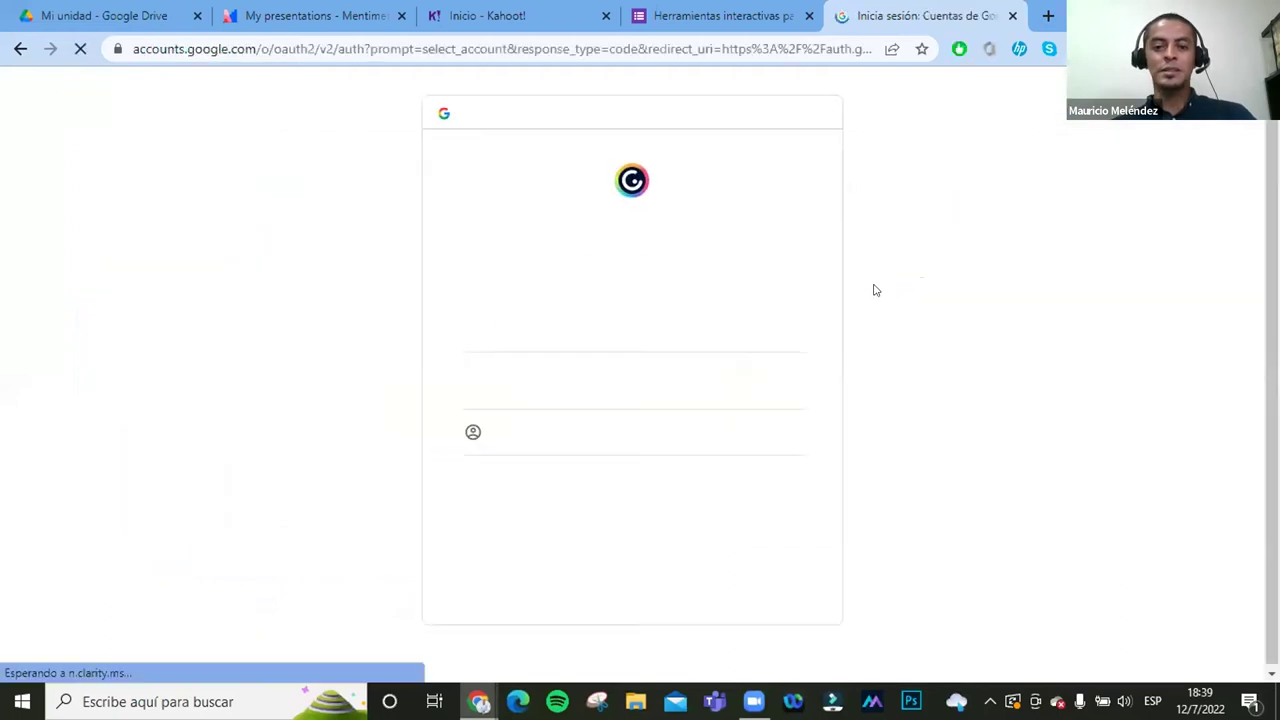
pyautogui.click(612, 327)
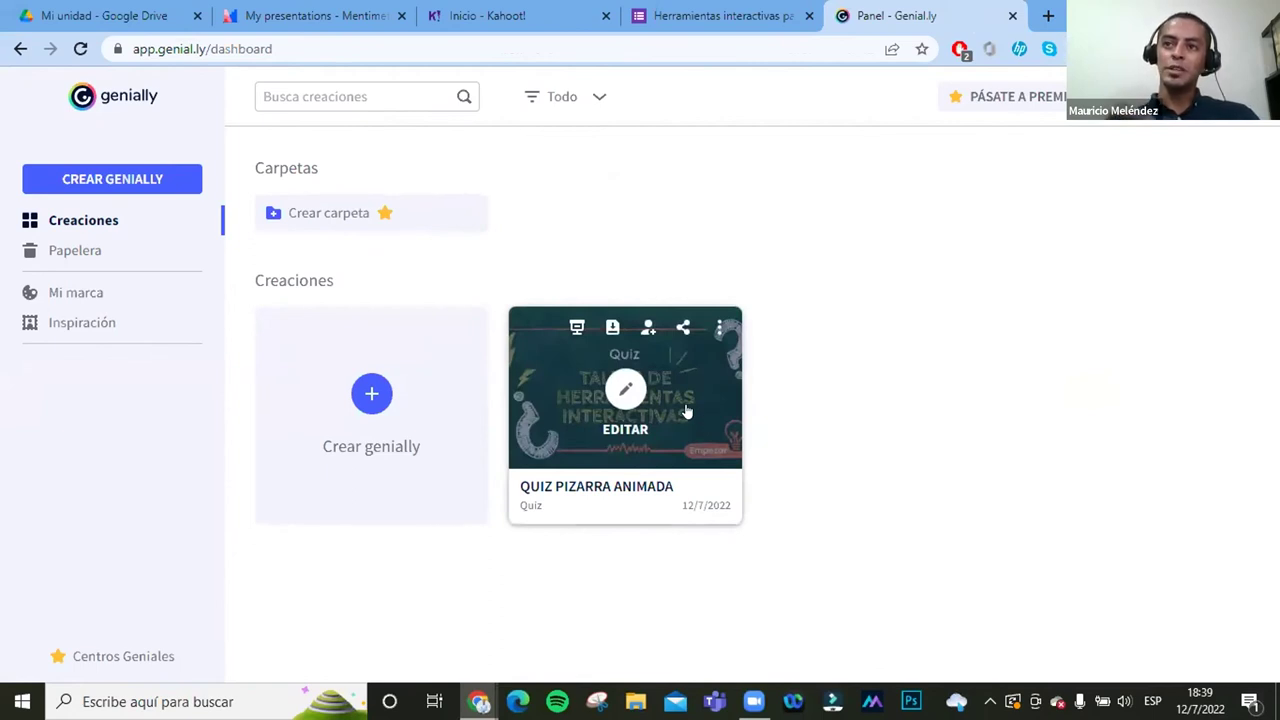
# Step: Close the Genially dashboard, switch to Mentimeter and browse its Business & Meetings, Education and Quizzes template categories
pyautogui.click(1013, 15)
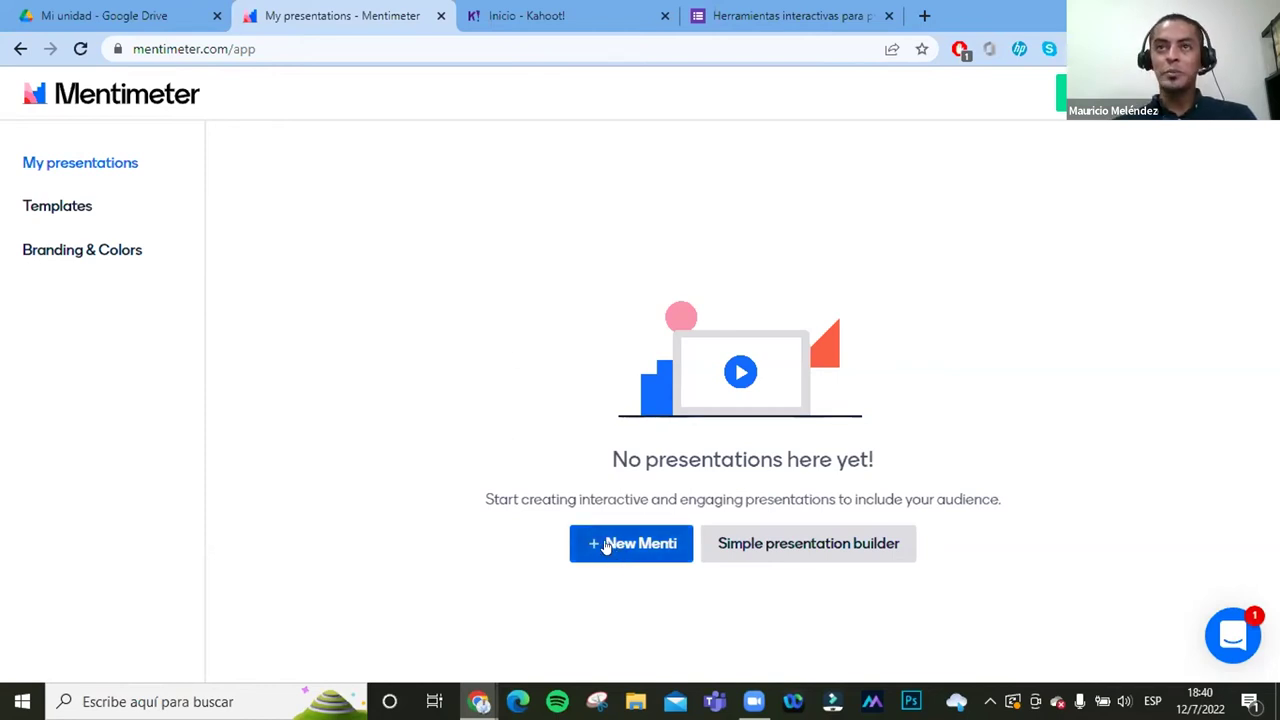
pyautogui.click(55, 207)
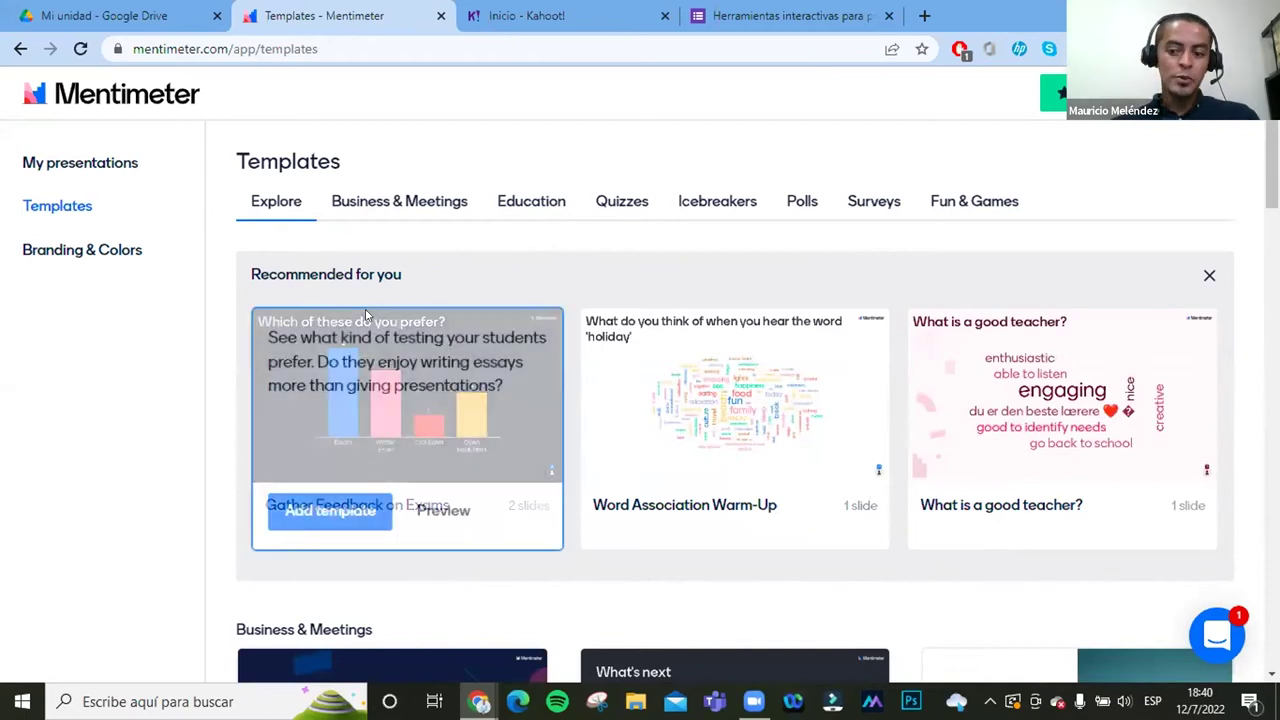
pyautogui.click(367, 212)
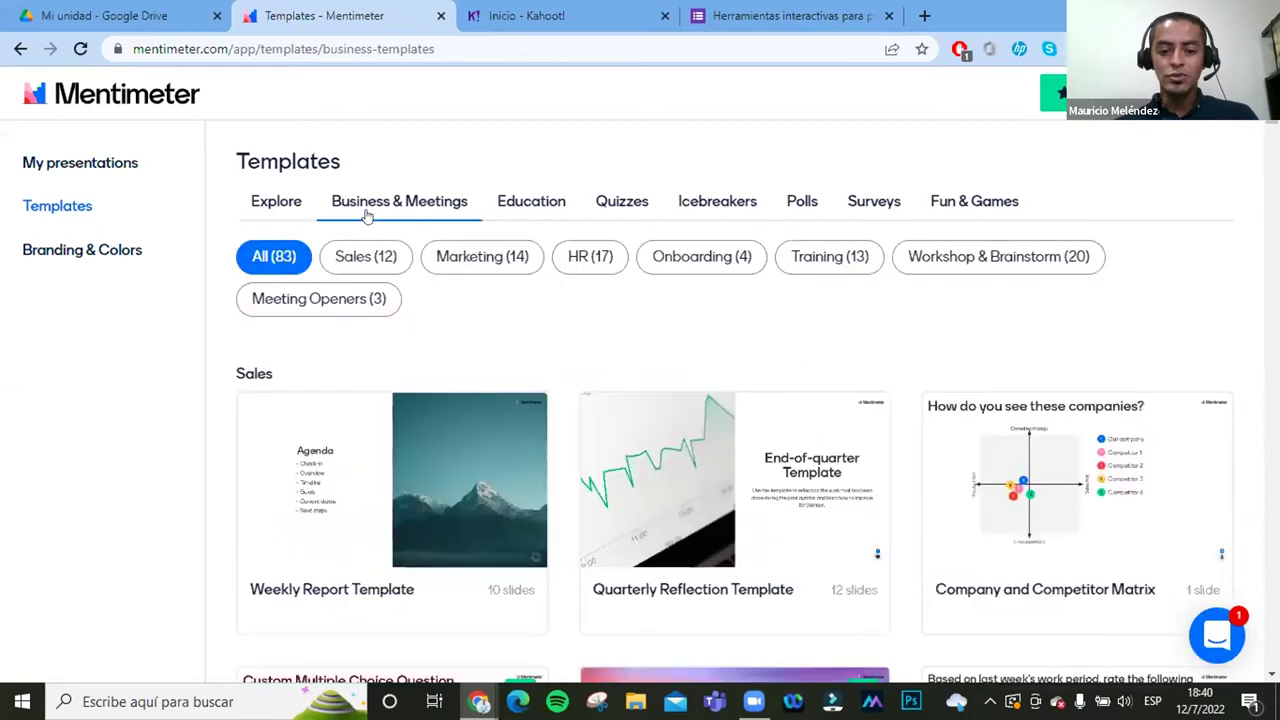
pyautogui.click(548, 174)
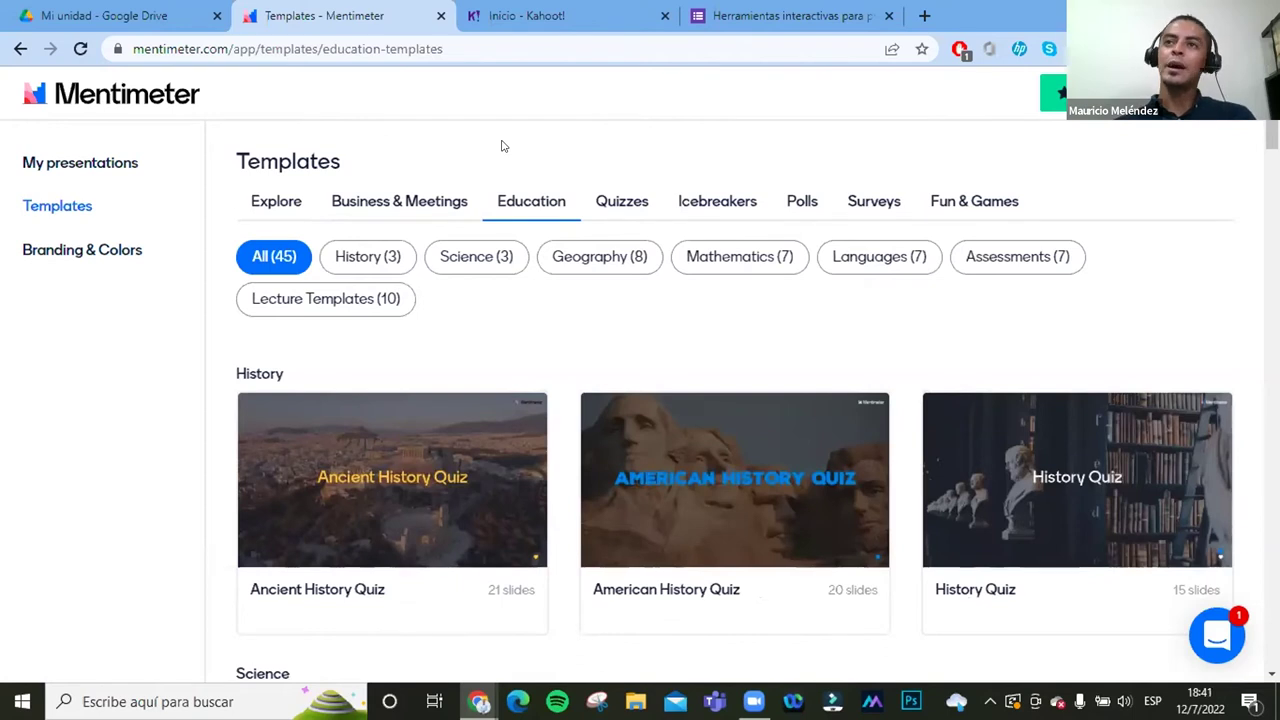
pyautogui.click(634, 208)
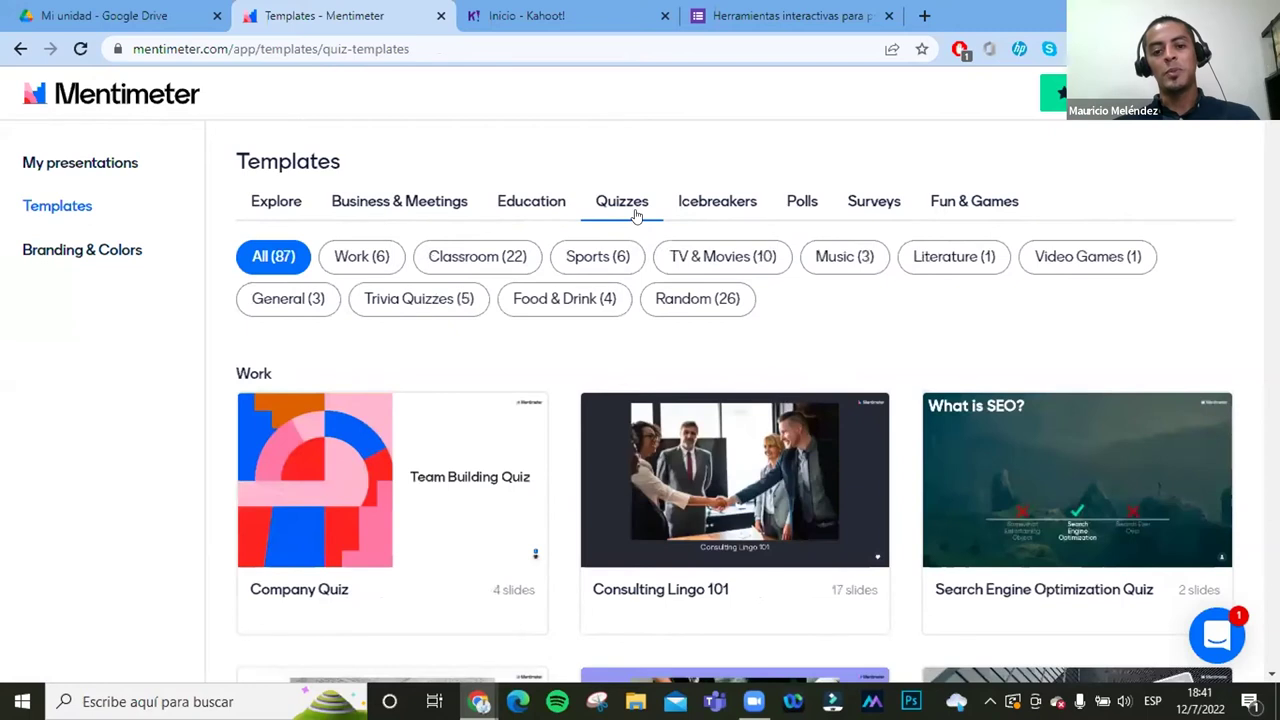
# Step: Preview the opening slides of the Team Building Quiz template among the Work quizzes
pyautogui.scroll(-2, 719, 322)
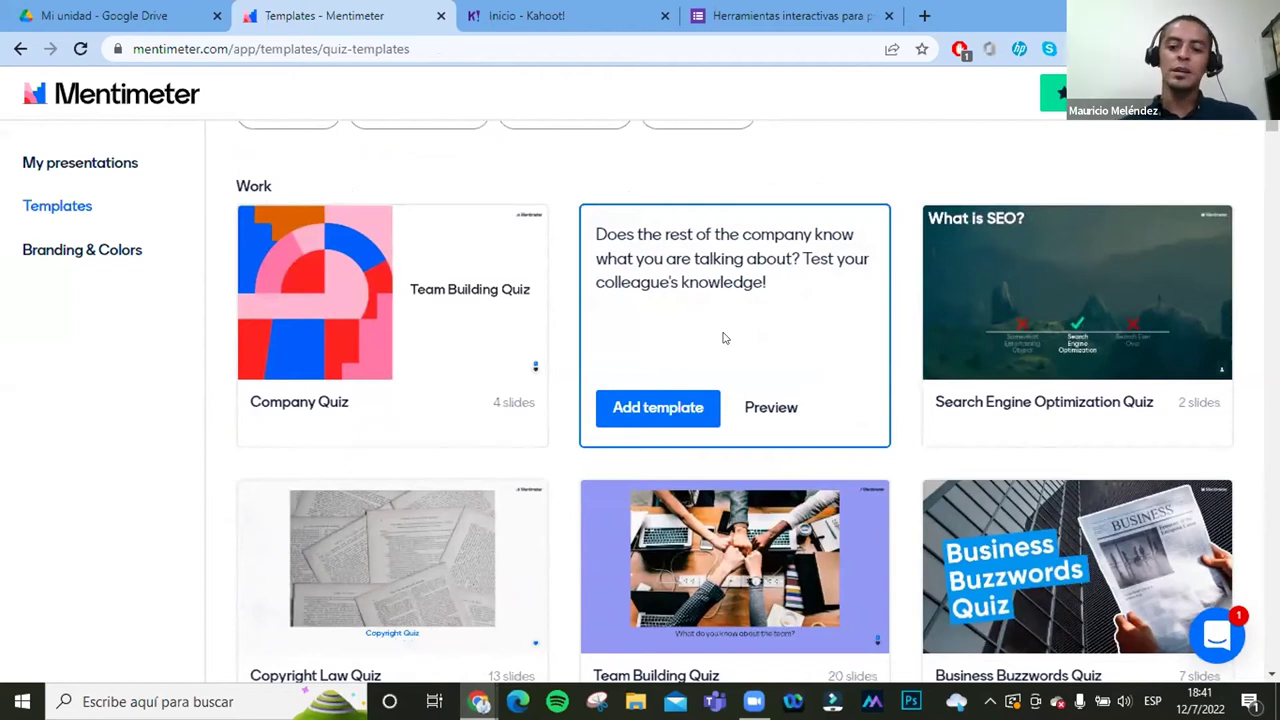
pyautogui.scroll(-3, 577, 398)
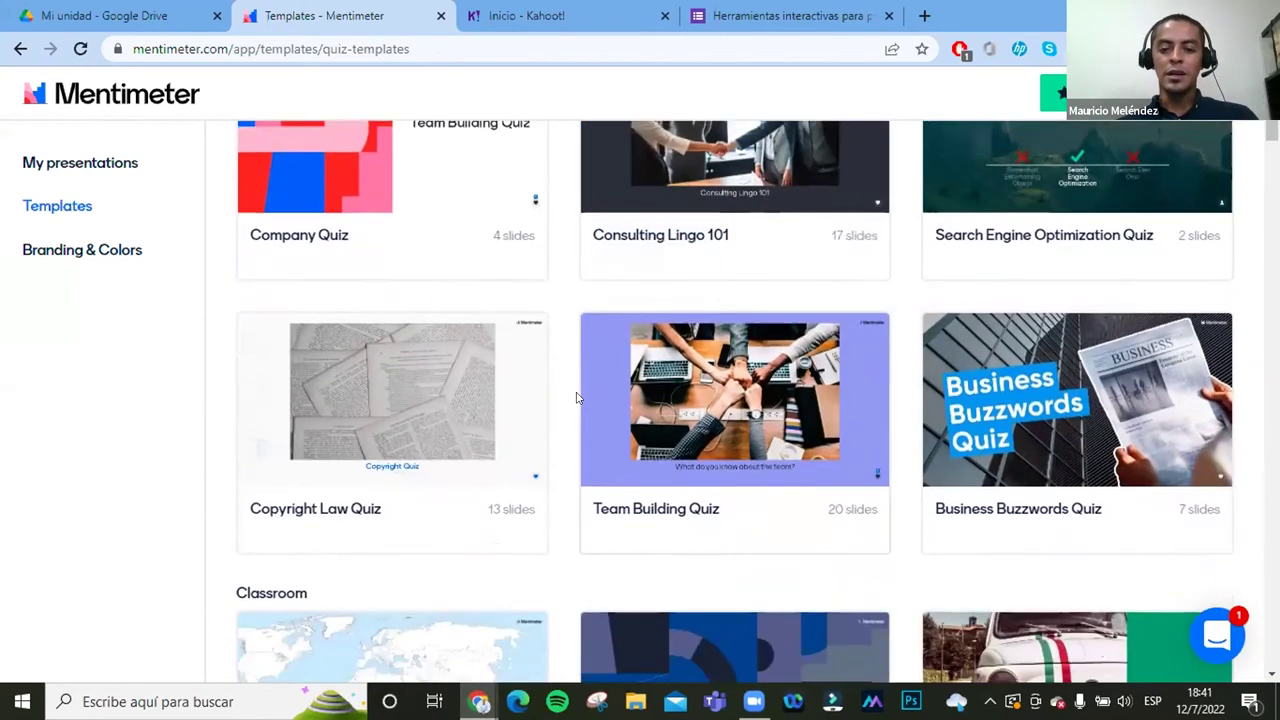
pyautogui.moveTo(595, 392)
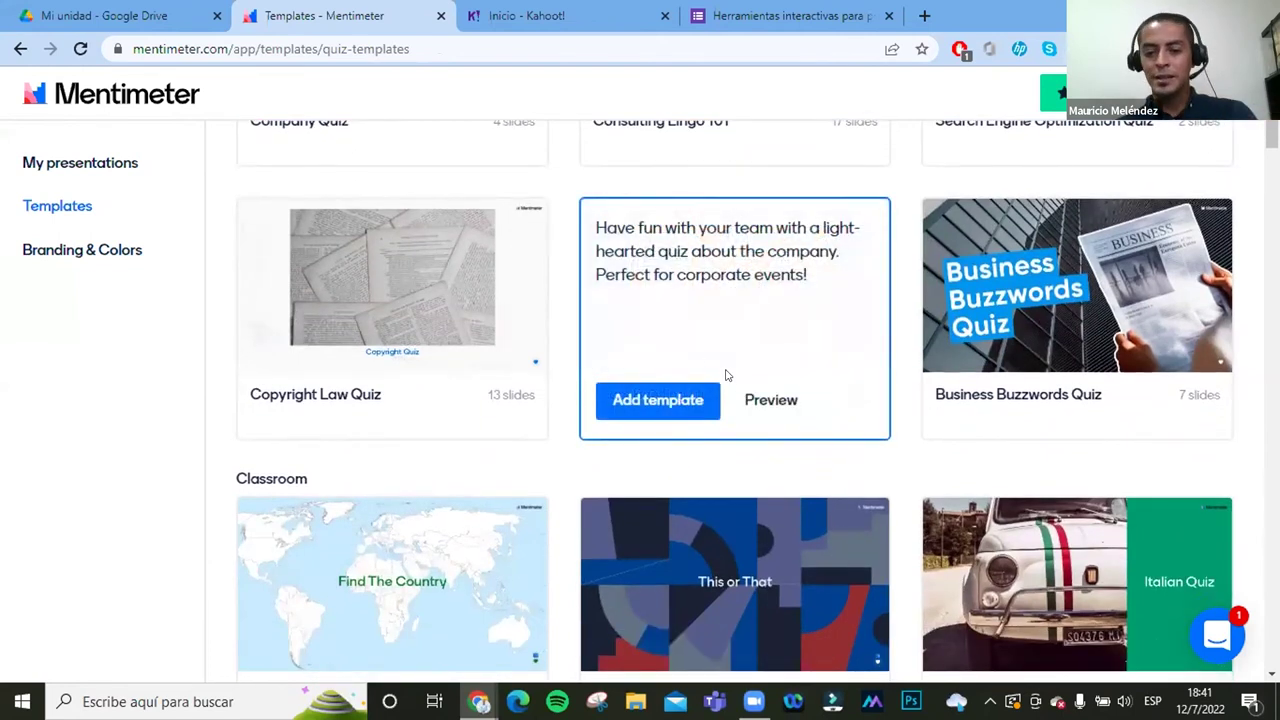
pyautogui.click(744, 401)
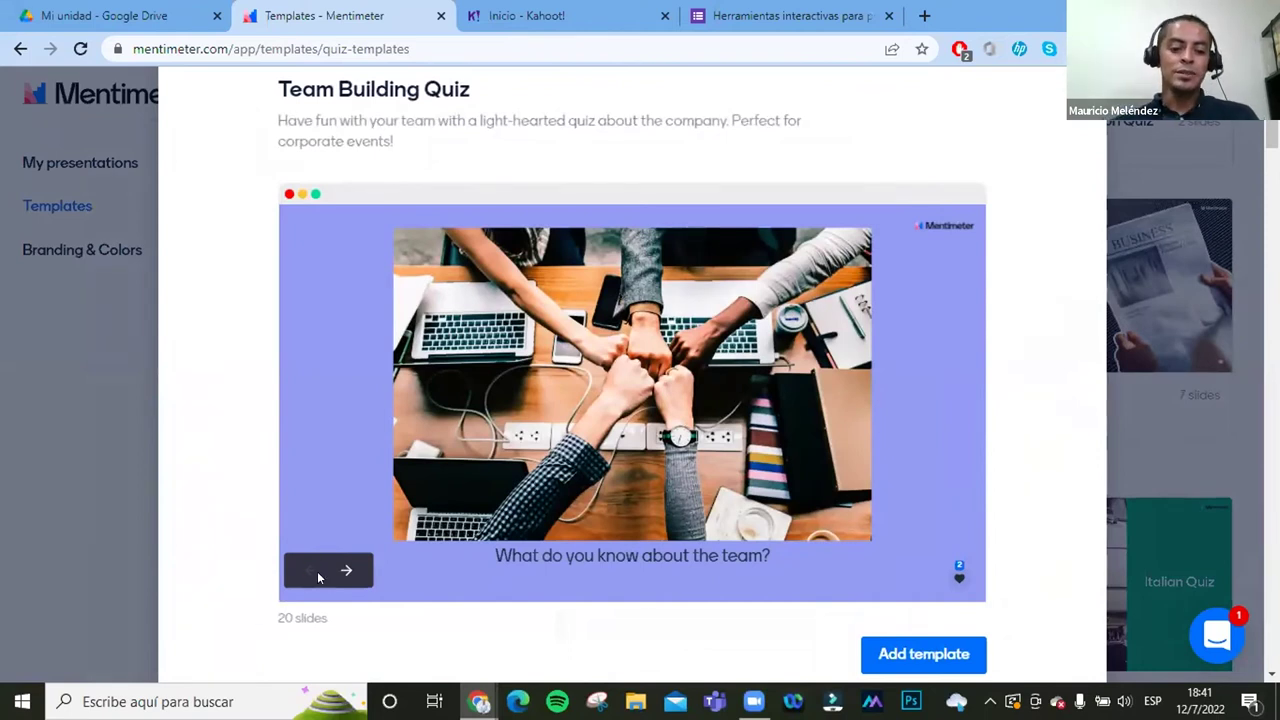
pyautogui.click(349, 571)
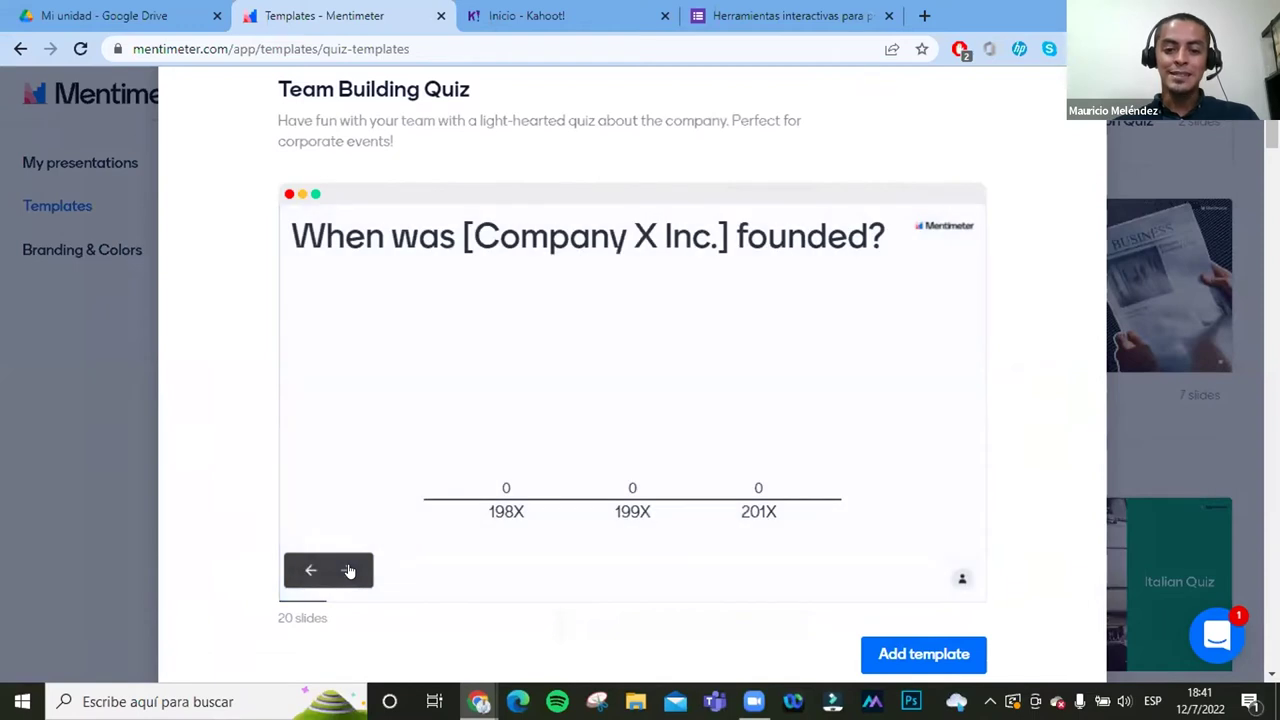
pyautogui.click(349, 571)
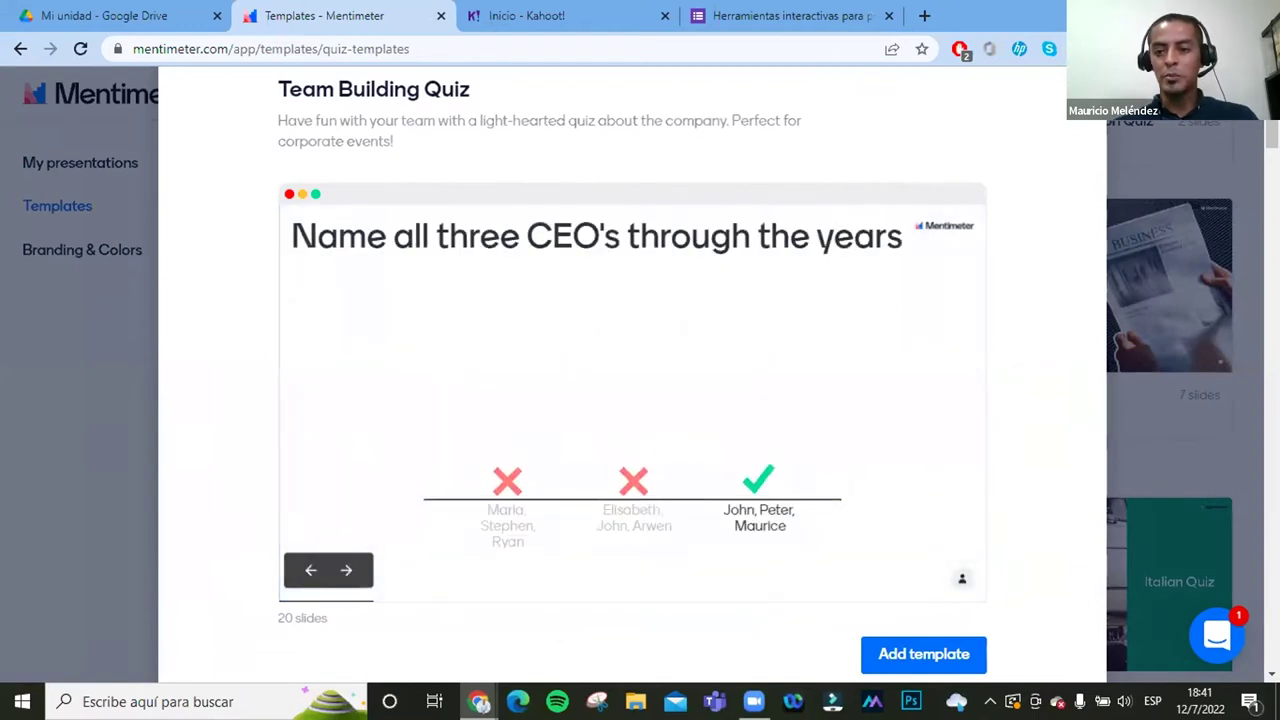
pyautogui.press('Escape')
# Step: Look through the remaining quiz templates, add the Search Engine Optimization Quiz template and open it as a presentation
pyautogui.scroll(-3, 710, 410)
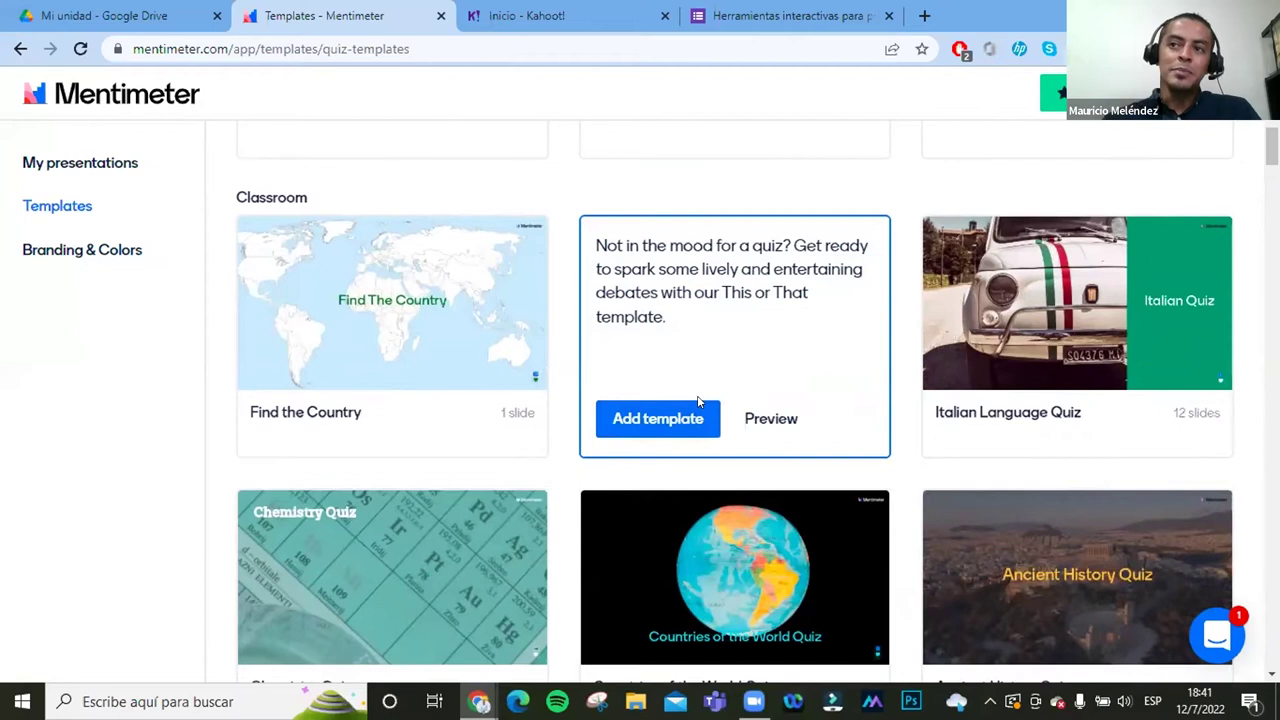
pyautogui.scroll(-4, 698, 400)
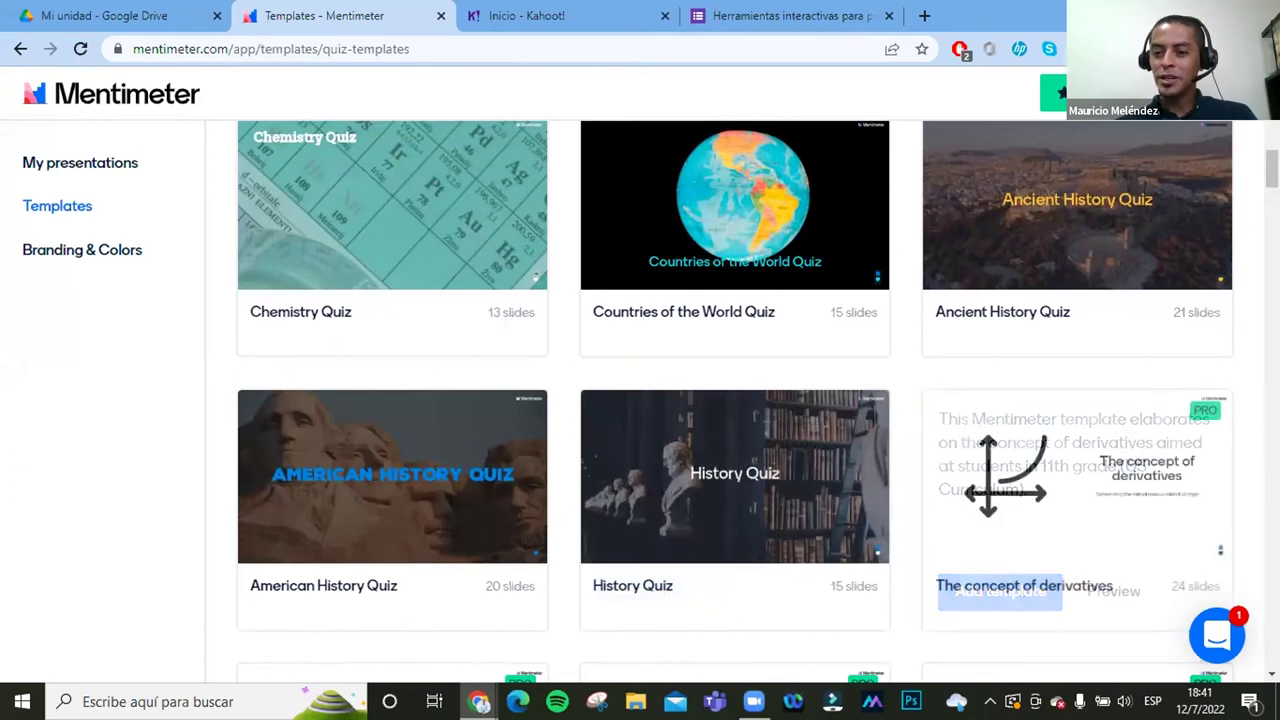
pyautogui.scroll(-3, 1218, 426)
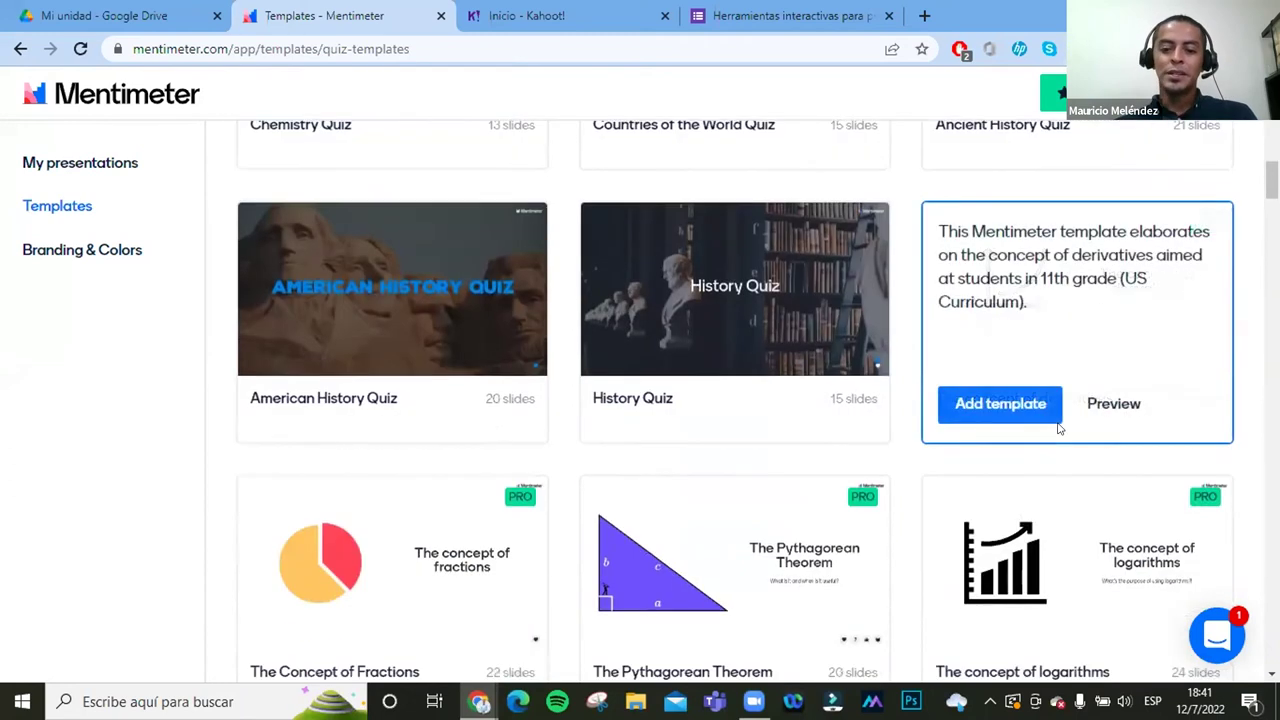
pyautogui.scroll(-2, 358, 390)
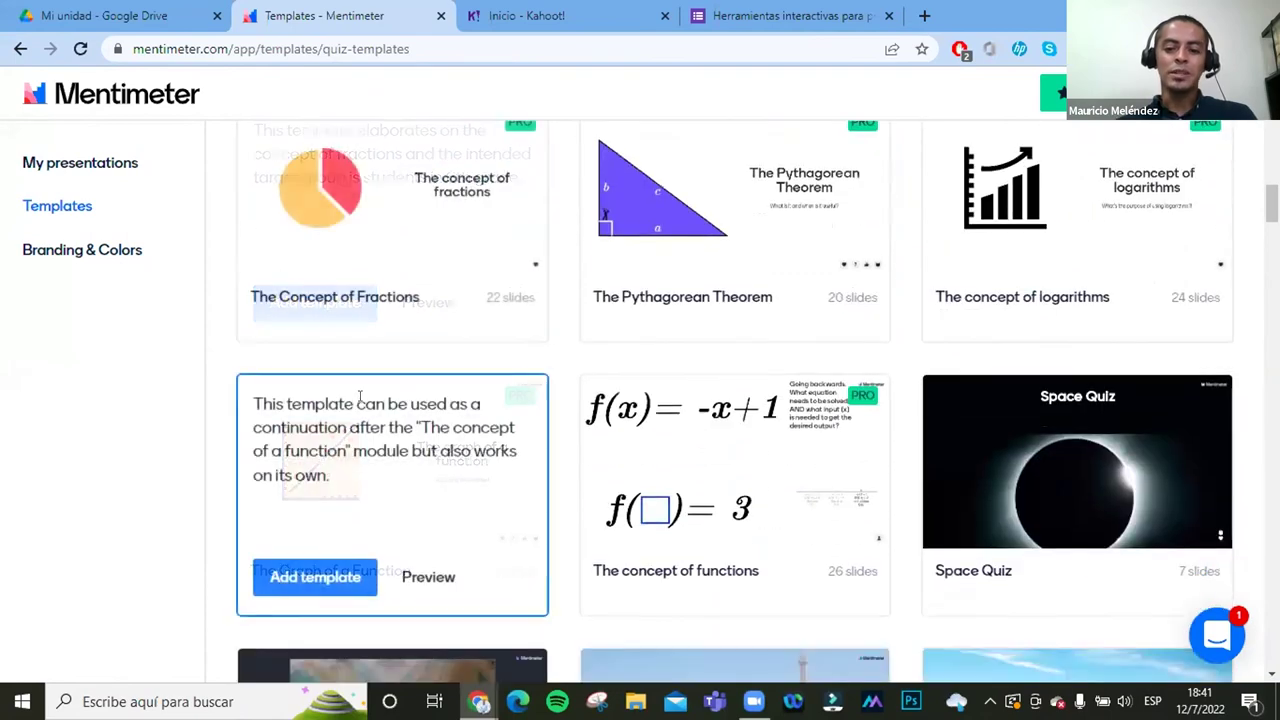
pyautogui.scroll(3, 394, 382)
pyautogui.scroll(15, 394, 427)
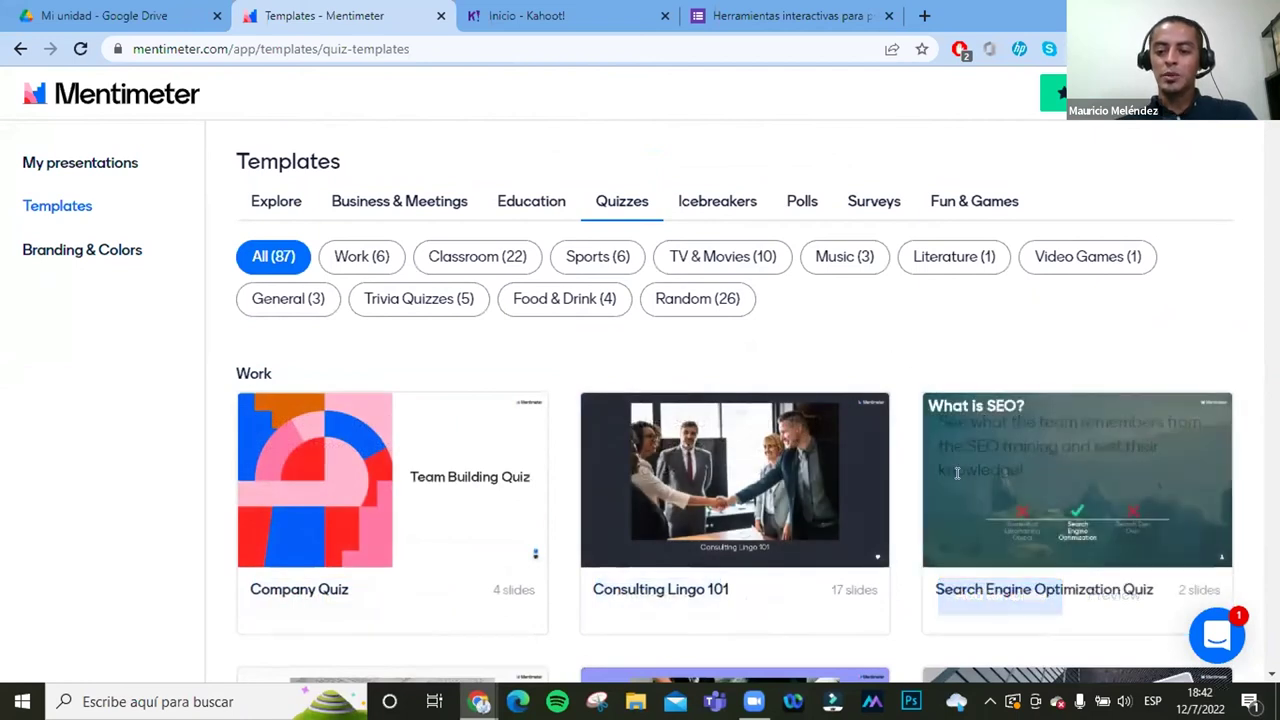
pyautogui.click(987, 592)
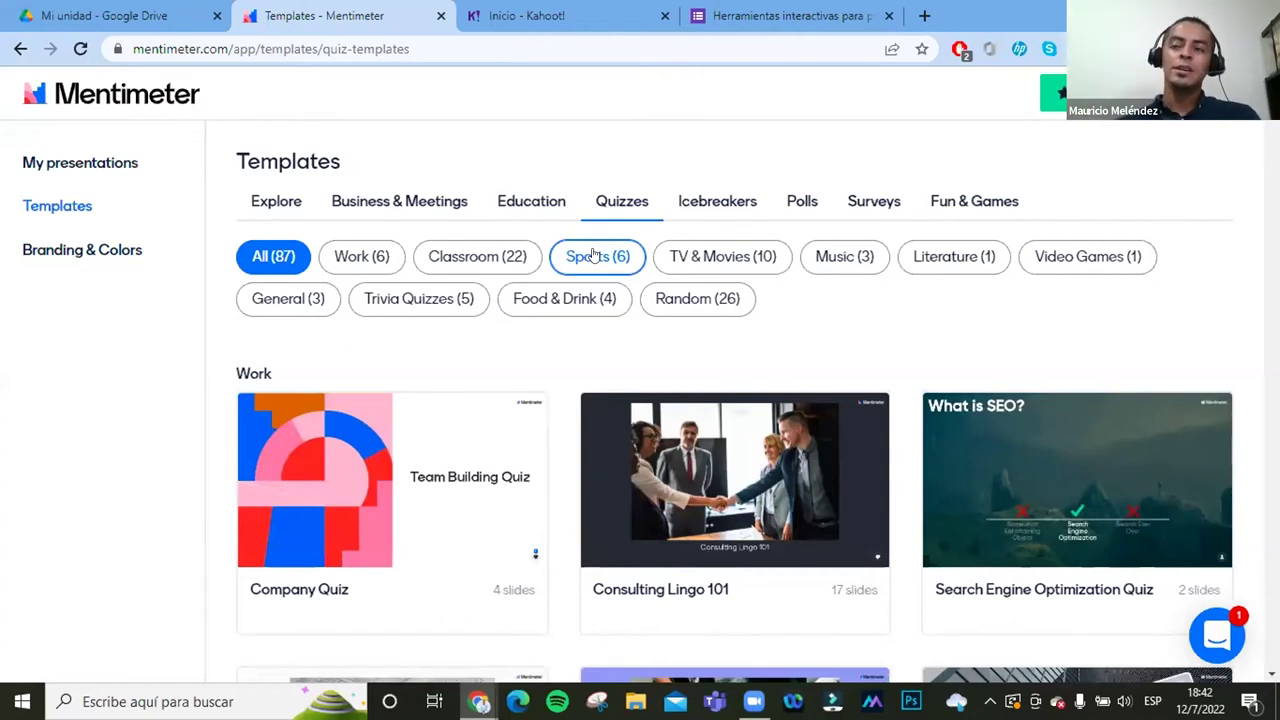
pyautogui.moveTo(975, 474)
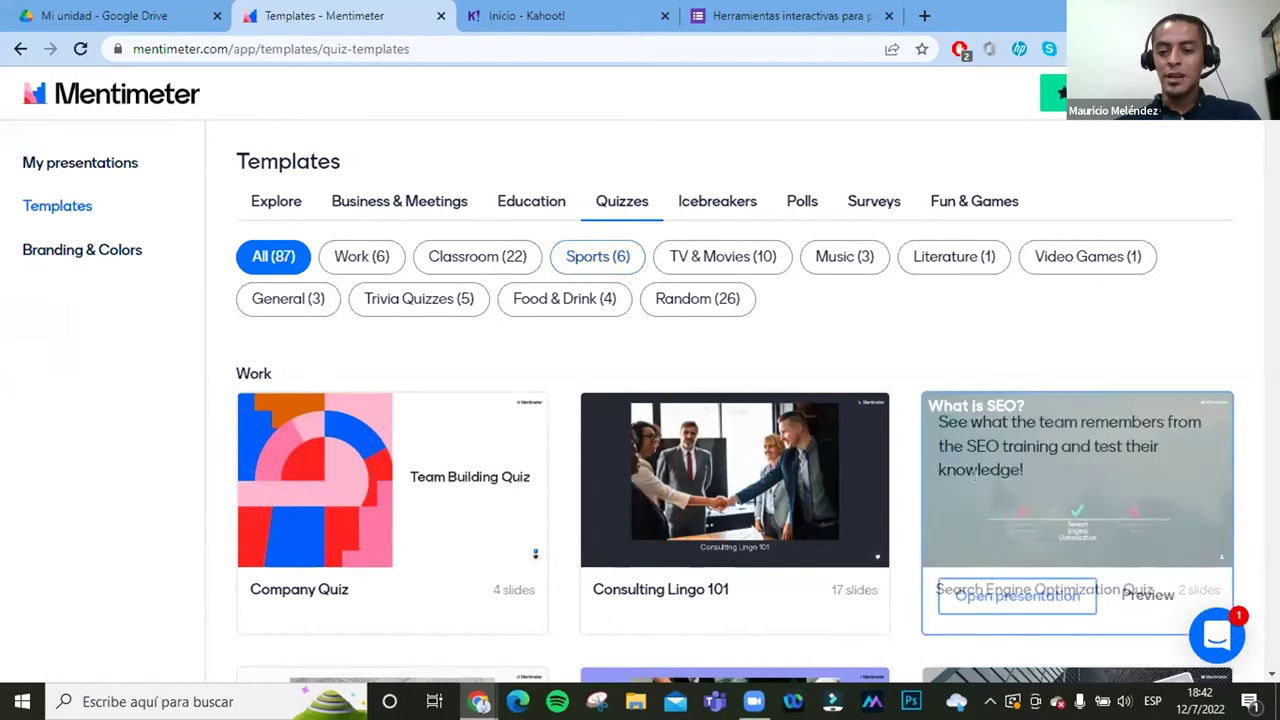
pyautogui.click(1013, 598)
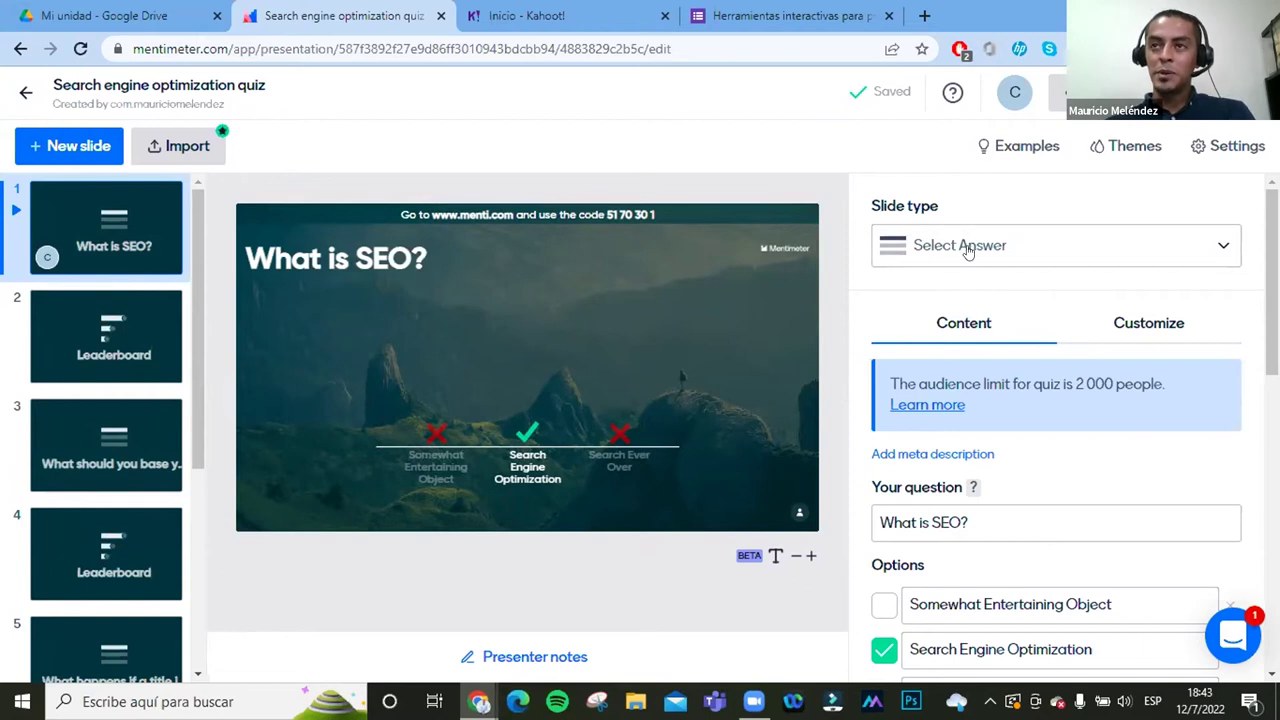
# Step: Replace the first slide's question with "¿Es Menti una herramienta para presentaciones, quizzes, formularios, etc?"
pyautogui.scroll(-1, 978, 325)
pyautogui.click(989, 425)
pyautogui.moveTo(989, 425); pyautogui.dragTo(810, 435)
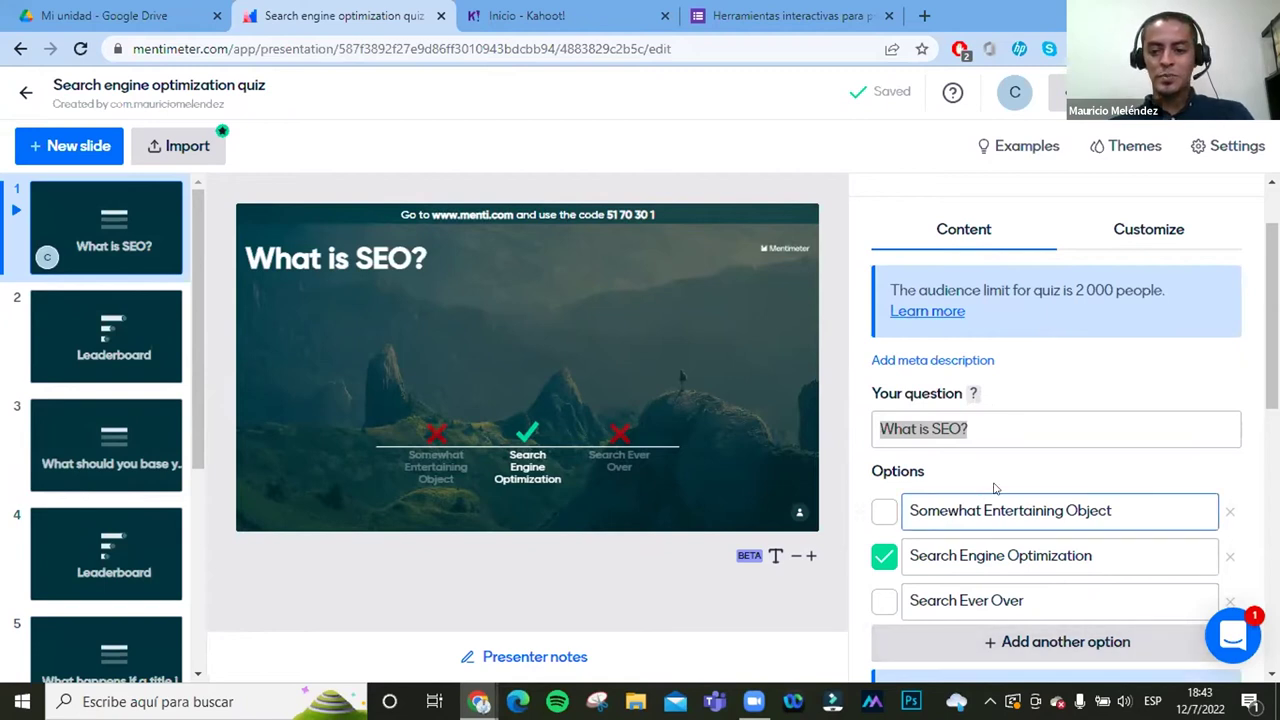
pyautogui.click(1002, 418)
pyautogui.hotkey('ctrl', 'a')
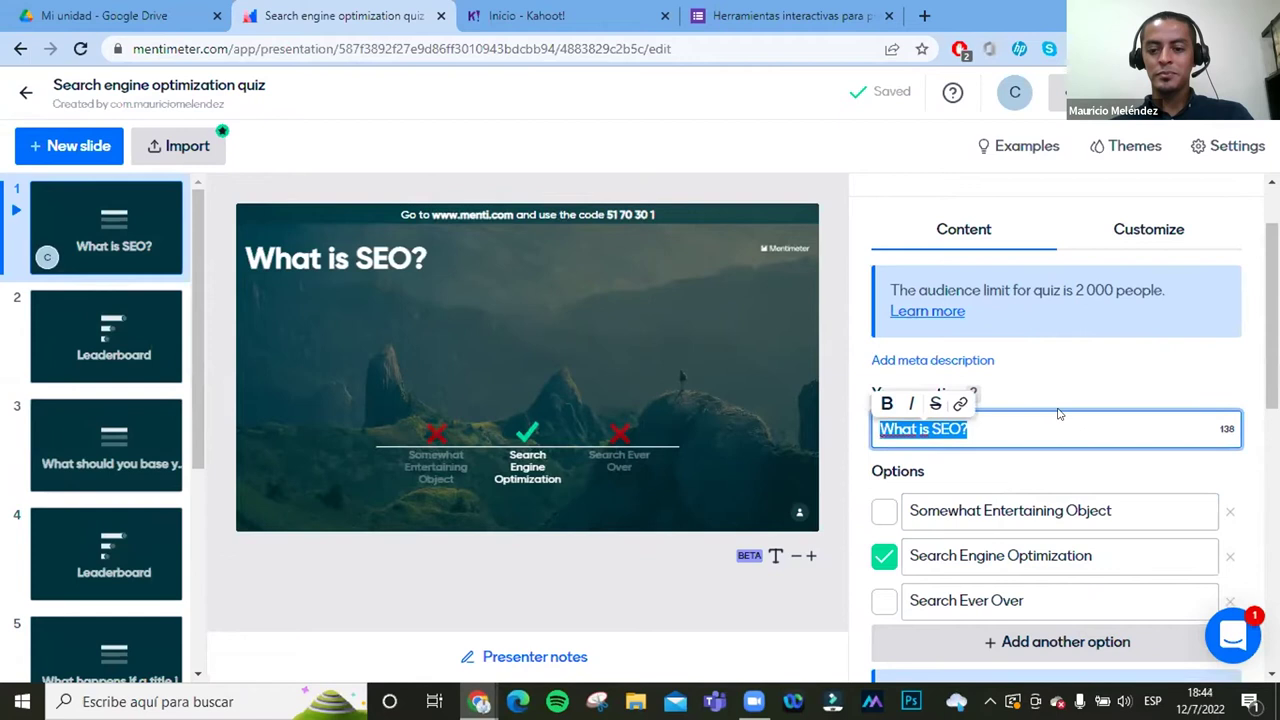
pyautogui.hotkey('ctrl', 'v')
pyautogui.press('Home')
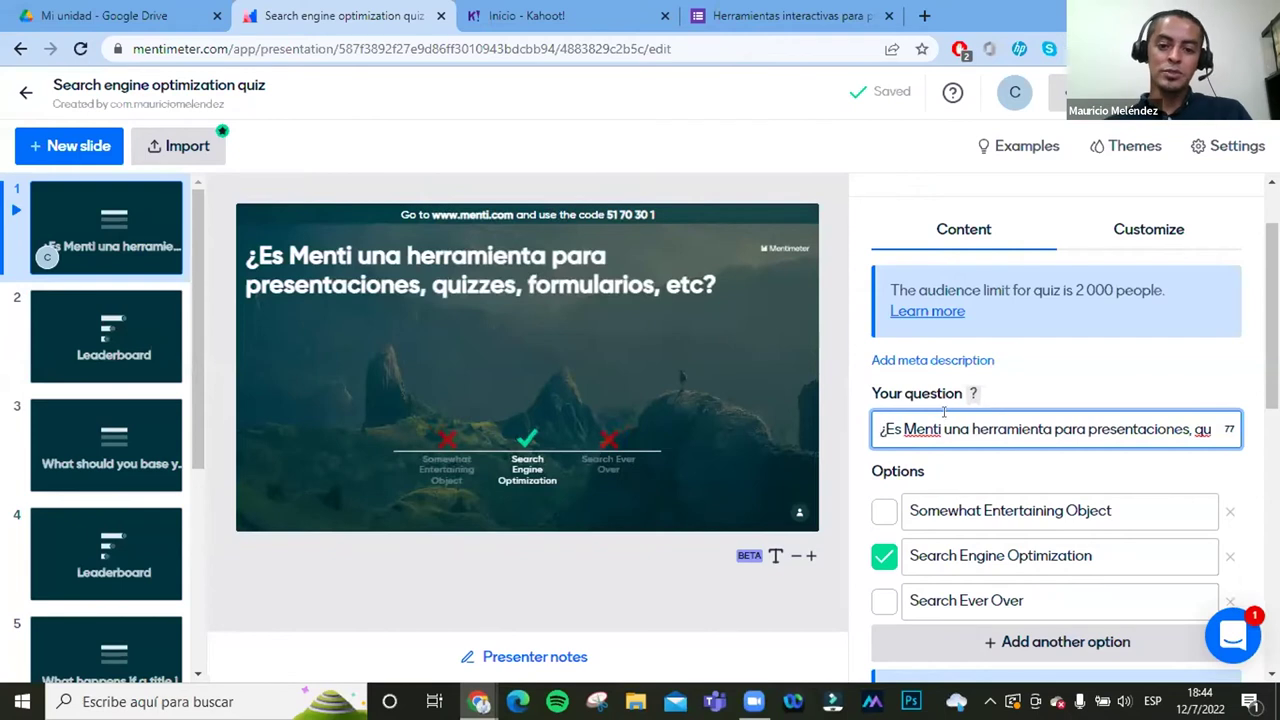
# Step: Replace the first question's three answer options with NO, SI and TAL VEZ
pyautogui.scroll(-2, 1035, 473)
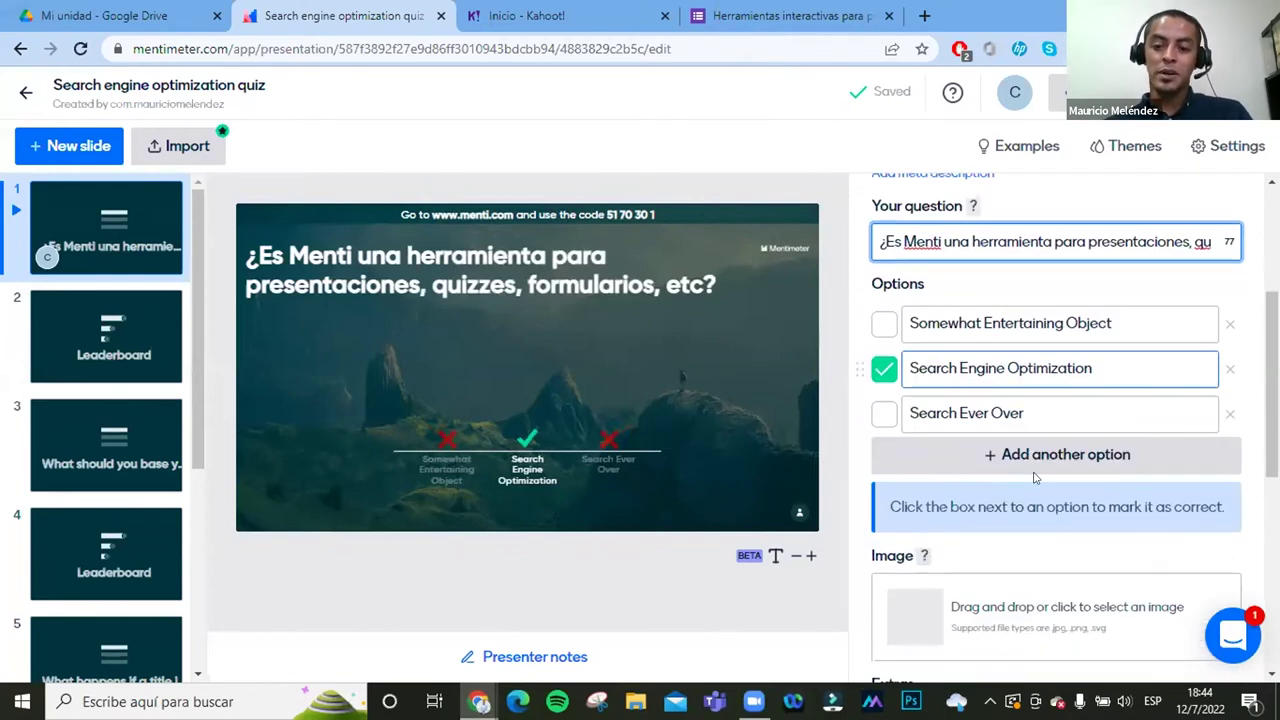
pyautogui.tripleClick(1118, 322)
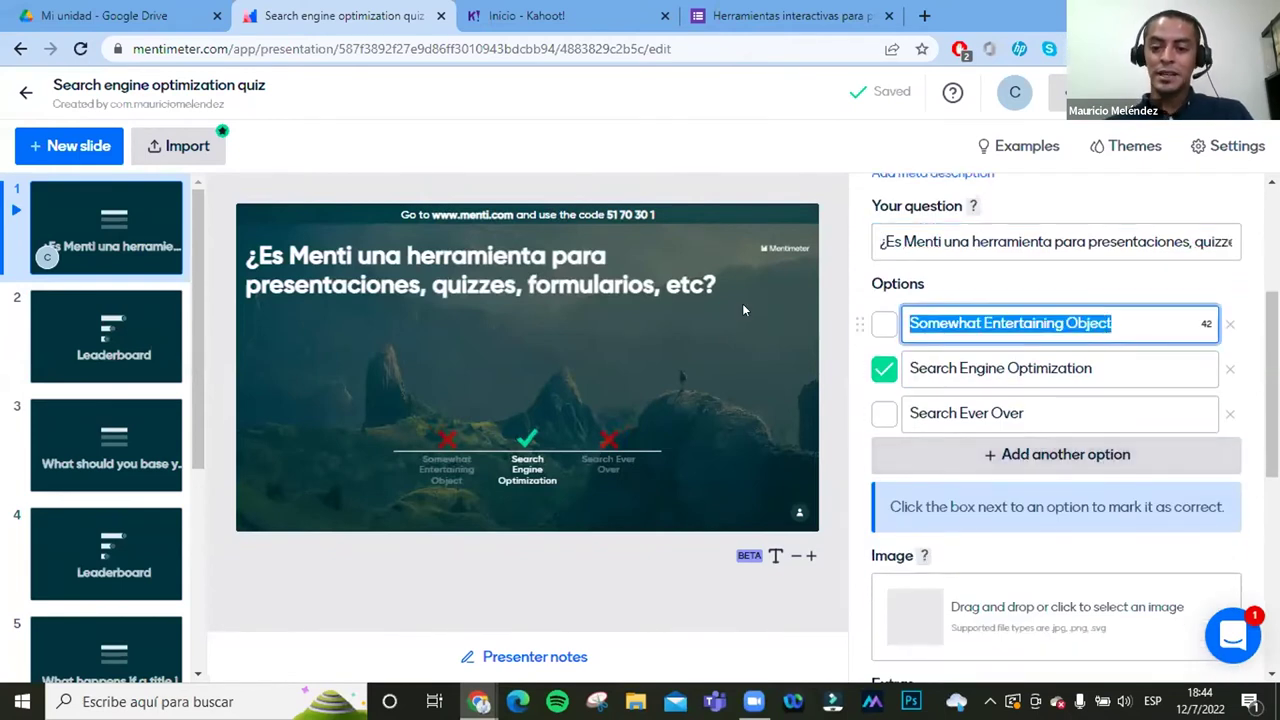
pyautogui.scroll(1, 960, 356)
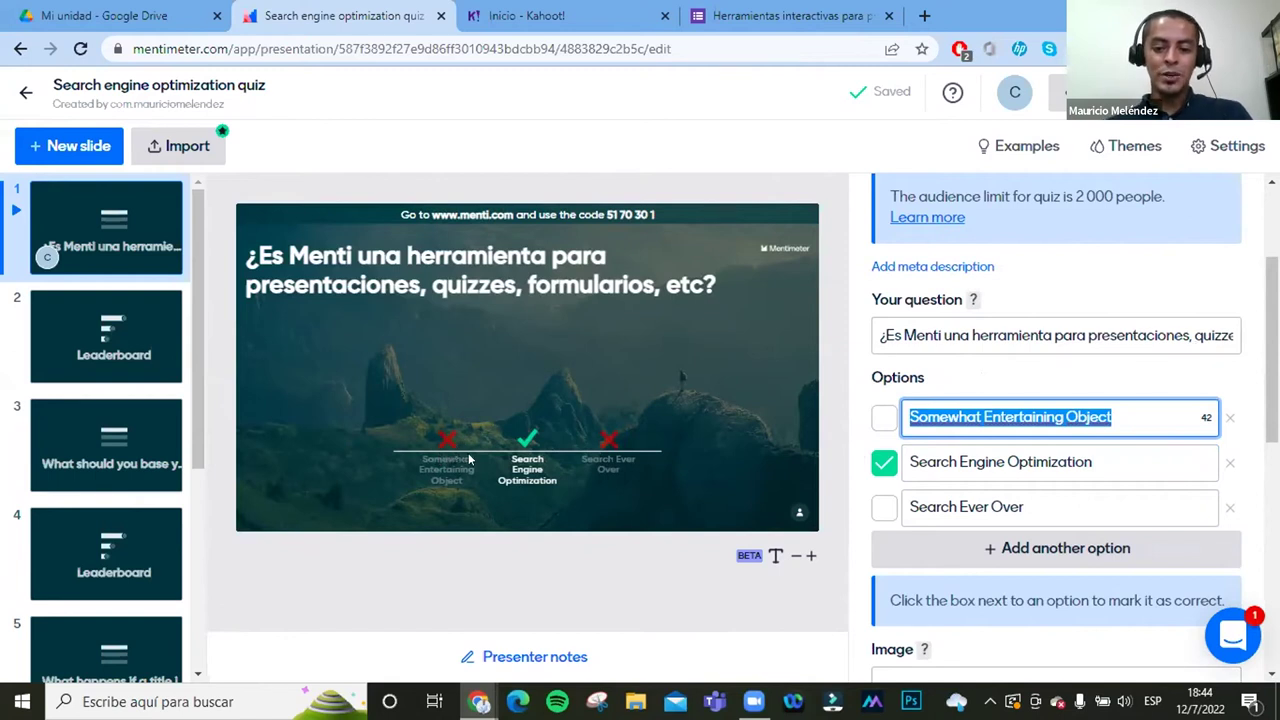
pyautogui.write('nO')
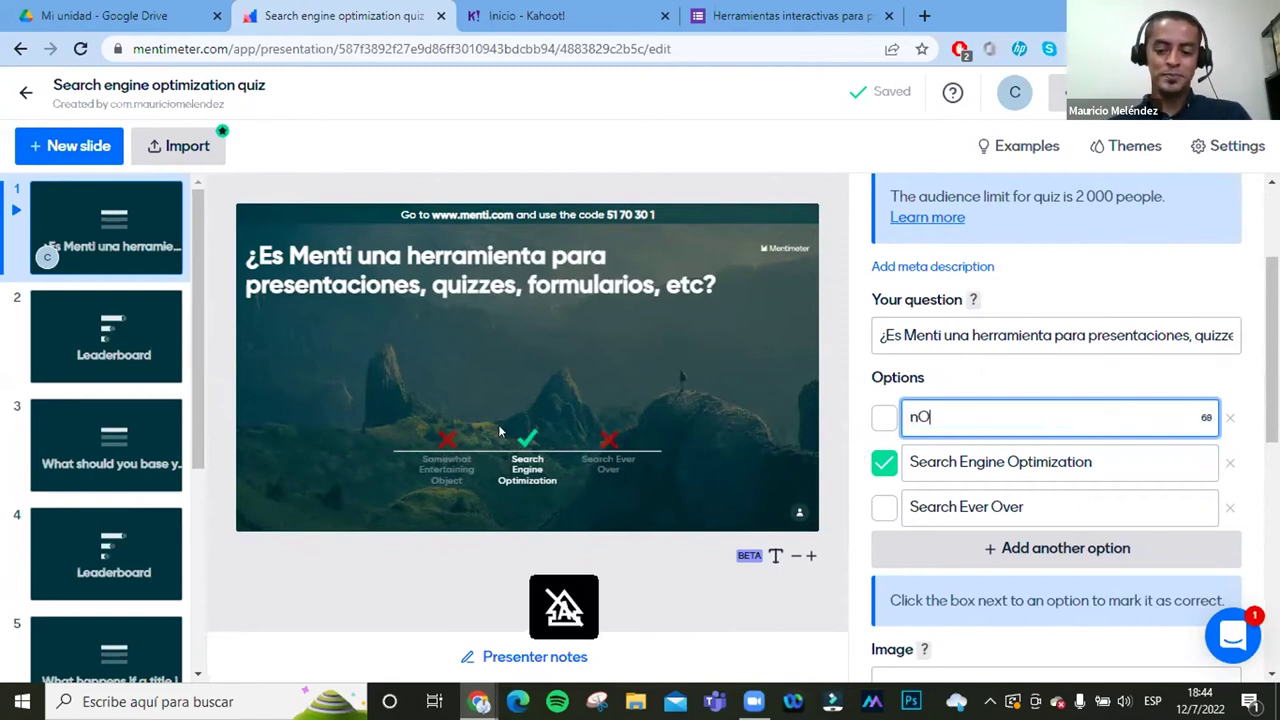
pyautogui.press('BackSpace')
pyautogui.press('BackSpace')
pyautogui.write('NO')
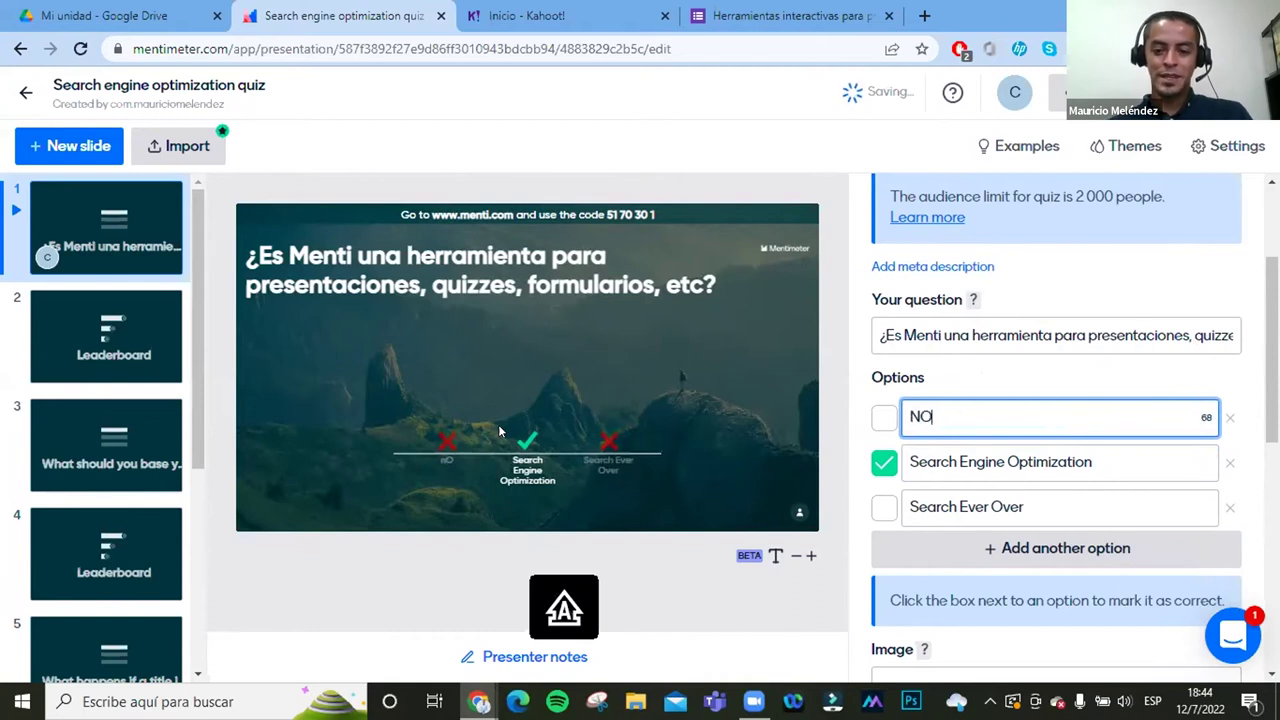
pyautogui.click(1060, 470)
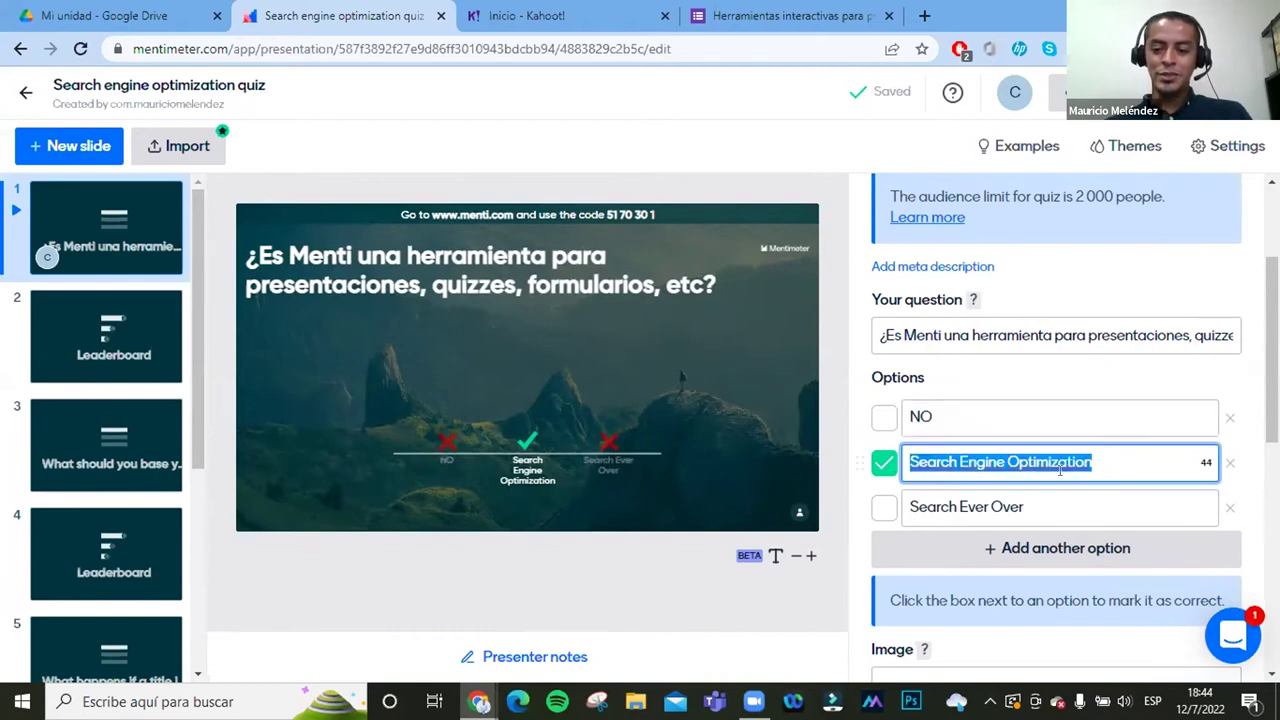
pyautogui.write('SI')
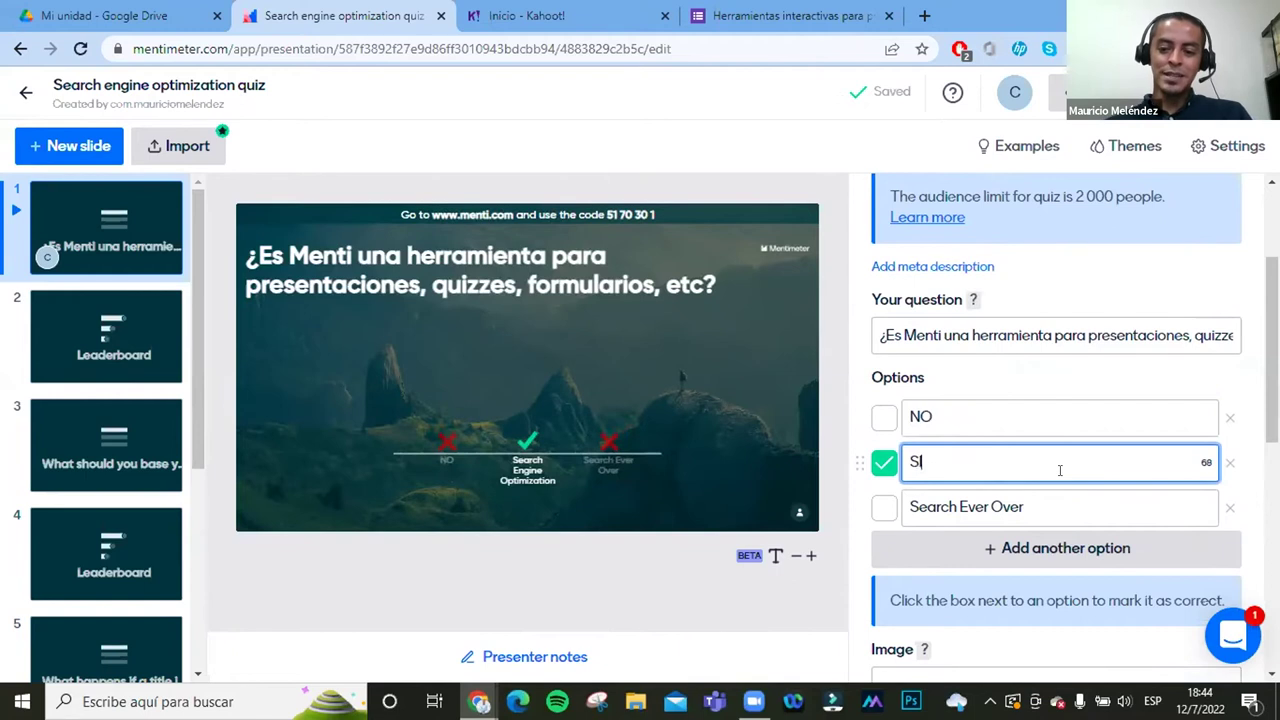
pyautogui.click(1072, 500)
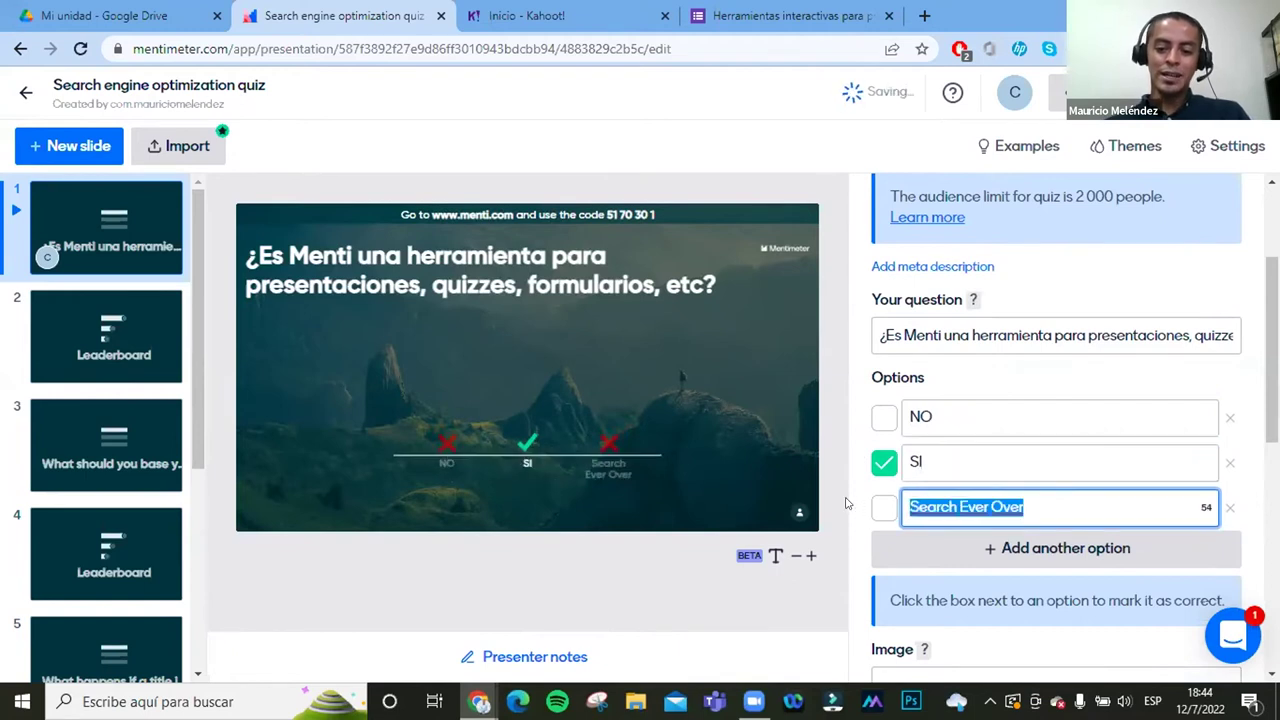
pyautogui.write('TAL VEZ')
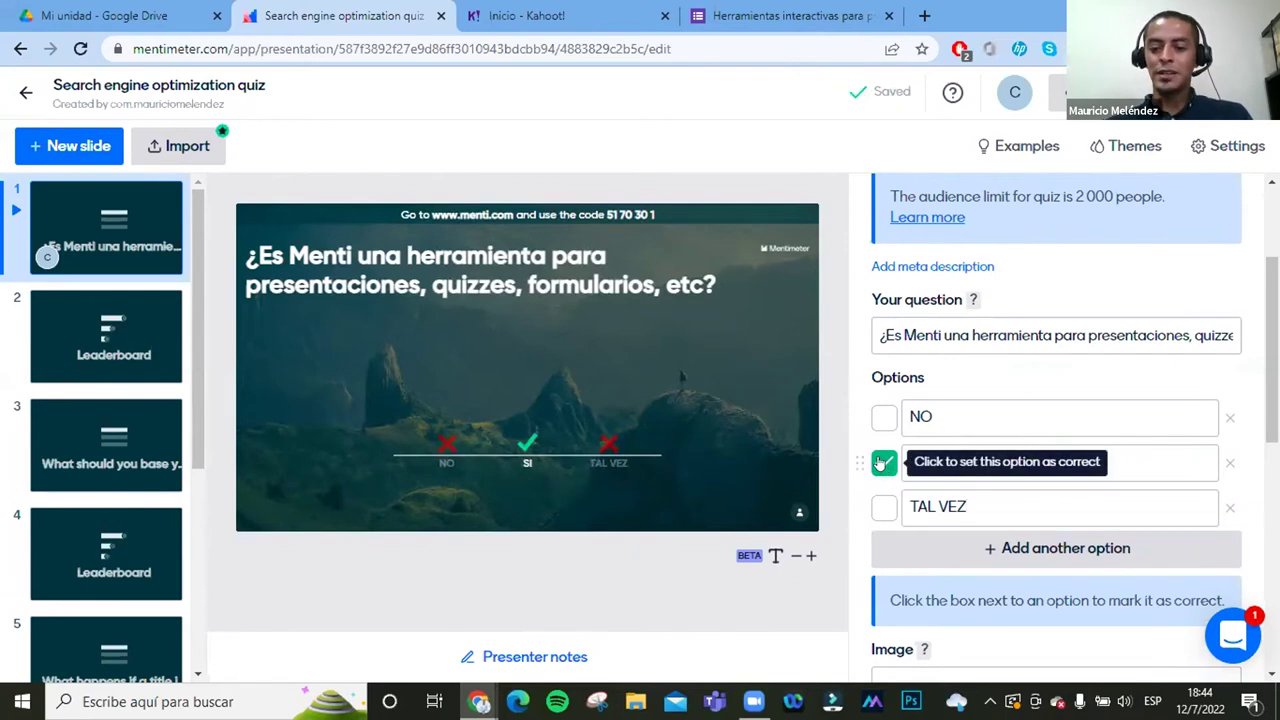
# Step: Try out NO and TAL VEZ as the correct answer and set the mark back to SI
pyautogui.click(883, 462)
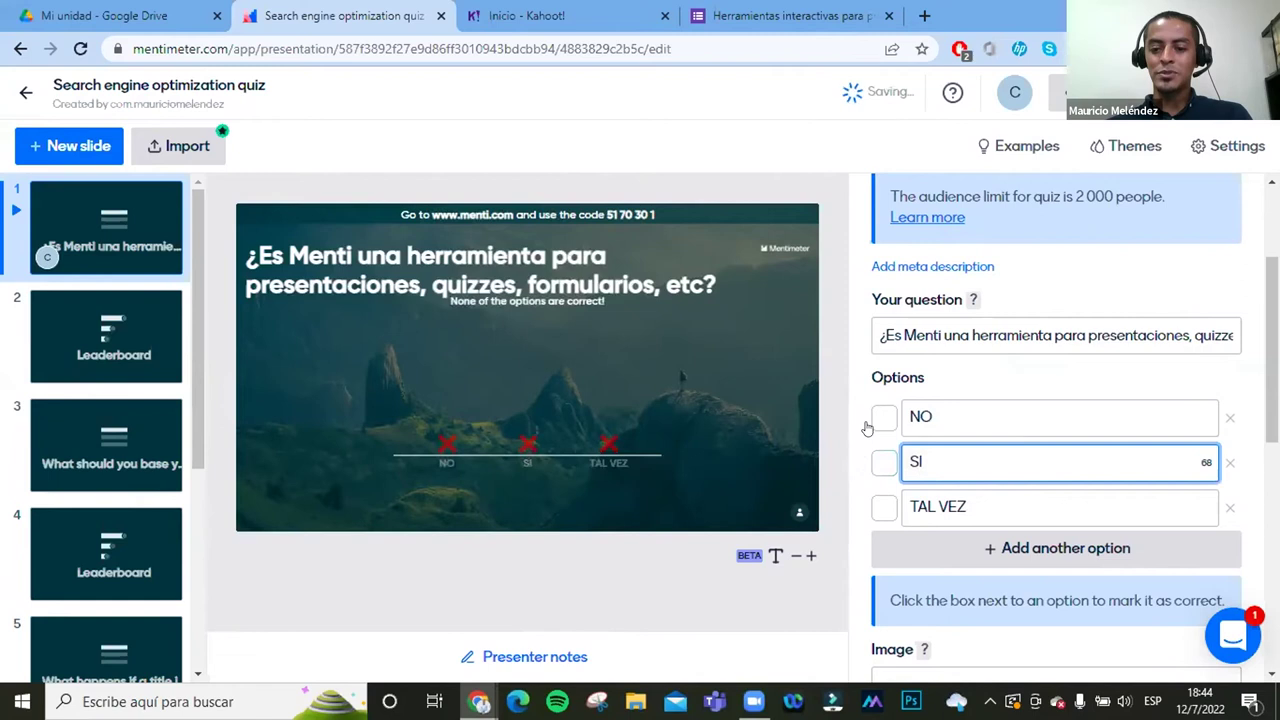
pyautogui.click(880, 421)
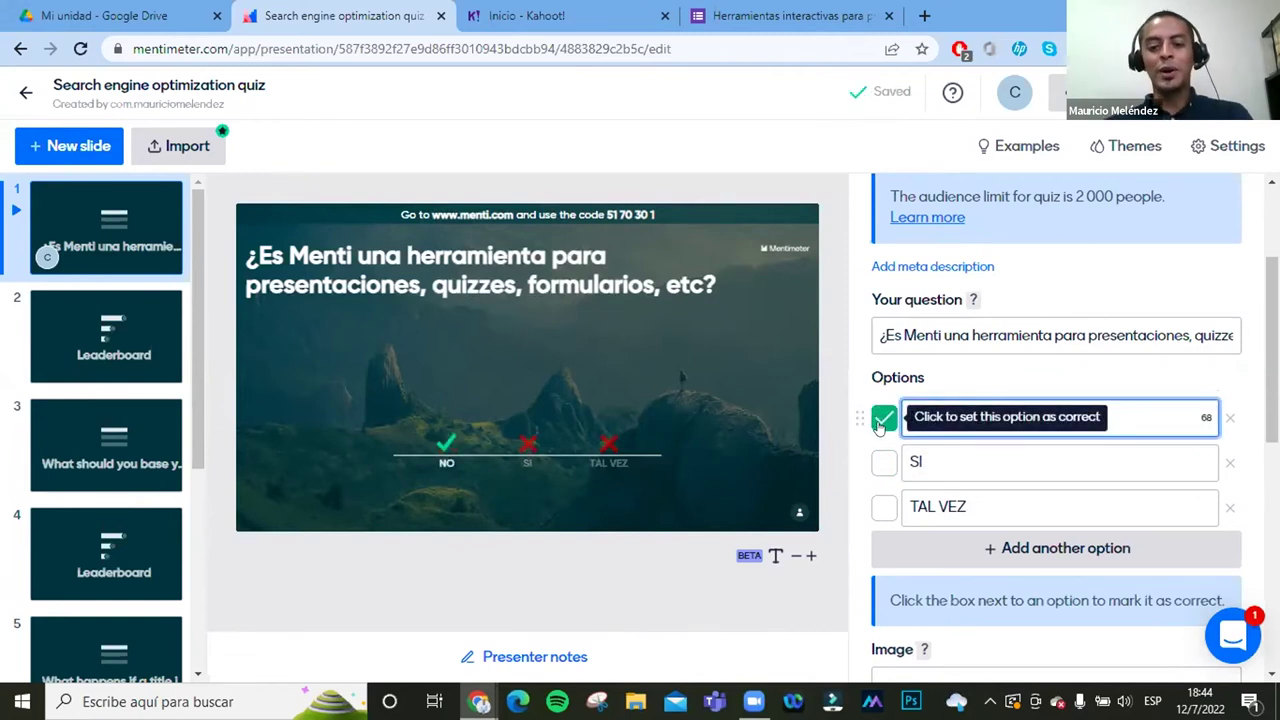
pyautogui.click(880, 421)
pyautogui.click(883, 462)
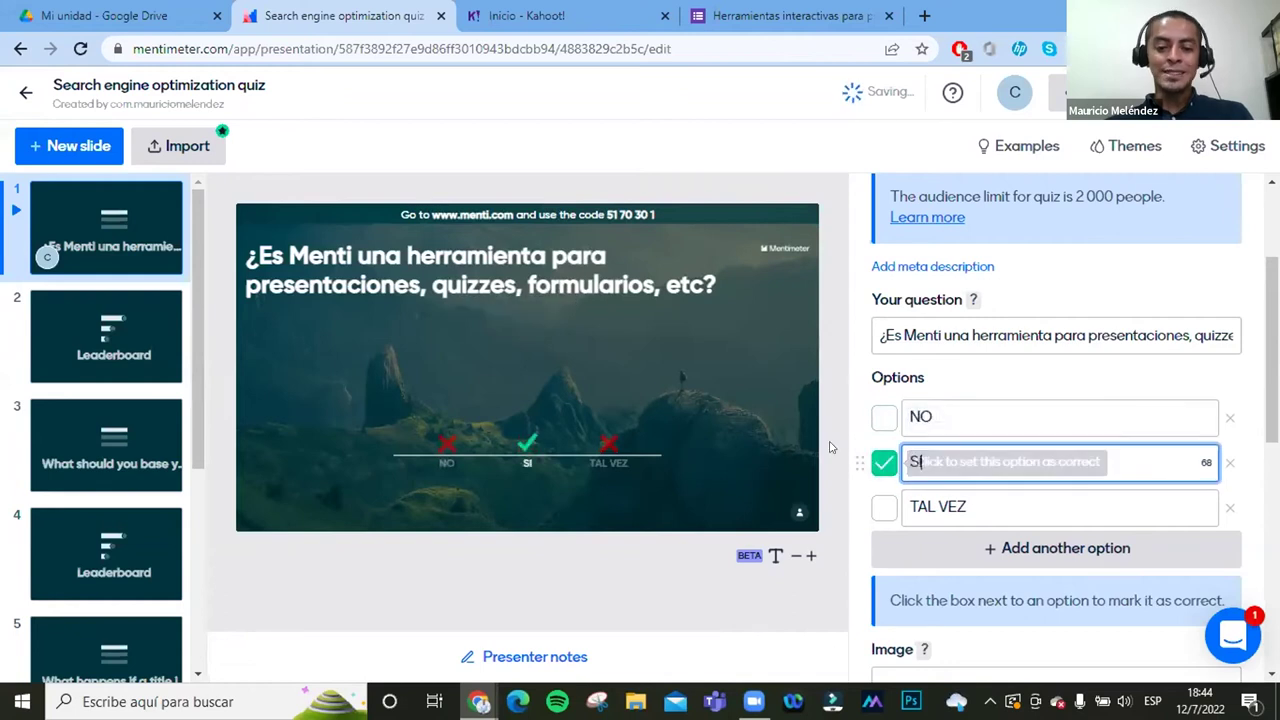
pyautogui.click(882, 462)
pyautogui.click(879, 418)
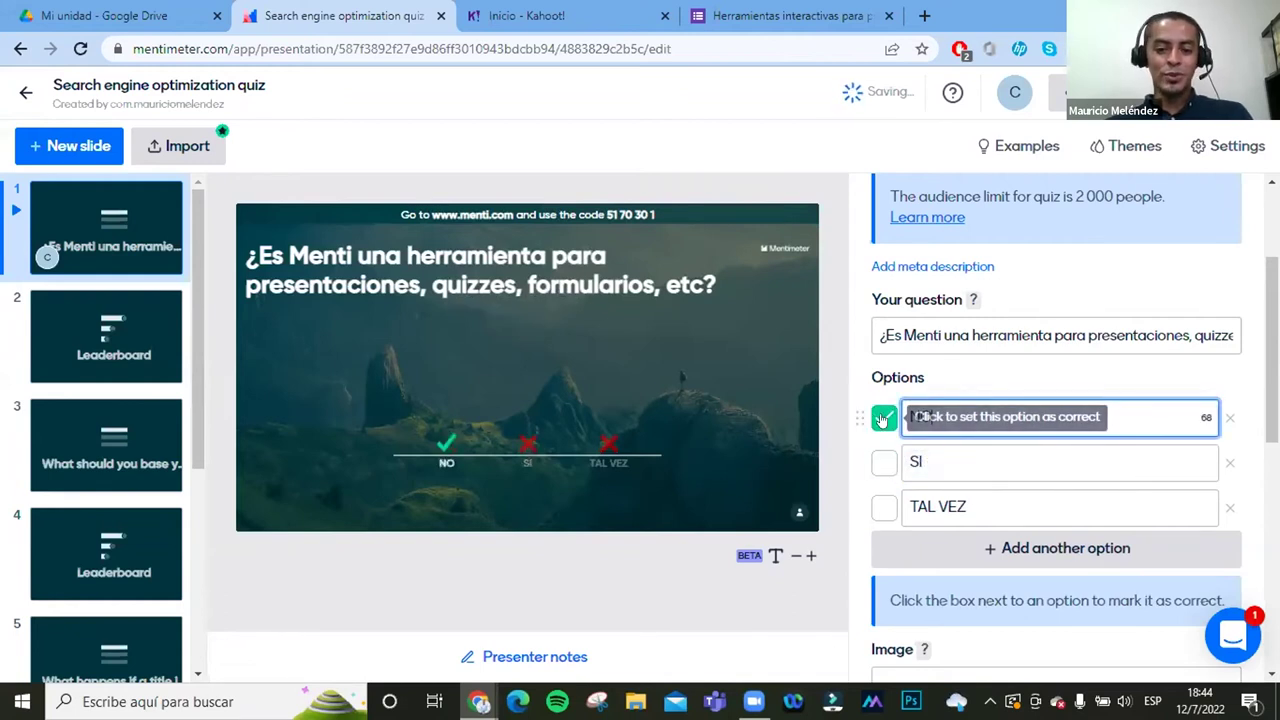
pyautogui.click(882, 419)
pyautogui.click(885, 460)
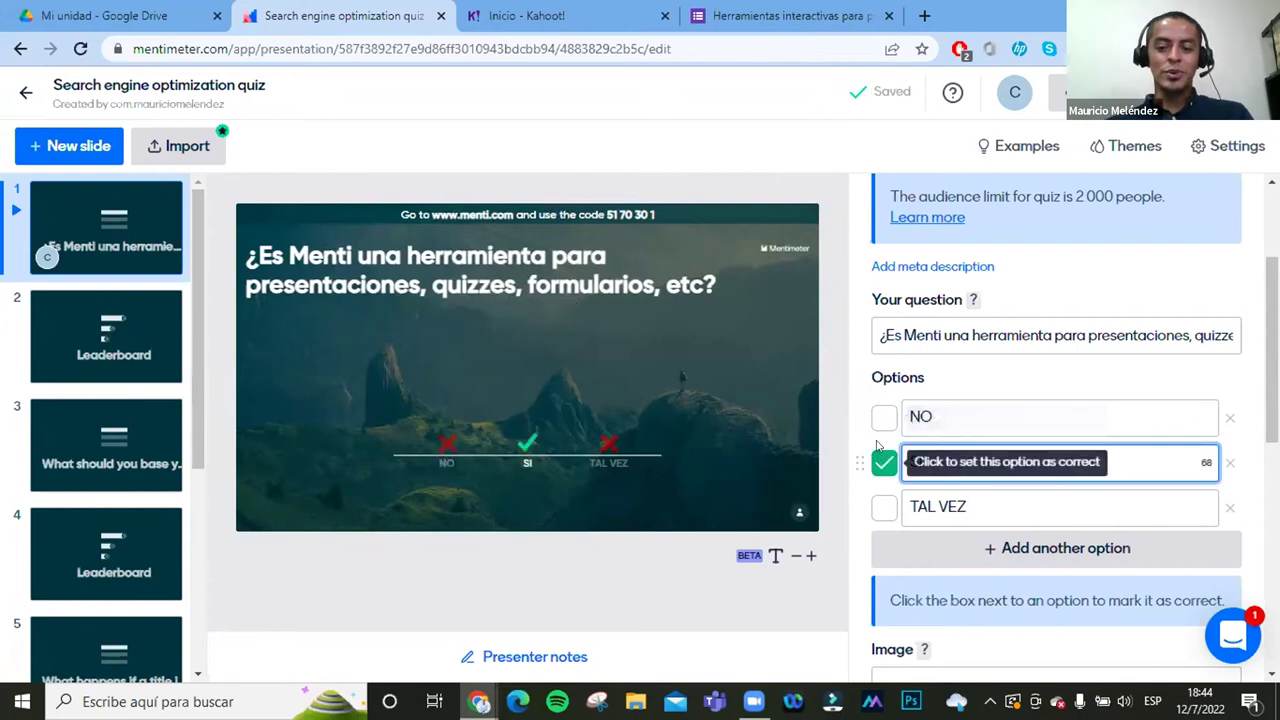
pyautogui.click(878, 423)
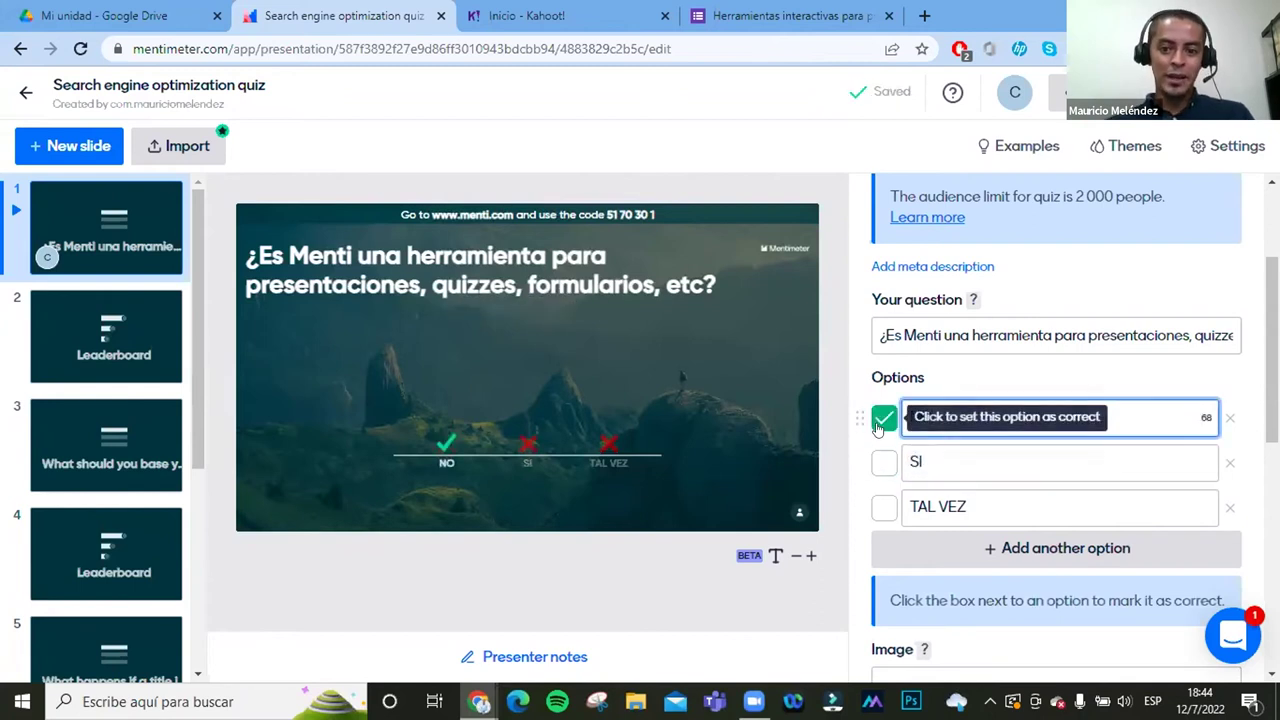
pyautogui.click(879, 512)
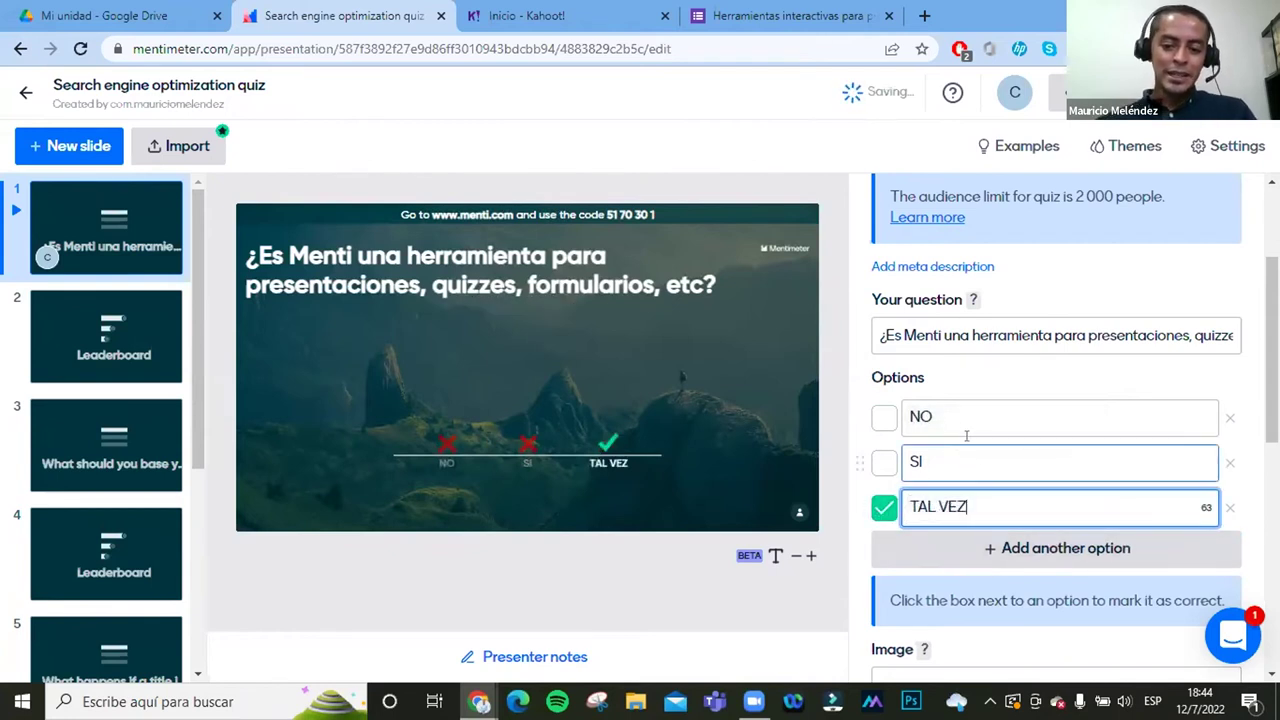
pyautogui.click(880, 462)
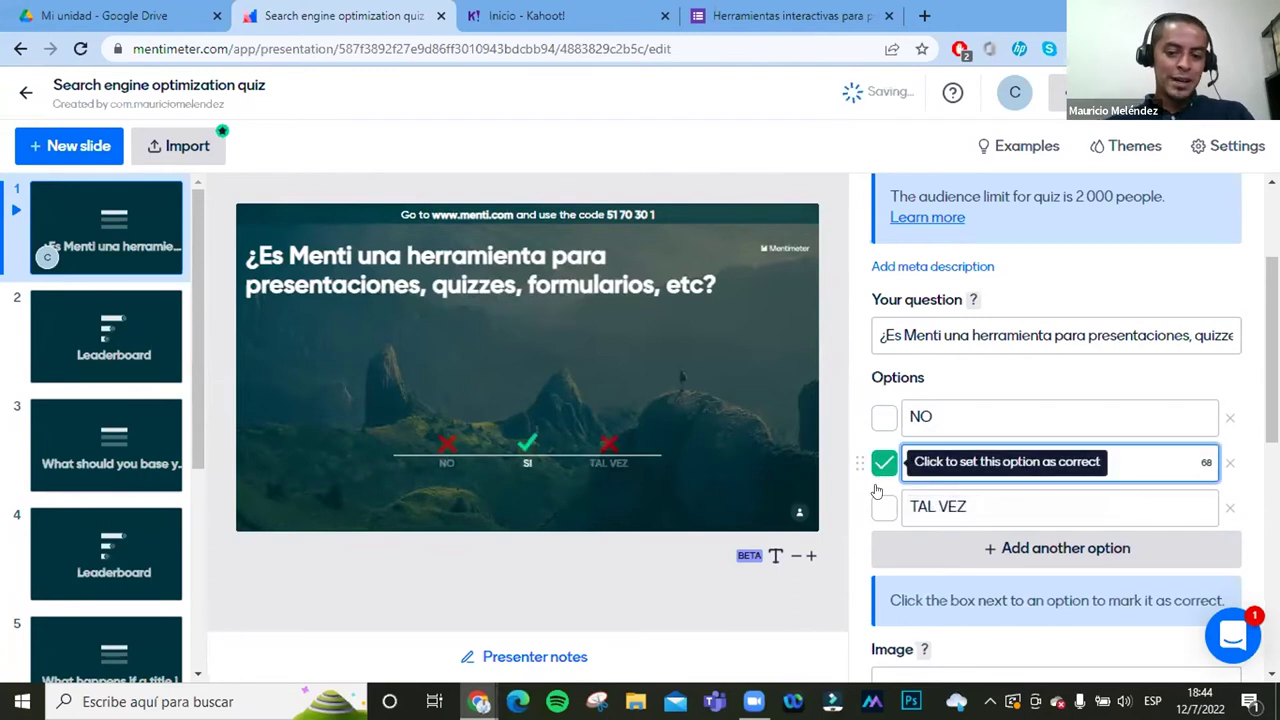
# Step: Add a fourth answer option to the first question and remove it again
pyautogui.scroll(-1, 1026, 495)
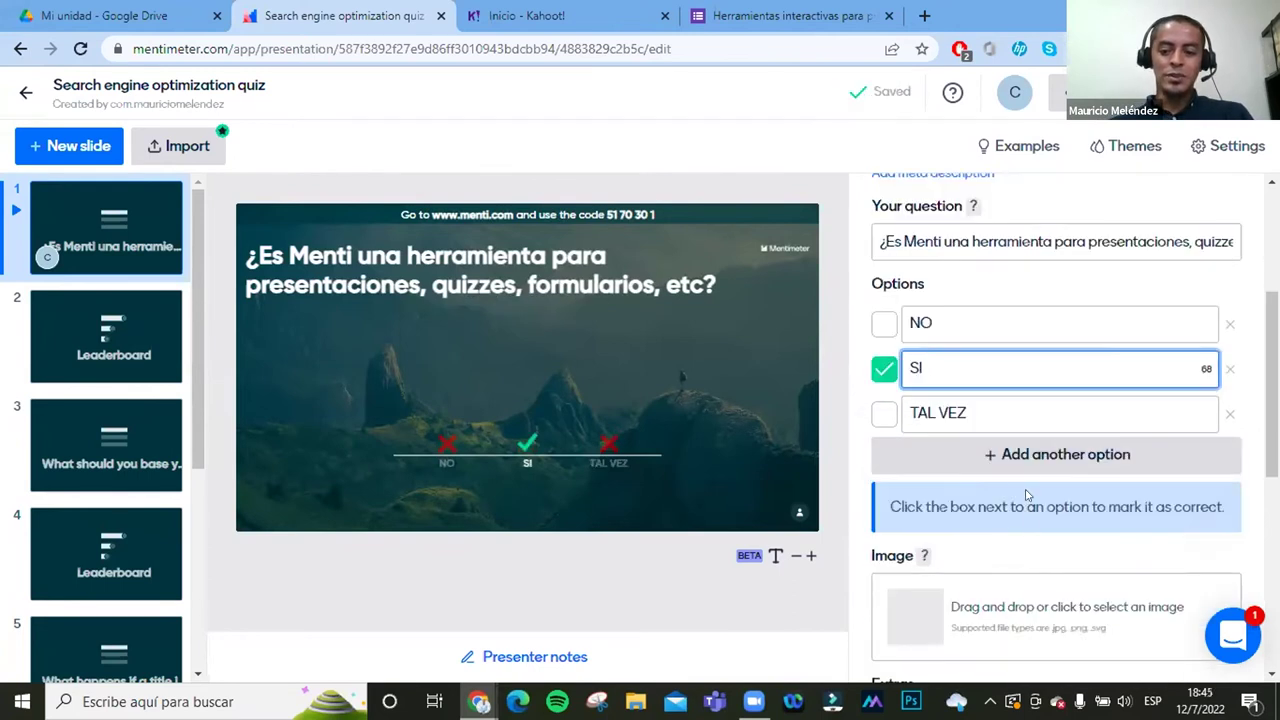
pyautogui.click(1026, 459)
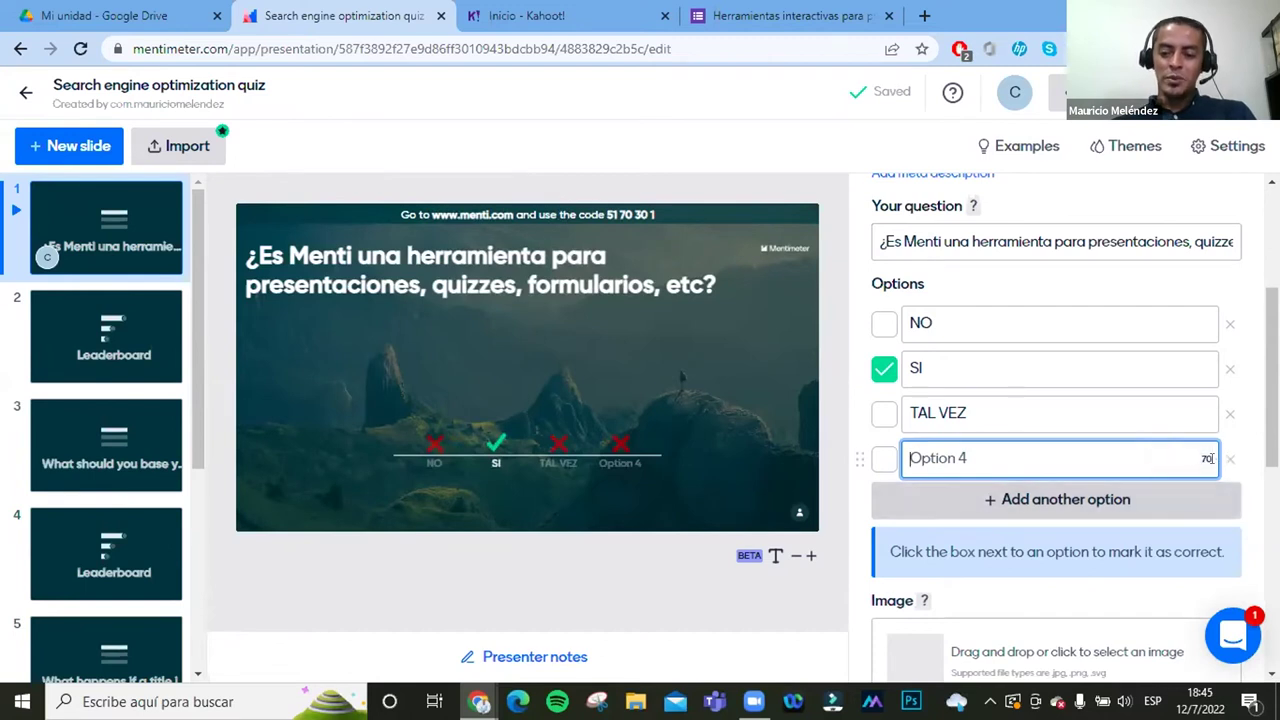
pyautogui.click(1230, 459)
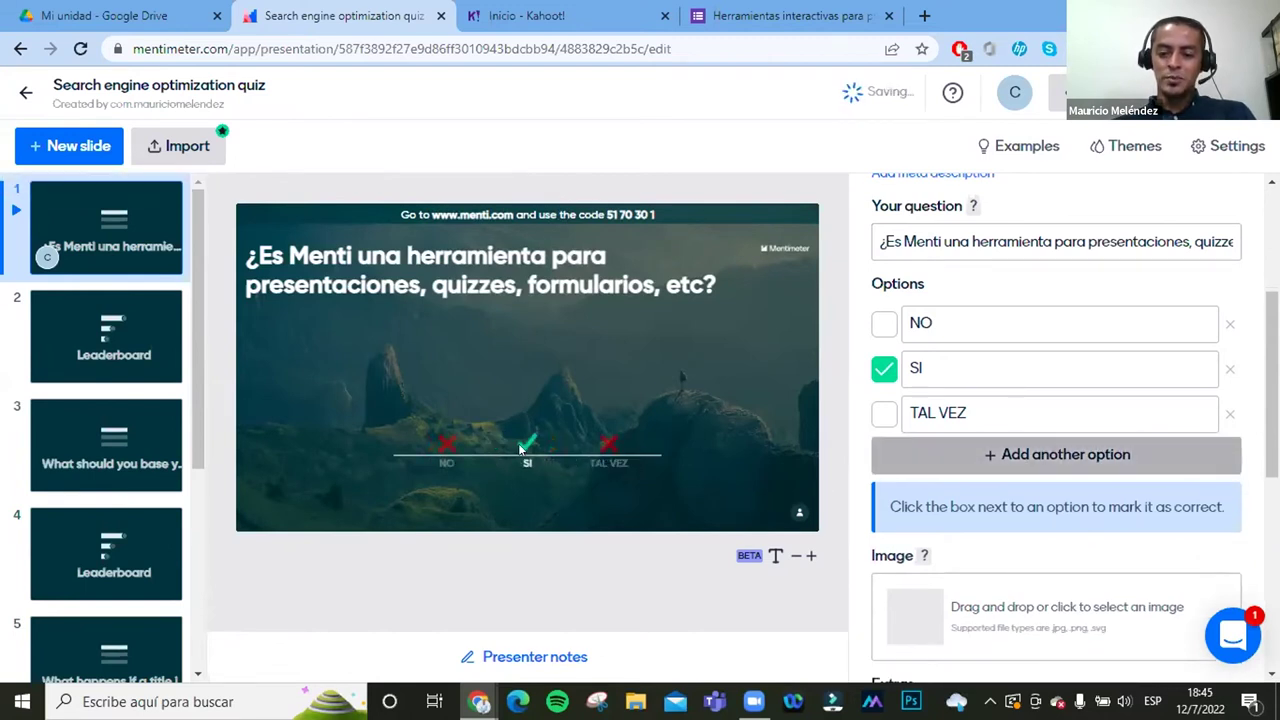
# Step: Review the first question's image, answer time, scoring, music and leaderboard settings
pyautogui.scroll(-3, 879, 440)
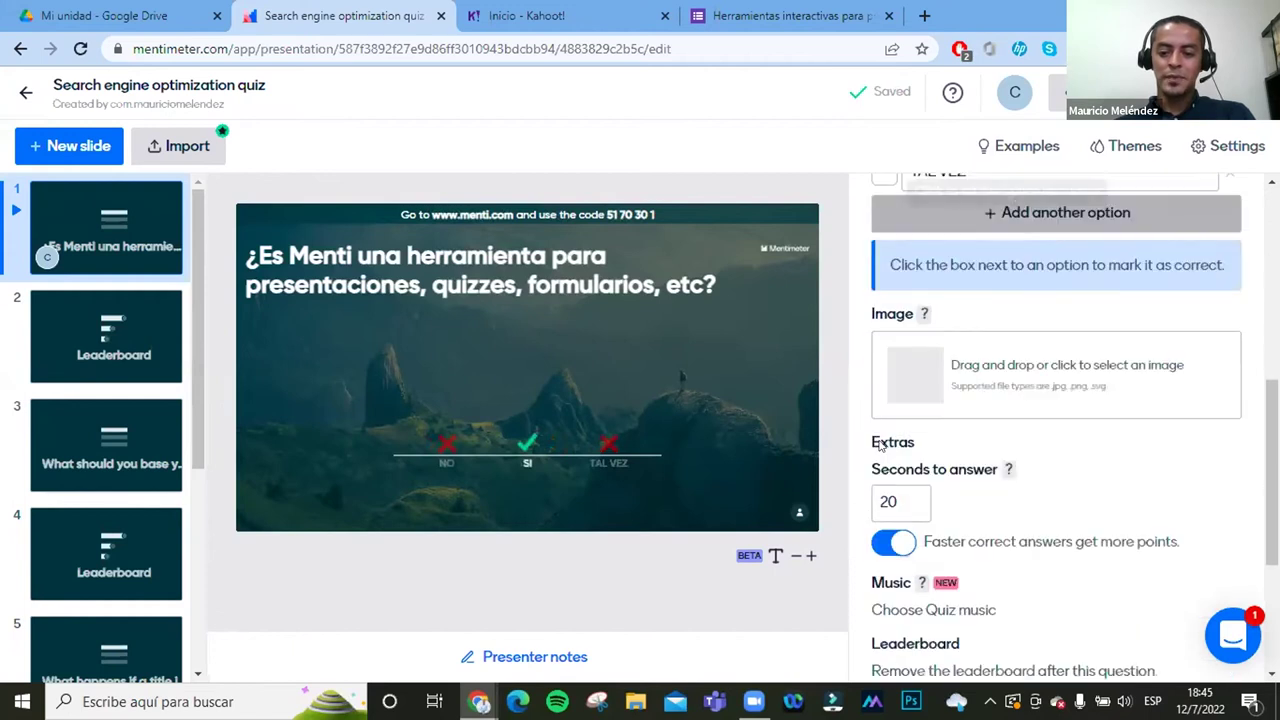
pyautogui.scroll(1, 879, 445)
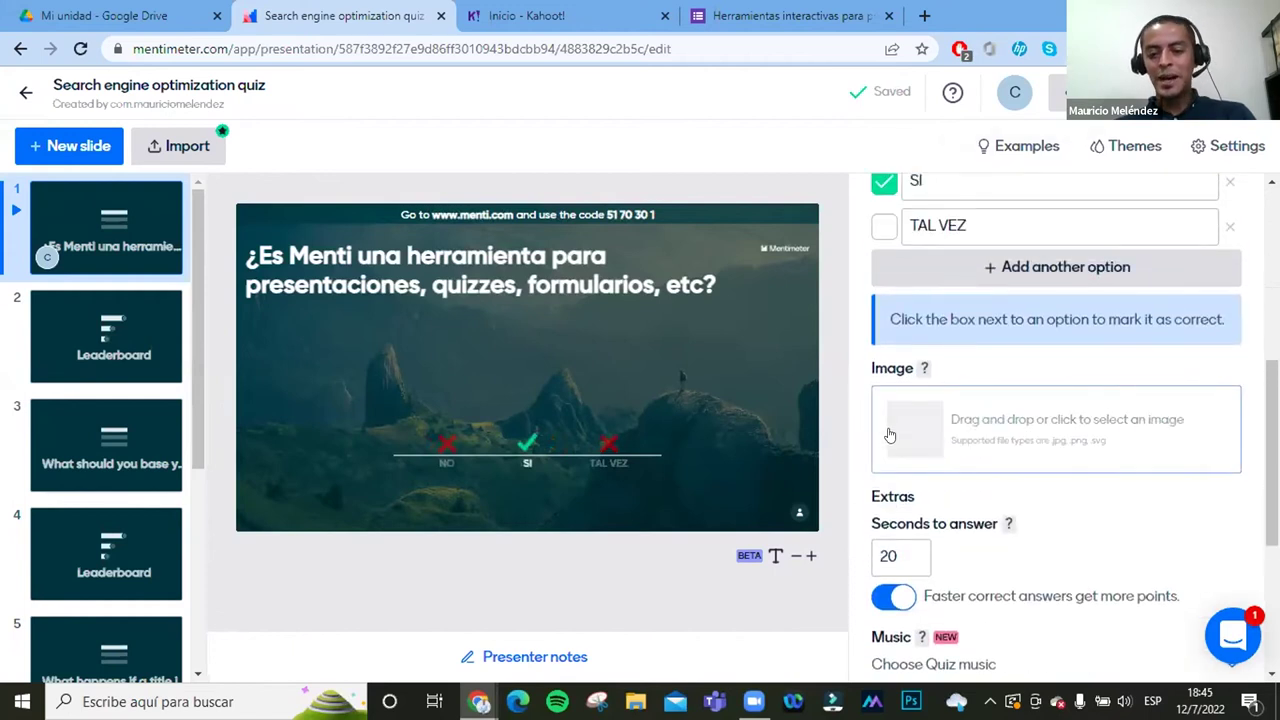
pyautogui.scroll(-1, 886, 460)
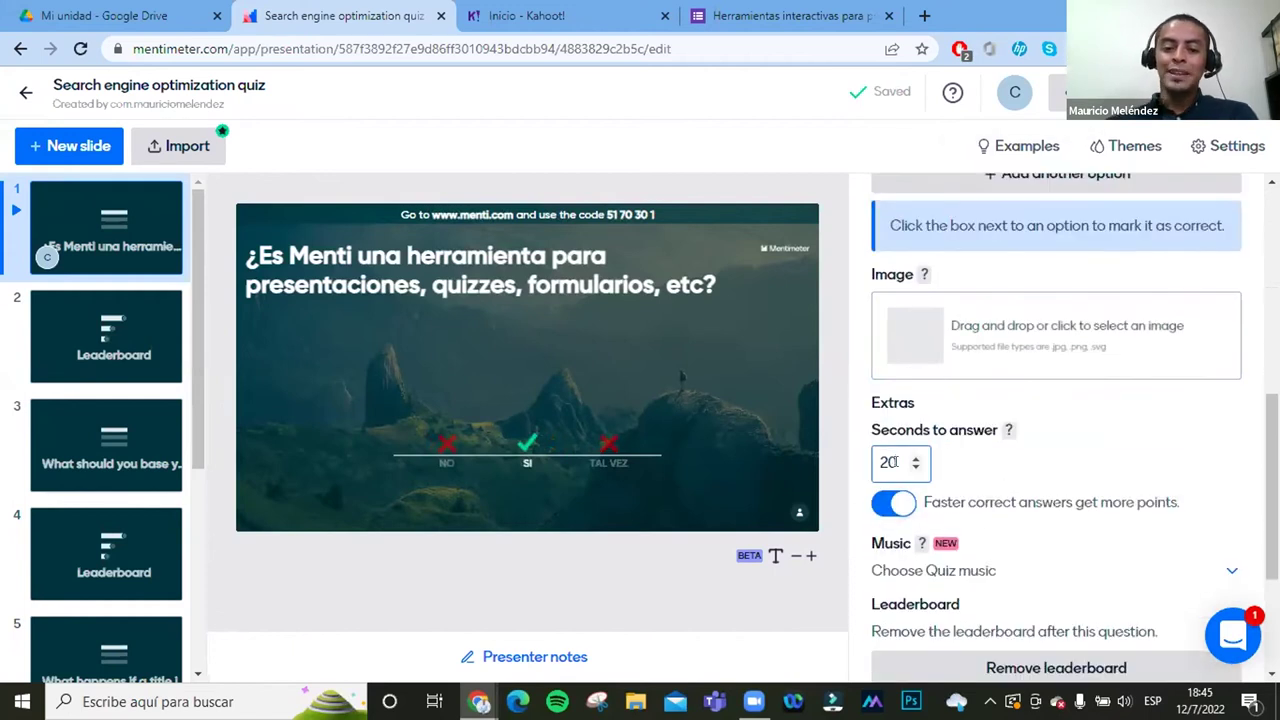
pyautogui.scroll(-2, 936, 472)
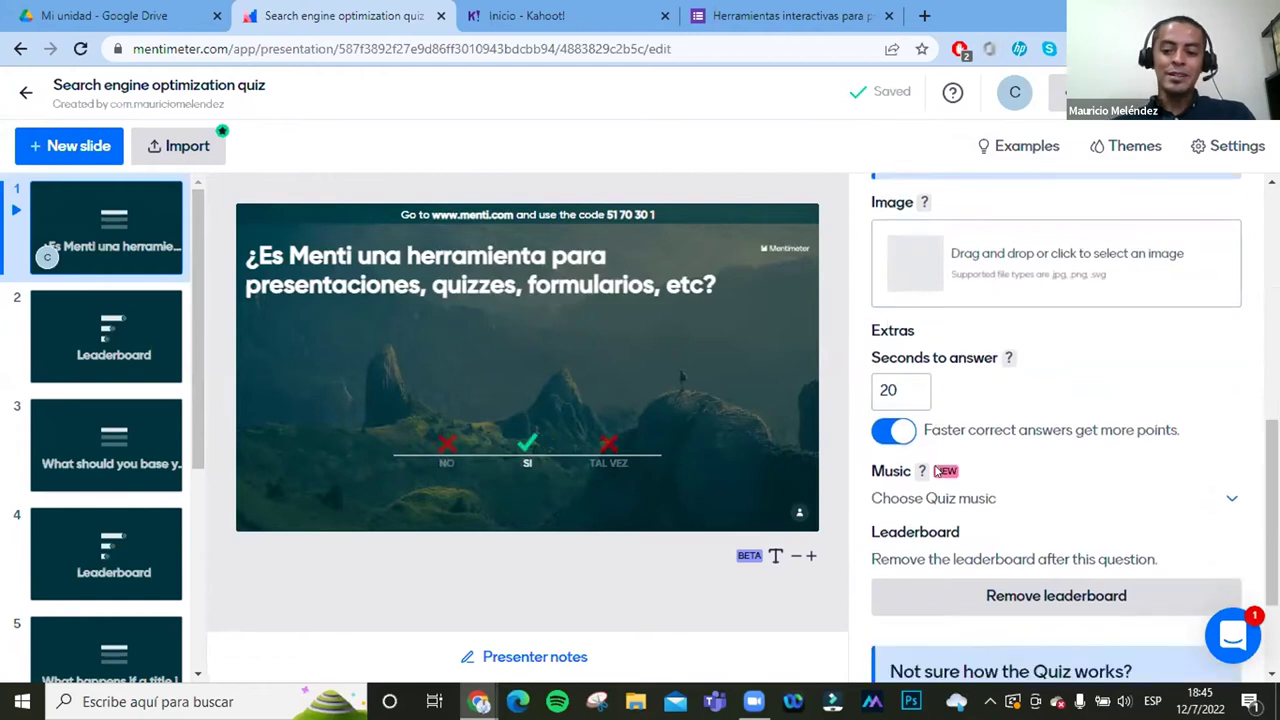
pyautogui.scroll(4, 936, 472)
pyautogui.scroll(4, 936, 472)
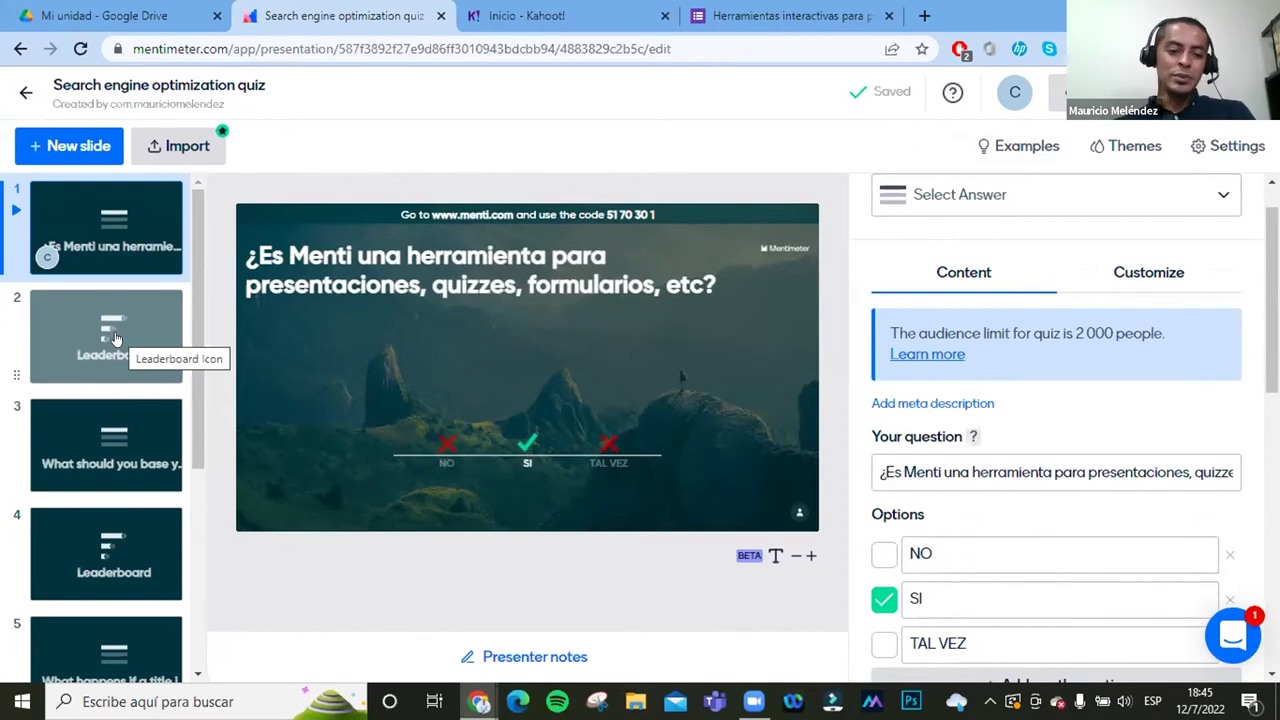
# Step: Retitle the leaderboard on slide 2 as "Puntuación" and return to the question on slide 1
pyautogui.click(115, 339)
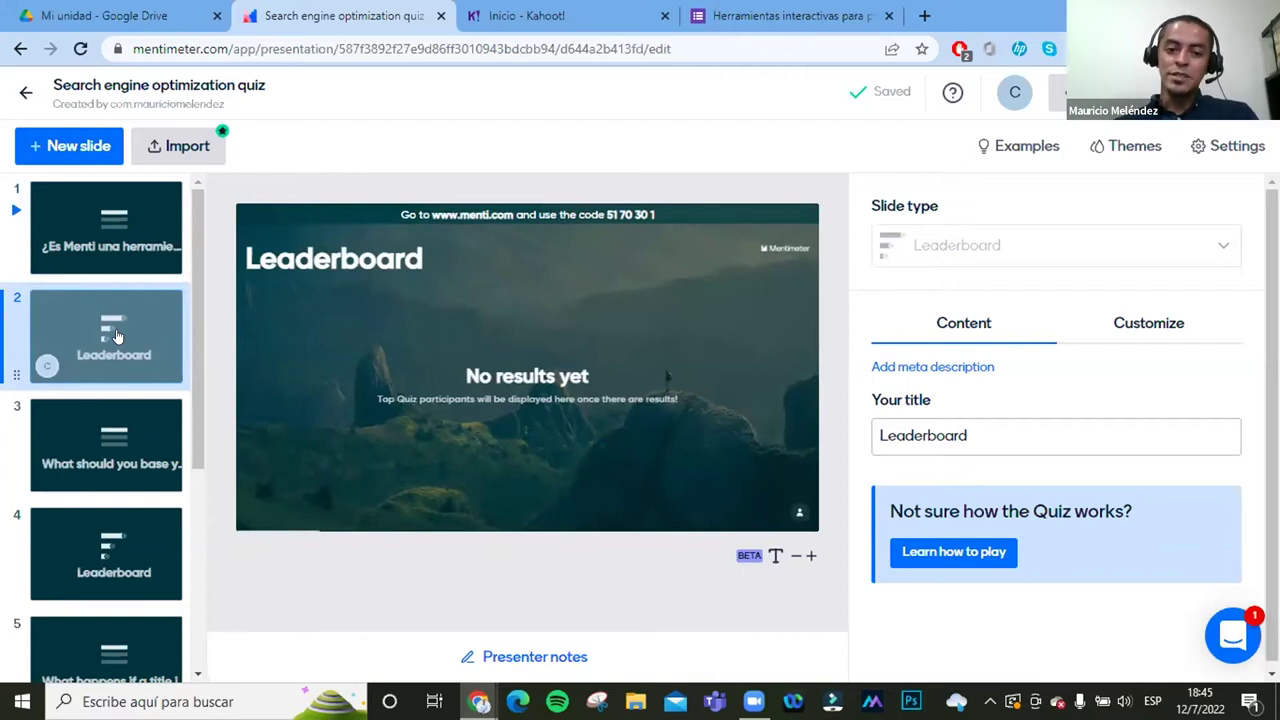
pyautogui.click(984, 432)
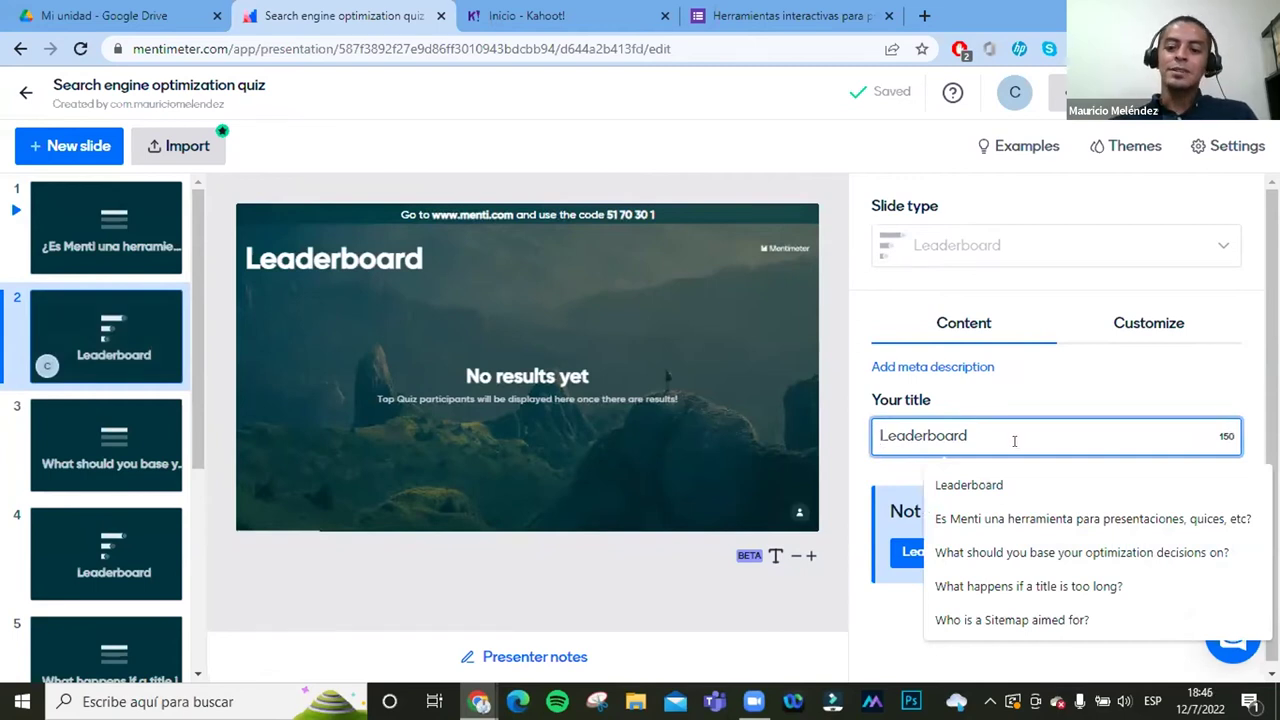
pyautogui.write('PU')
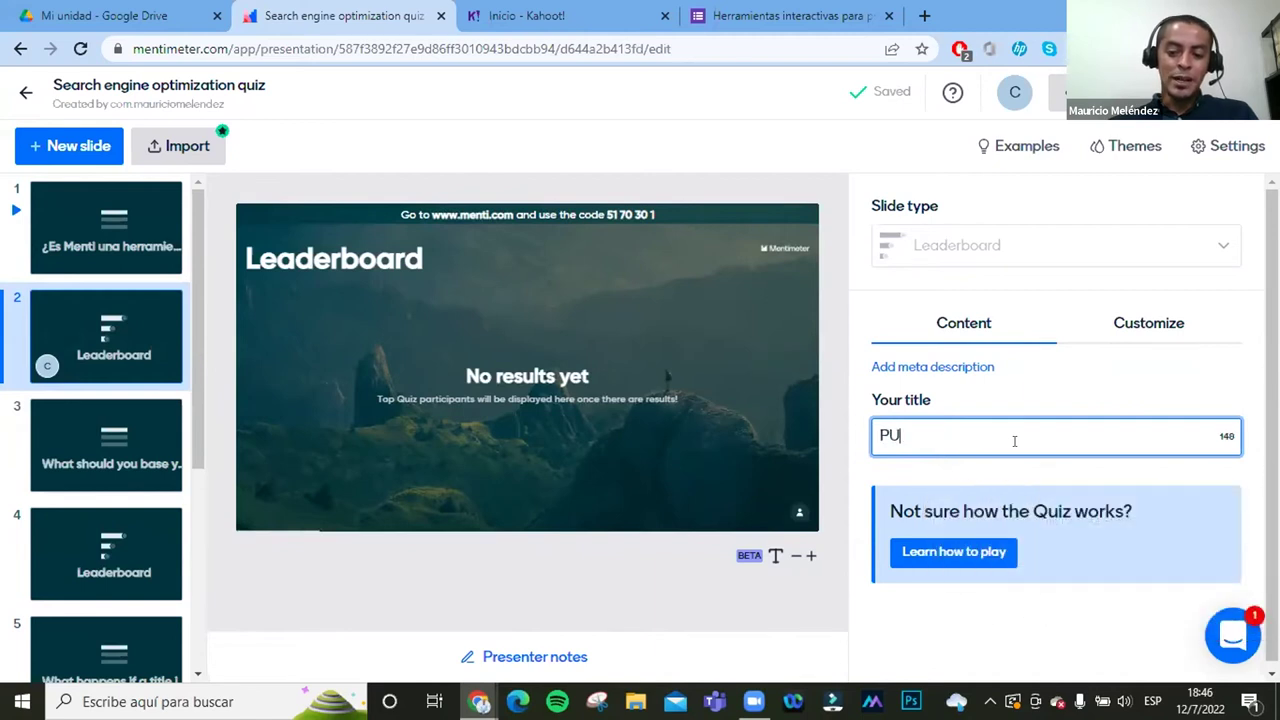
pyautogui.press('BackSpace')
pyautogui.write('untuaci')
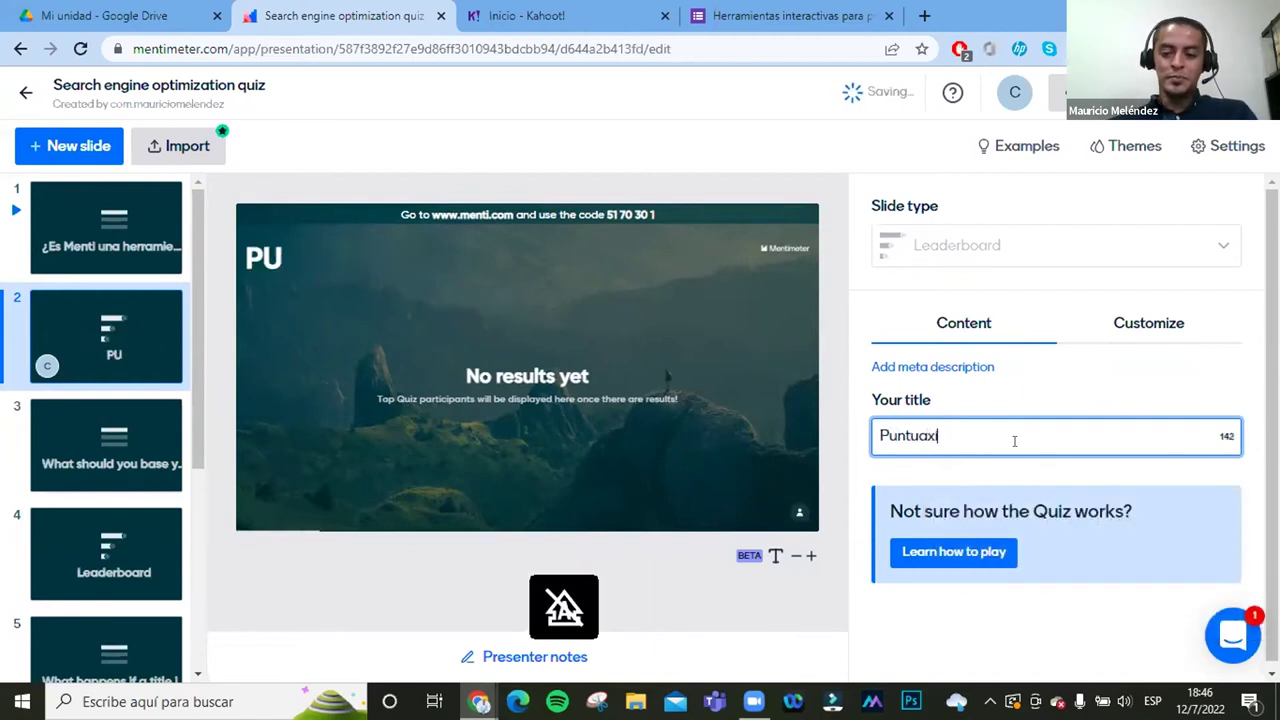
pyautogui.press('BackSpace')
pyautogui.write('ci')
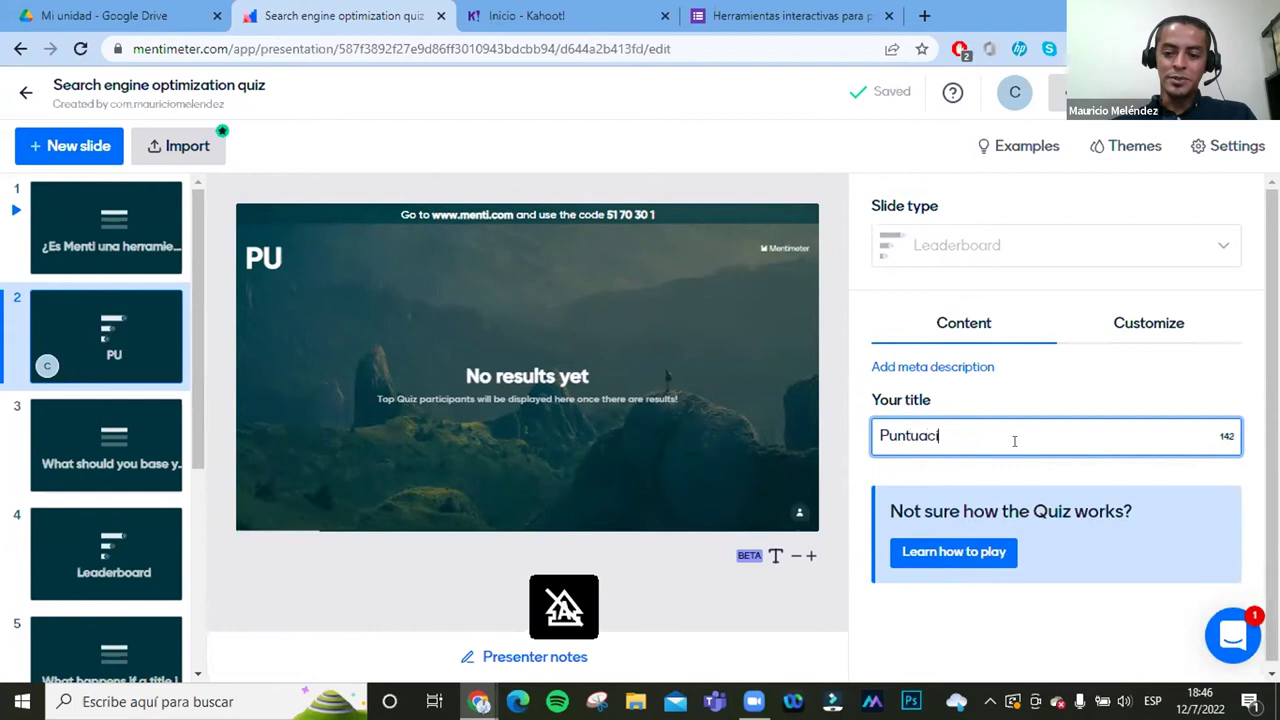
pyautogui.write('ón')
pyautogui.click(1246, 344)
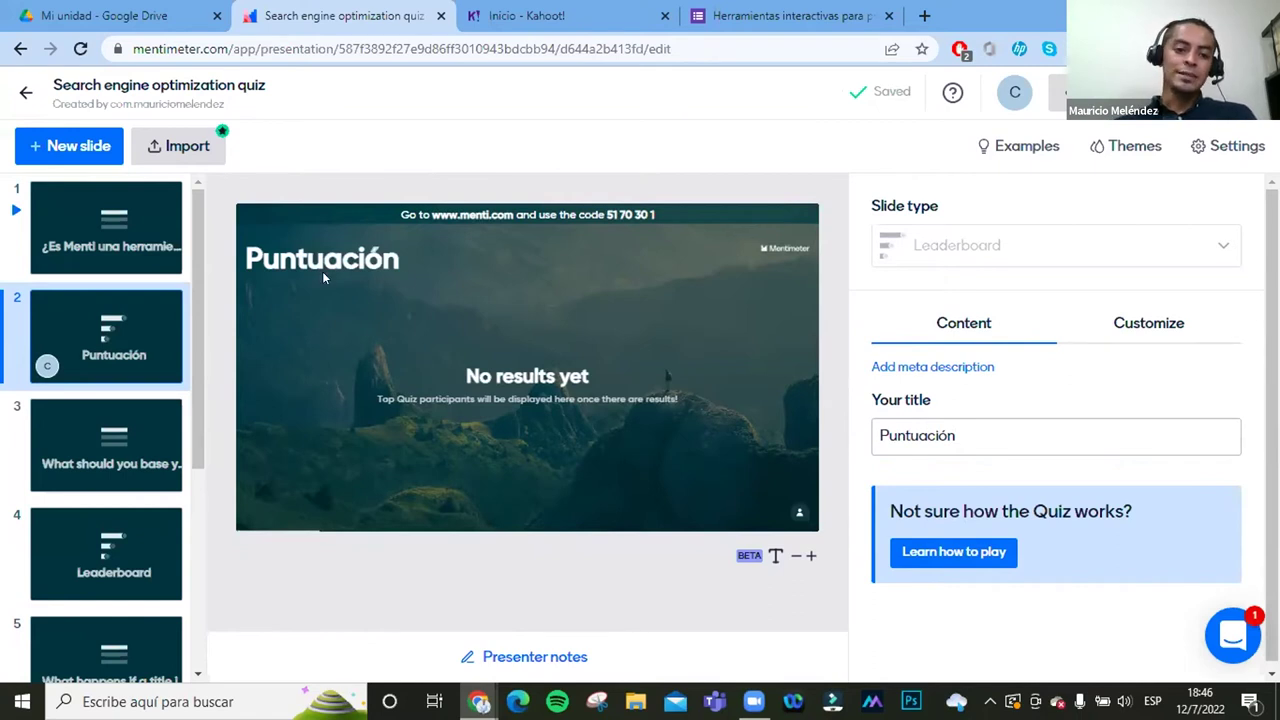
pyautogui.click(112, 256)
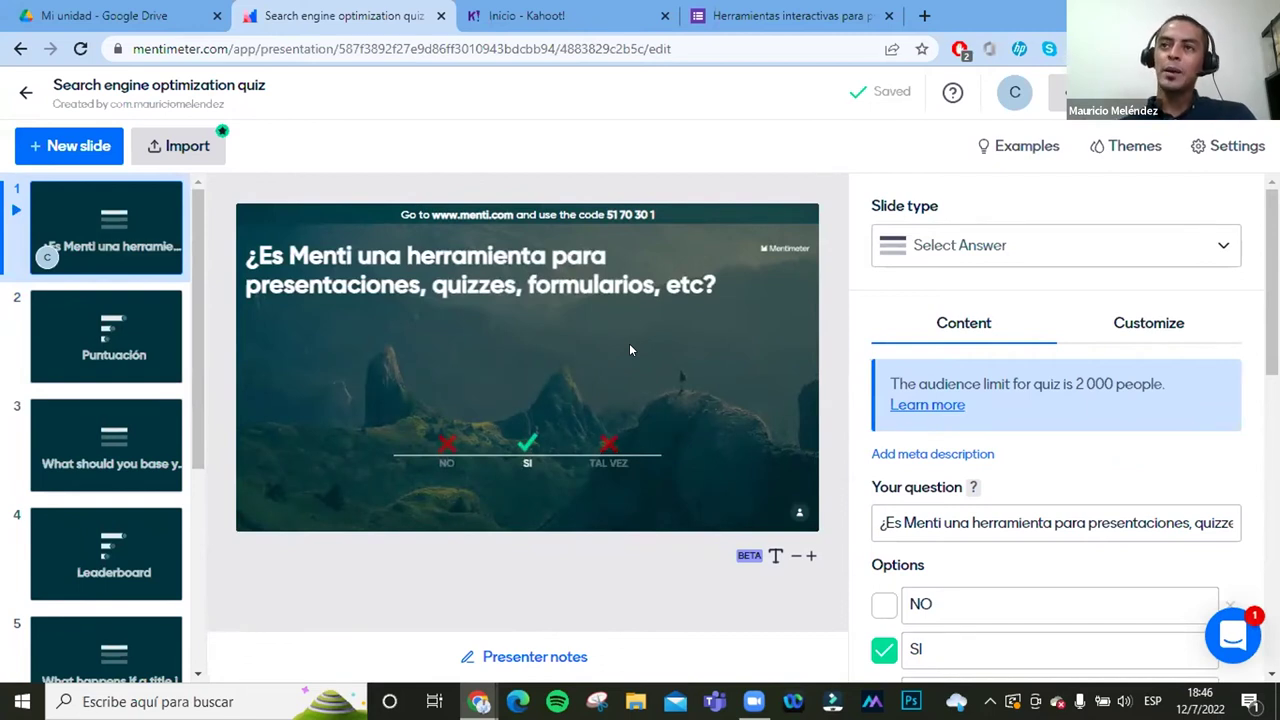
# Step: Present the quiz from the first question to view its join code and waiting screen, and return to the editor
pyautogui.moveTo(650, 215)
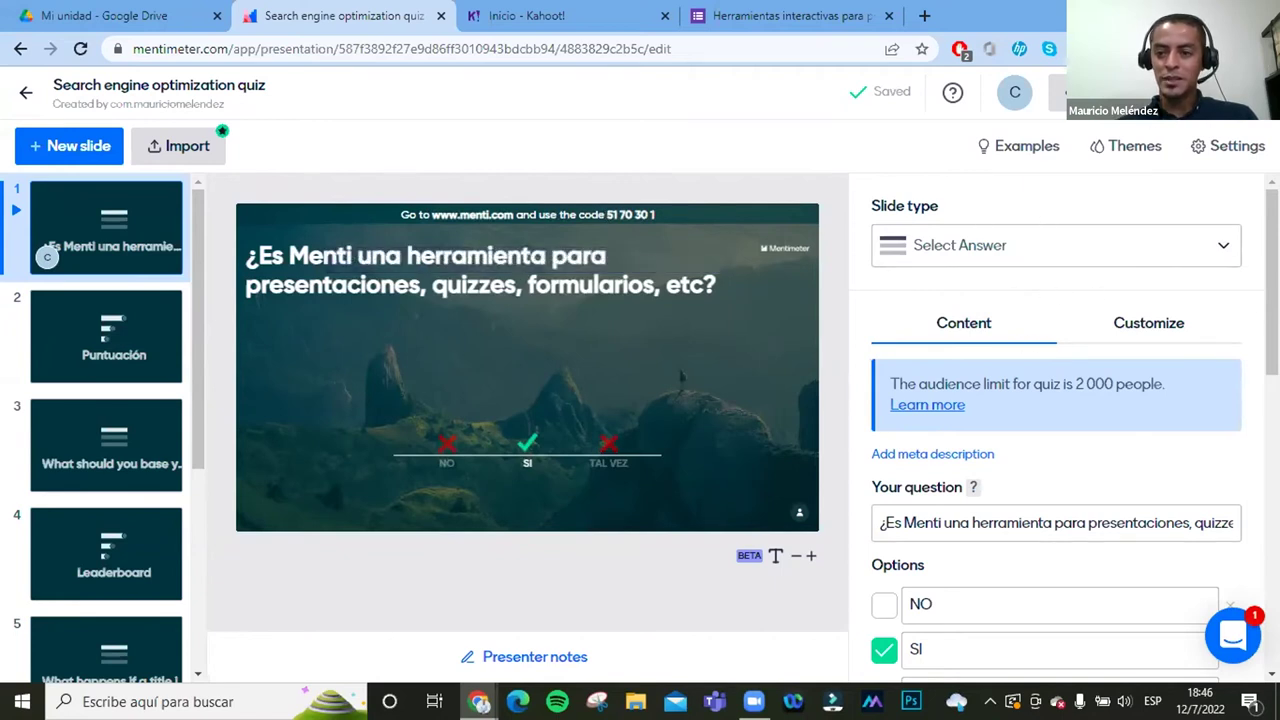
pyautogui.click(1100, 92)
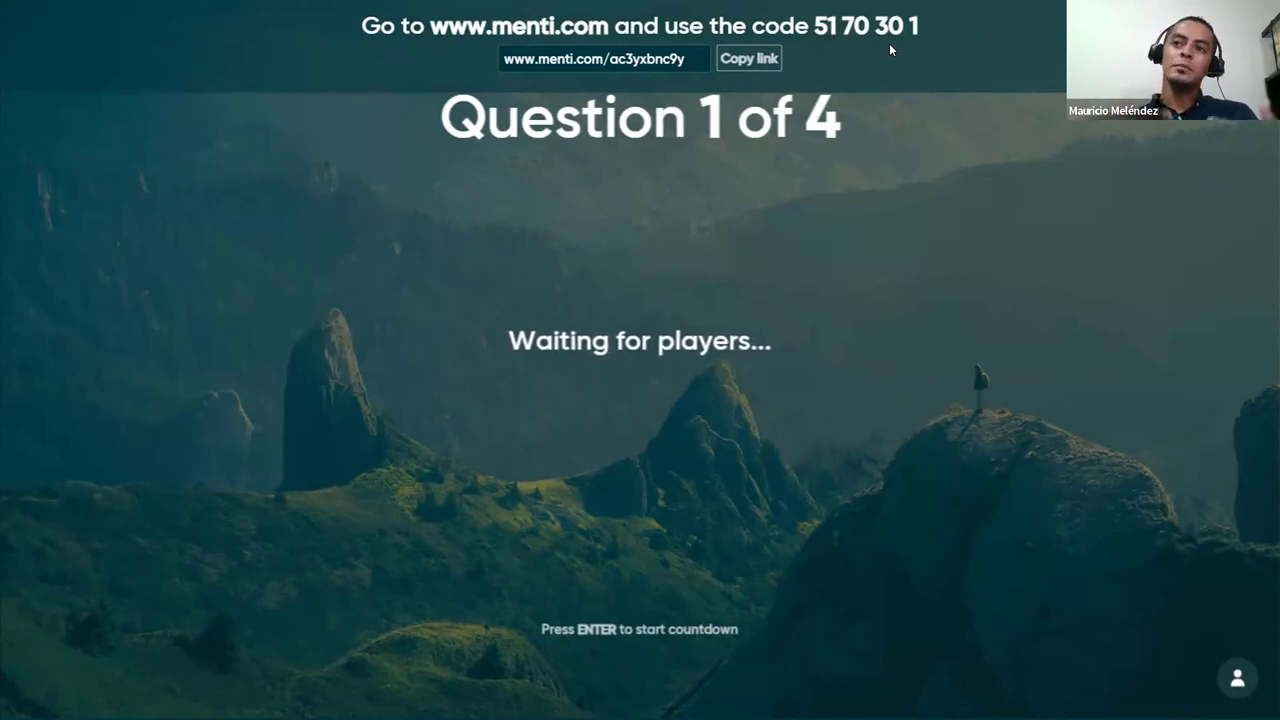
pyautogui.press('Escape')
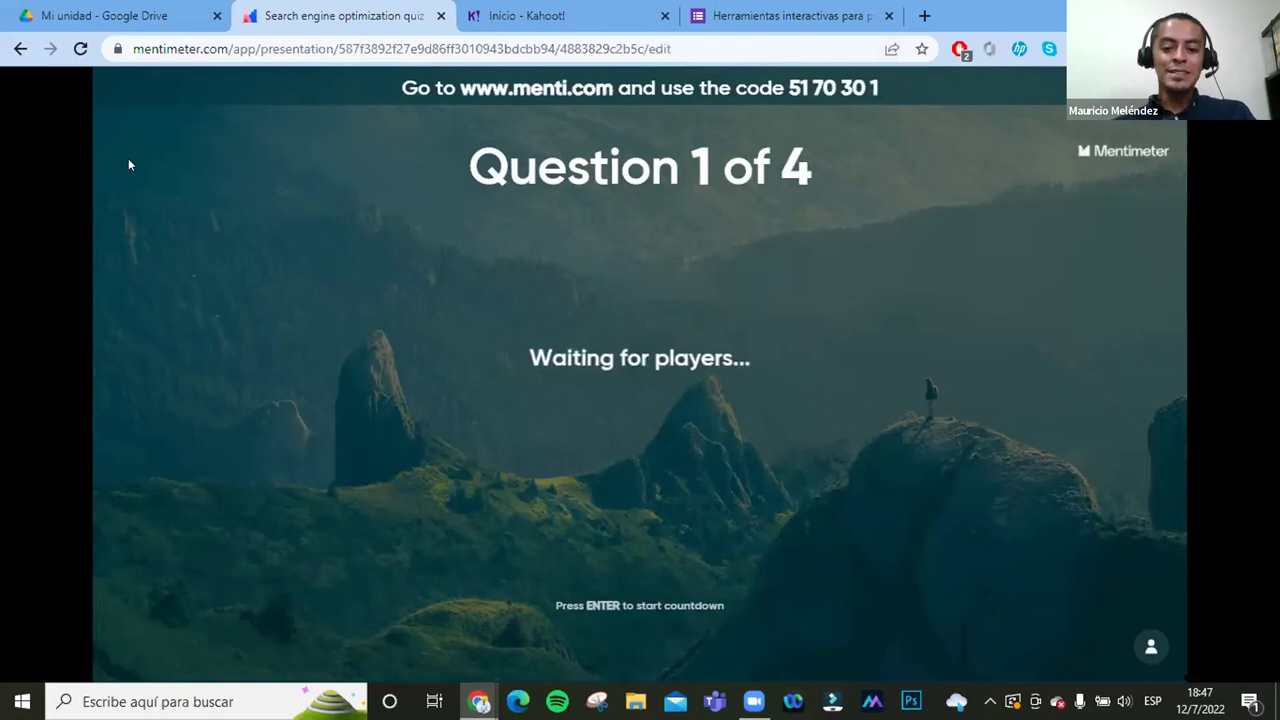
pyautogui.press('Escape')
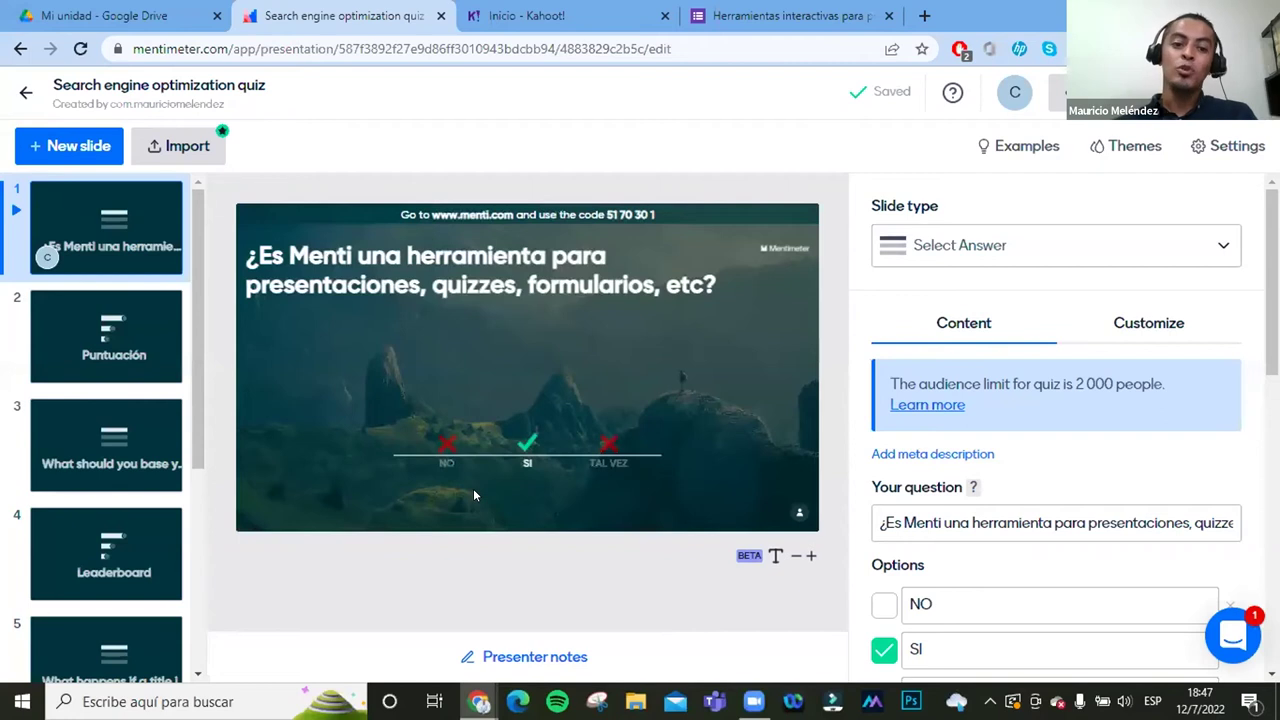
# Step: Replace the question on slide 3 with "¿ La opción de quizzes sirve para...?"
pyautogui.click(100, 340)
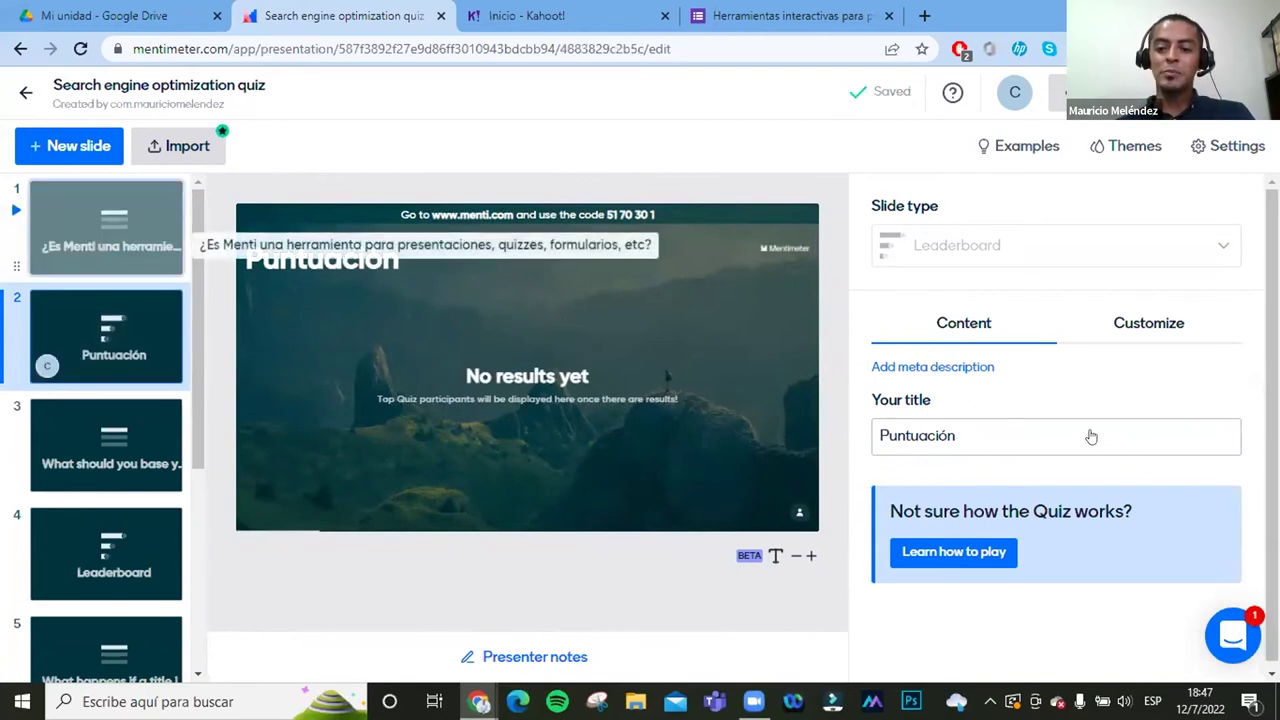
pyautogui.scroll(-1, 1089, 434)
pyautogui.scroll(-5, 965, 490)
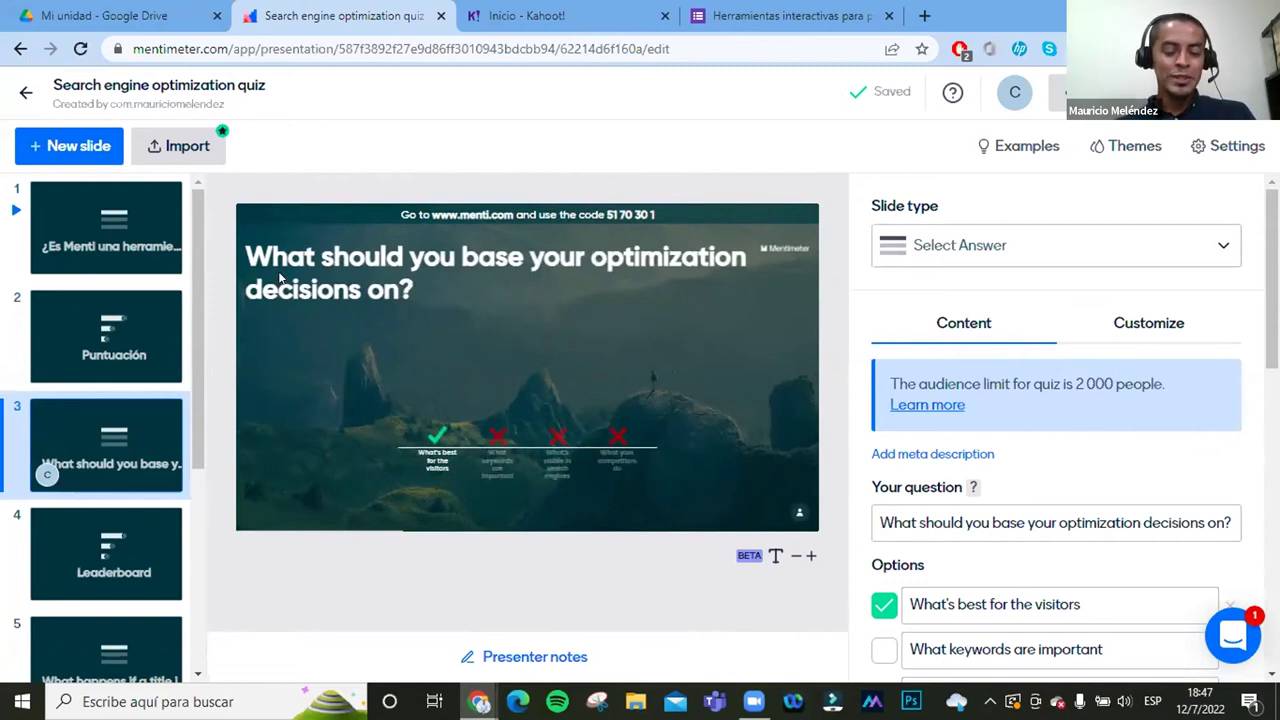
pyautogui.click(1070, 522)
pyautogui.hotkey('ctrl', 'a')
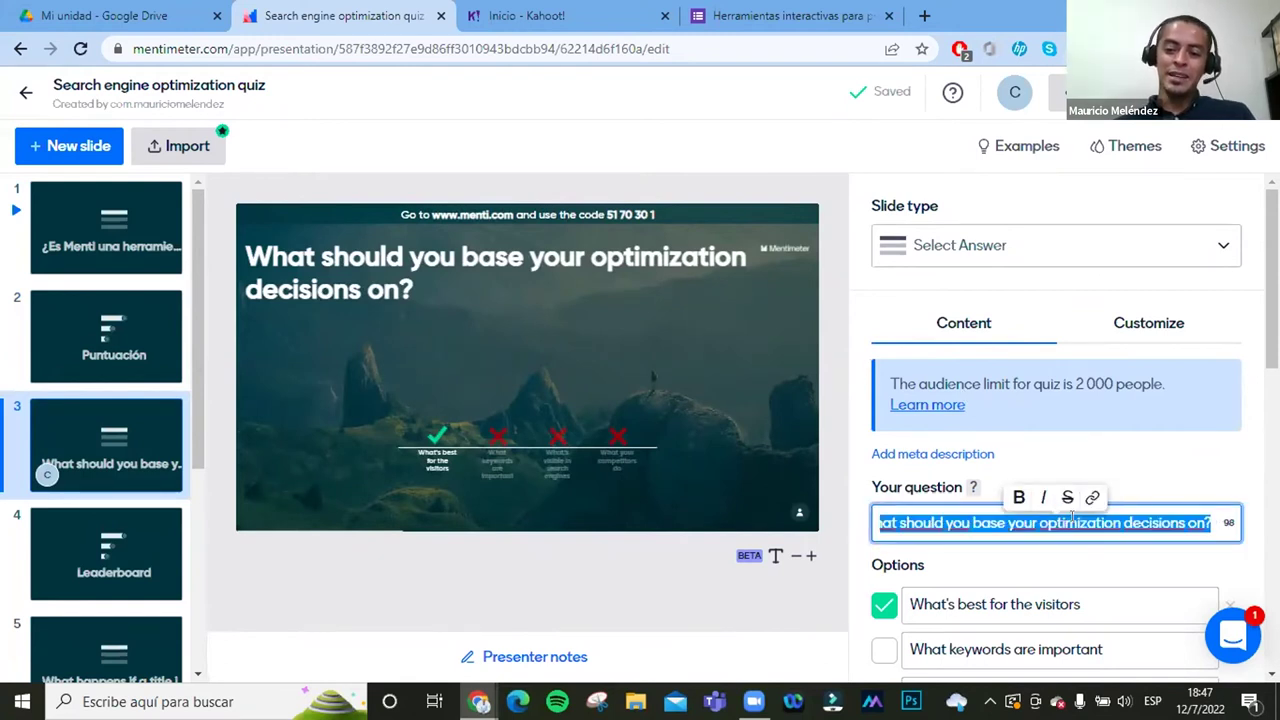
pyautogui.write('¿La opción de quizzes sirve para...?')
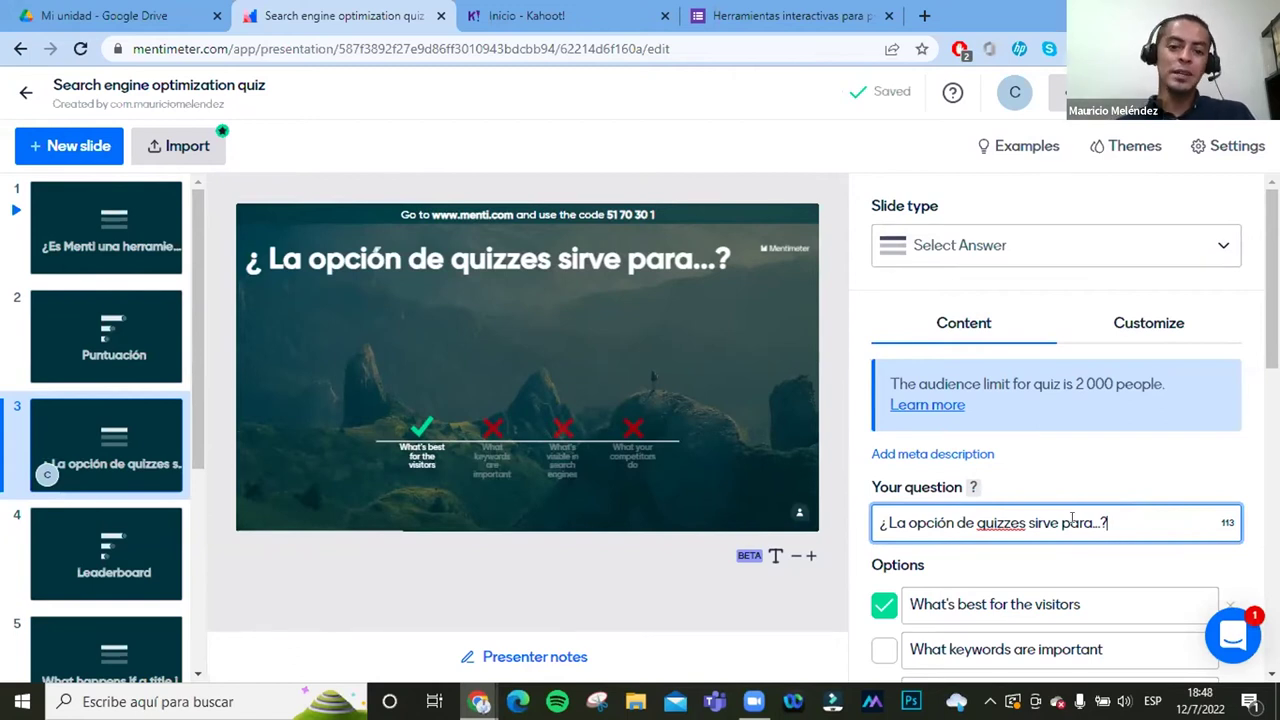
pyautogui.moveTo(444, 218)
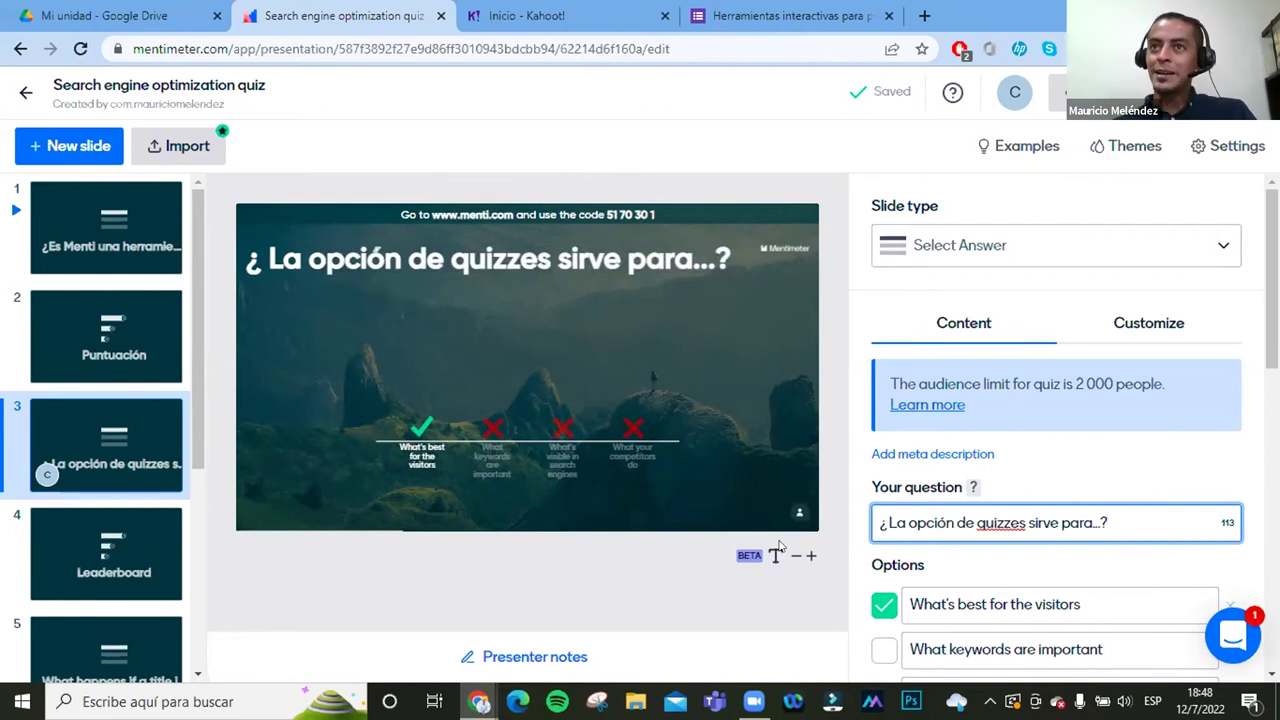
# Step: Change the first answer option on slide 3, marked as correct, to "Para crear quices"
pyautogui.scroll(-1, 997, 606)
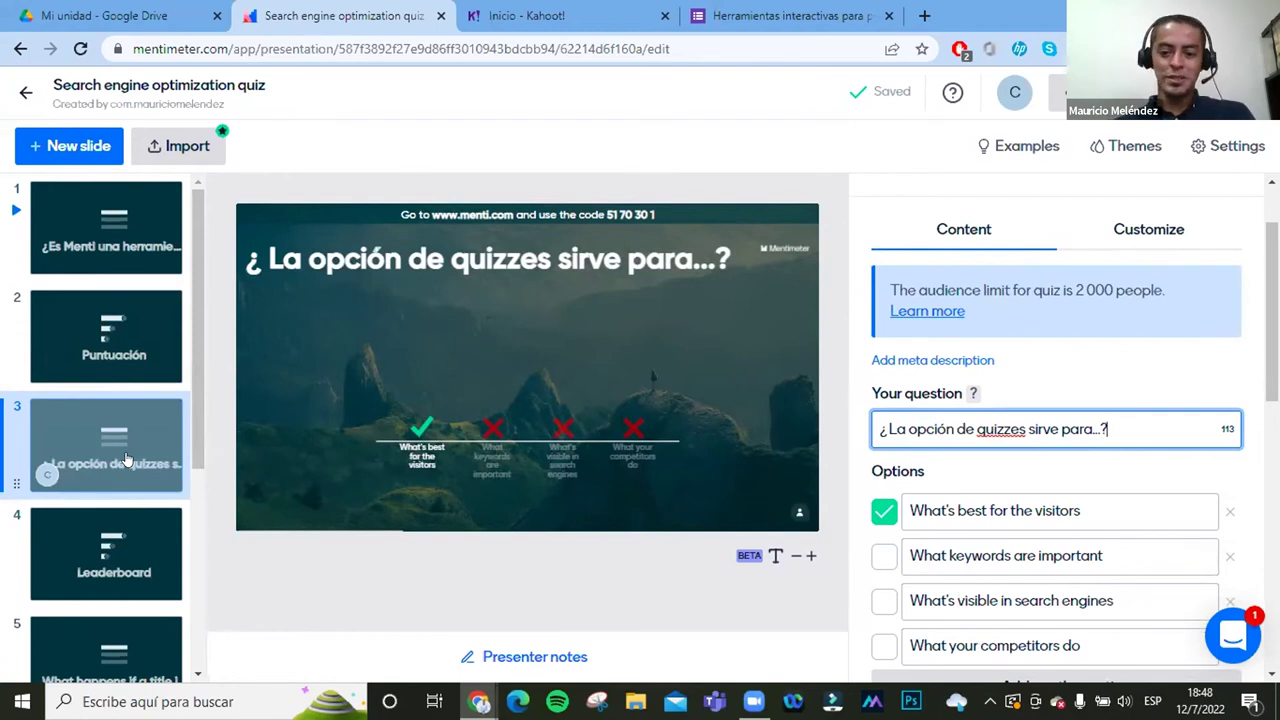
pyautogui.click(652, 377)
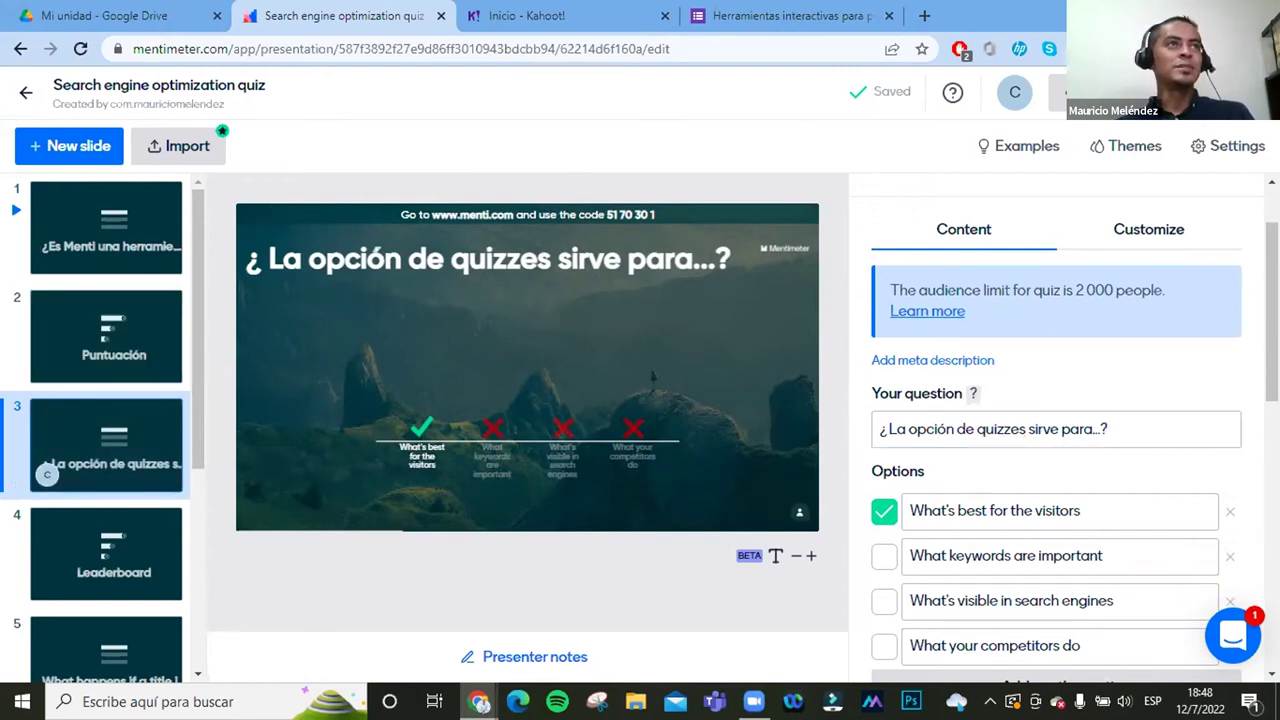
pyautogui.click(1036, 510)
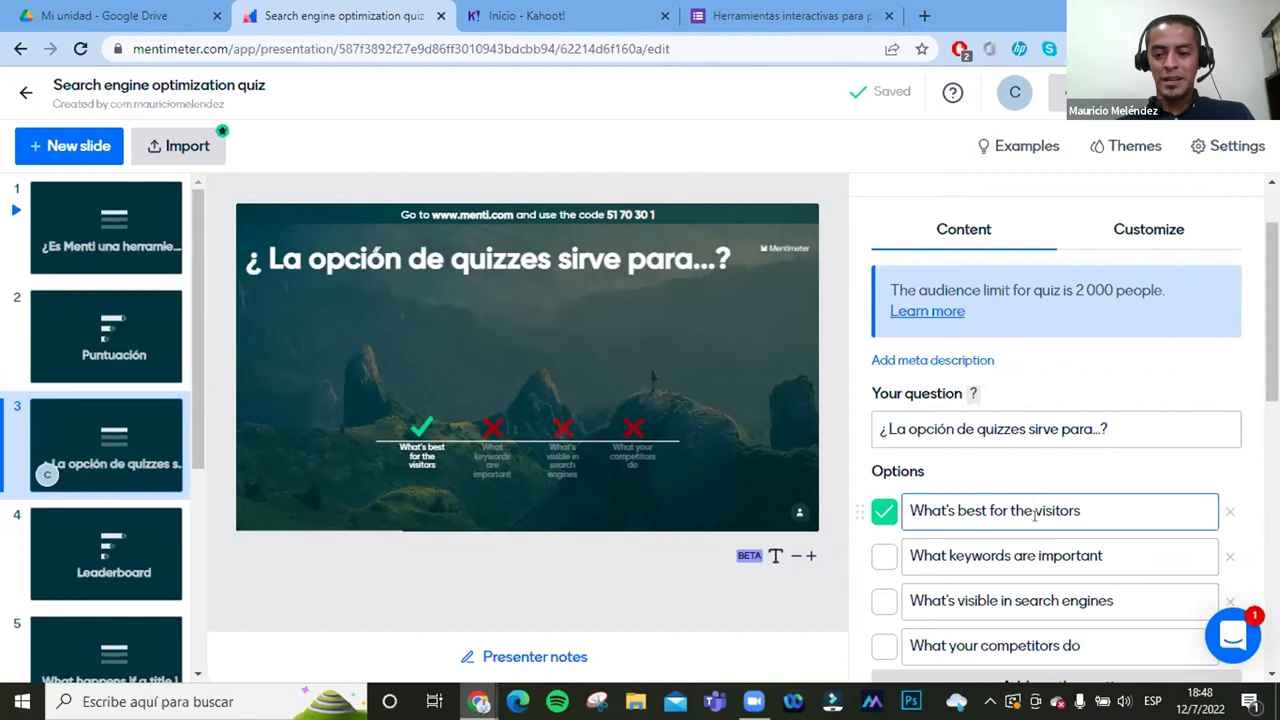
pyautogui.moveTo(1104, 515); pyautogui.dragTo(740, 441)
pyautogui.write('Pa')
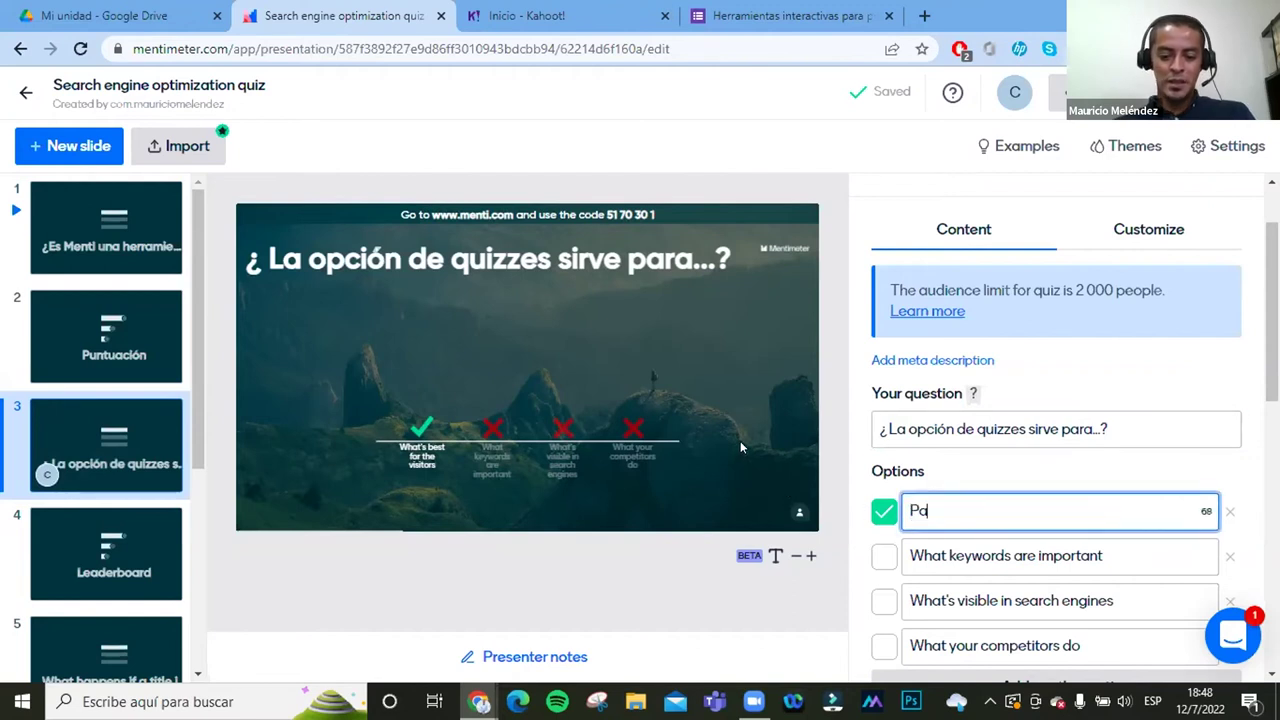
pyautogui.write('ra crear qu')
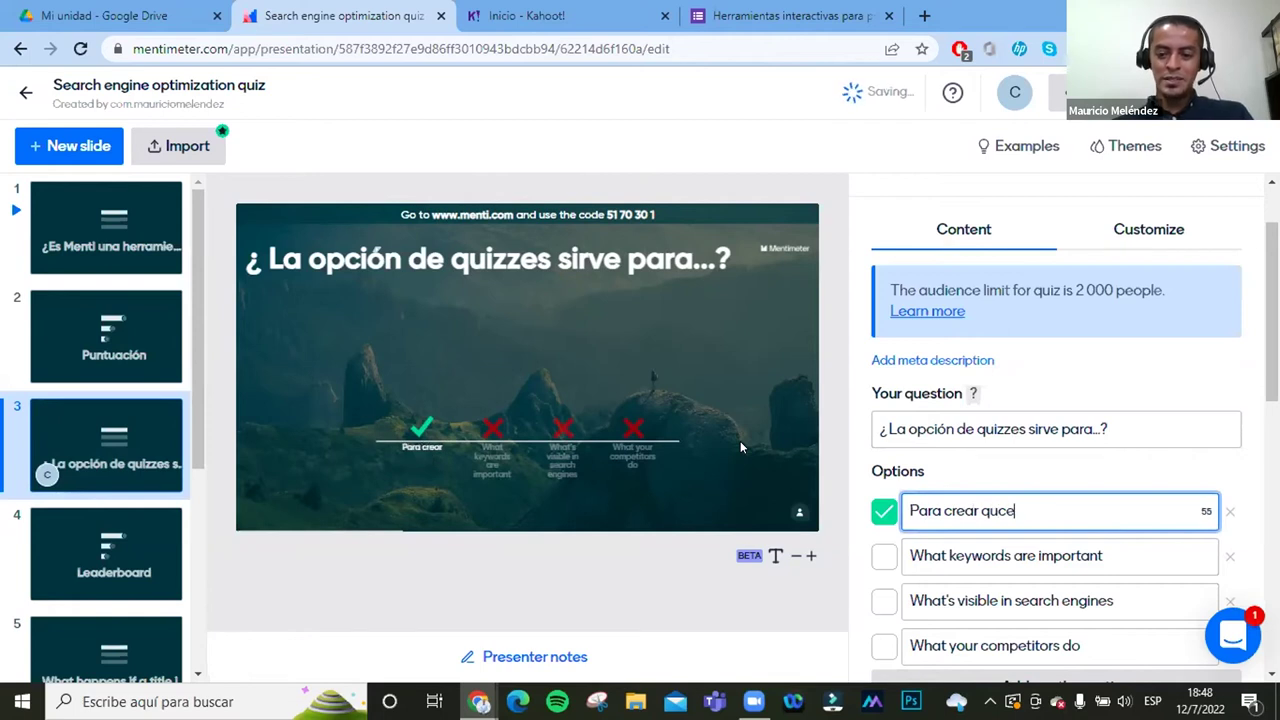
pyautogui.write('ices')
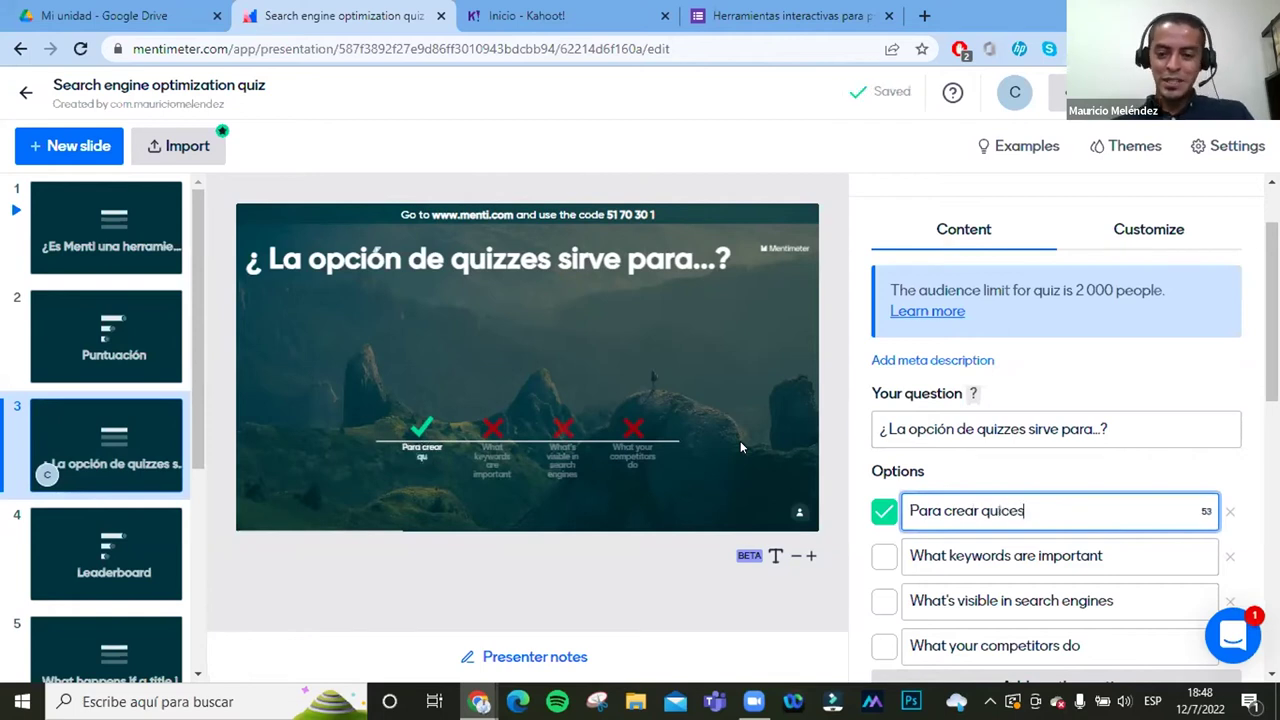
# Step: Change the second answer option on slide 3 to "para formularios"
pyautogui.press('Tab')
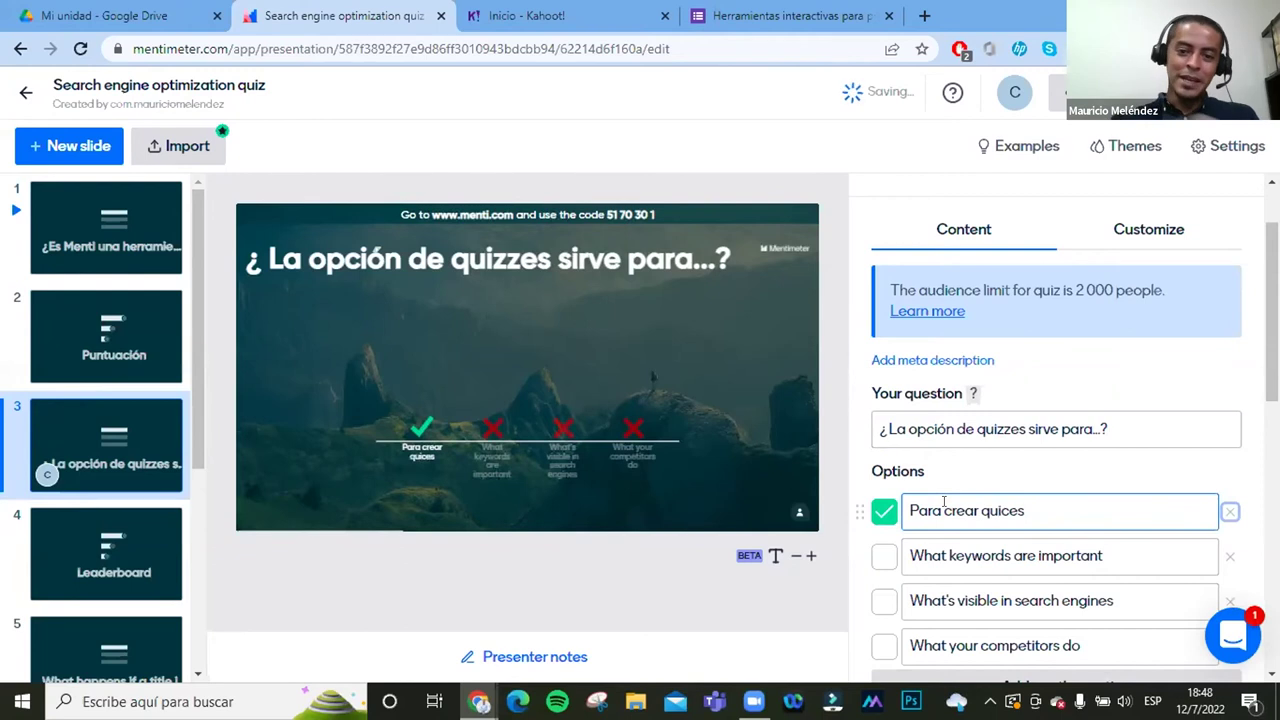
pyautogui.press('Tab')
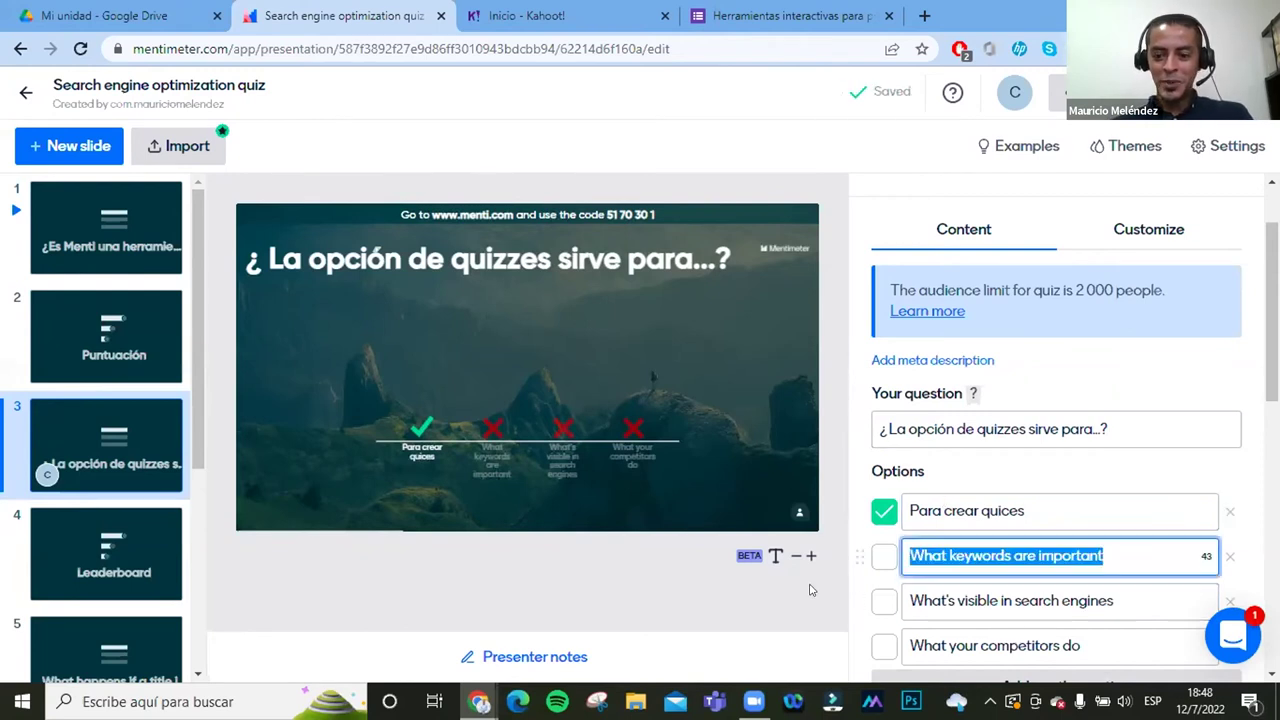
pyautogui.write('pa')
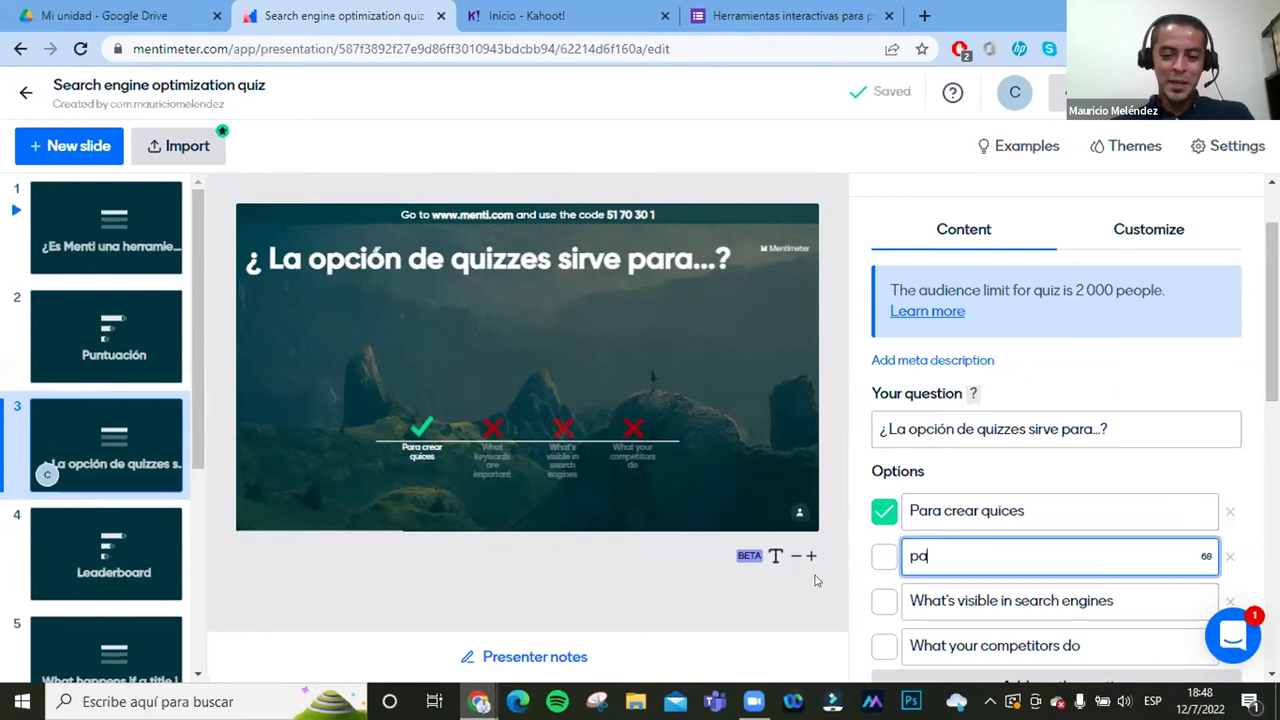
pyautogui.write('ra formularios')
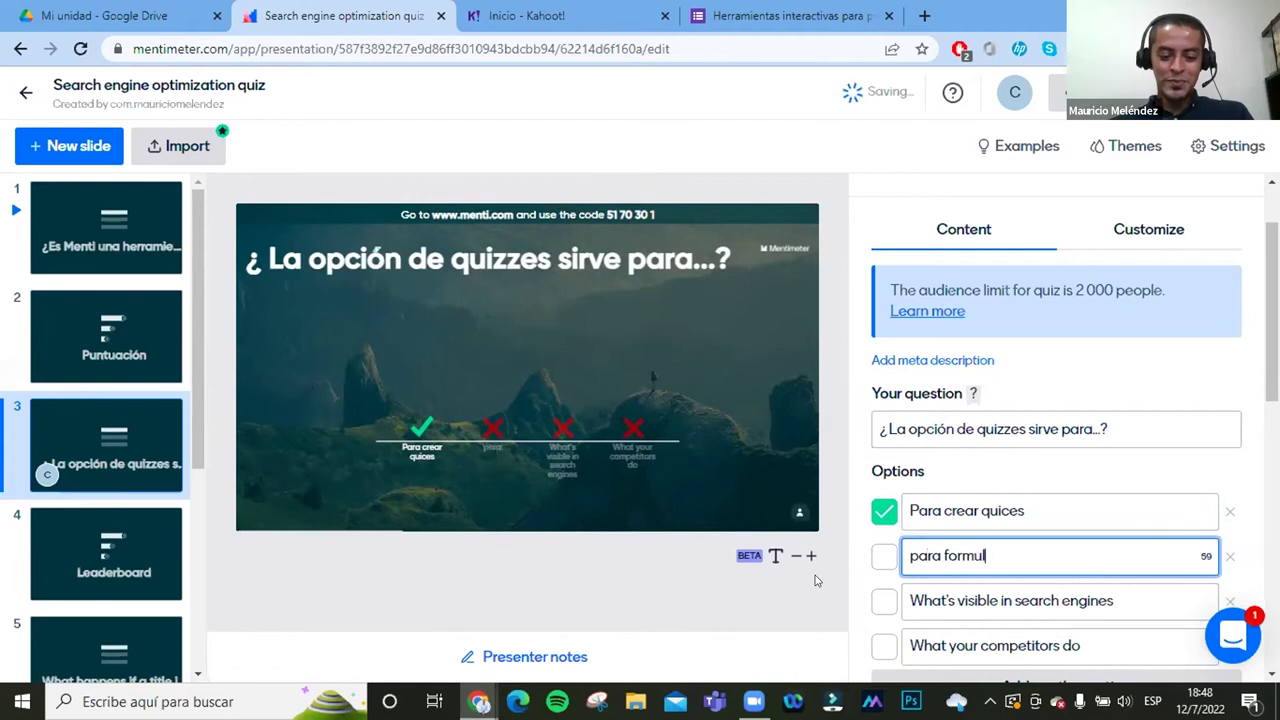
# Step: Change the third answer option on slide 3 to "para presentaciones" and remove the fourth option, "What your competitors do"
pyautogui.press('Tab')
pyautogui.moveTo(1131, 606); pyautogui.dragTo(700, 636)
pyautogui.write('para')
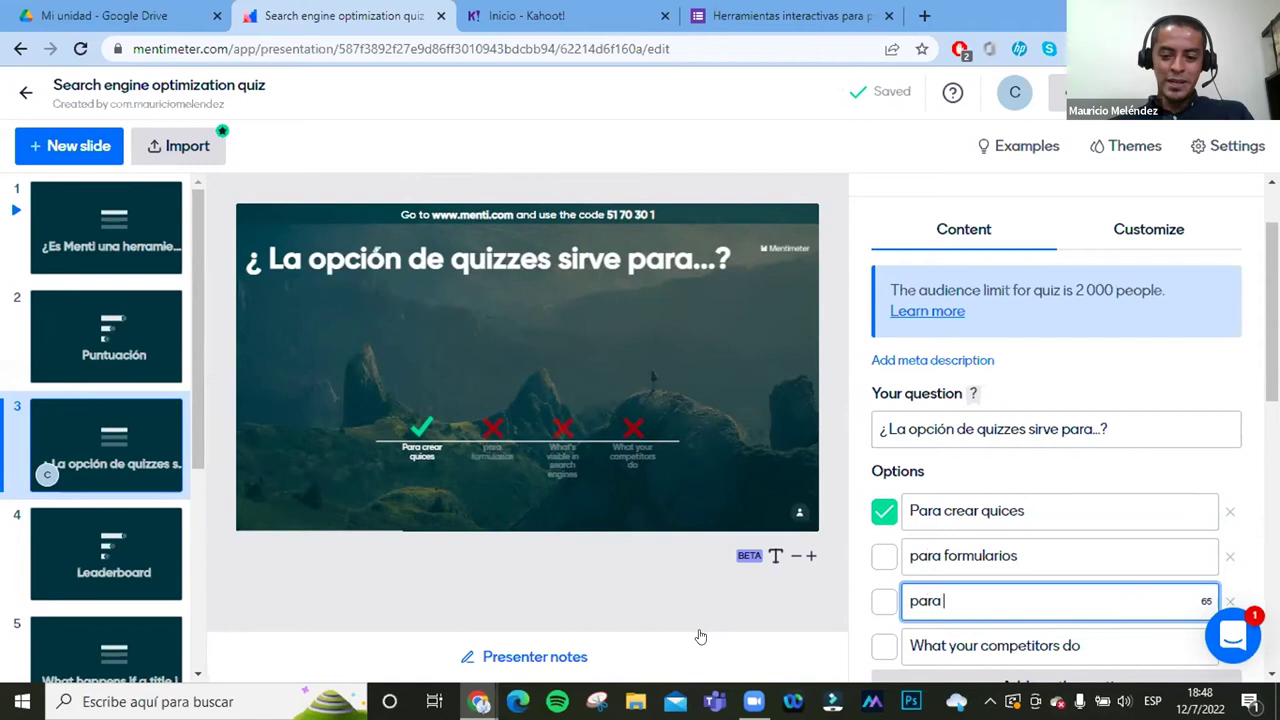
pyautogui.write(' presen')
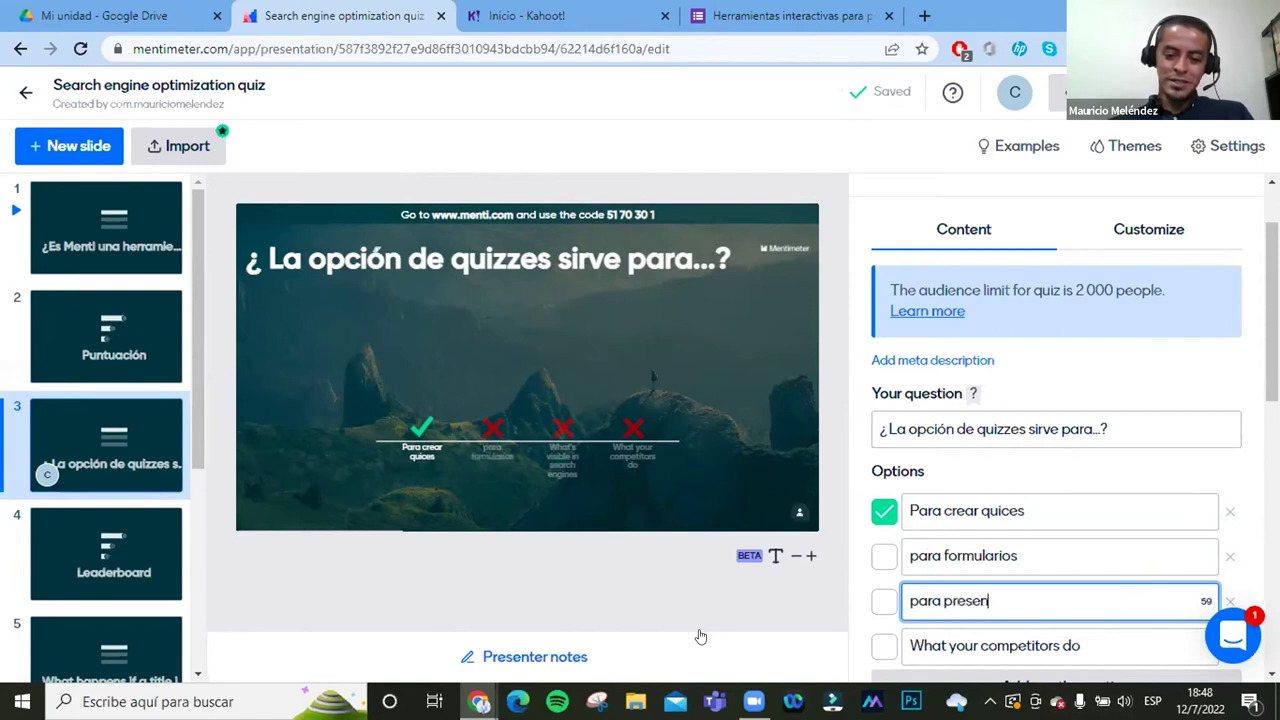
pyautogui.write('taciones')
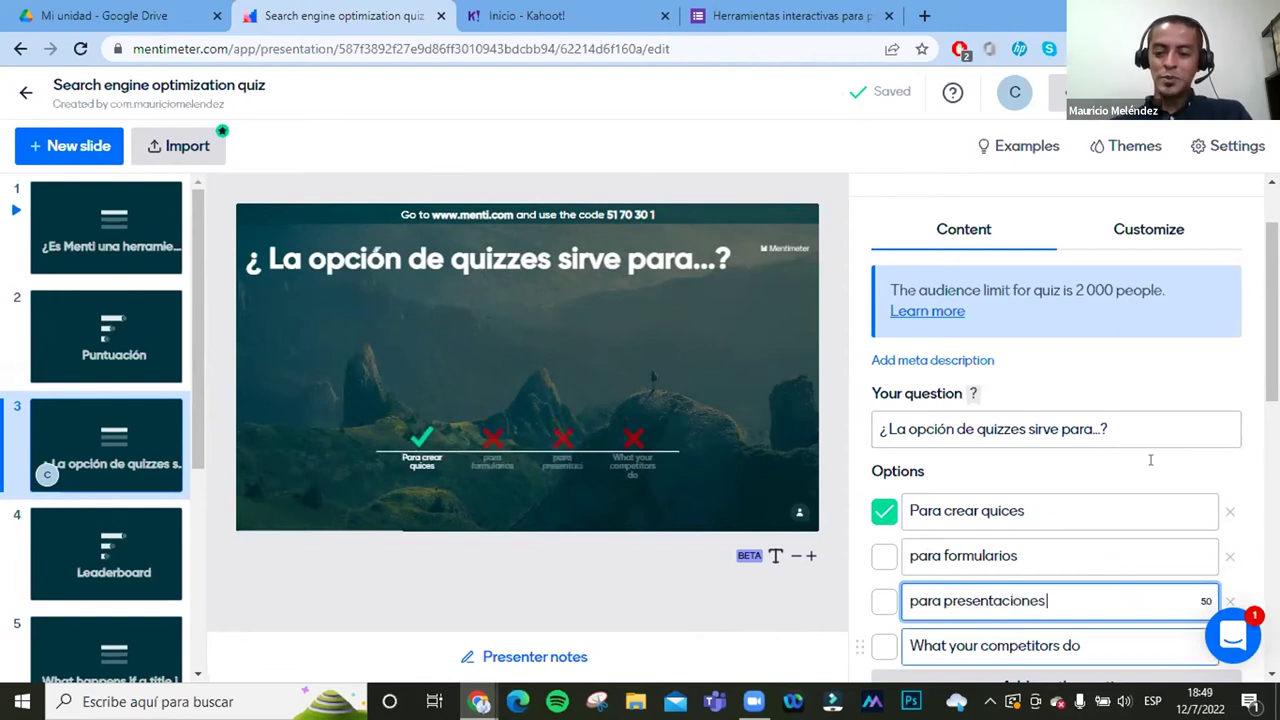
pyautogui.scroll(-2, 1124, 460)
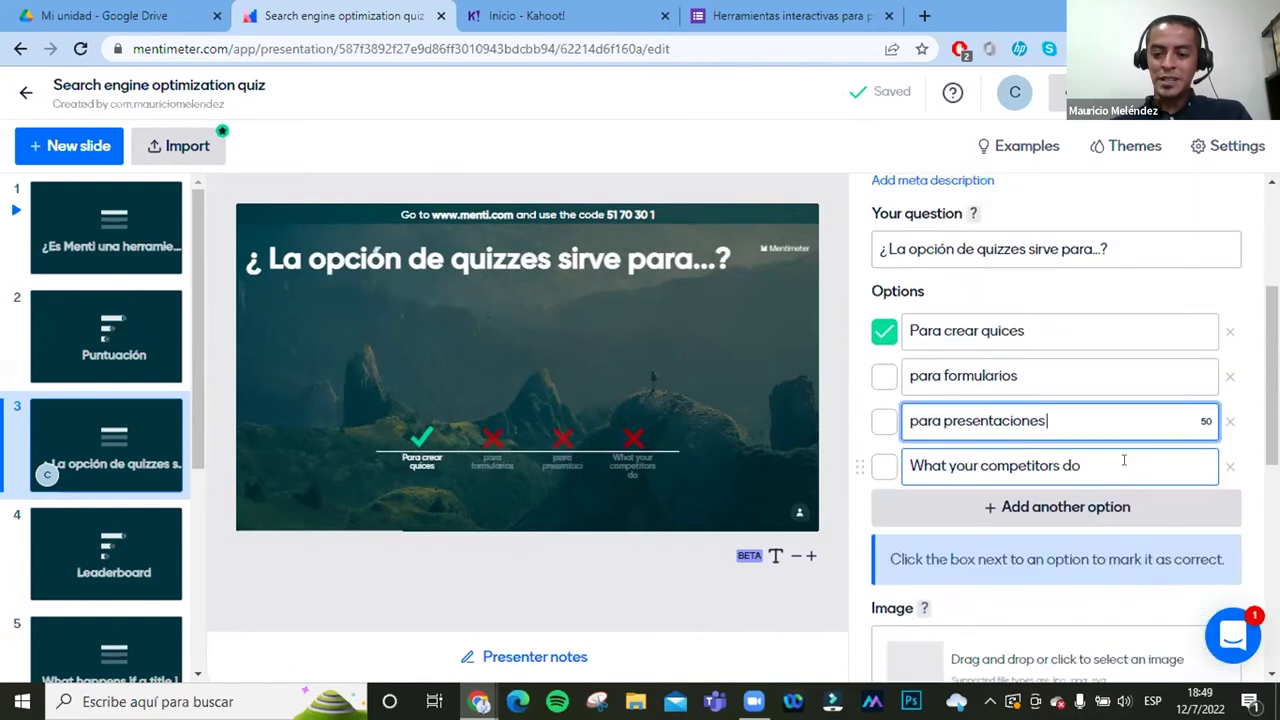
pyautogui.click(1229, 458)
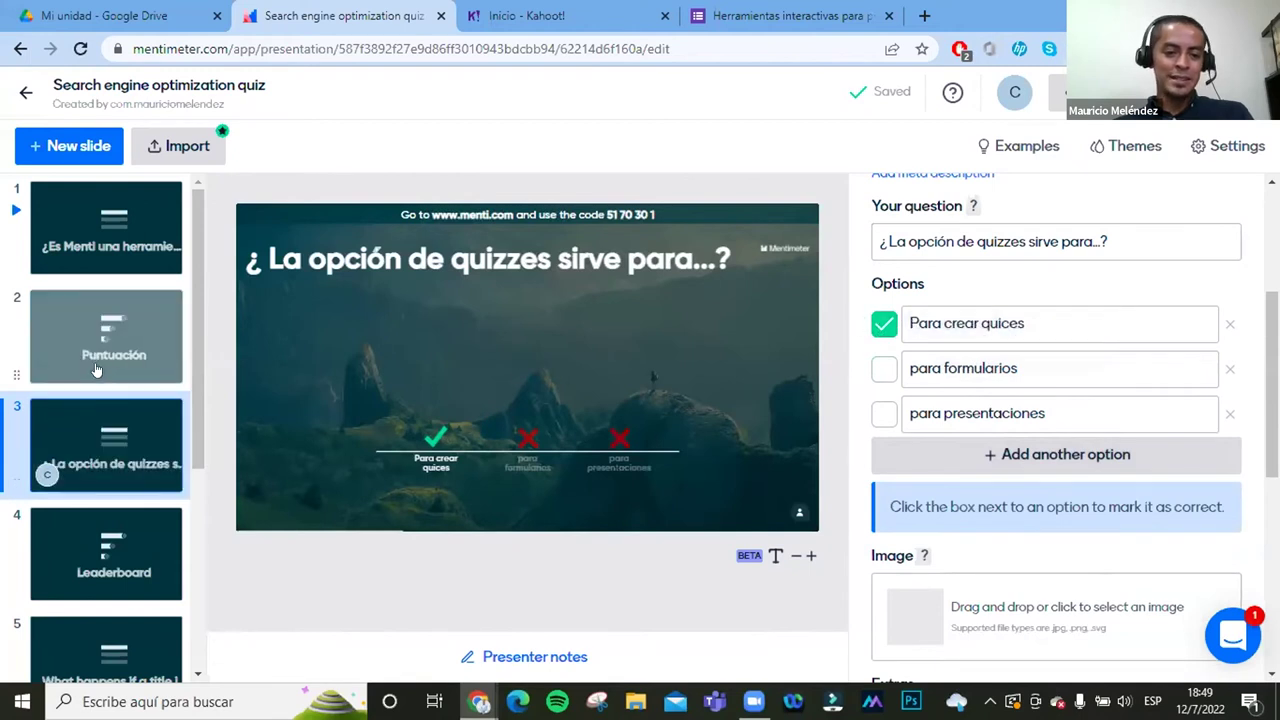
# Step: Retitle the leaderboard on slide 4 as "Punutuación"
pyautogui.scroll(-1, 112, 452)
pyautogui.click(112, 452)
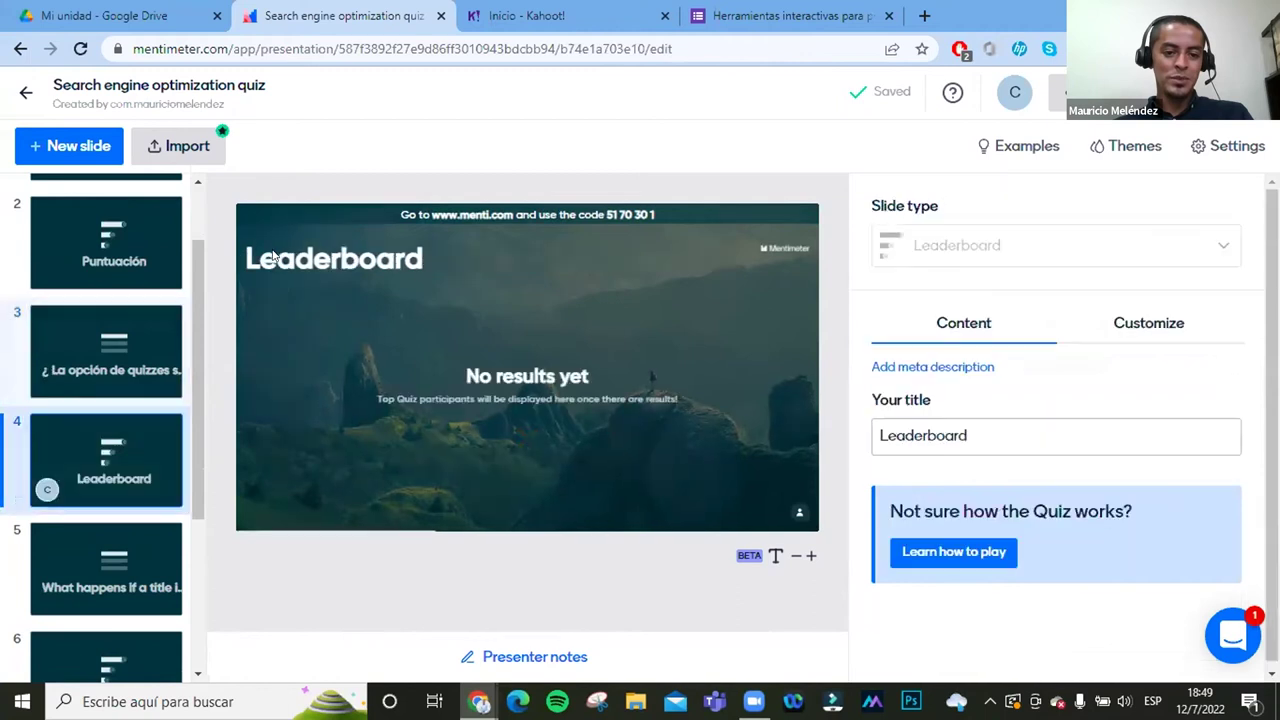
pyautogui.click(1045, 436)
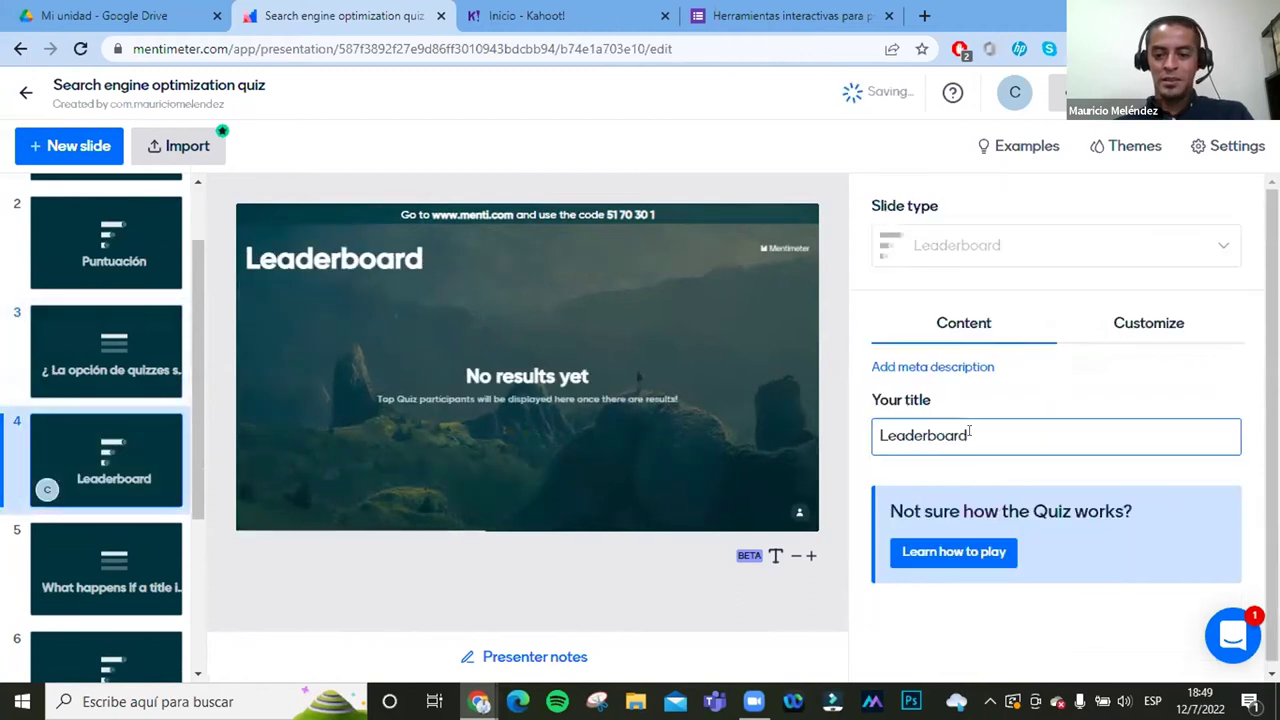
pyautogui.click(880, 436)
pyautogui.hotkey('ctrl', 'a')
pyautogui.write('Puntu')
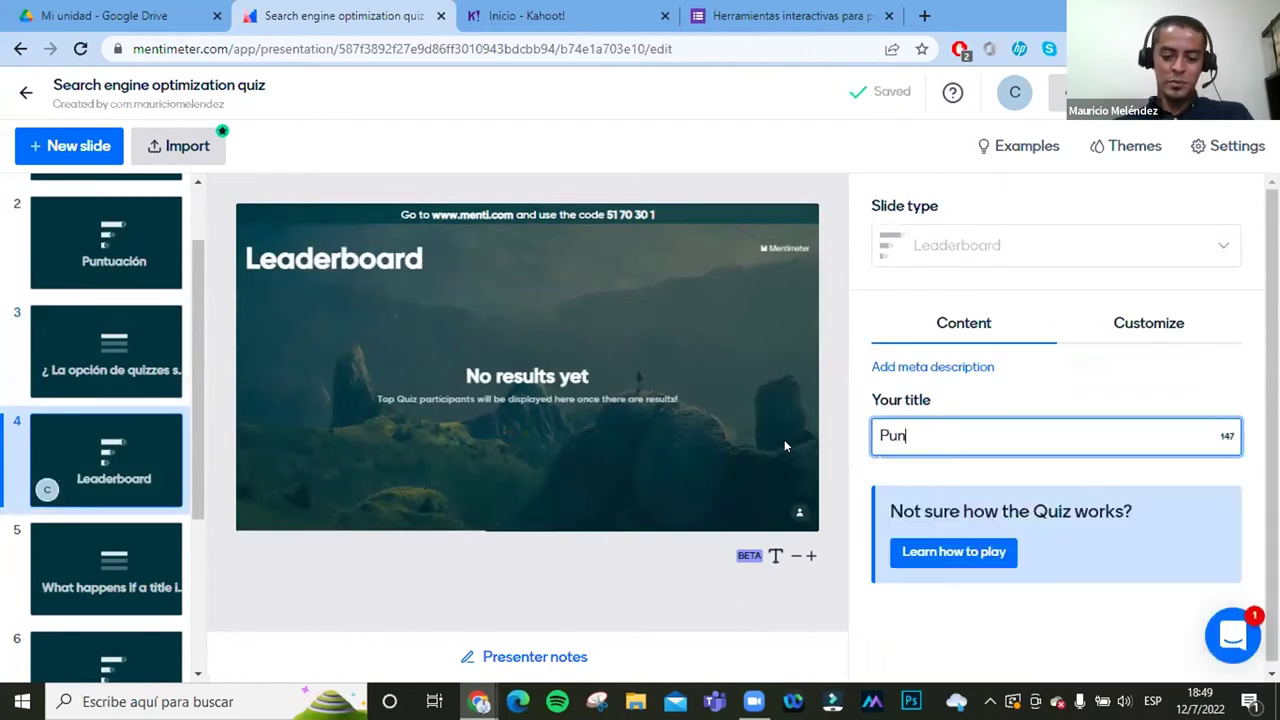
pyautogui.press('BackSpace')
pyautogui.write('tuación')
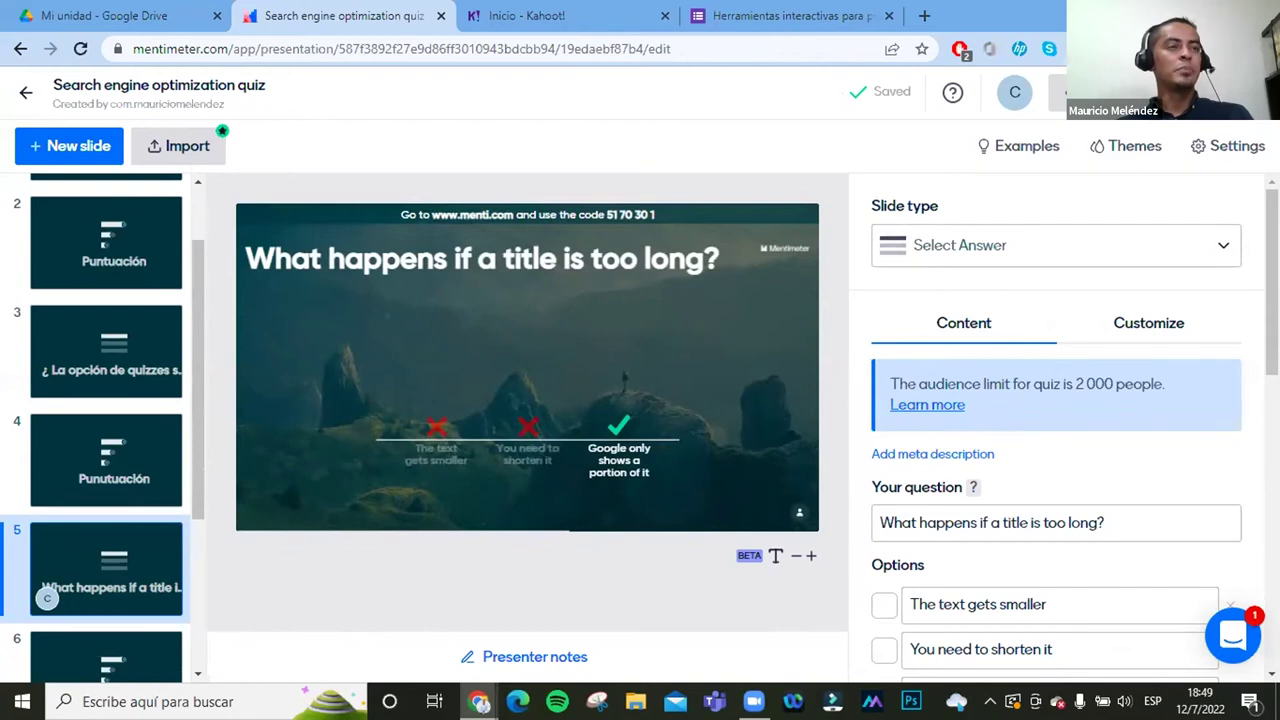
# Step: Replace the question on slide 5 with "¿Menti me ofrece en la opción de quizzes diferentes plantillas que debemos de escoger según?"
pyautogui.click(1104, 505)
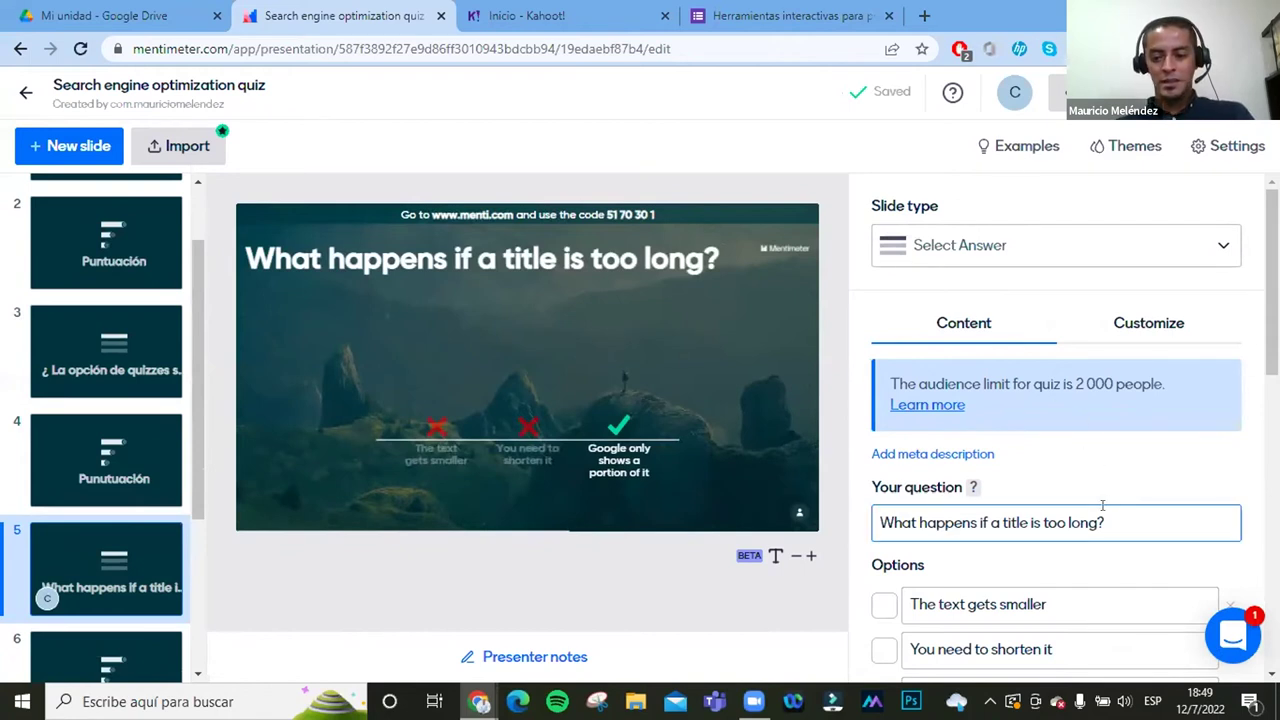
pyautogui.hotkey('ctrl', 'a')
pyautogui.hotkey('ctrl', 'v')
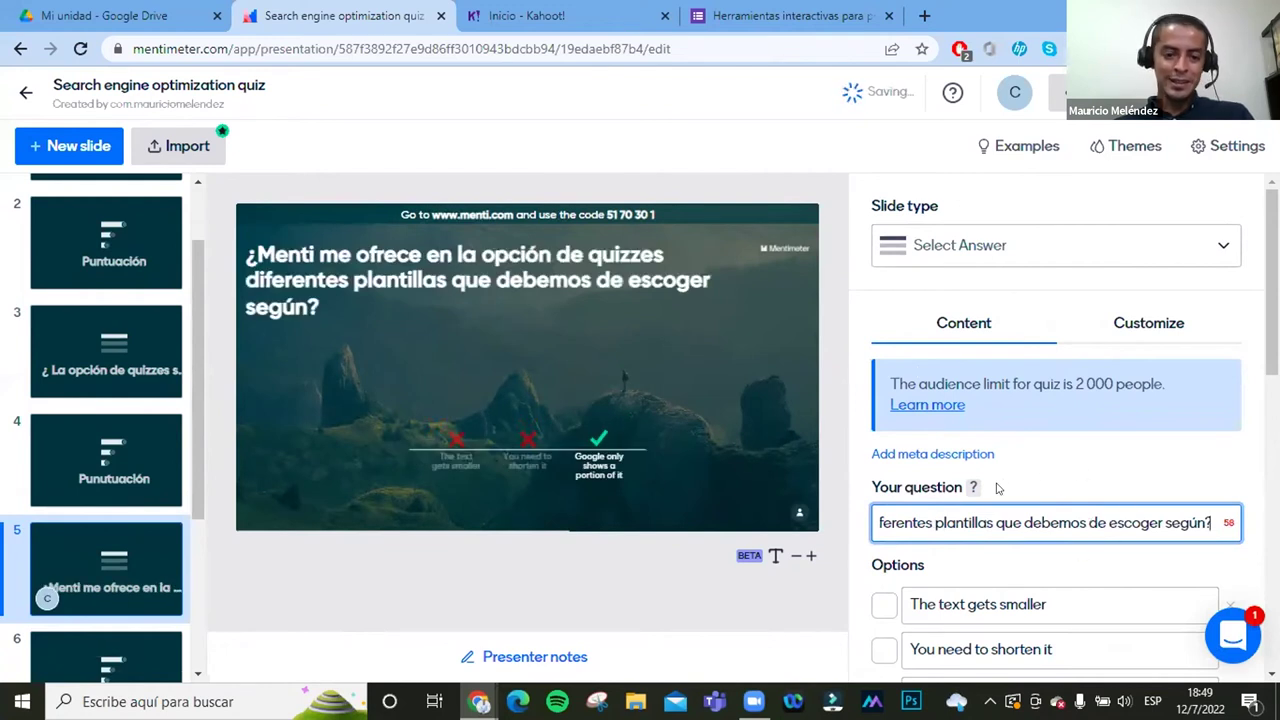
# Step: Replace the first answer option on slide 5, "The text gets smaller", with "Según dificultad", including the accent
pyautogui.scroll(-3, 997, 488)
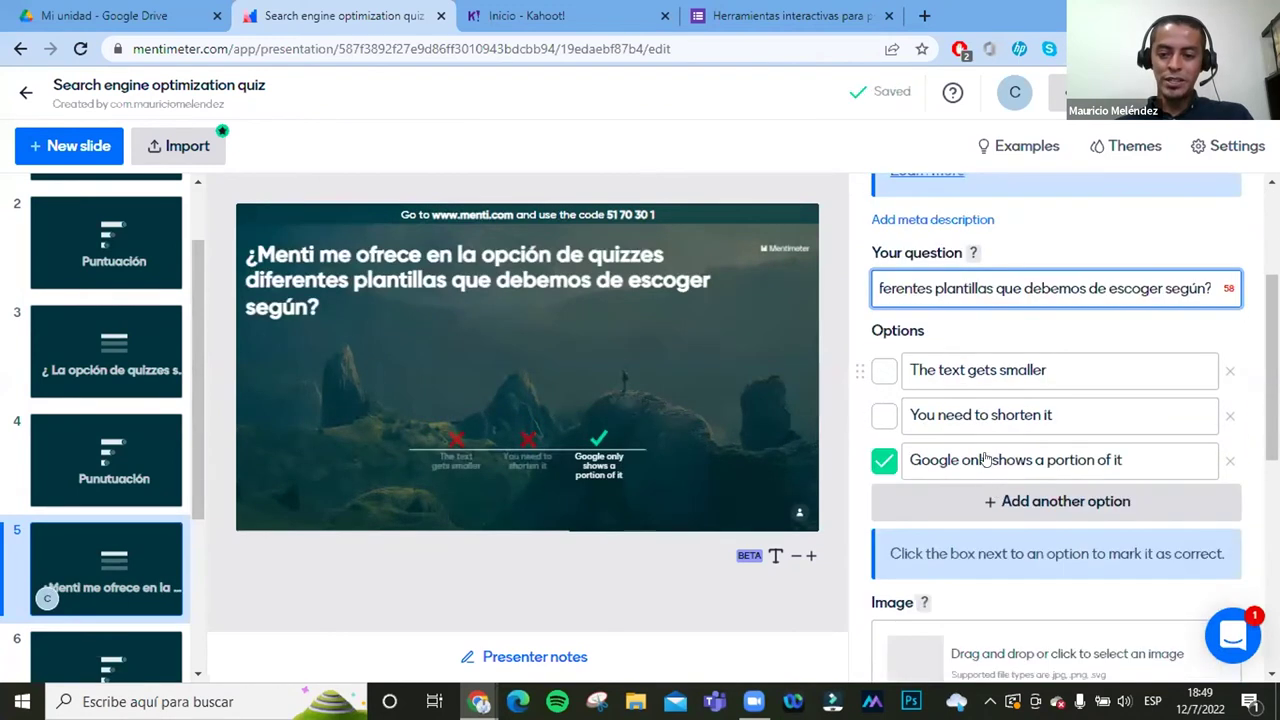
pyautogui.click(1058, 325)
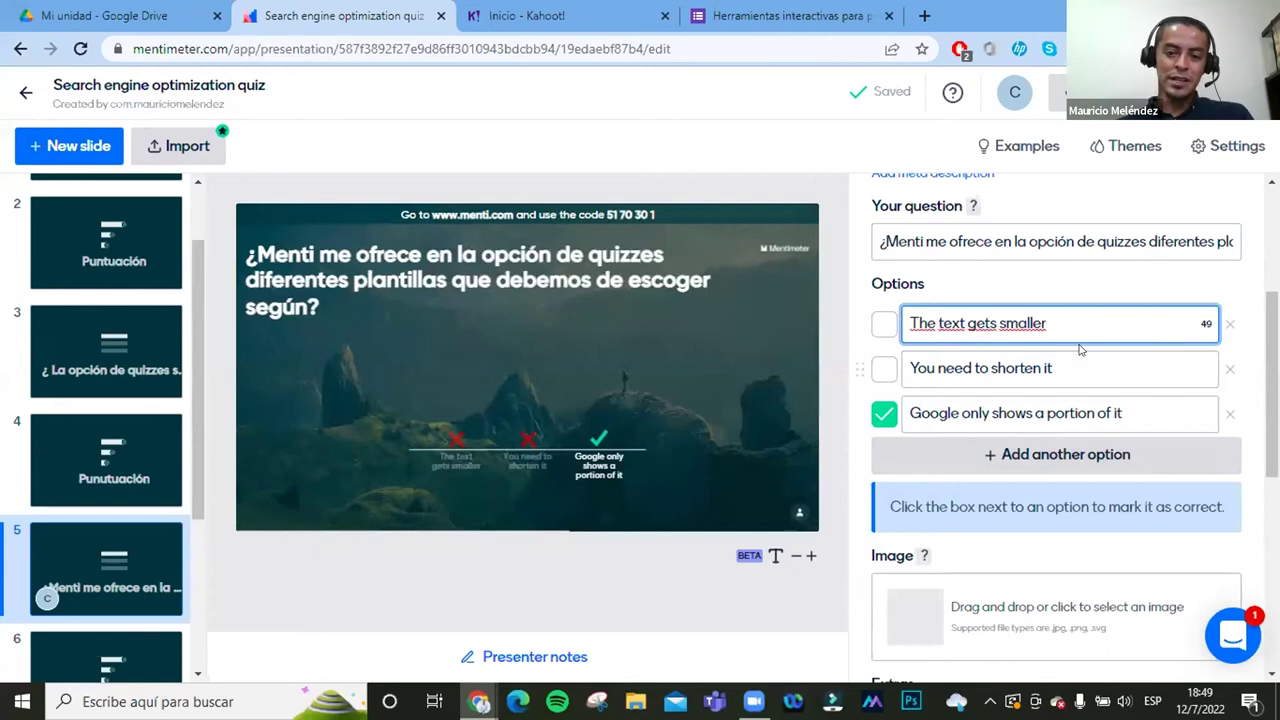
pyautogui.hotkey('ctrl', 'shift', 'Left')
pyautogui.hotkey('ctrl', 'shift', 'Left')
pyautogui.hotkey('ctrl', 'shift', 'Left')
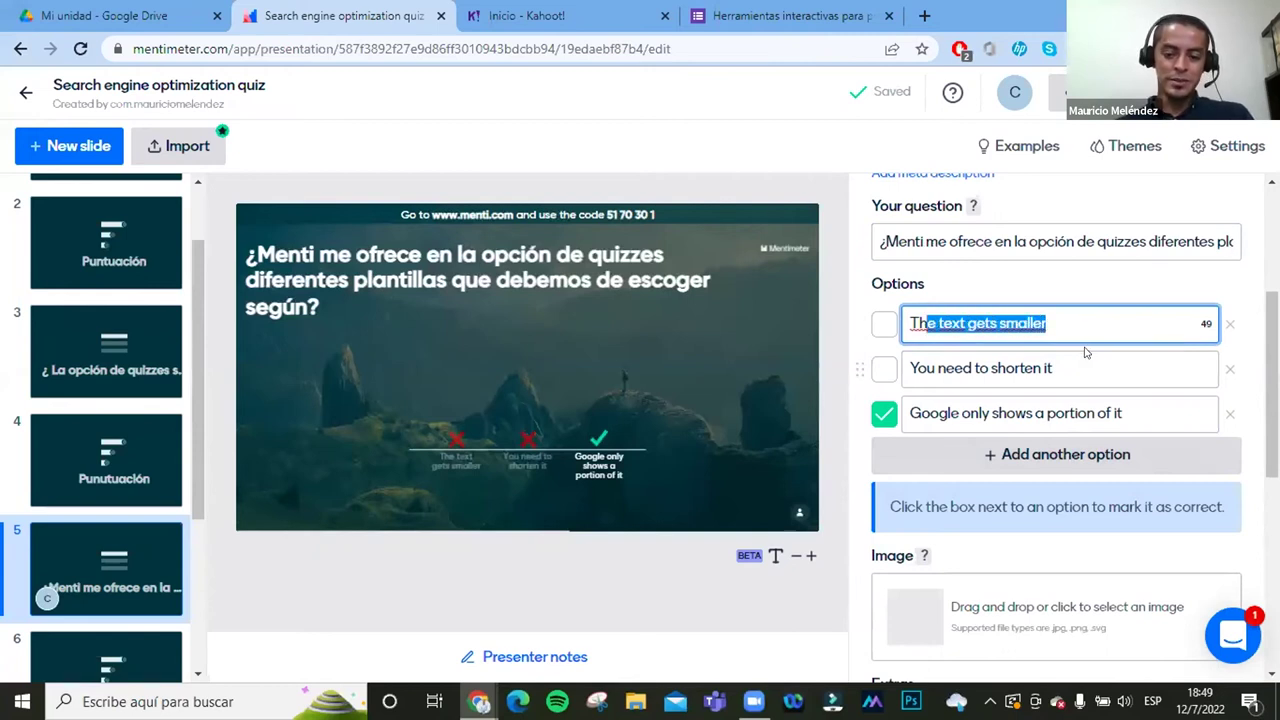
pyautogui.press('BackSpace')
pyautogui.press('BackSpace')
pyautogui.press('BackSpace')
pyautogui.write('Seg')
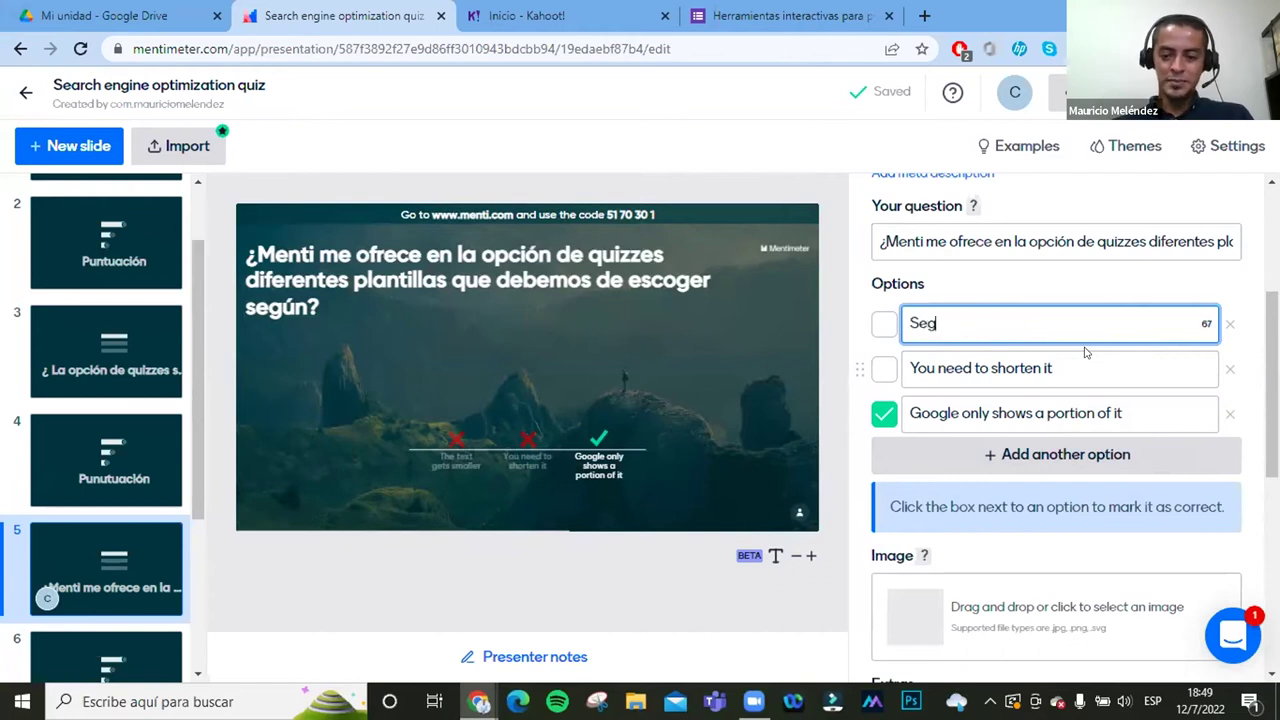
pyautogui.write('un dificl')
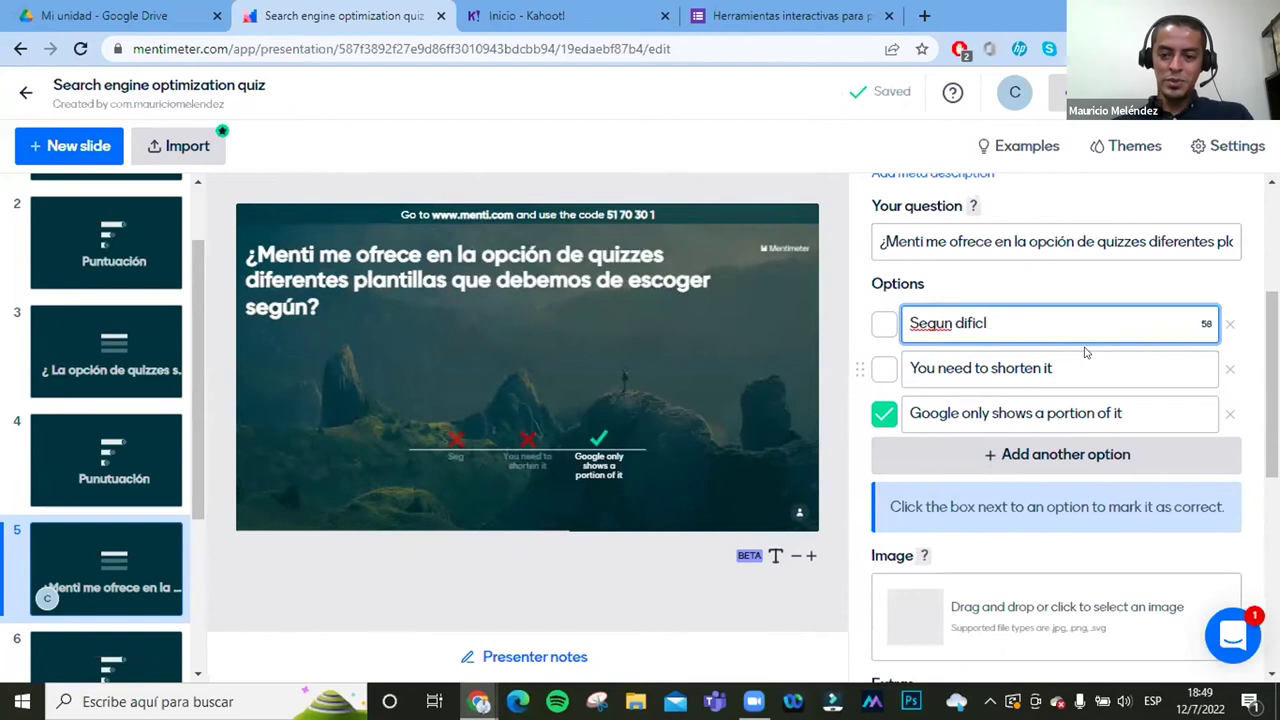
pyautogui.write('tadul')
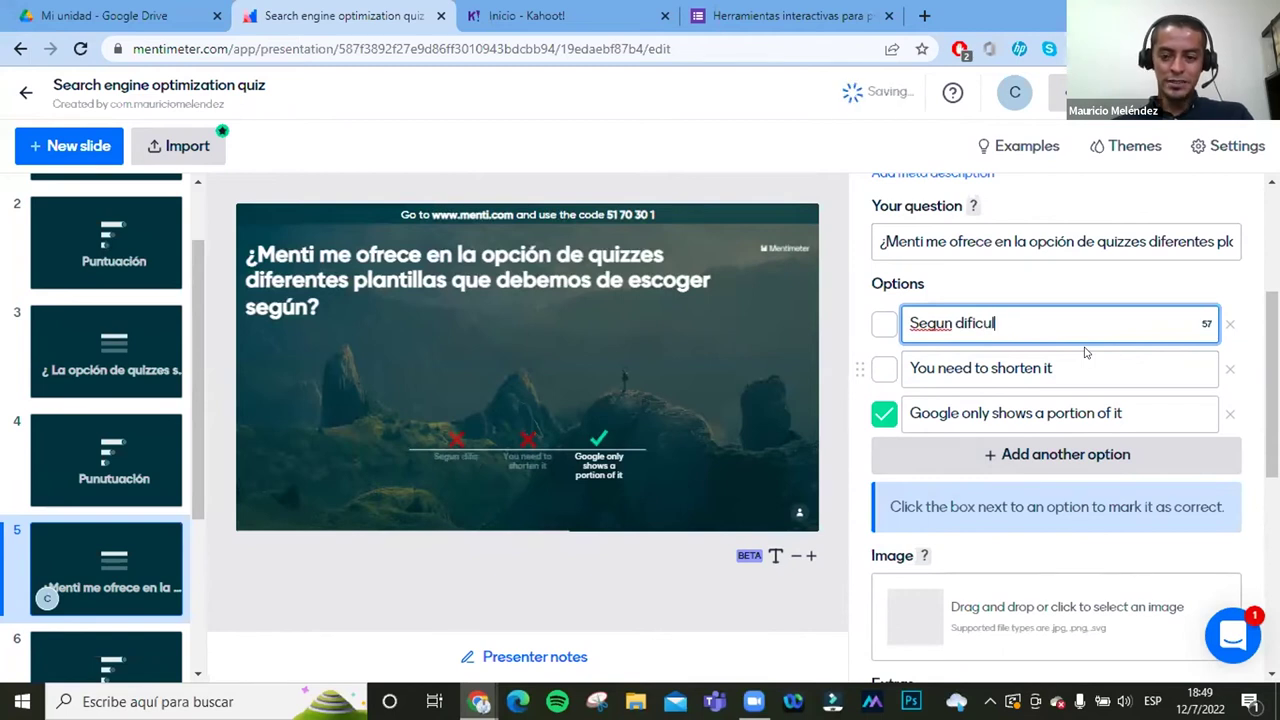
pyautogui.write('tad')
pyautogui.hotkey('ctrl', 'Left')
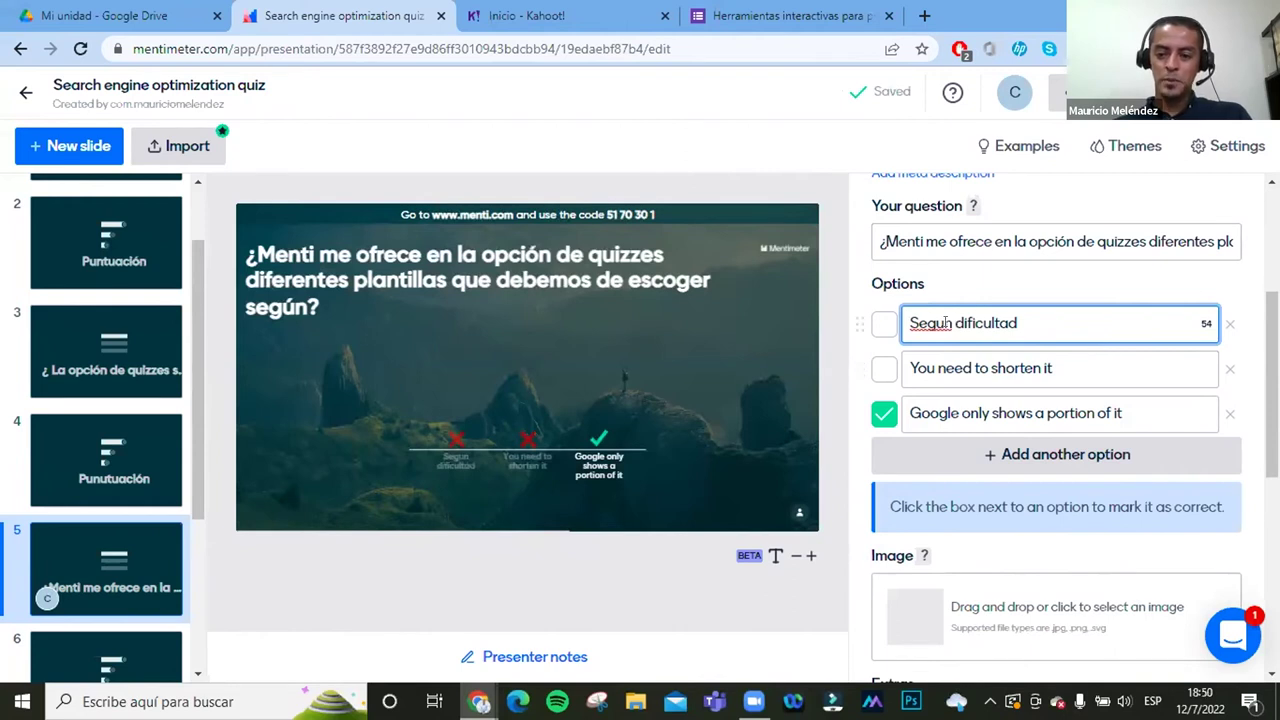
pyautogui.rightClick(945, 323)
pyautogui.click(1000, 338)
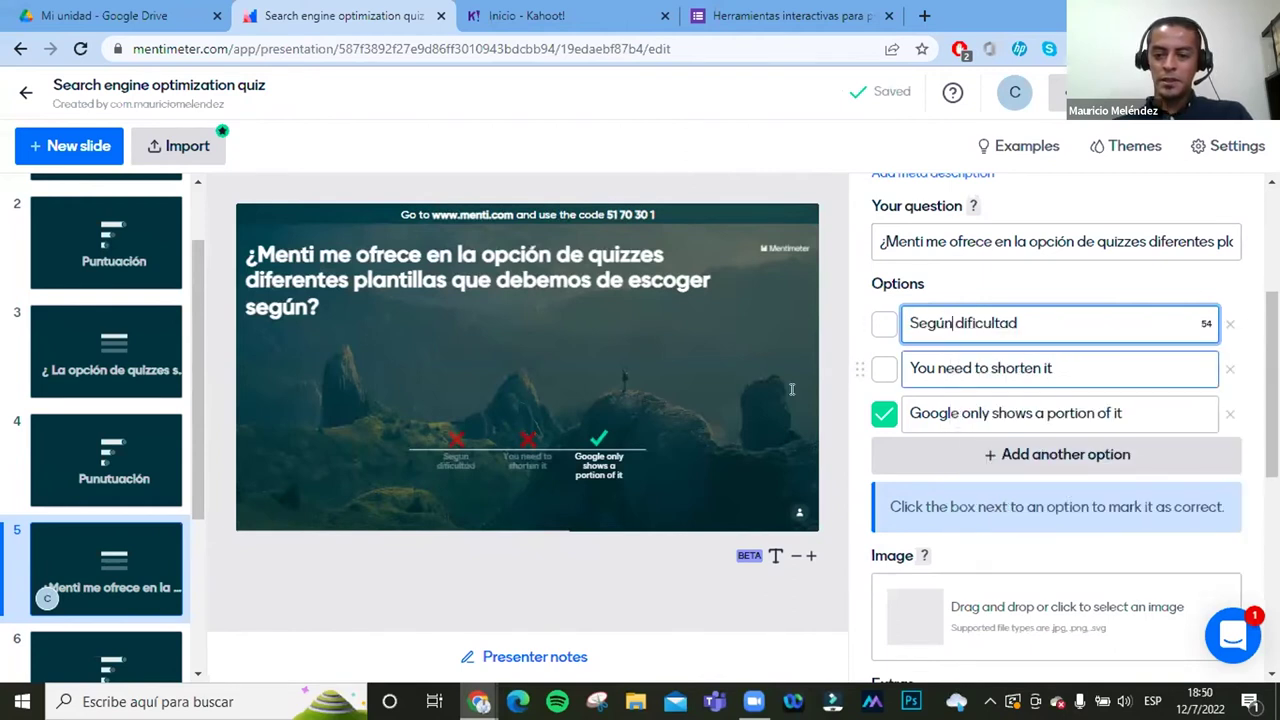
# Step: Change the second answer option on slide 5 to "Según color" and the third to "Según diseño y necesidades"
pyautogui.tripleClick(1088, 371)
pyautogui.write('Se')
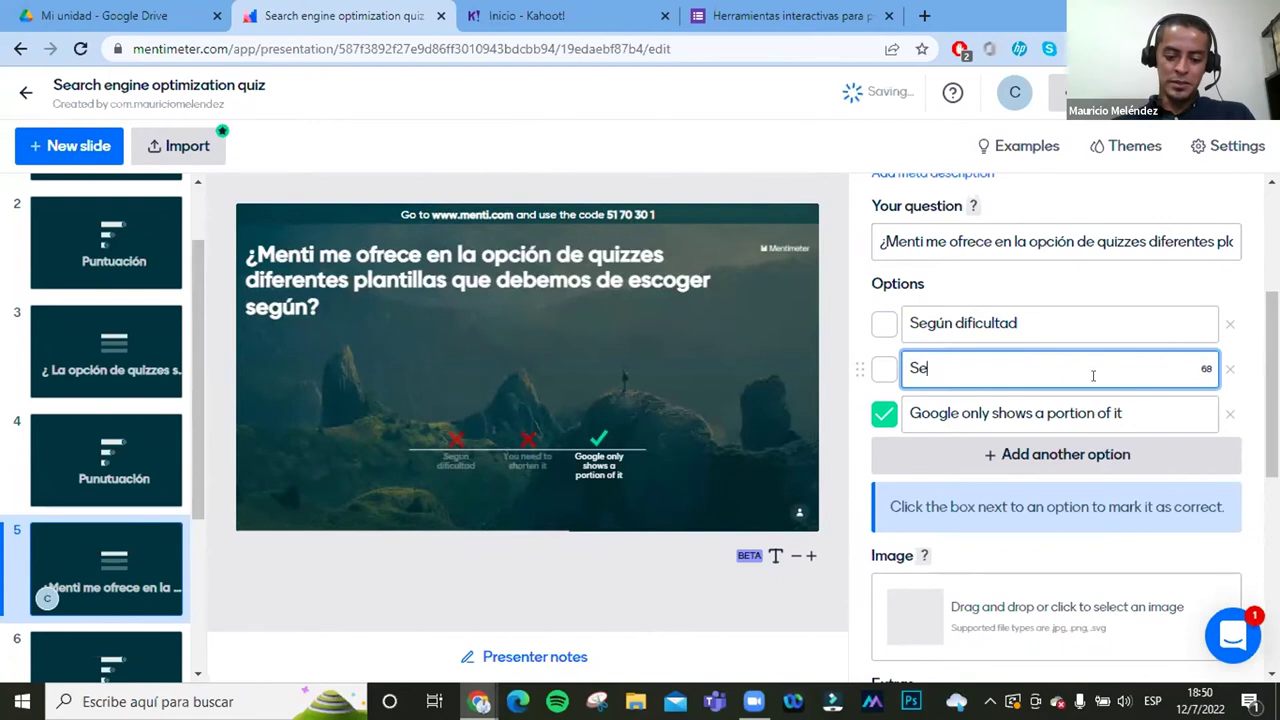
pyautogui.write('gún color')
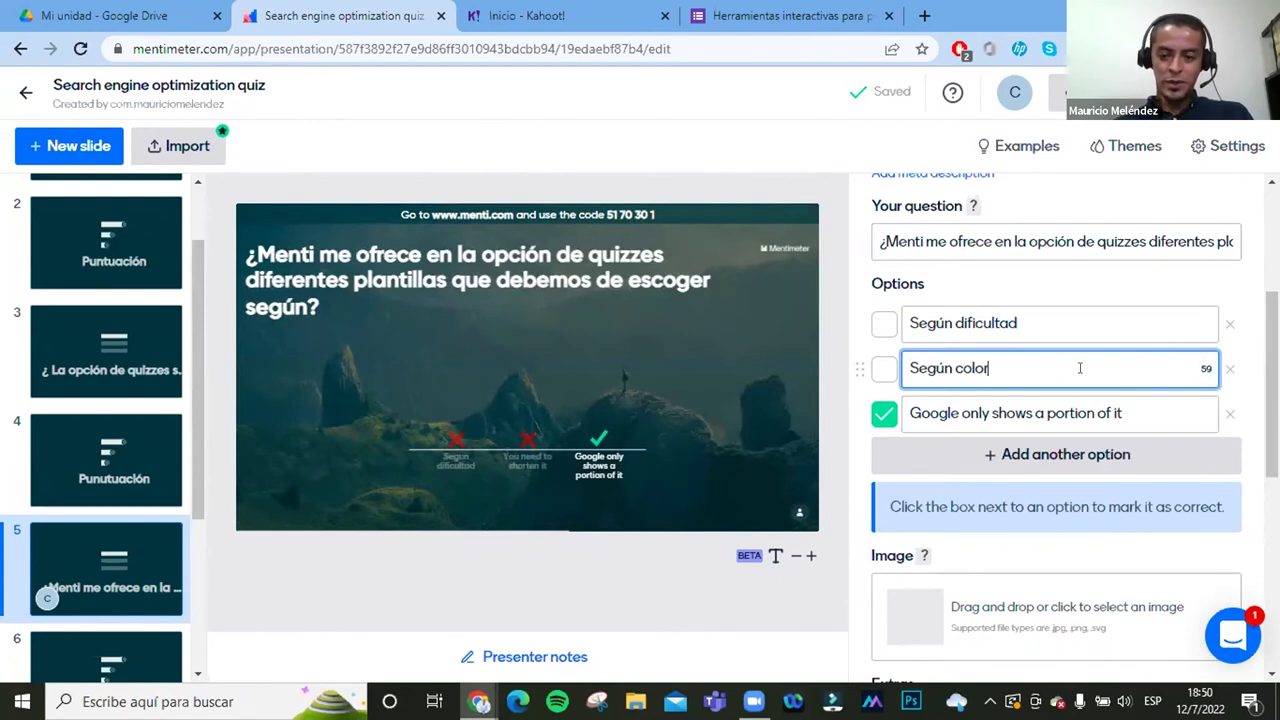
pyautogui.click(1145, 411)
pyautogui.hotkey('ctrl', 'a')
pyautogui.write('S')
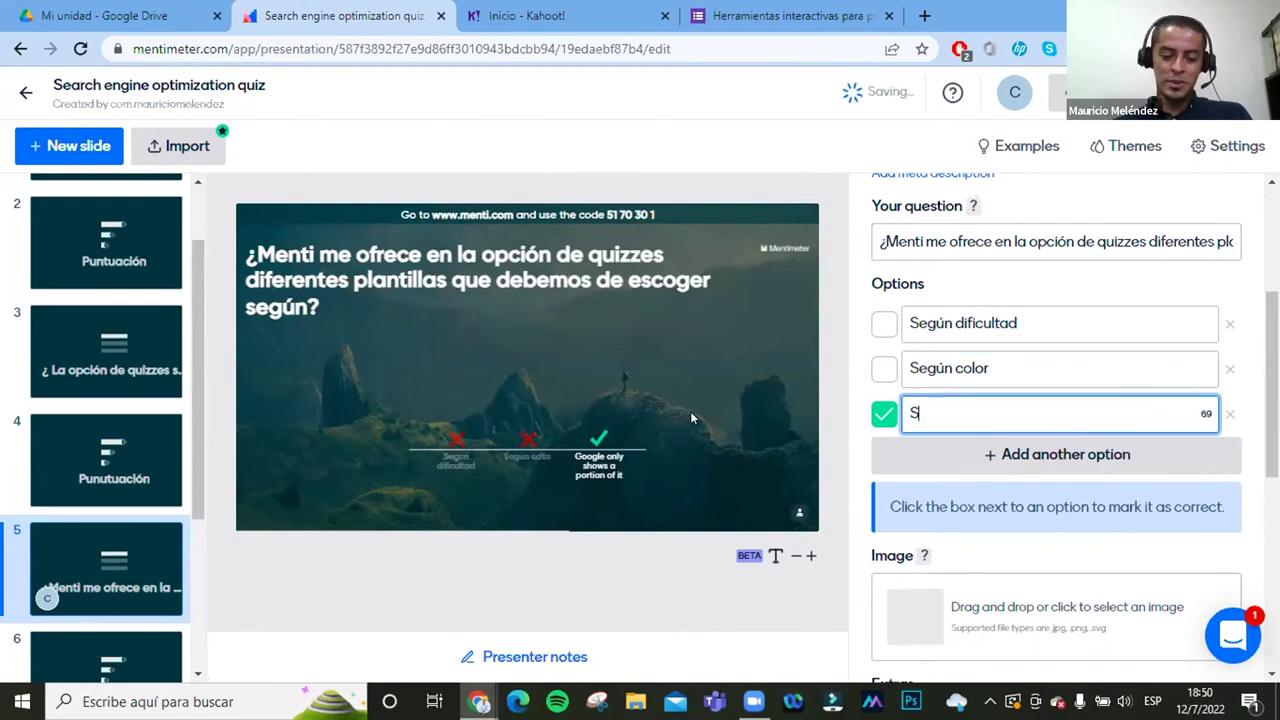
pyautogui.write('egún diseño y necesidades')
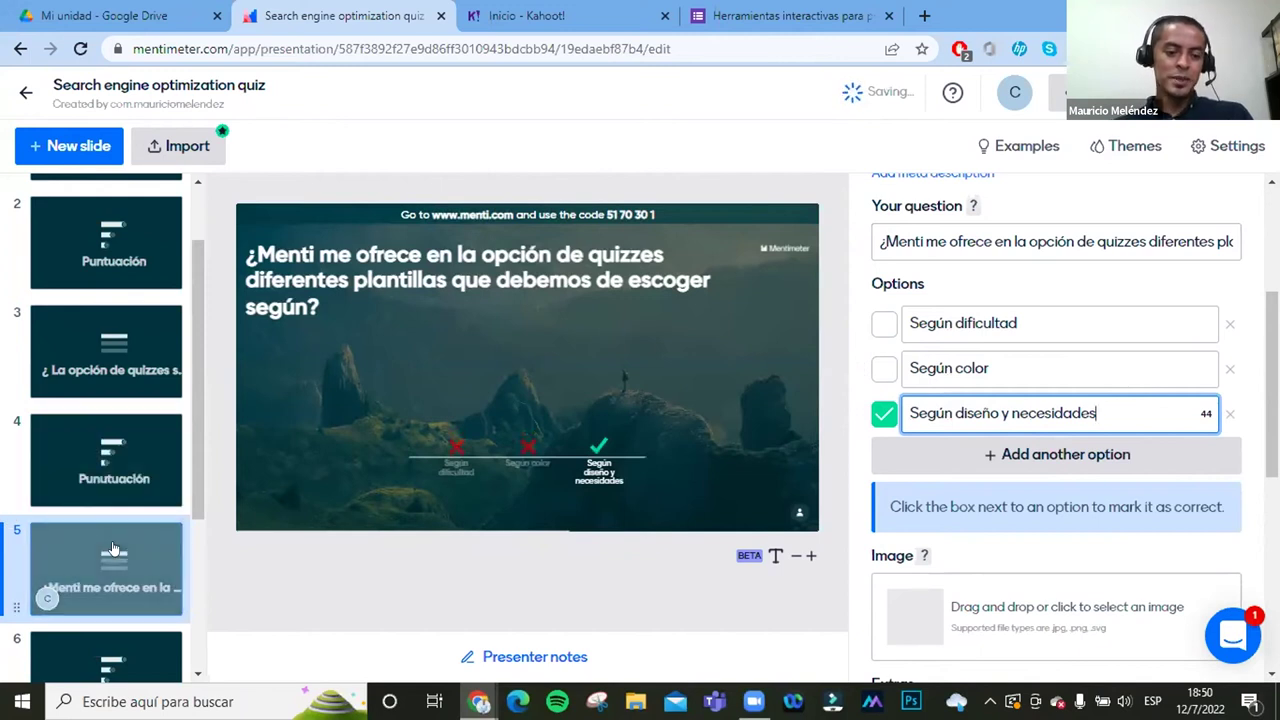
# Step: Open the leaderboard on slide 4 and look through the quiz's complete slide list
pyautogui.scroll(-1, 112, 548)
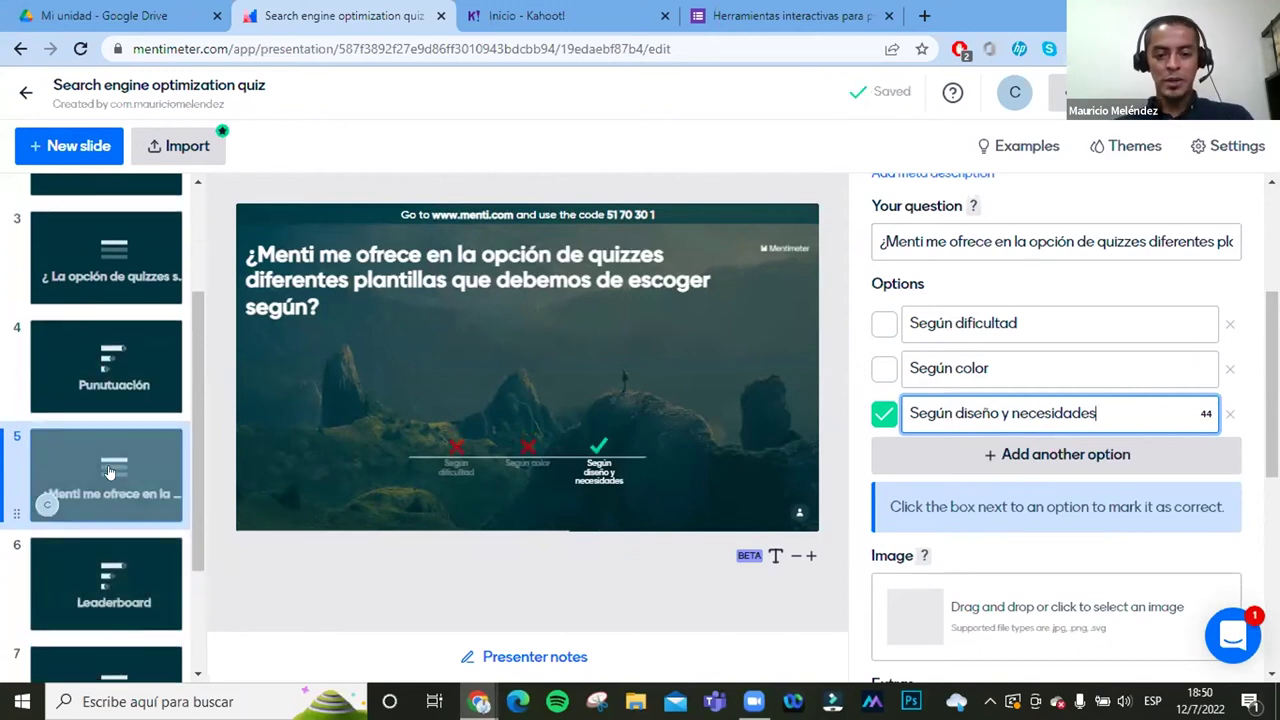
pyautogui.click(117, 375)
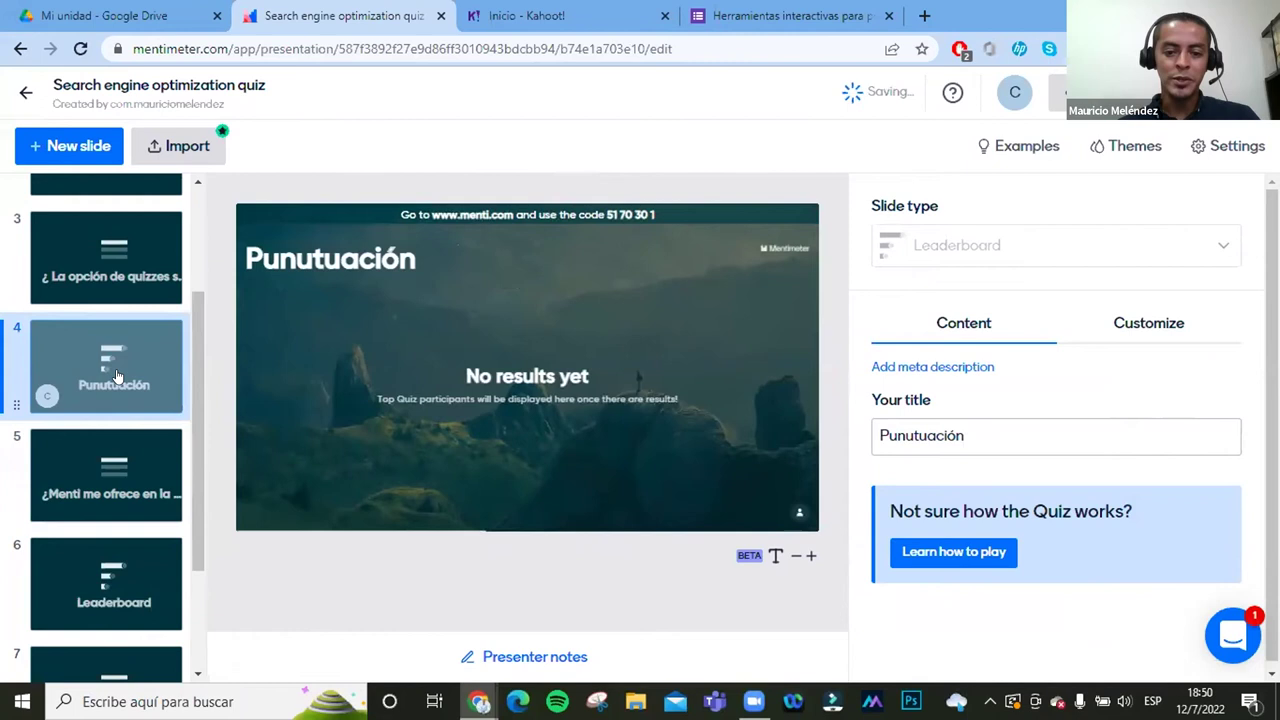
pyautogui.scroll(-2, 135, 400)
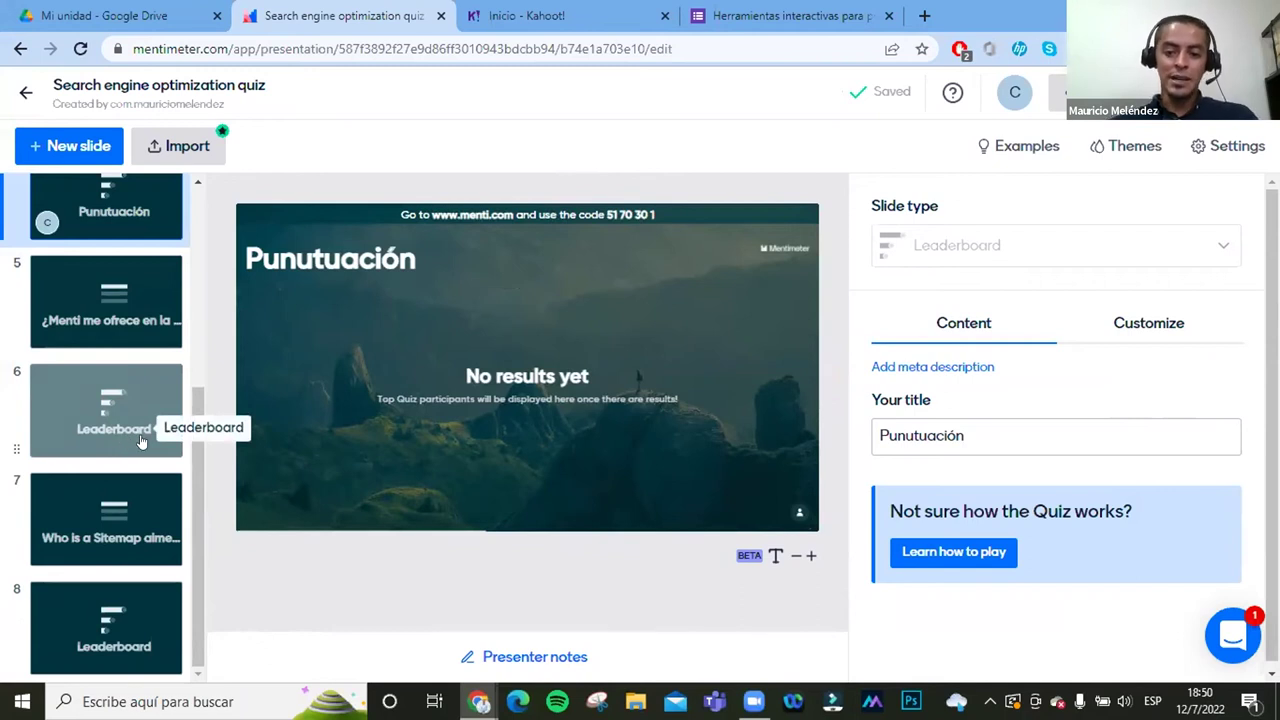
pyautogui.scroll(3, 110, 400)
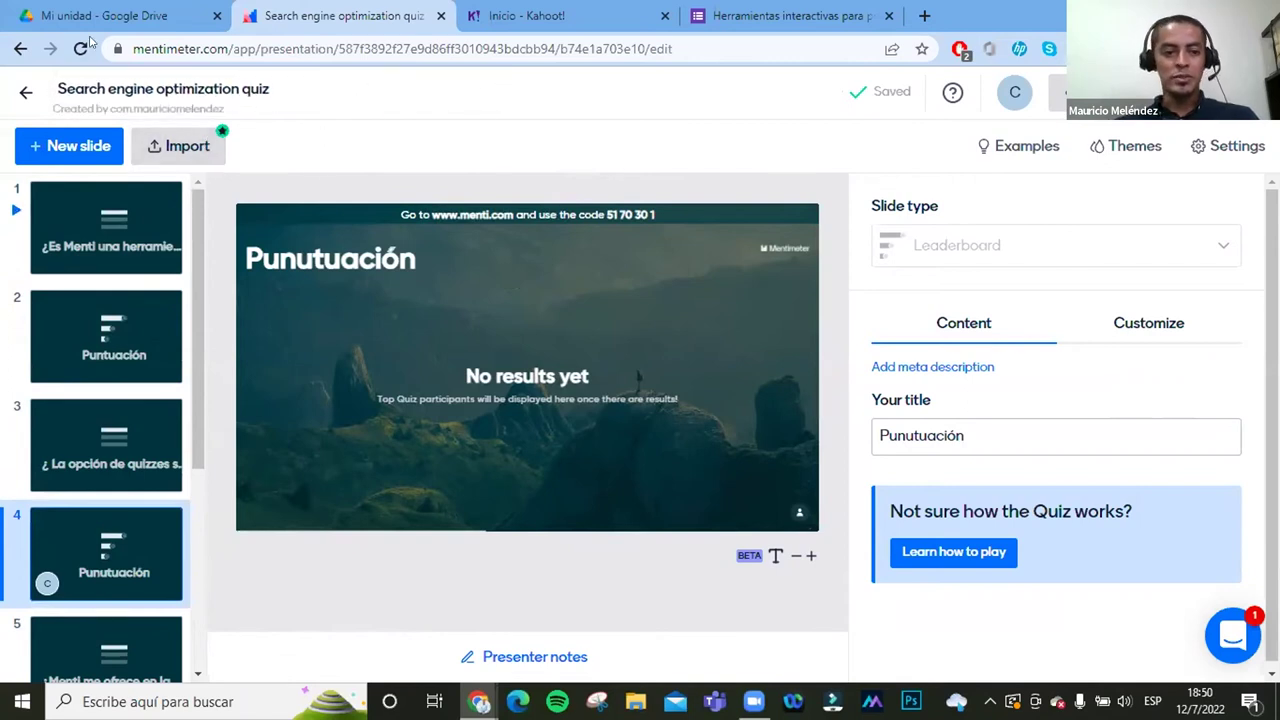
# Step: Close the quiz editor's browser tab and load menti.com in a new tab
pyautogui.click(441, 15)
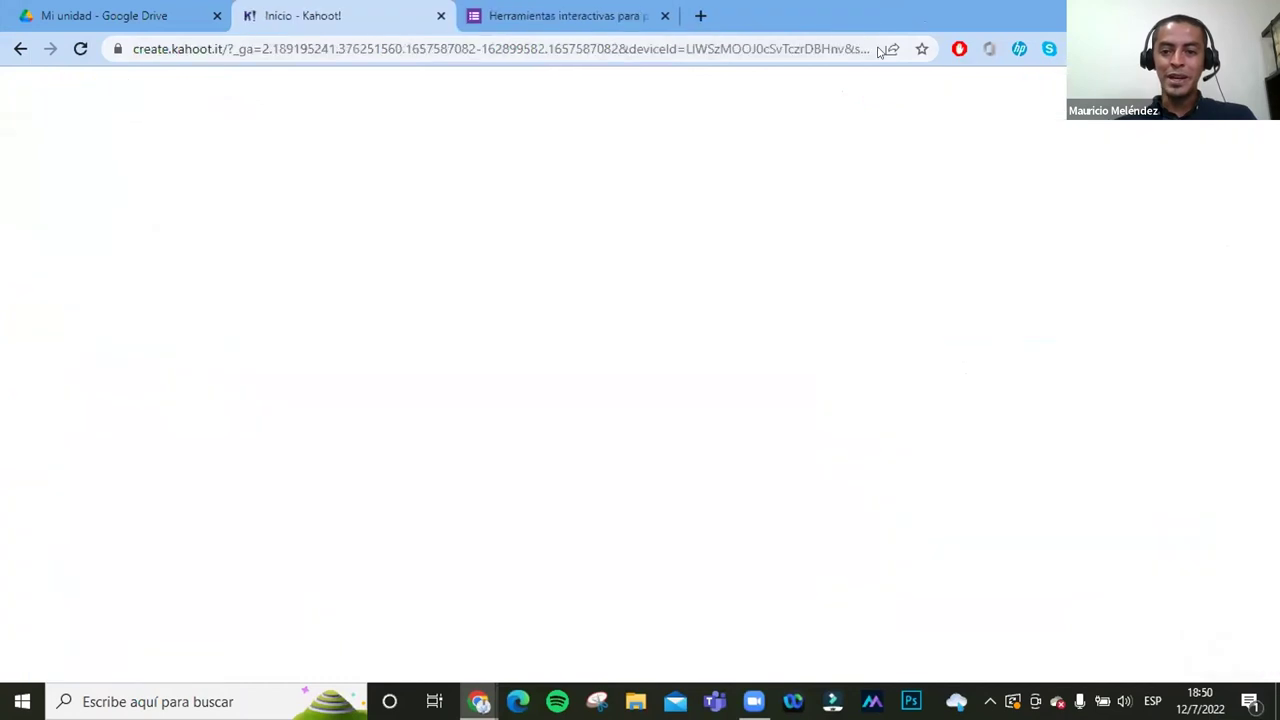
pyautogui.click(700, 15)
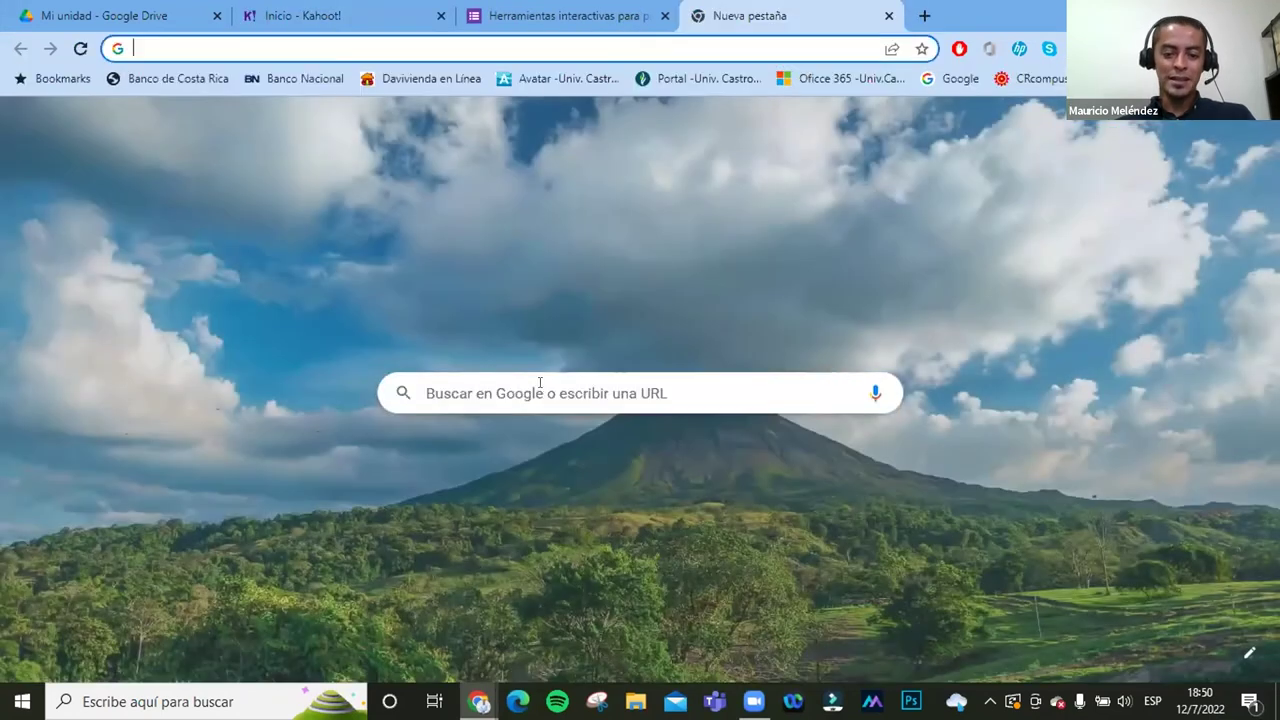
pyautogui.click(540, 383)
pyautogui.write('menti.com')
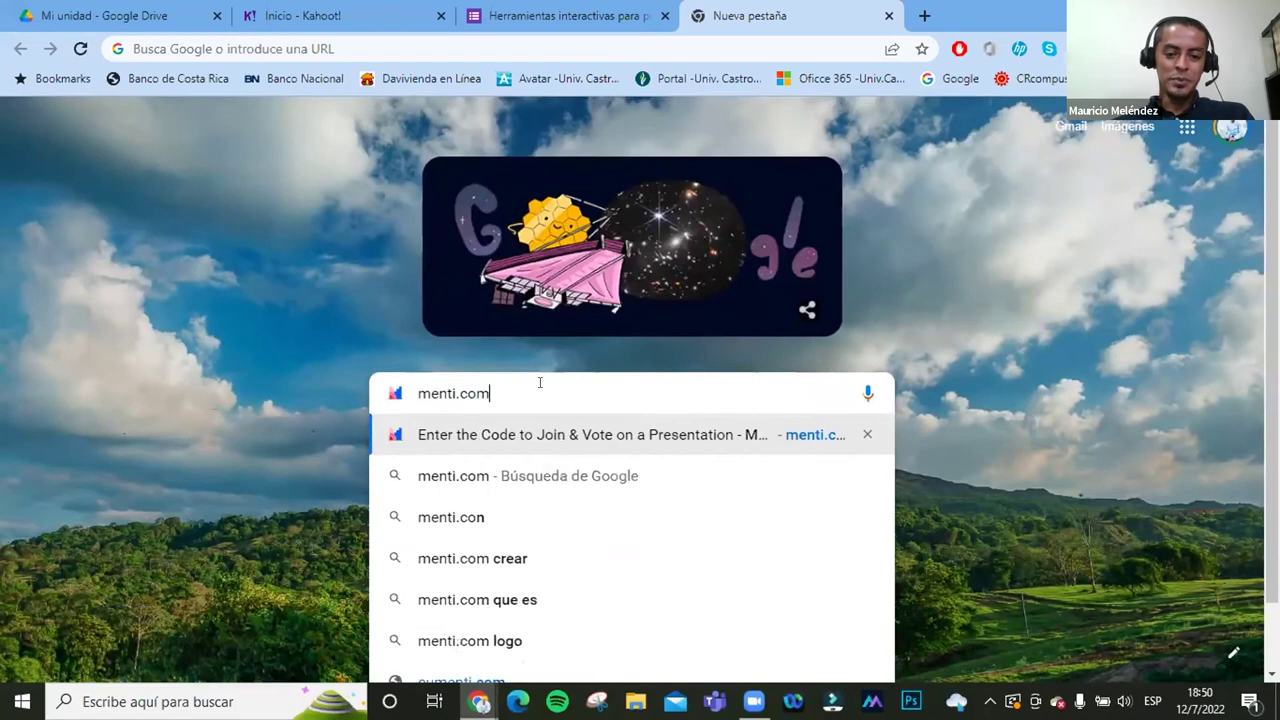
pyautogui.press('Return')
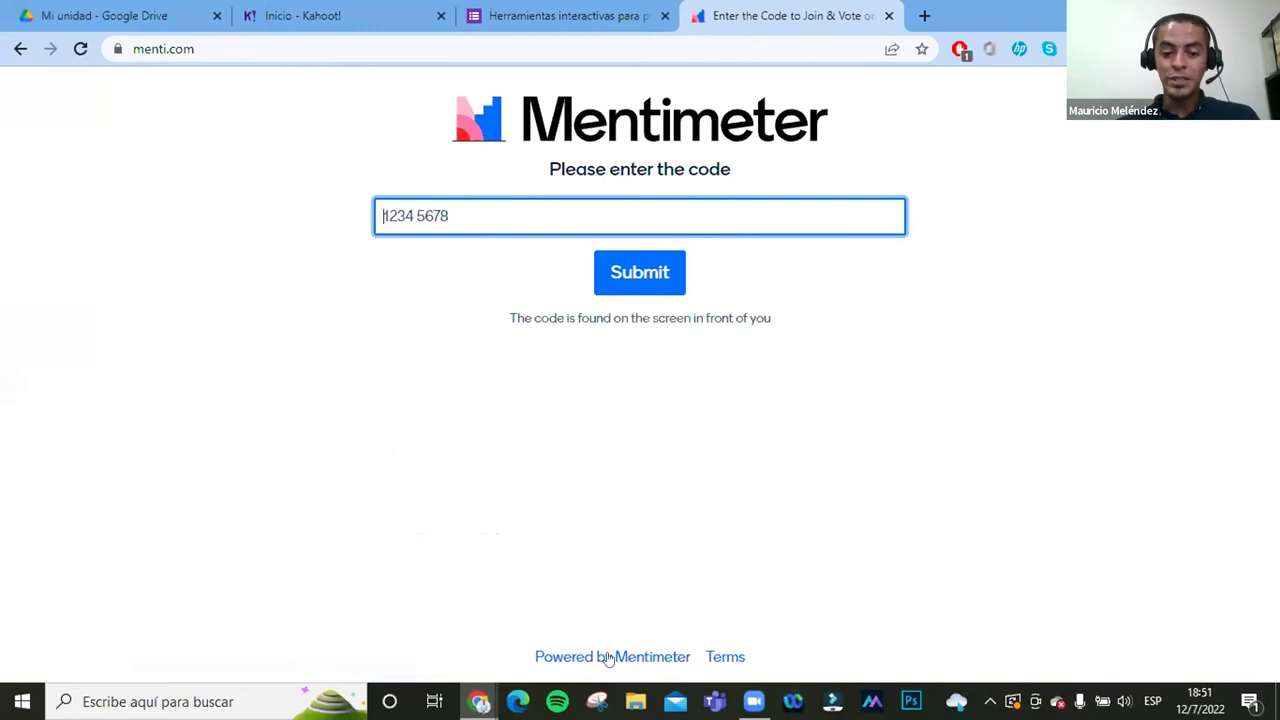
# Step: Go from the code entry page to Mentimeter's main site, close the code page, and open the list of own presentations
pyautogui.click(640, 656)
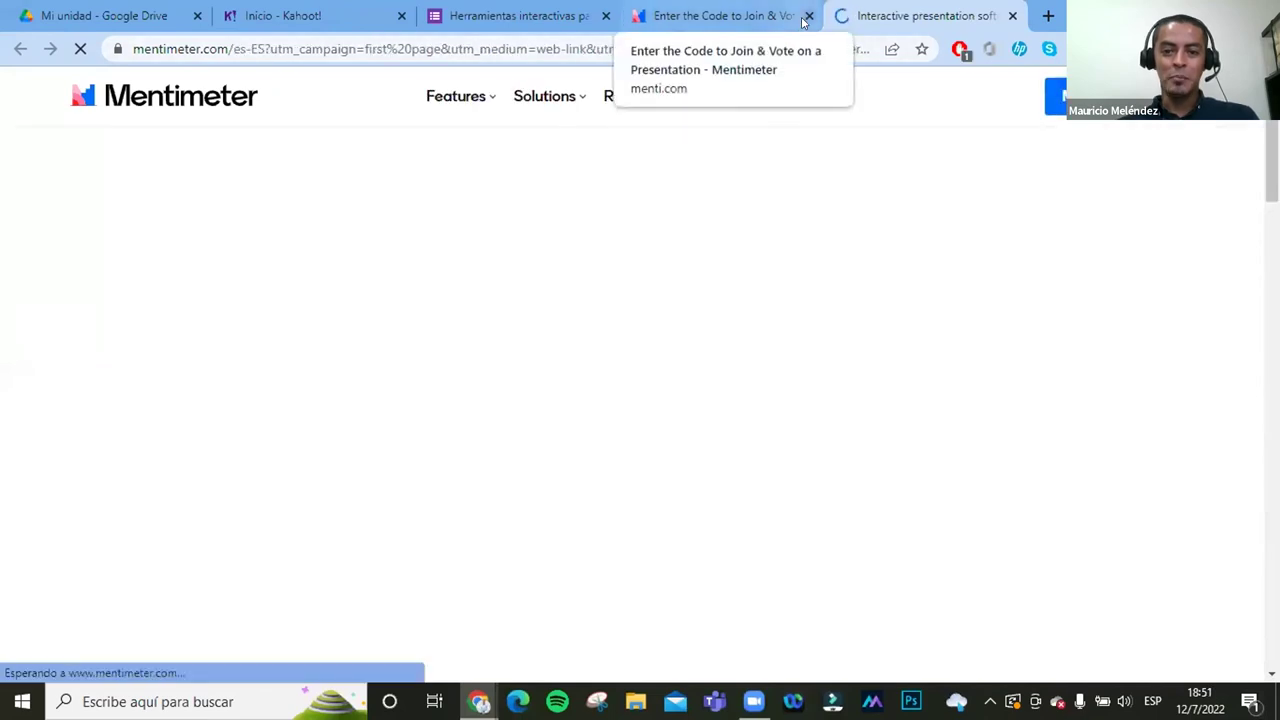
pyautogui.click(808, 16)
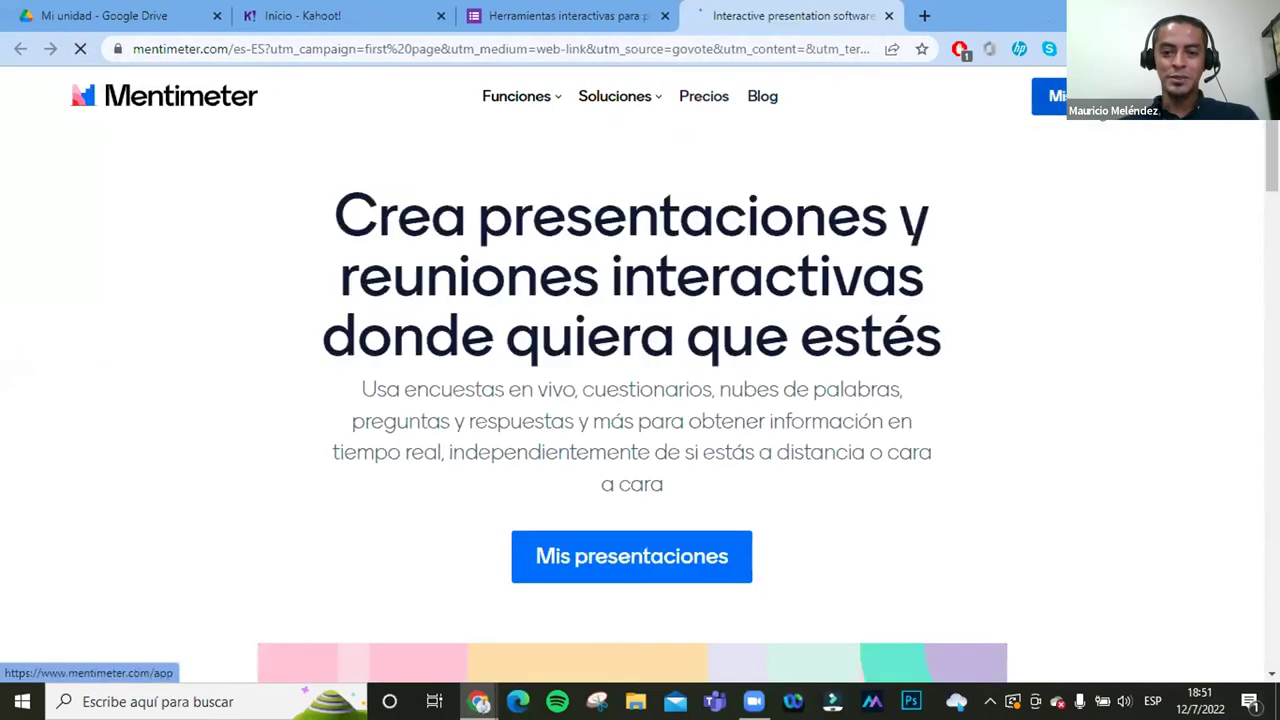
pyautogui.click(1090, 95)
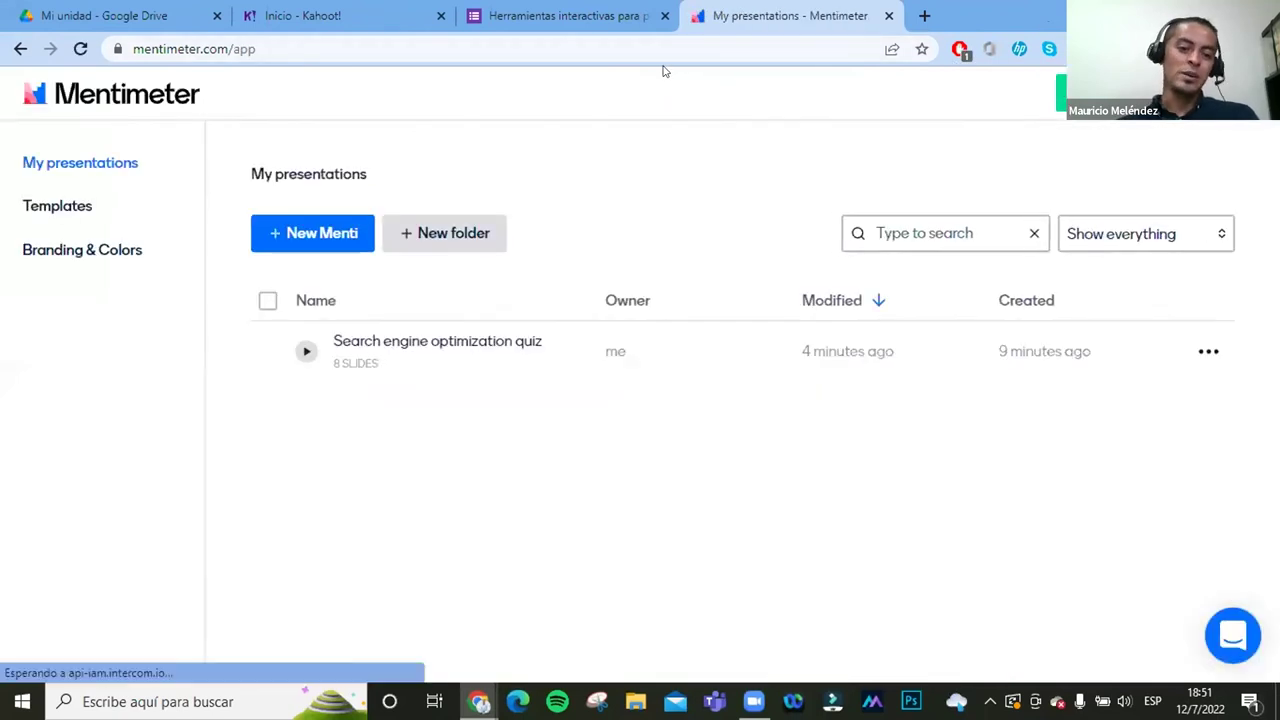
# Step: Start presenting the "Search engine optimization quiz" from the presentations list, after briefly opening it in the editor
pyautogui.click(455, 341)
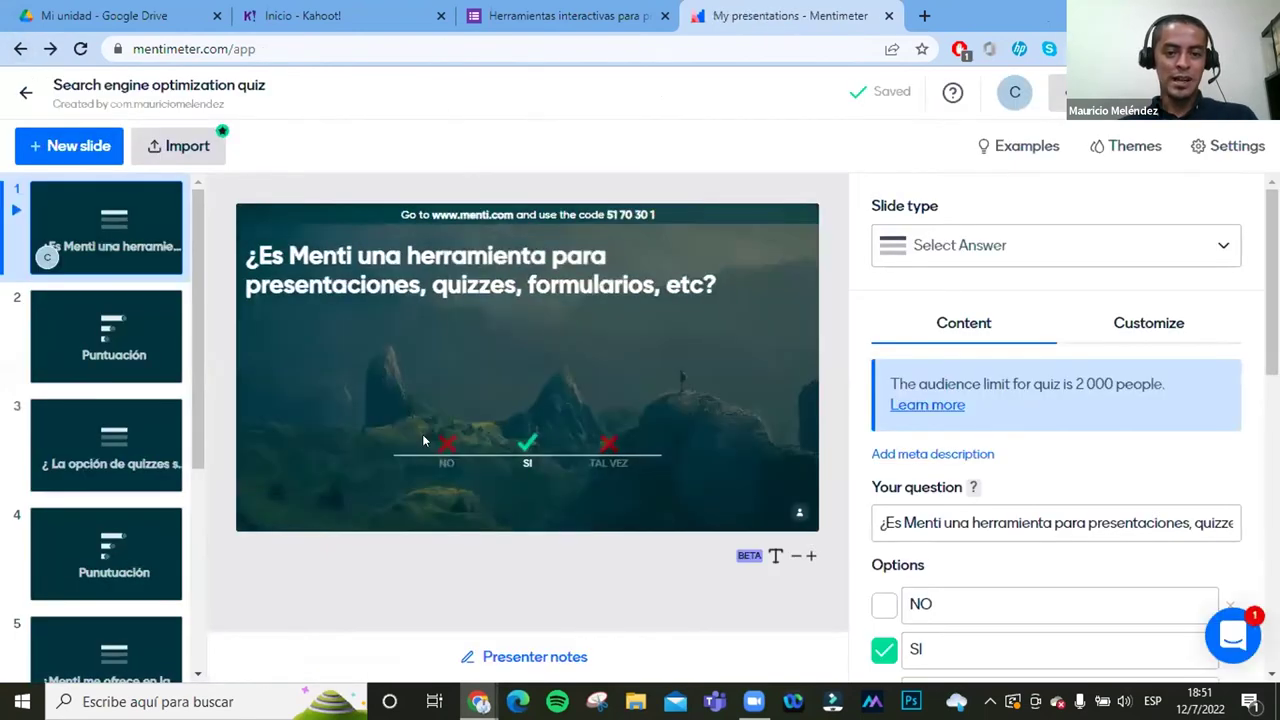
pyautogui.click(28, 90)
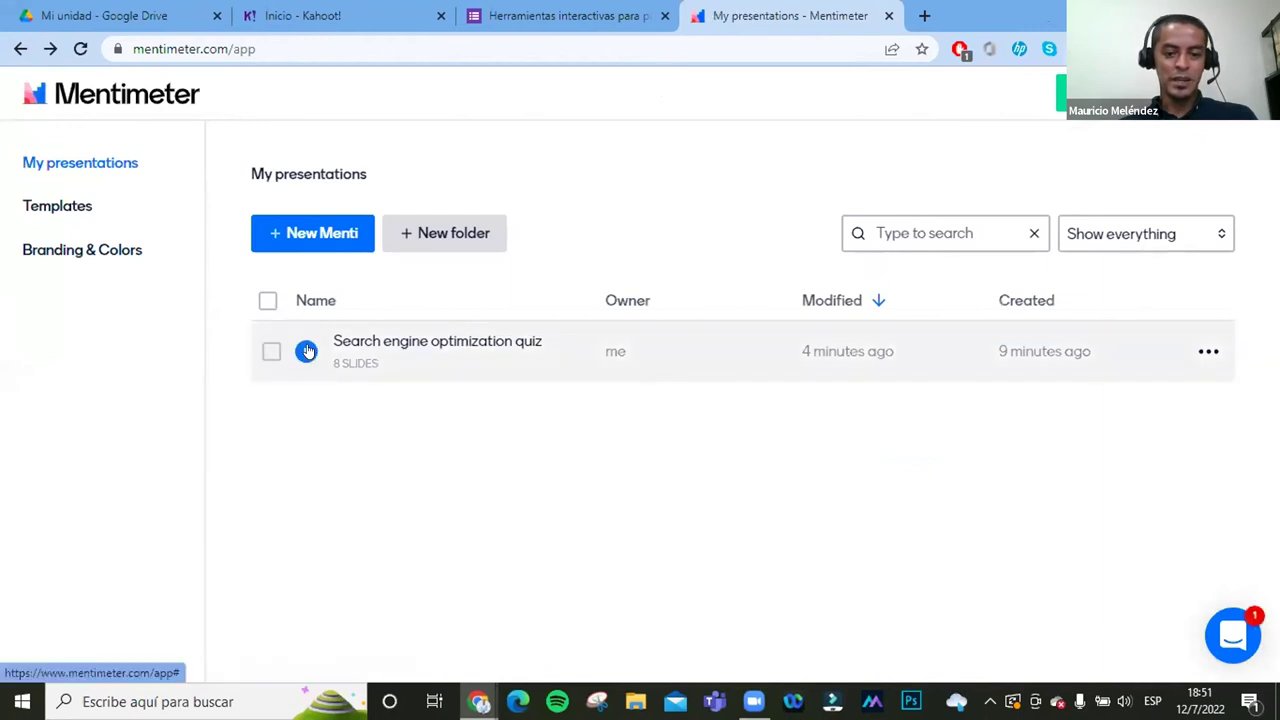
pyautogui.click(337, 357)
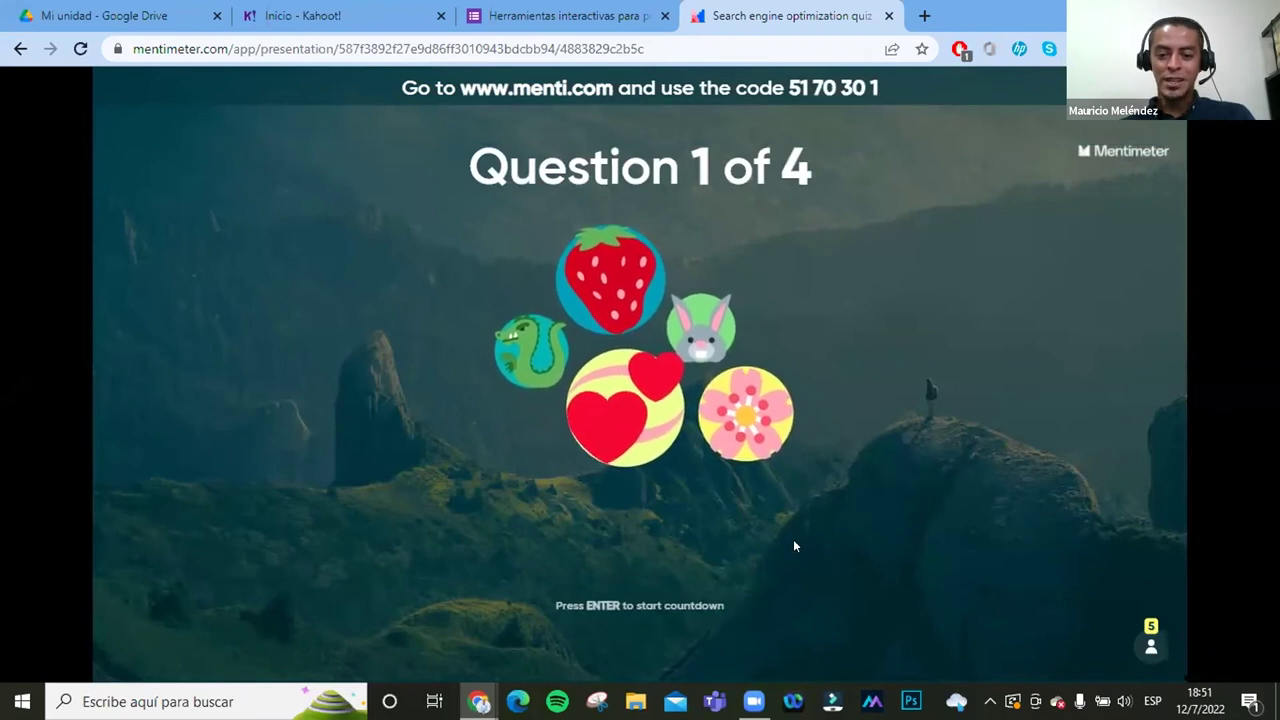
# Step: Run quiz question 1 with the participants and show the "Puntuación" leaderboard after it
pyautogui.moveTo(600, 615)
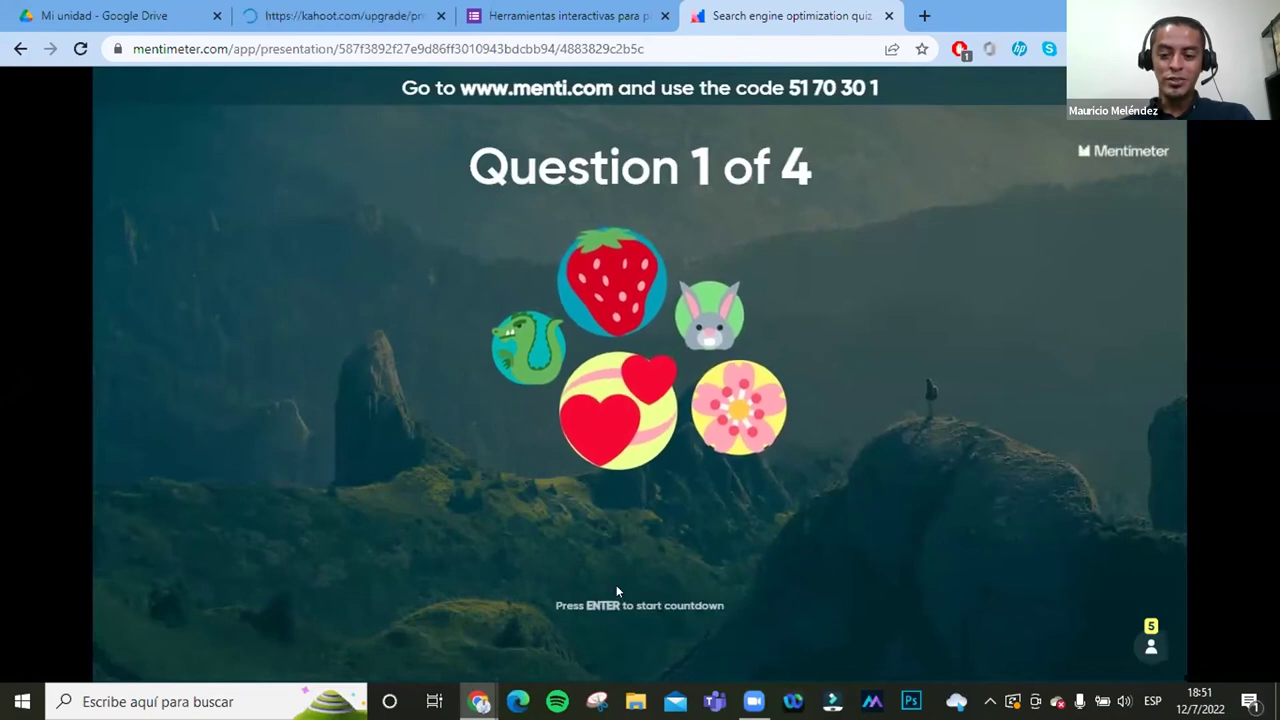
pyautogui.press('Return')
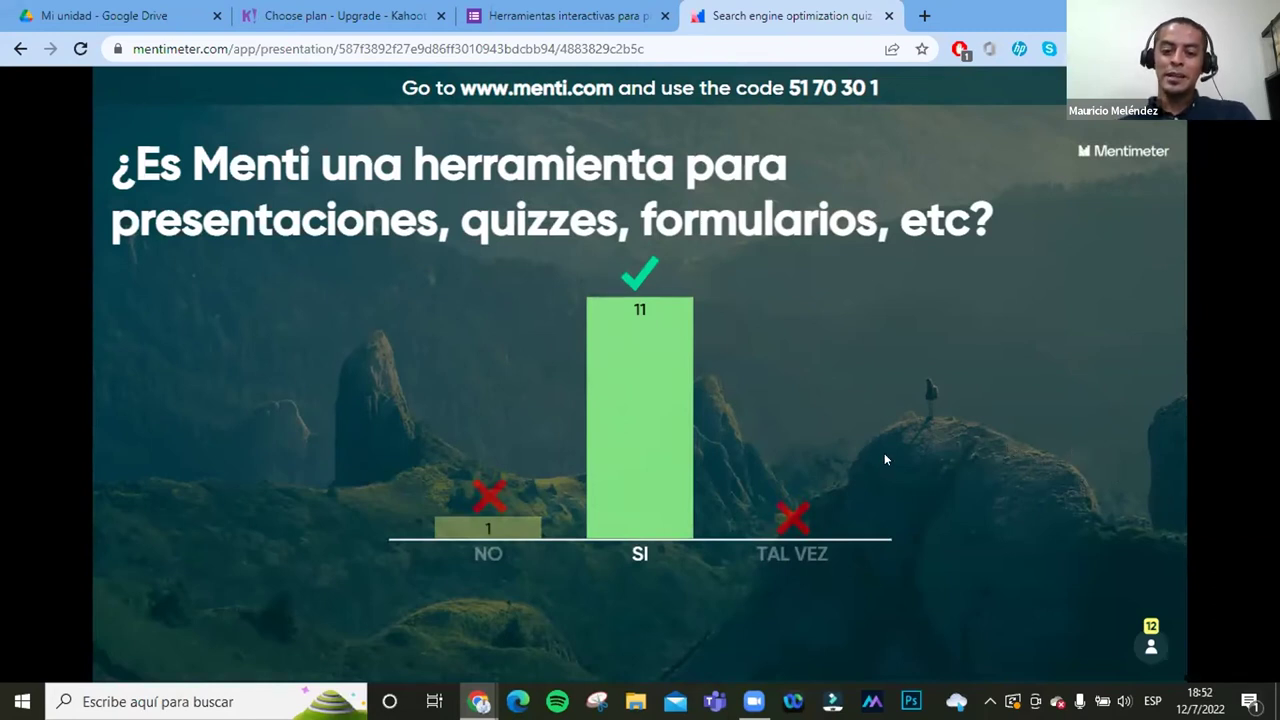
pyautogui.press('Right')
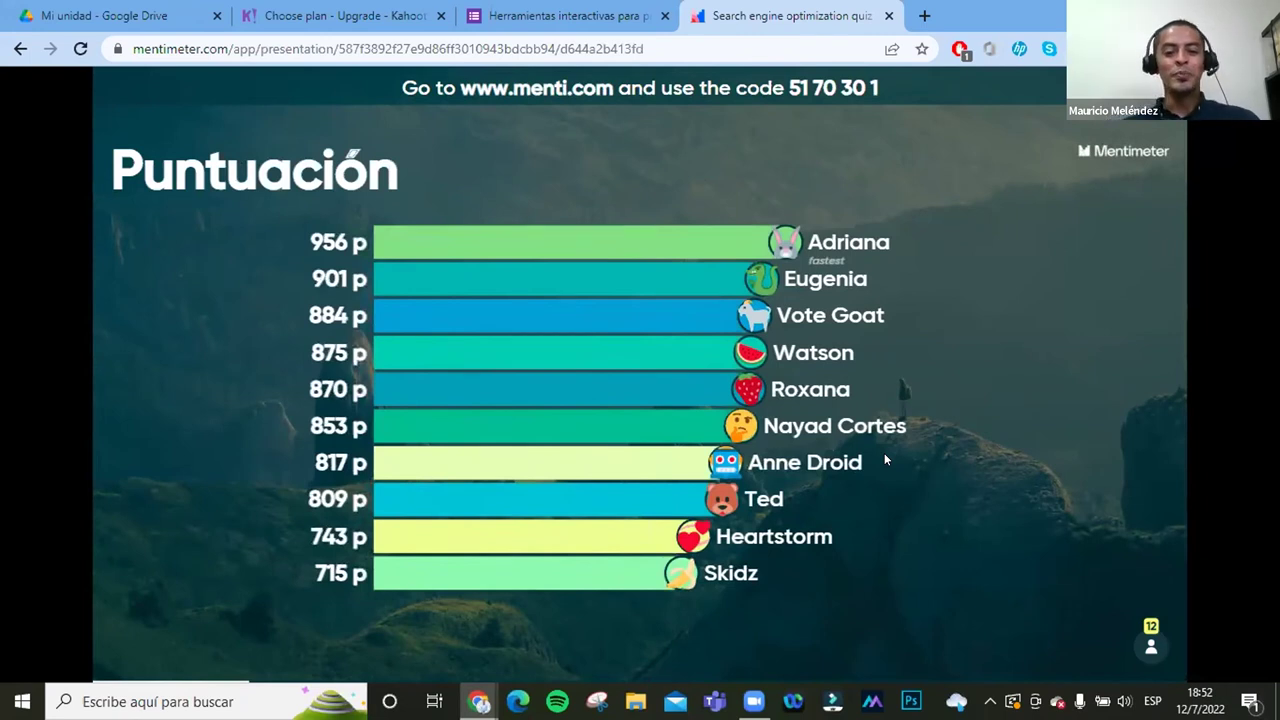
# Step: Advance to quiz question 2, start its countdown, and show the "Punutuación" leaderboard once answering ends
pyautogui.press('Right')
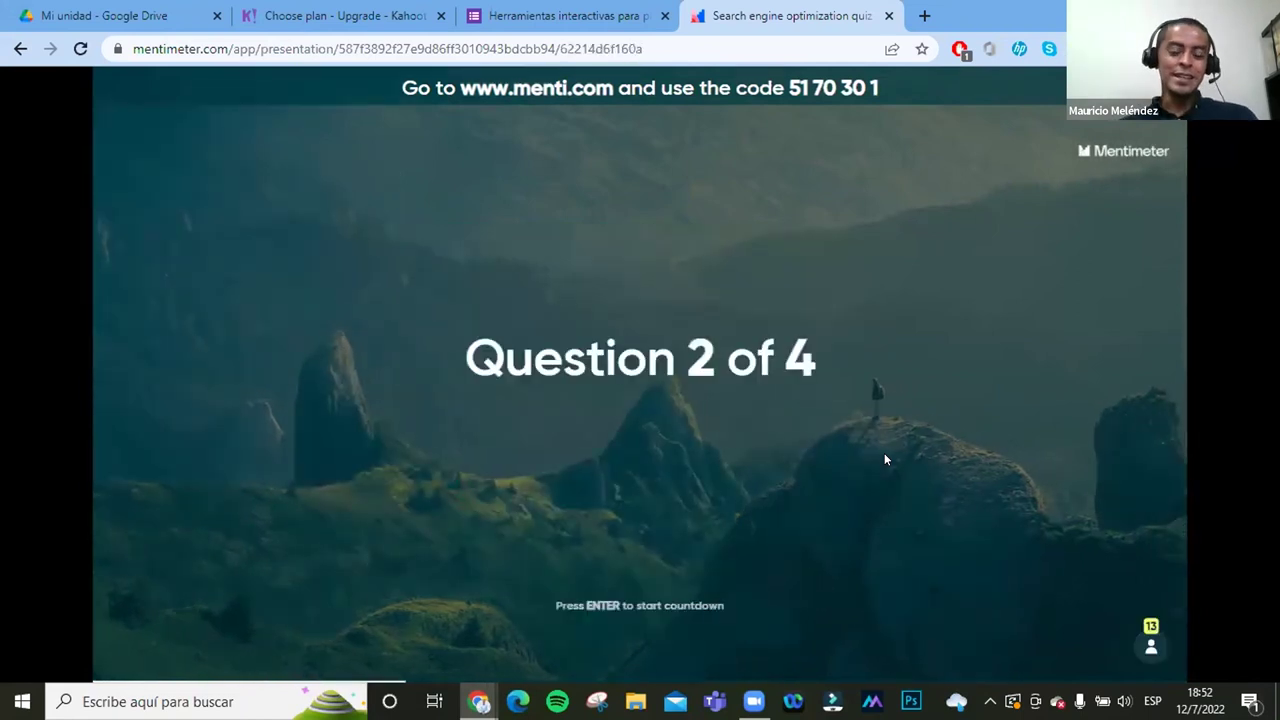
pyautogui.press('Return')
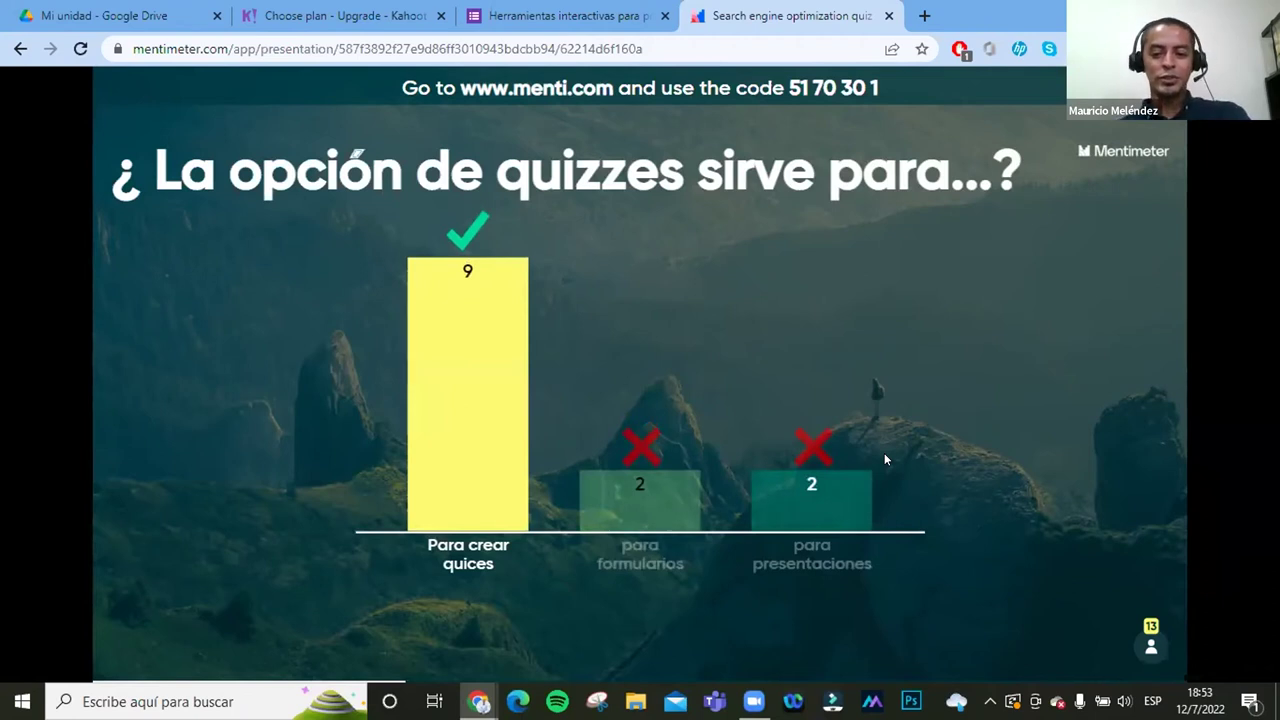
pyautogui.press('Right')
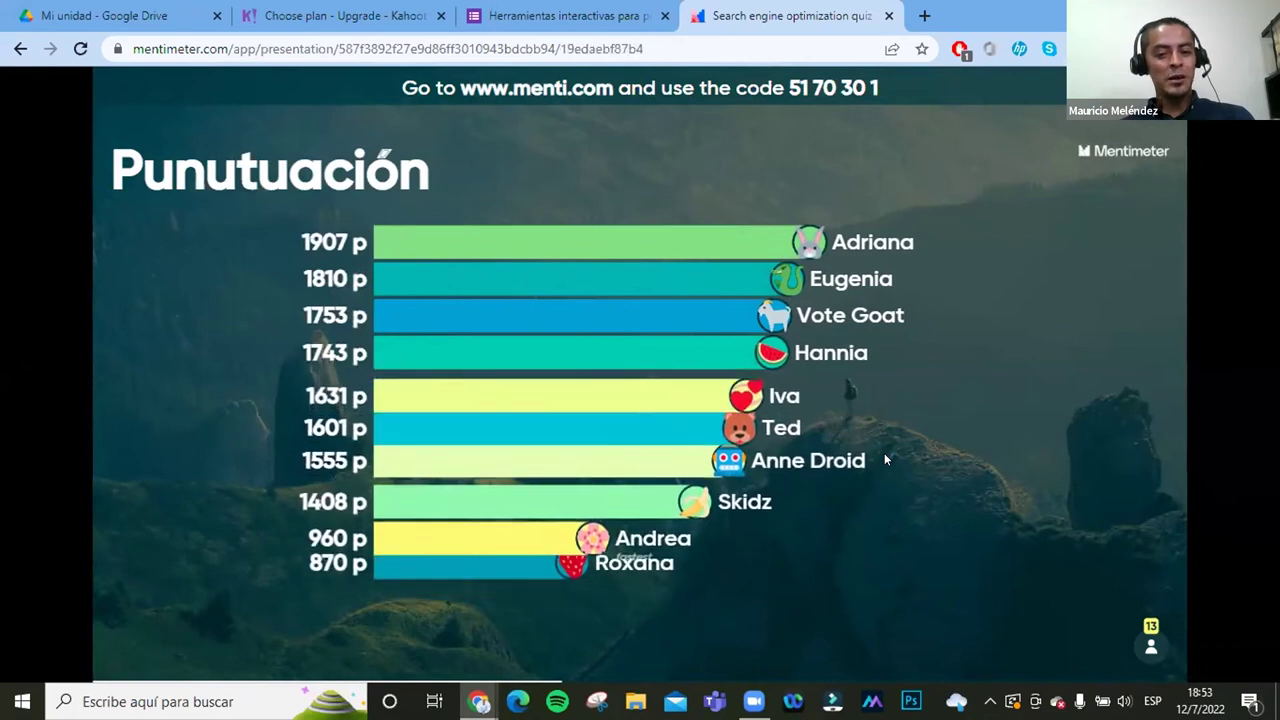
# Step: Advance to quiz question 3, start its countdown, and show the slide 6 leaderboard once answering ends
pyautogui.press('Right')
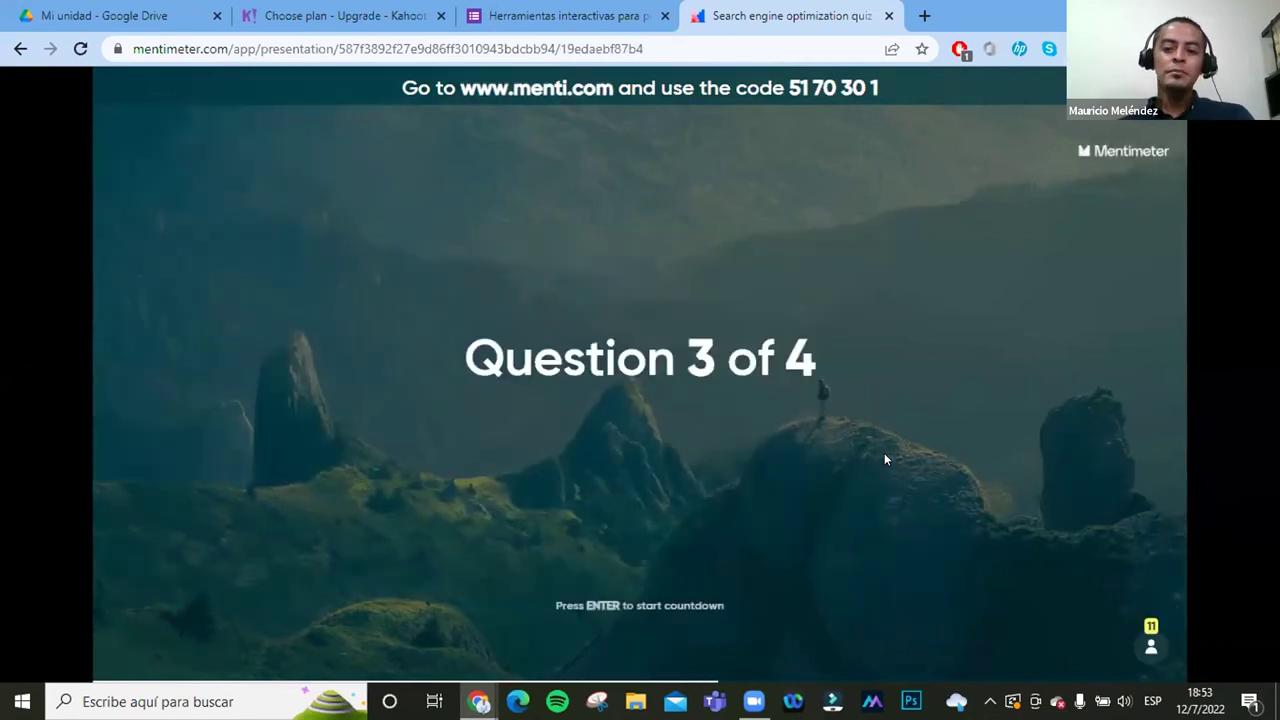
pyautogui.press('Return')
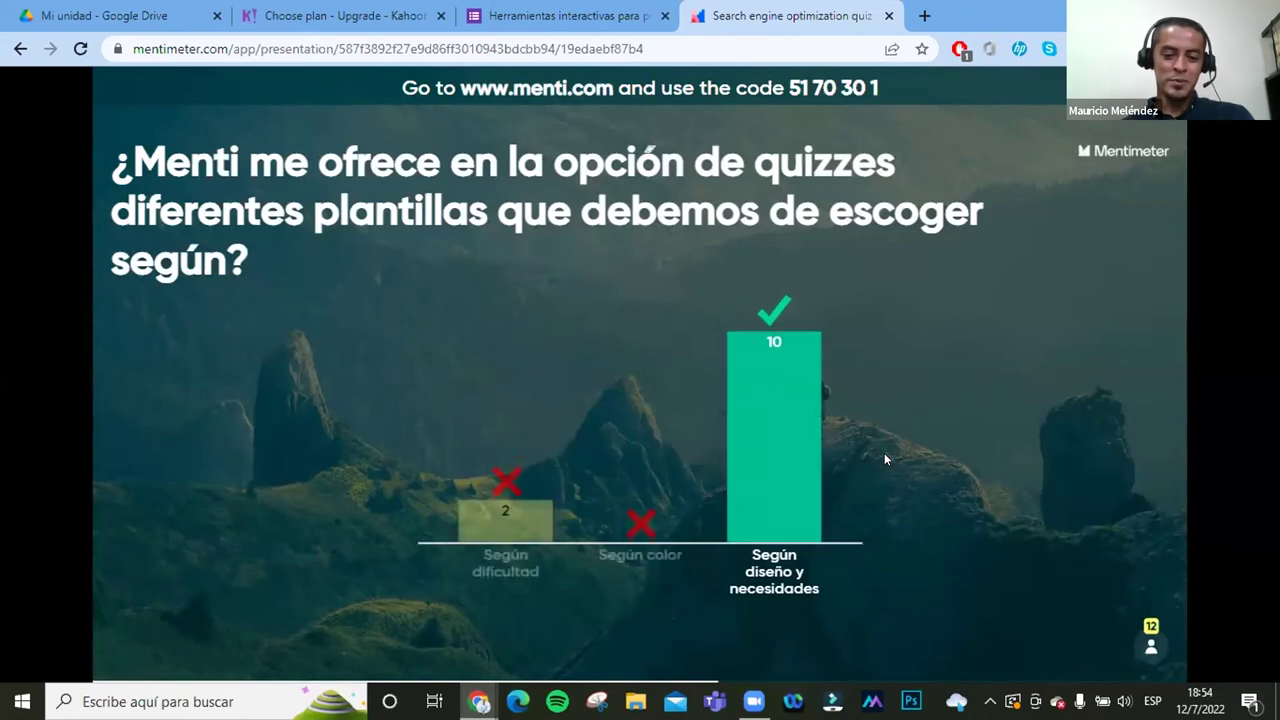
pyautogui.press('Right')
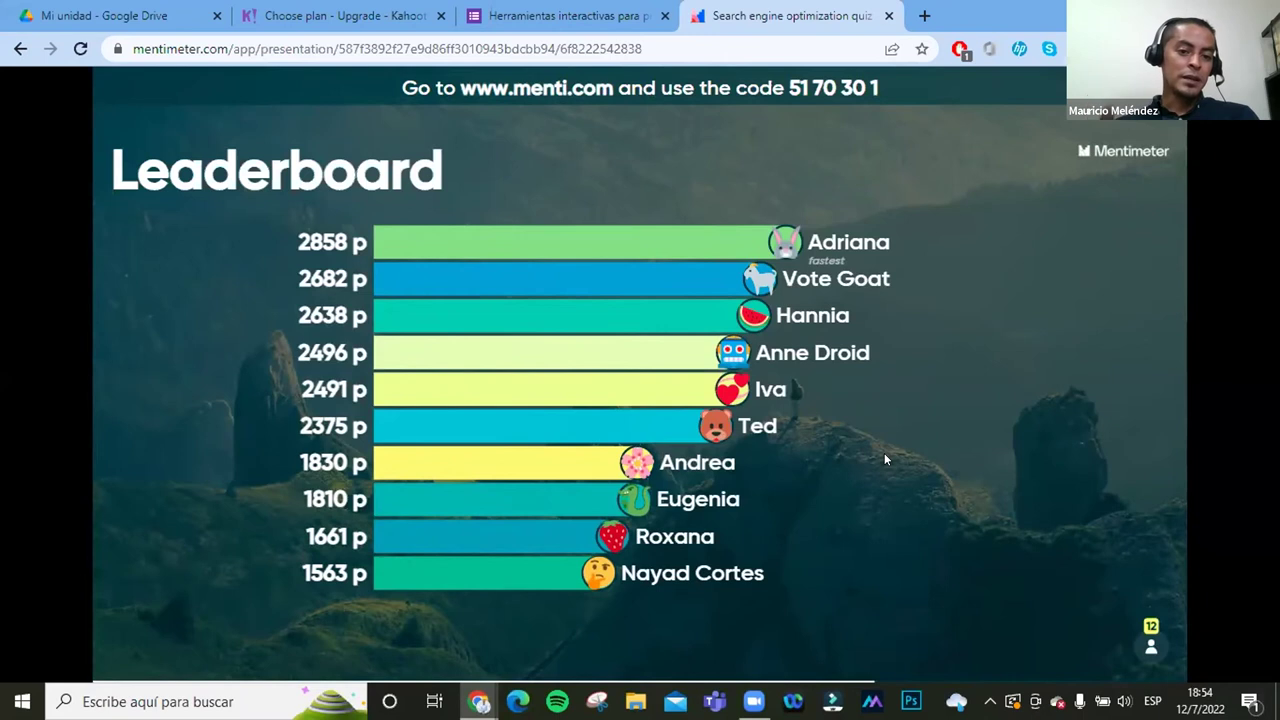
# Step: Run quiz question 4 with the participants, show the final leaderboard, and advance to the end of the presentation
pyautogui.press('Right')
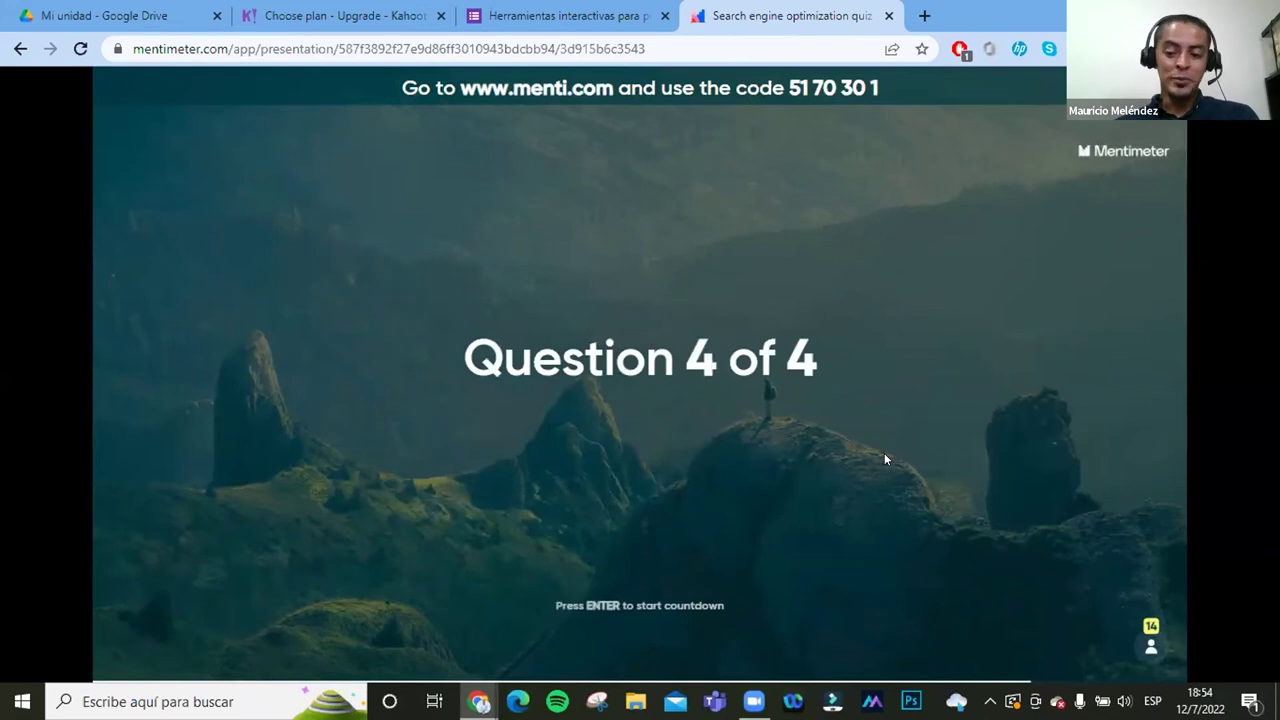
pyautogui.press('Return')
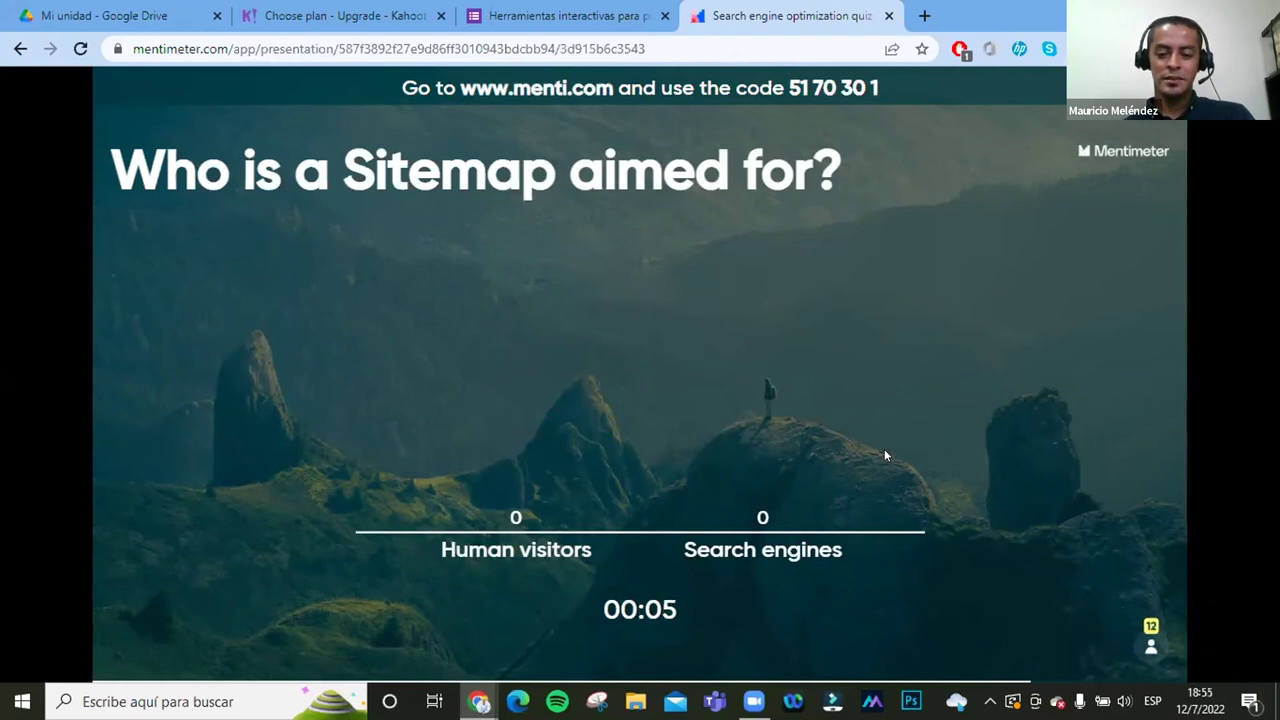
pyautogui.press('Right')
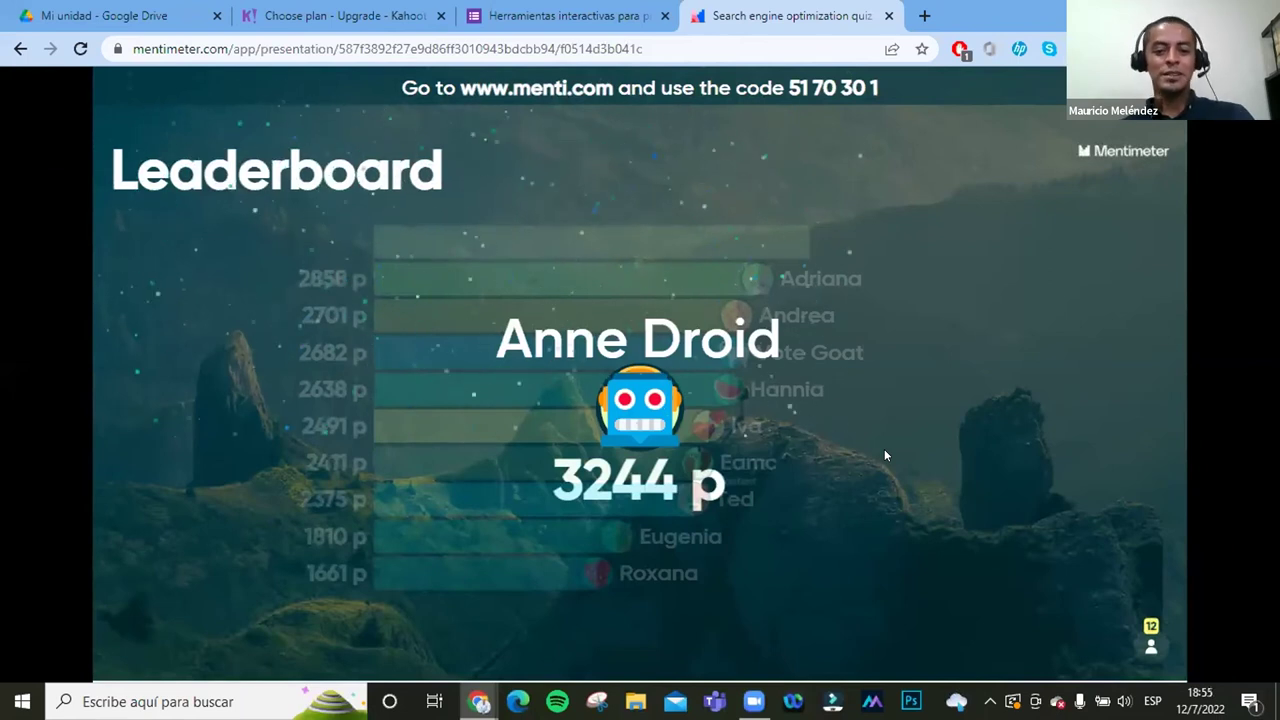
pyautogui.press('Right')
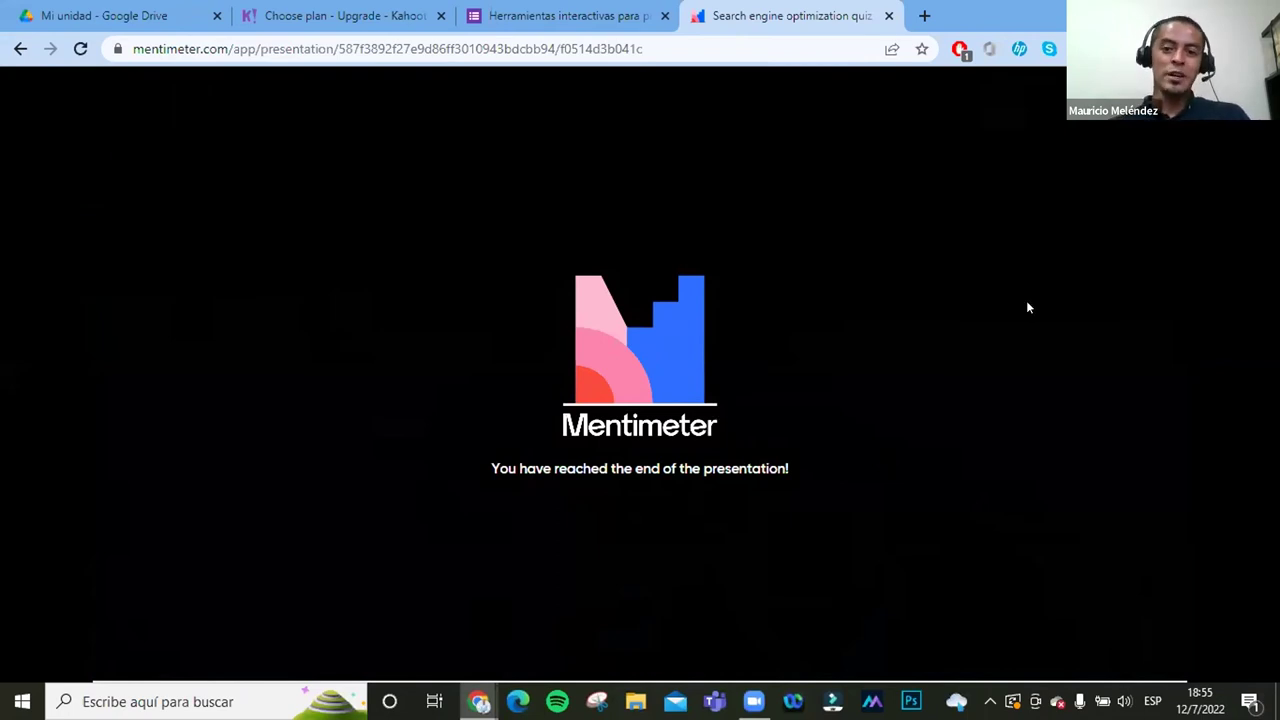
# Step: Close the Mentimeter presentation and return from Kahoot's plan upgrade page to the Kahoot home page
pyautogui.click(888, 17)
pyautogui.click(346, 22)
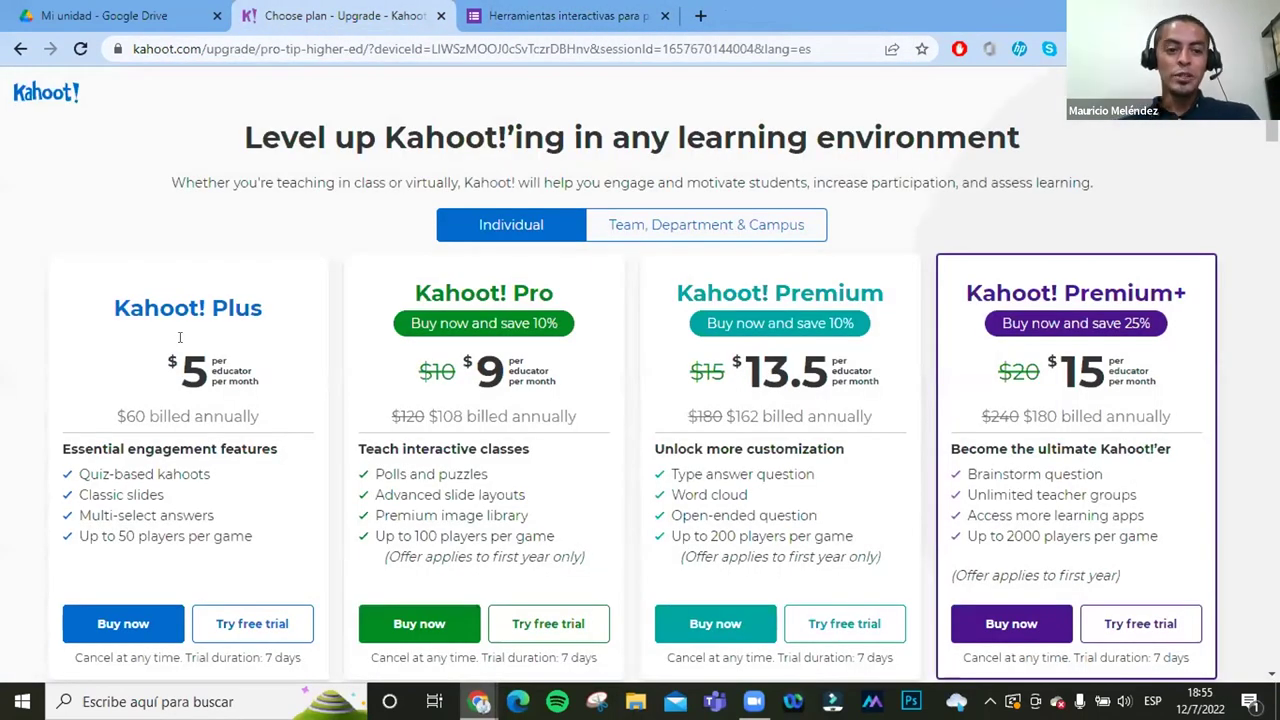
pyautogui.click(20, 48)
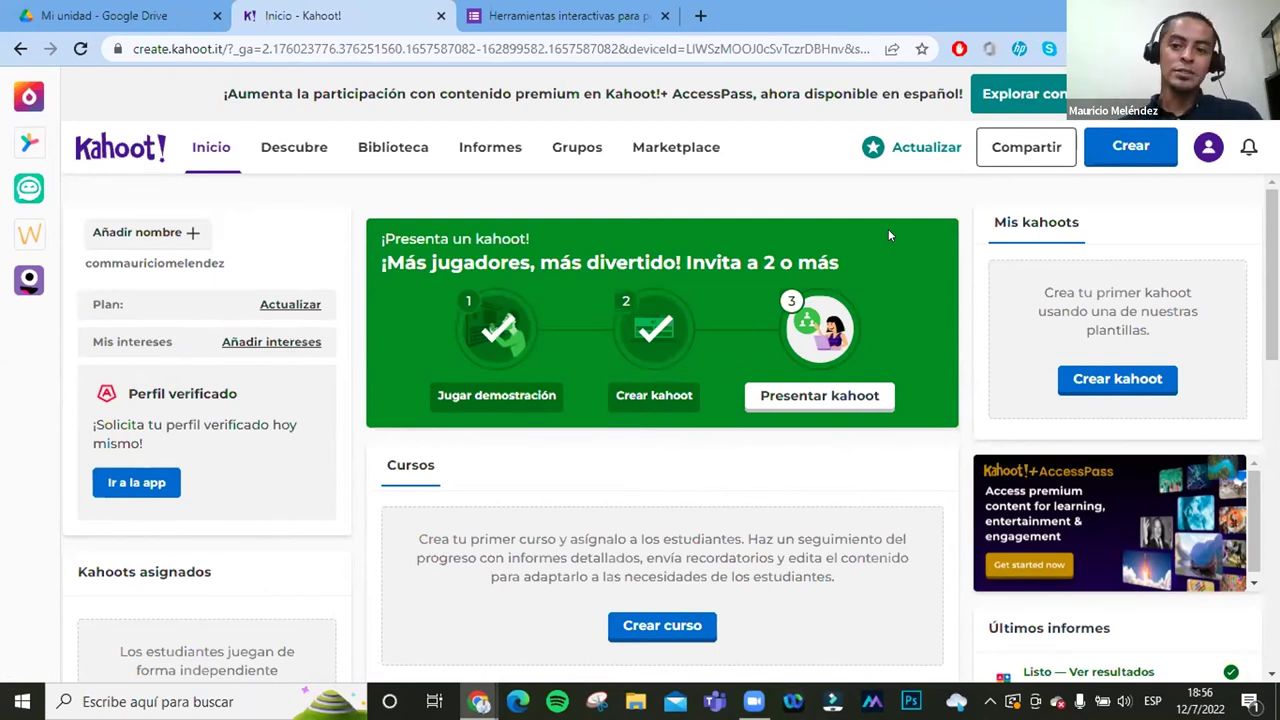
# Step: Create a new kahoot from the "Kahoot! para la evaluación formativa" template
pyautogui.click(1104, 160)
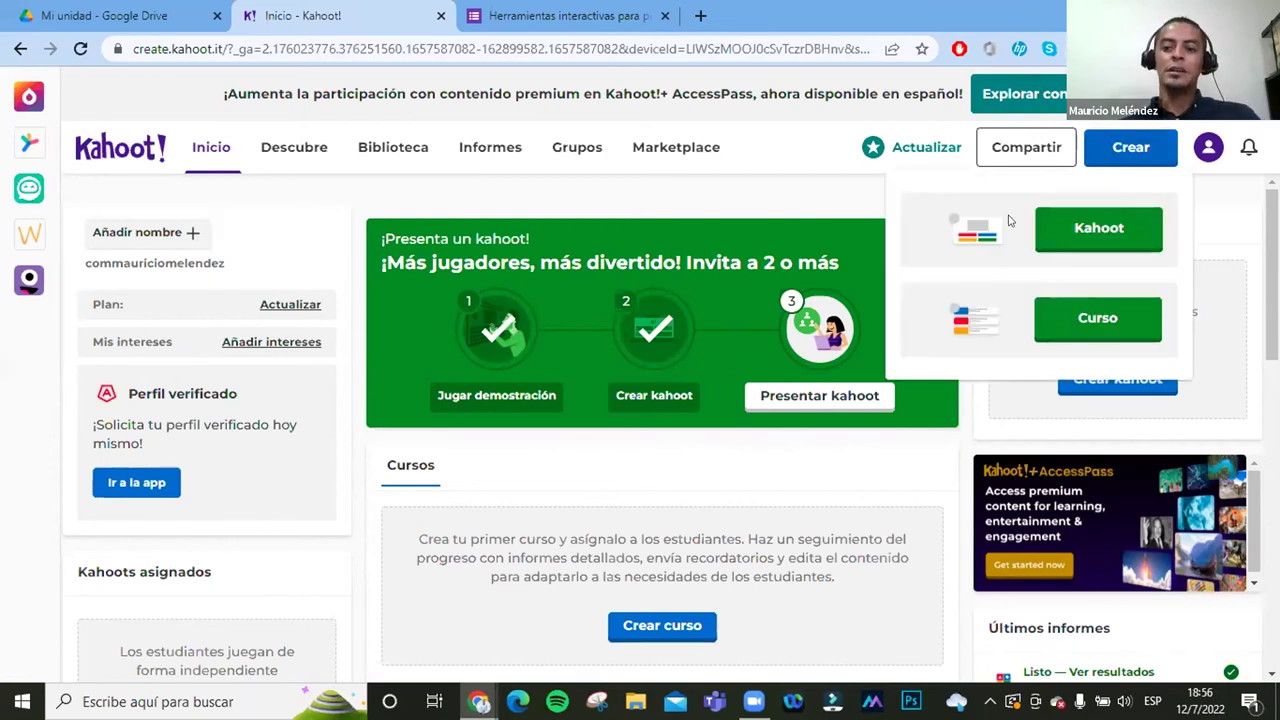
pyautogui.click(1116, 220)
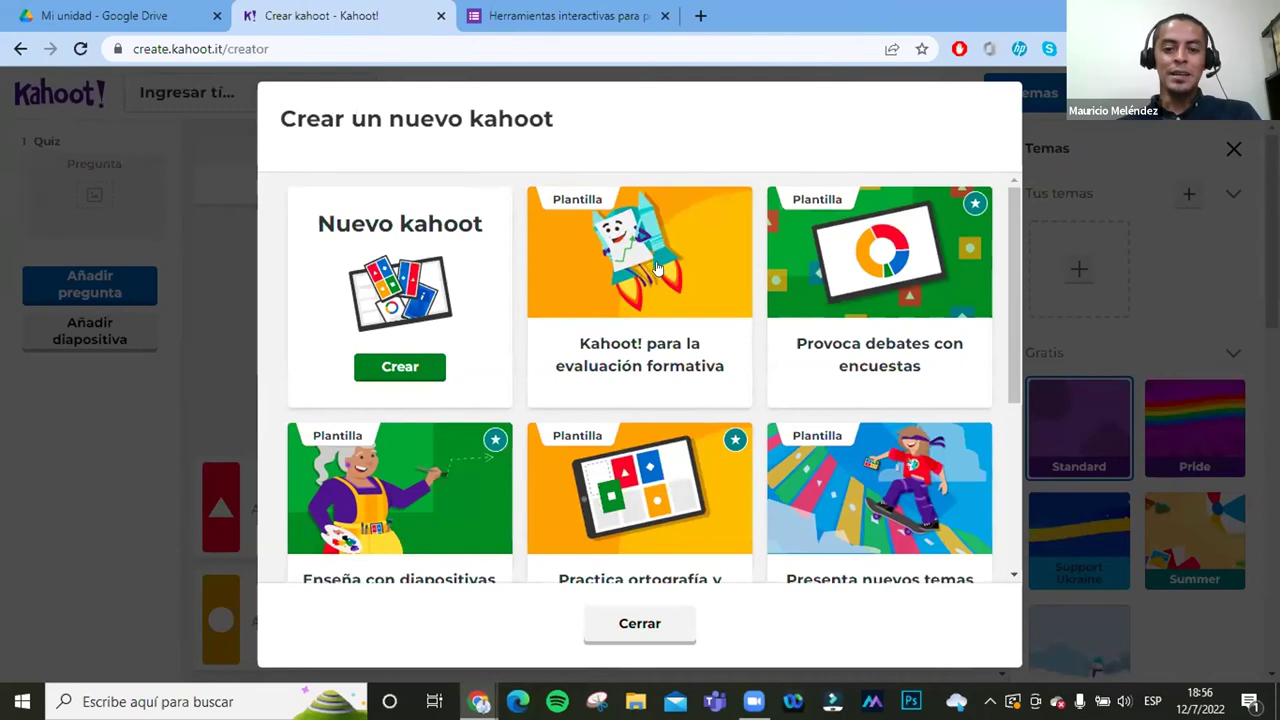
pyautogui.press('Escape')
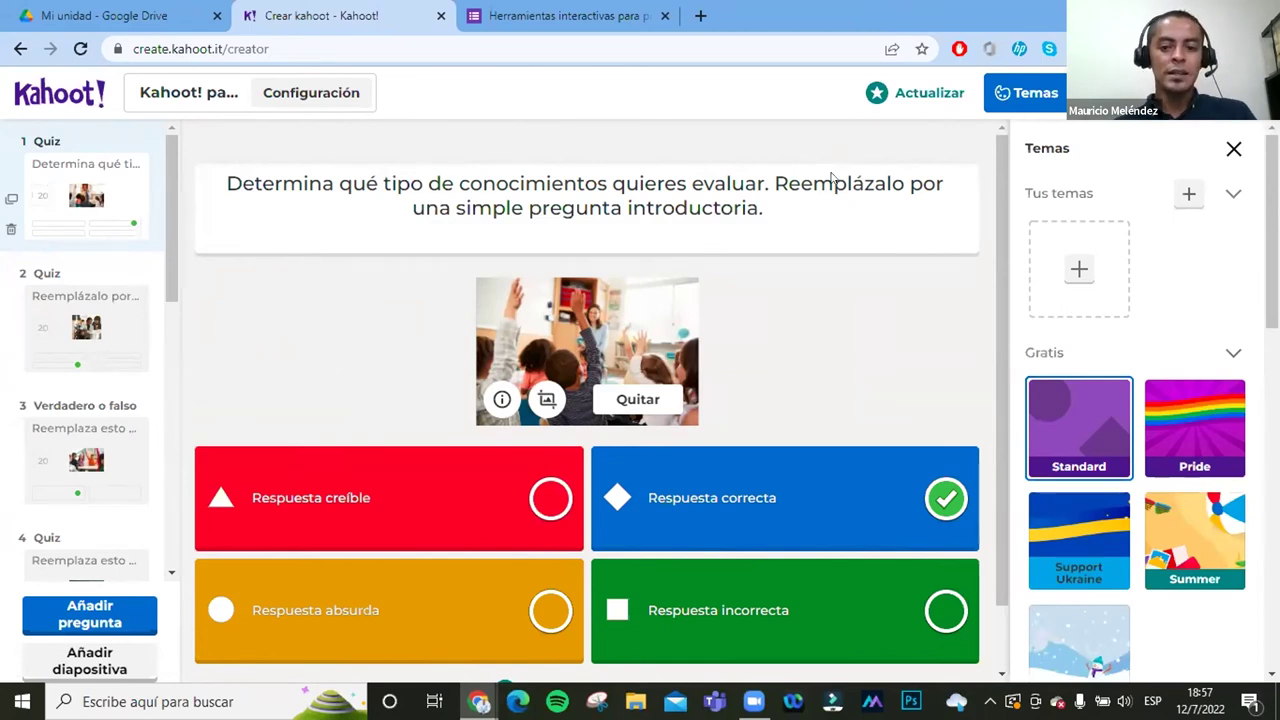
# Step: Look through the template's questions and compare the first two questions' text, image and answer options
pyautogui.tripleClick(305, 162)
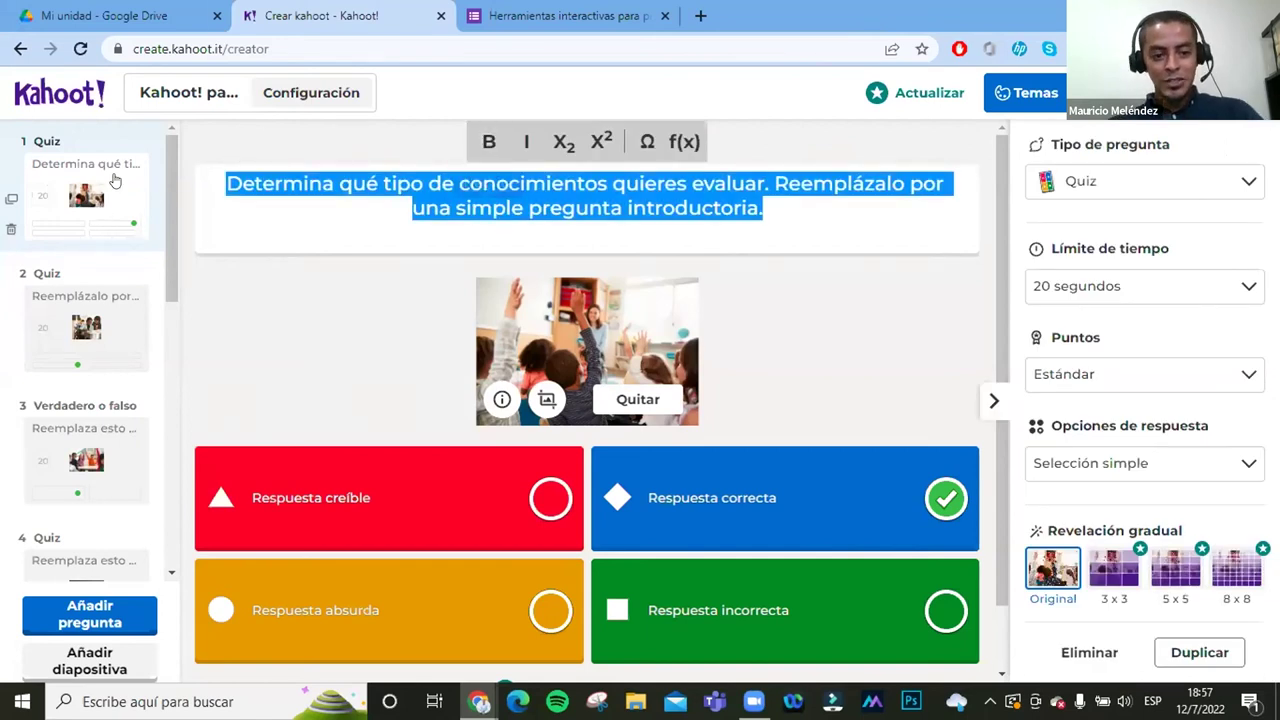
pyautogui.scroll(-7, 57, 325)
pyautogui.scroll(7, 57, 322)
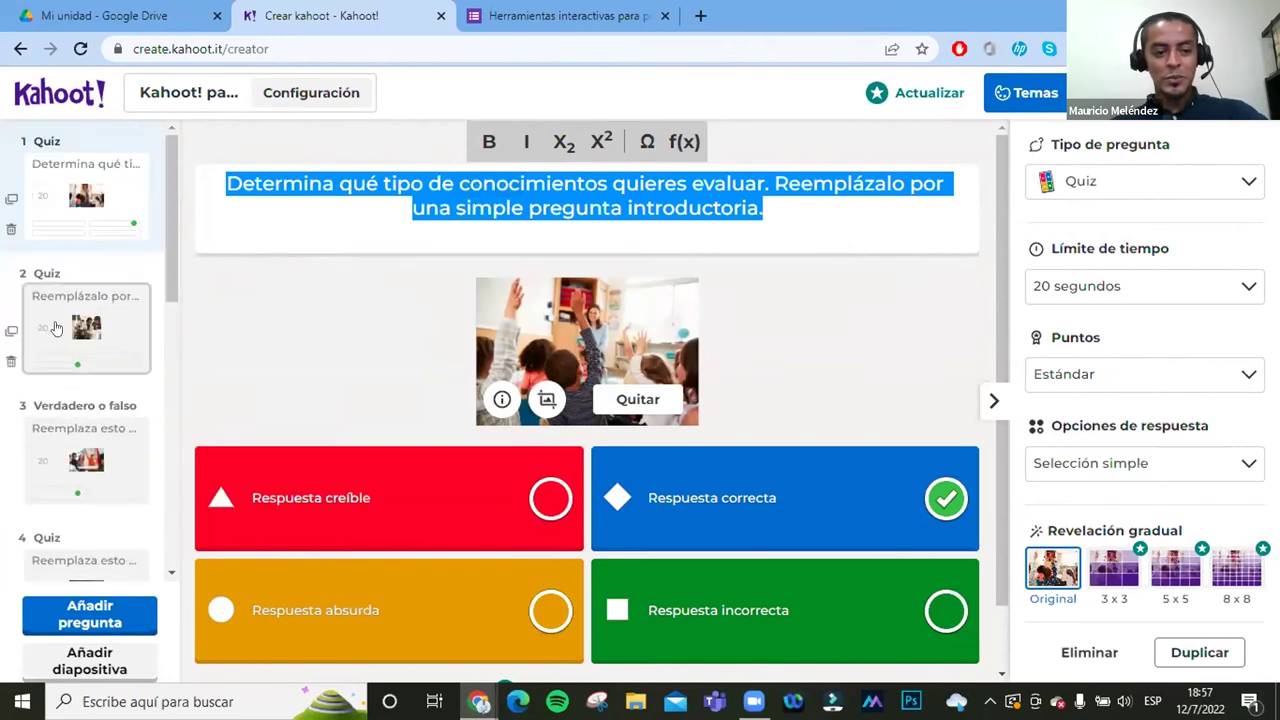
pyautogui.click(55, 327)
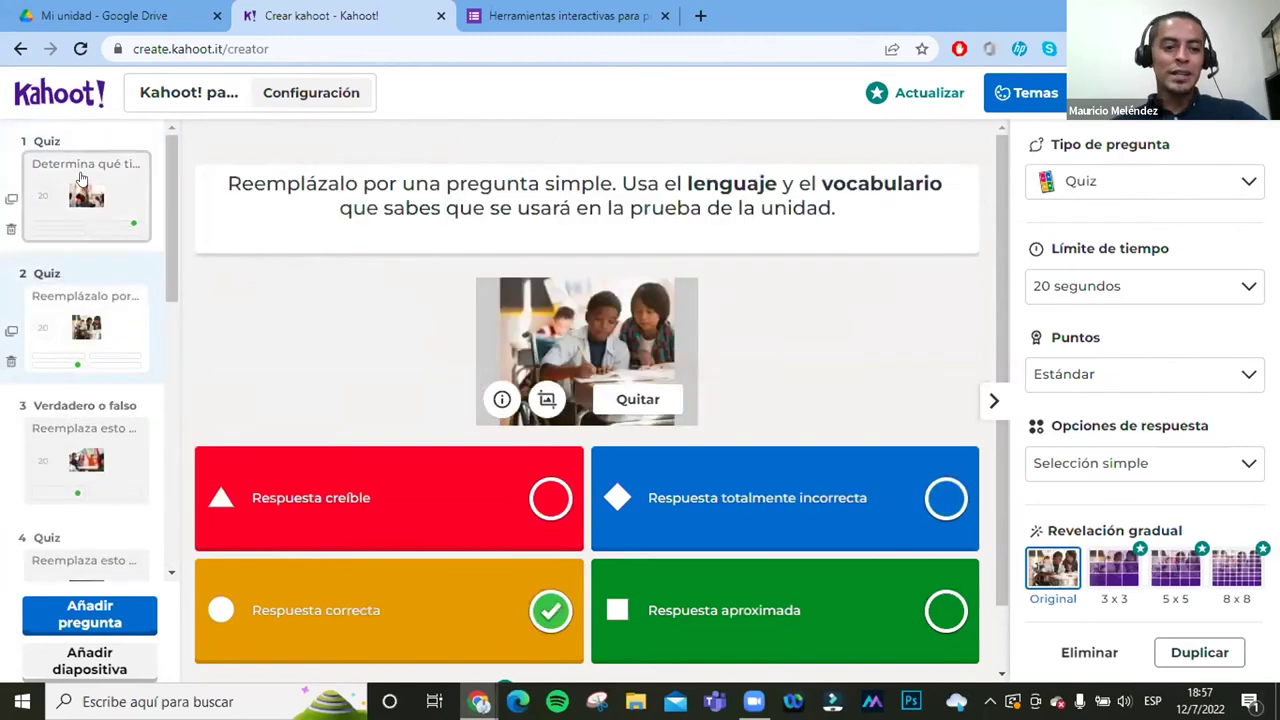
pyautogui.click(82, 190)
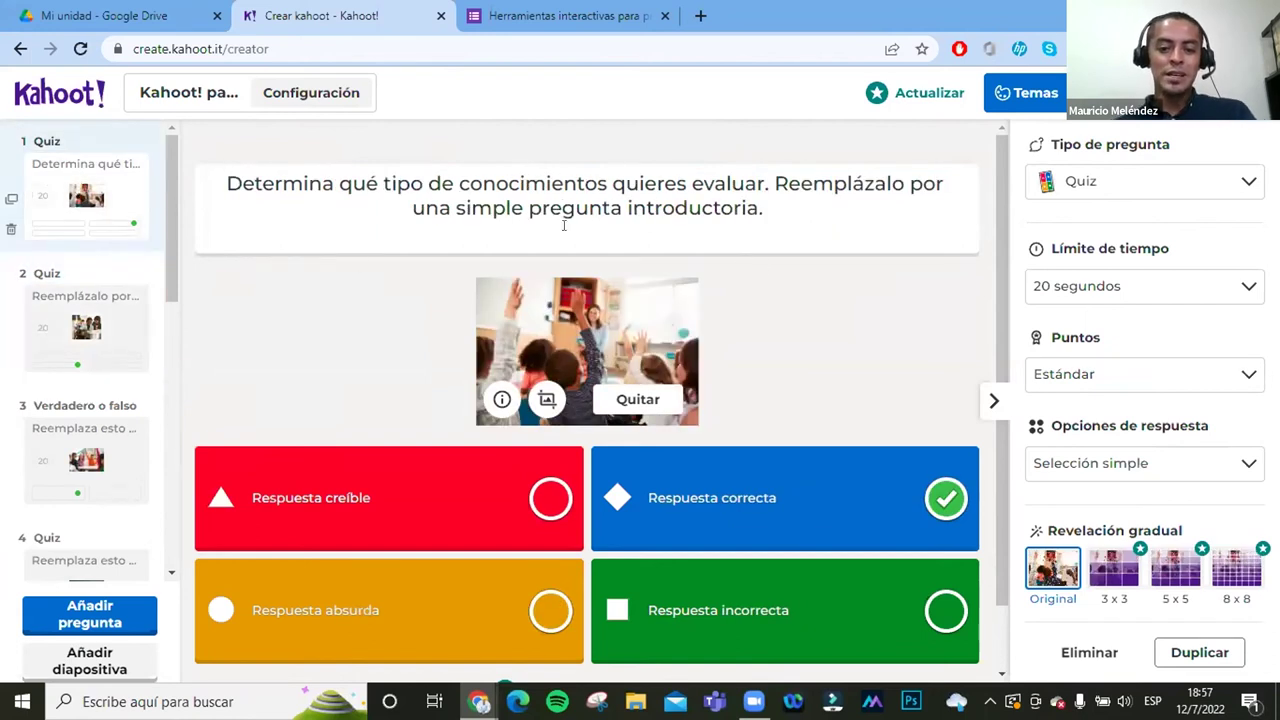
pyautogui.scroll(-3, 98, 350)
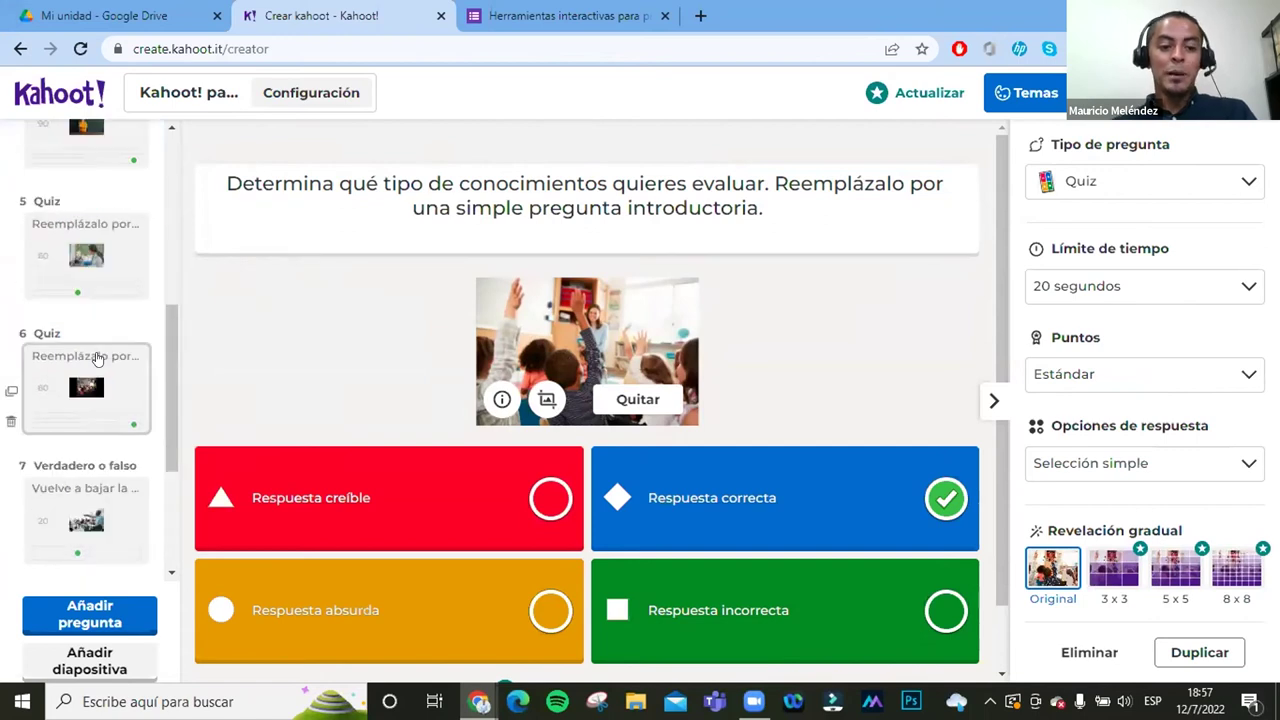
pyautogui.scroll(3, 98, 346)
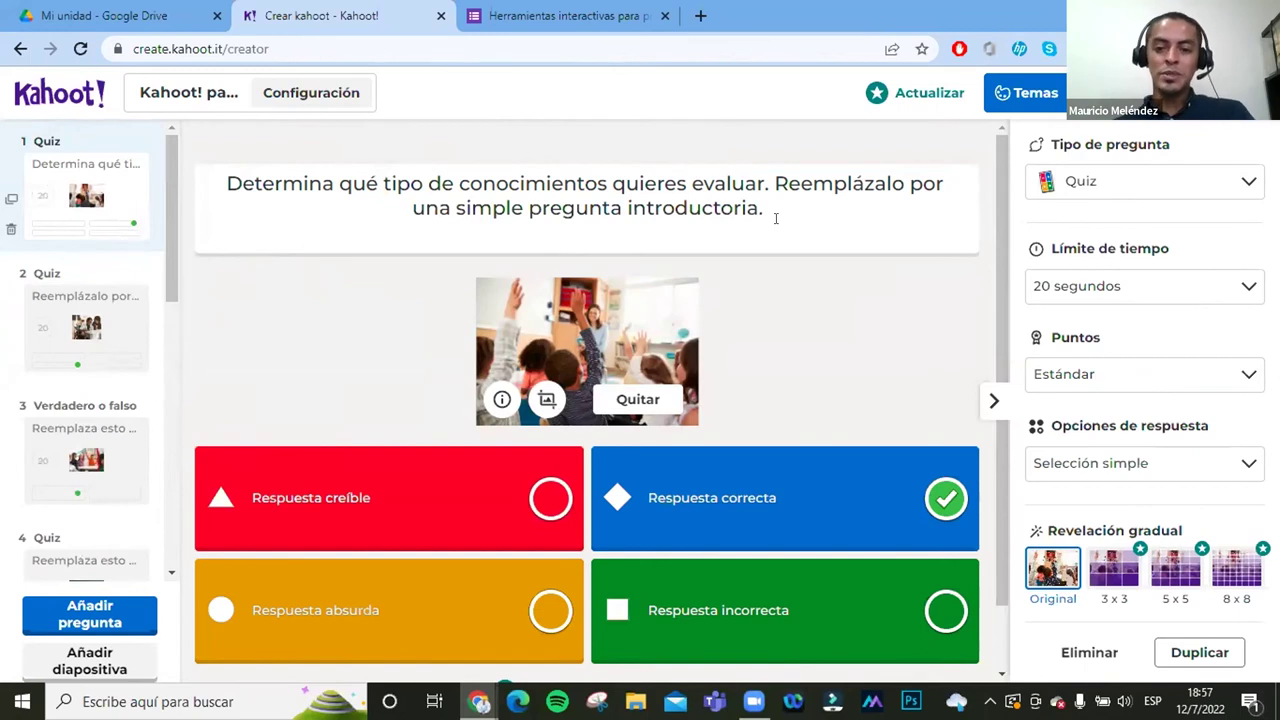
# Step: Replace question 1's text with "Es Kahoot una herramienta en línea?" and select the first answer's text for editing
pyautogui.moveTo(771, 208); pyautogui.dragTo(110, 205)
pyautogui.moveTo(222, 172); pyautogui.dragTo(865, 204)
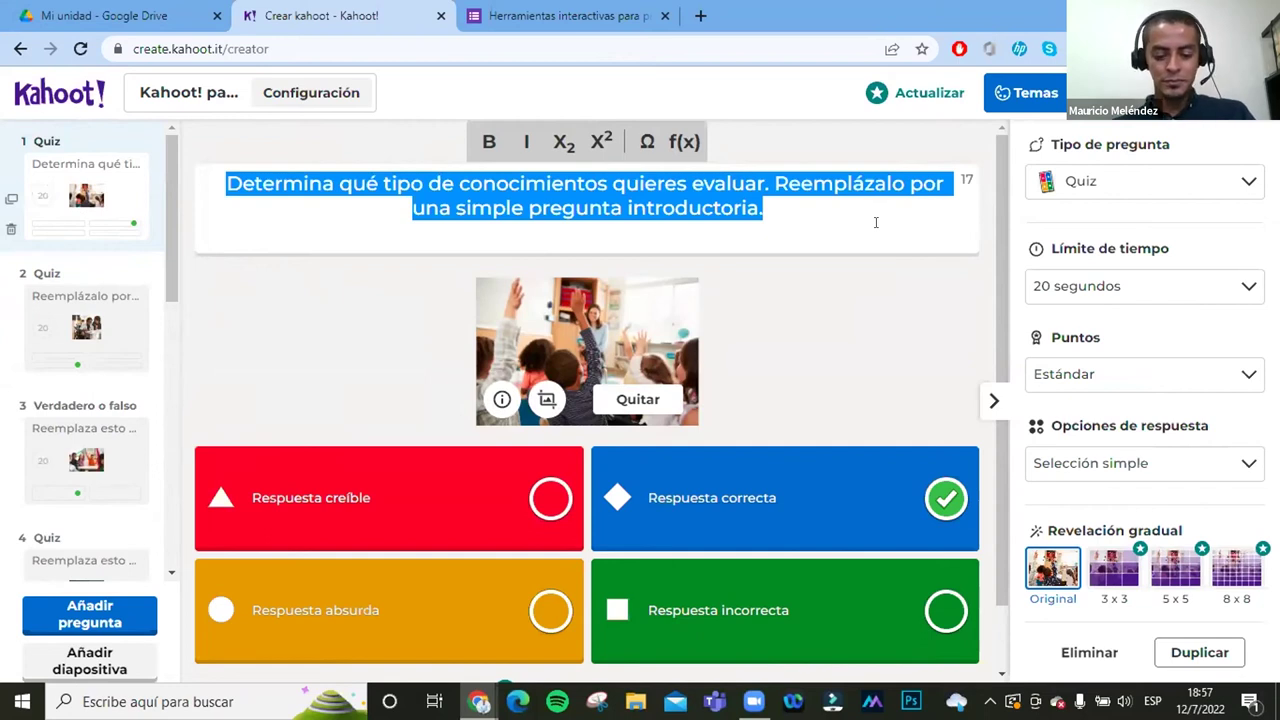
pyautogui.write('Es Kah')
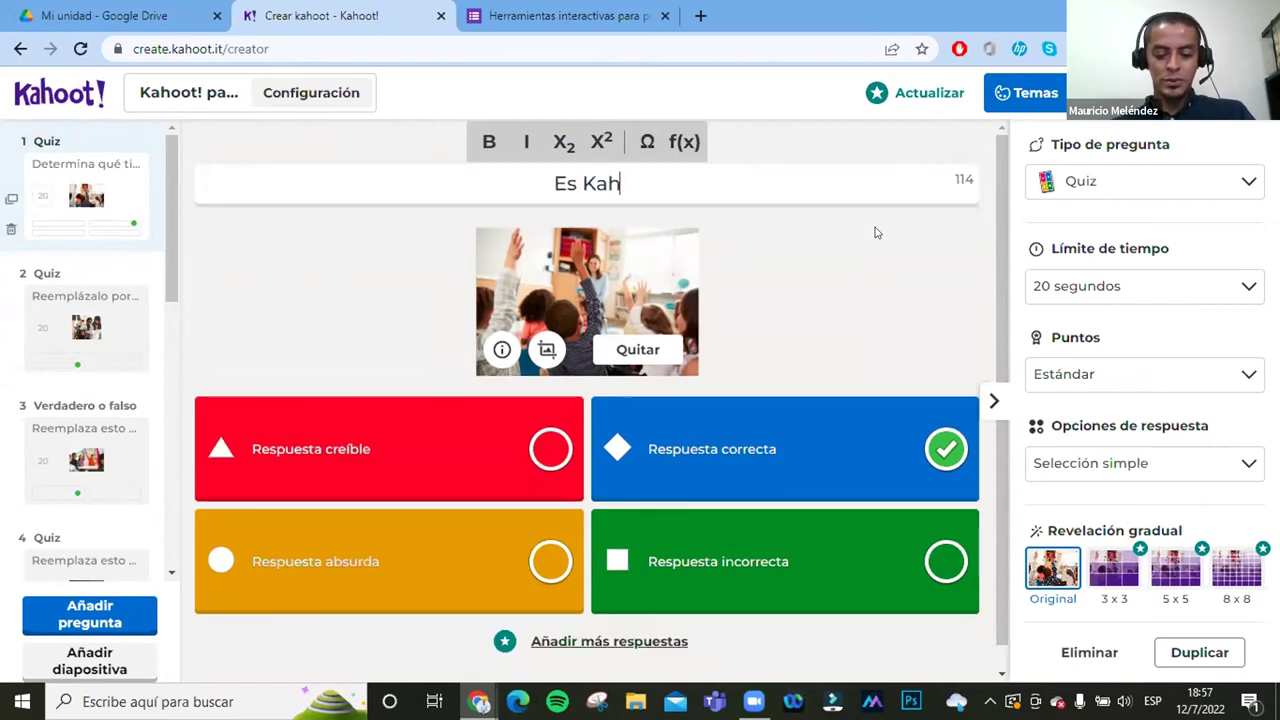
pyautogui.write('oot una herram')
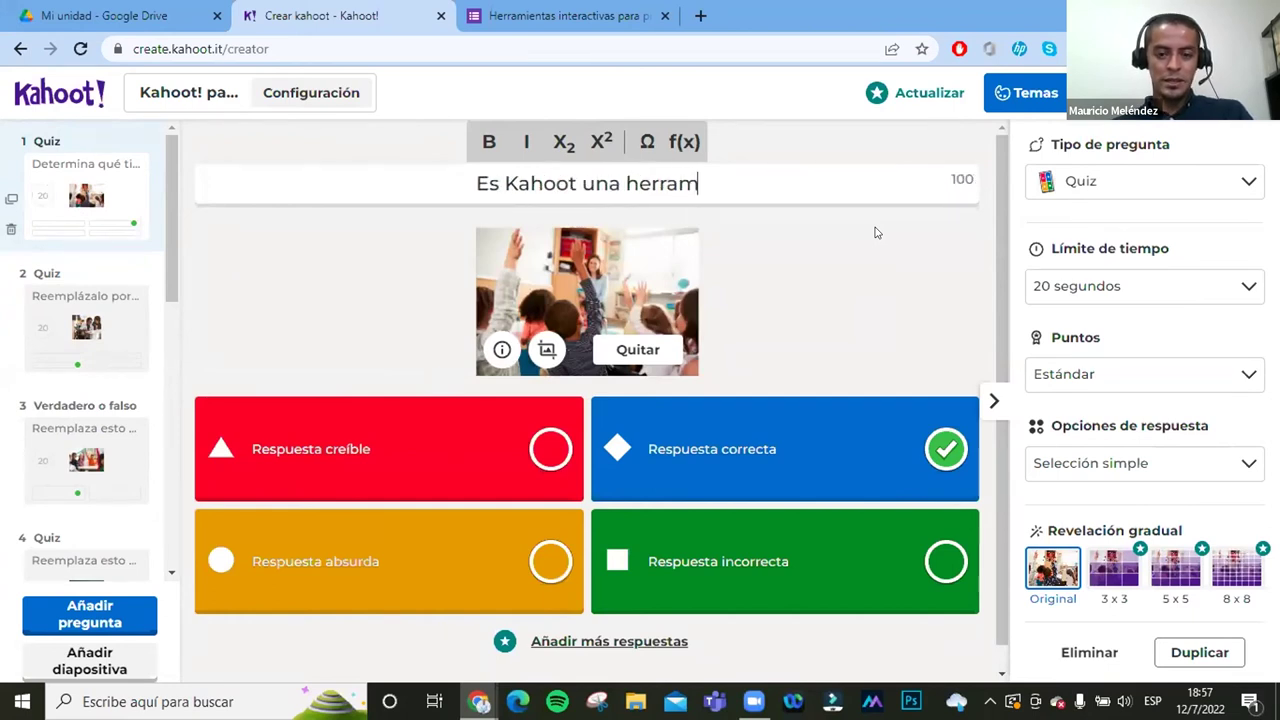
pyautogui.write('ienta en línea?')
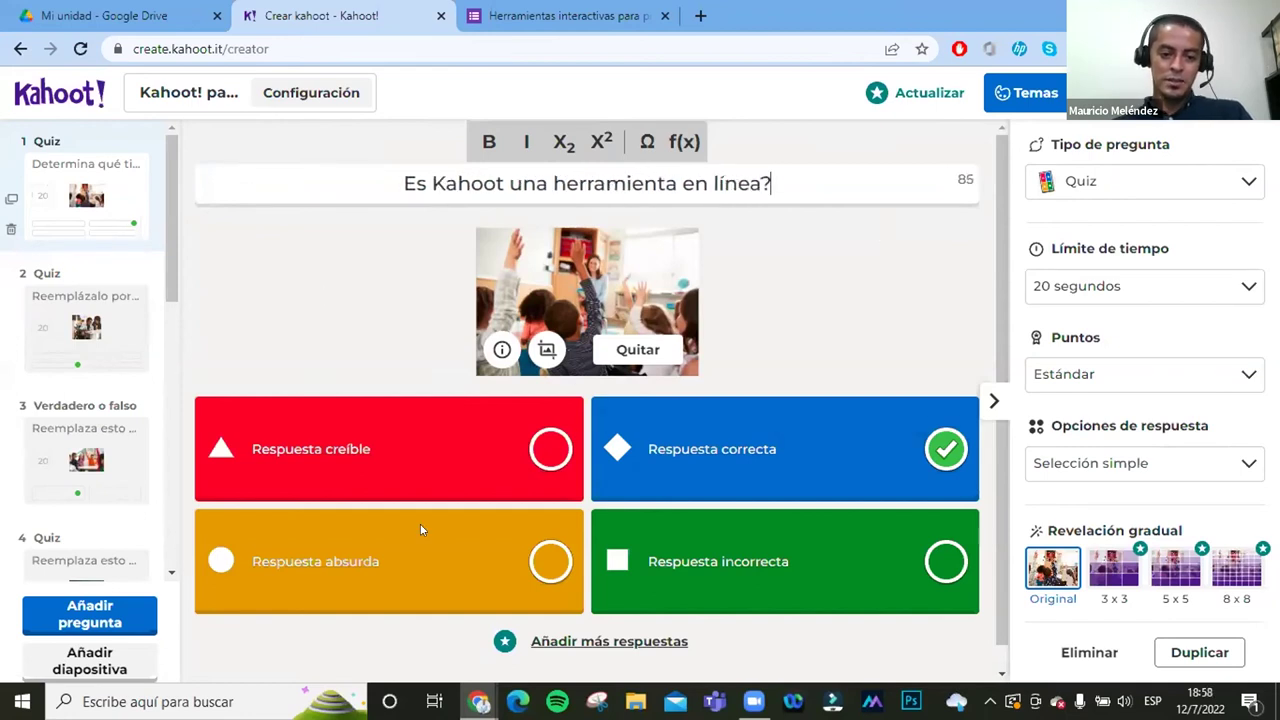
pyautogui.click(352, 449)
pyautogui.moveTo(370, 449); pyautogui.dragTo(279, 456)
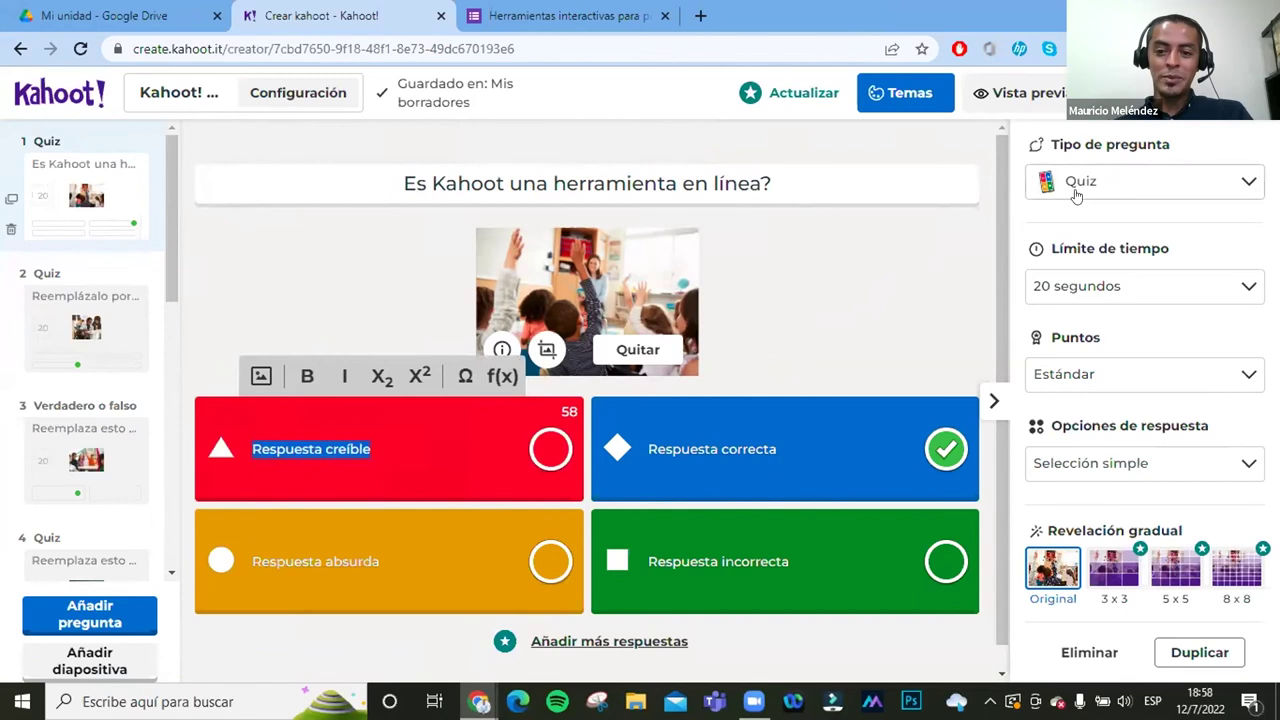
# Step: Replace question 1's text with "Este taller se llama Herramientas interctivas para..."
pyautogui.click(510, 181)
pyautogui.hotkey('shift', 'Right')
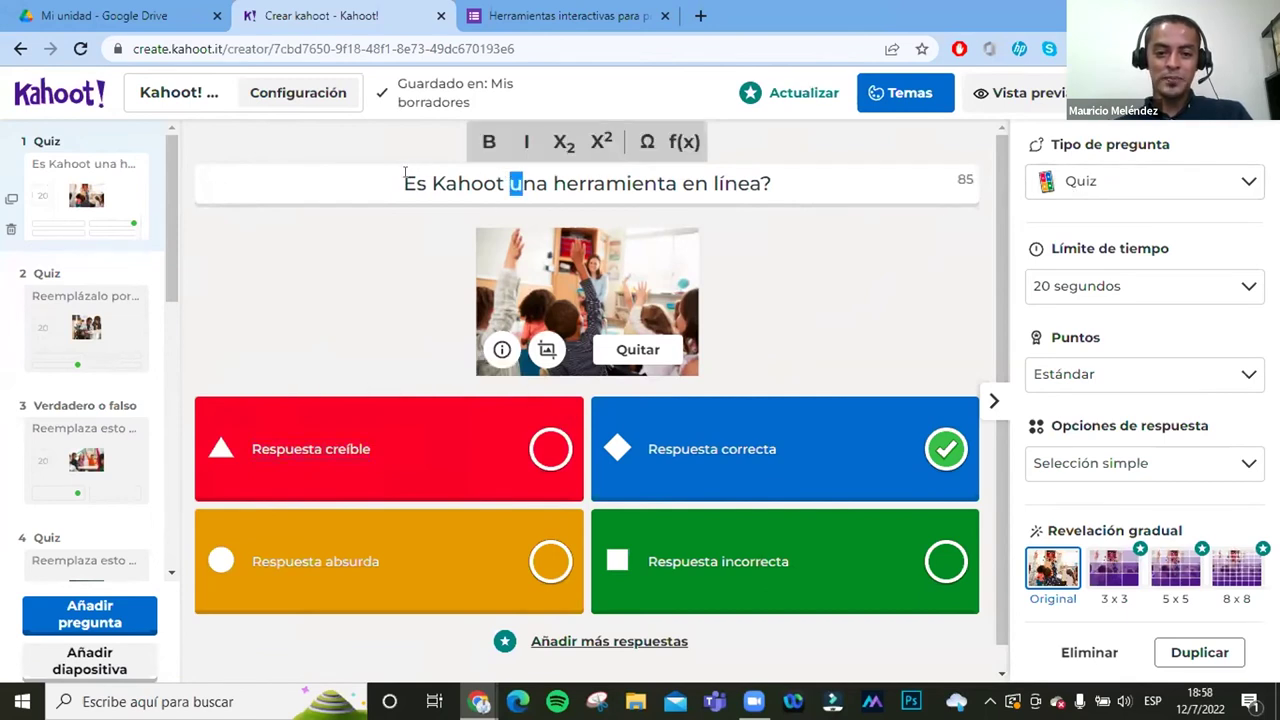
pyautogui.moveTo(405, 174); pyautogui.dragTo(1070, 232)
pyautogui.write('Est')
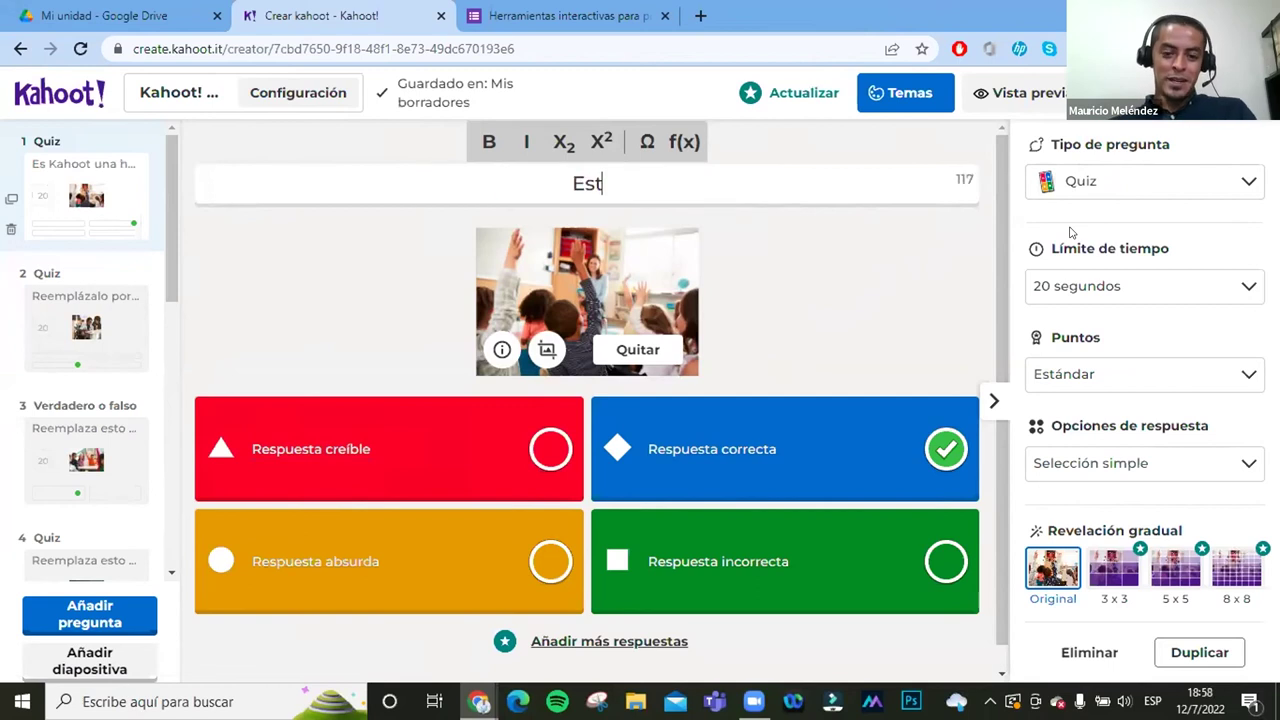
pyautogui.write('e taller ')
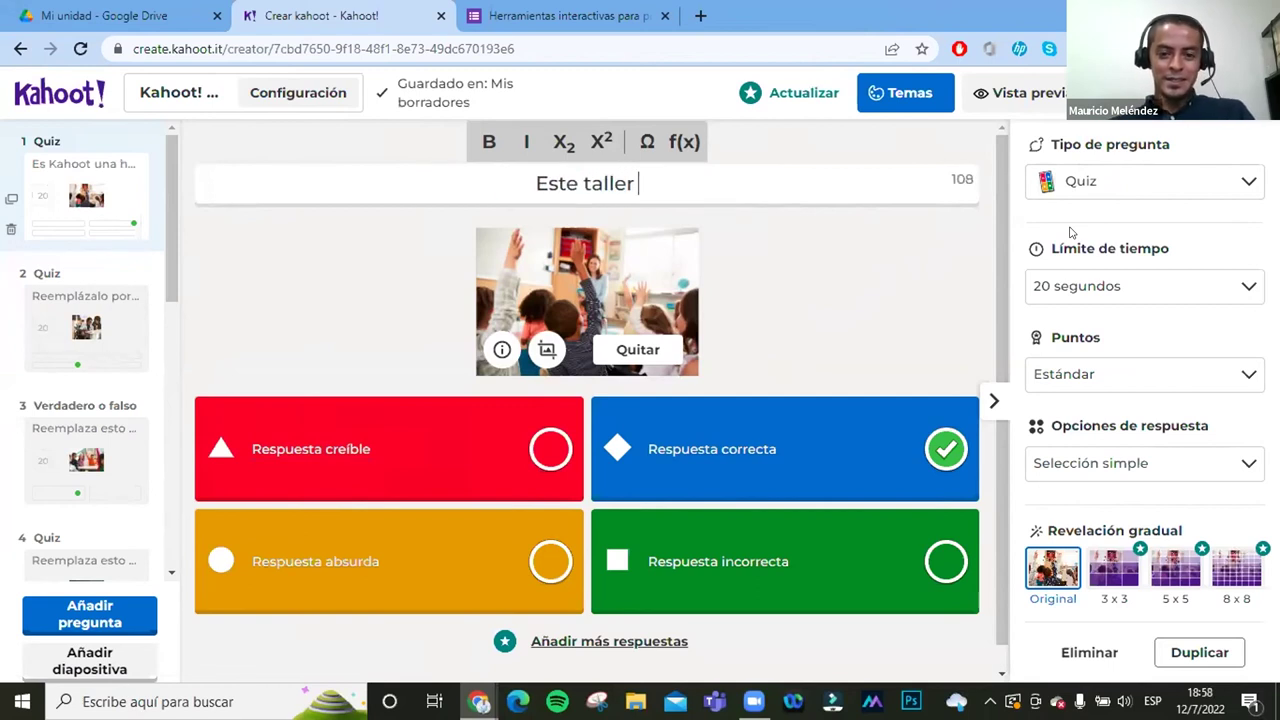
pyautogui.write('se llama Presentac')
pyautogui.press('BackSpace')
pyautogui.press('BackSpace')
pyautogui.press('BackSpace')
pyautogui.press('BackSpace')
pyautogui.press('BackSpace')
pyautogui.press('BackSpace')
pyautogui.press('BackSpace')
pyautogui.press('BackSpace')
pyautogui.press('BackSpace')
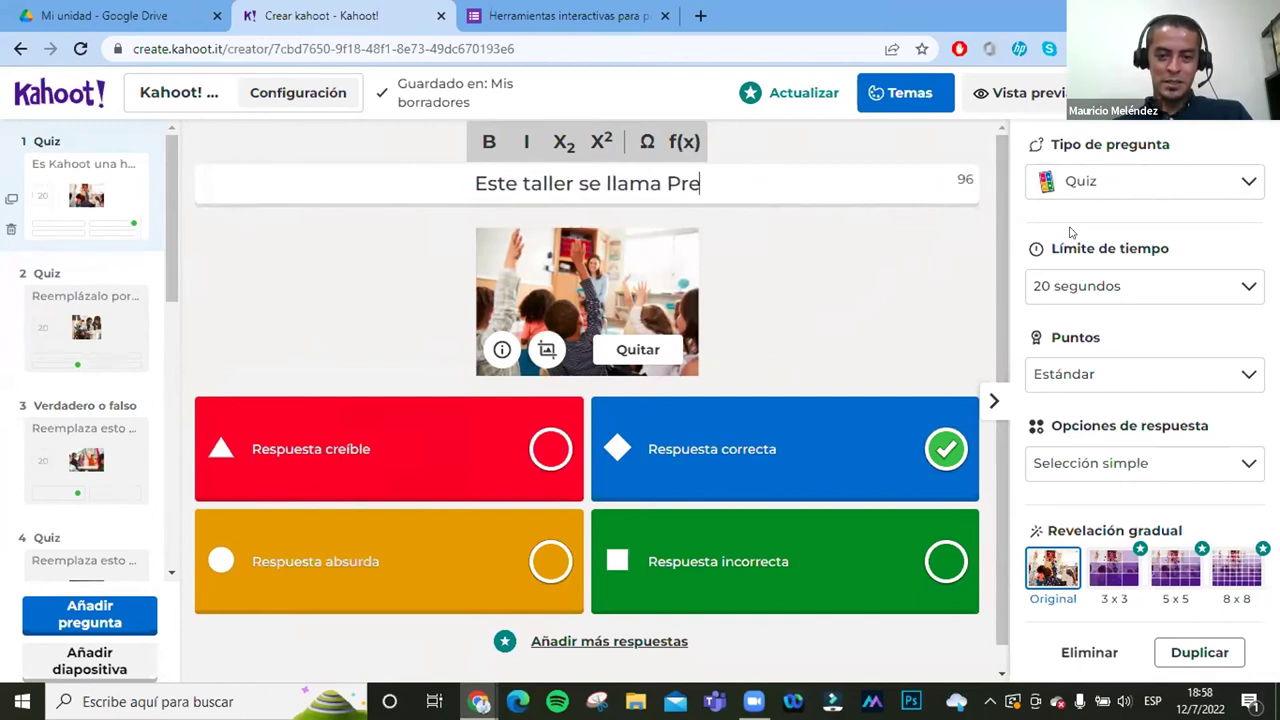
pyautogui.write('Herram')
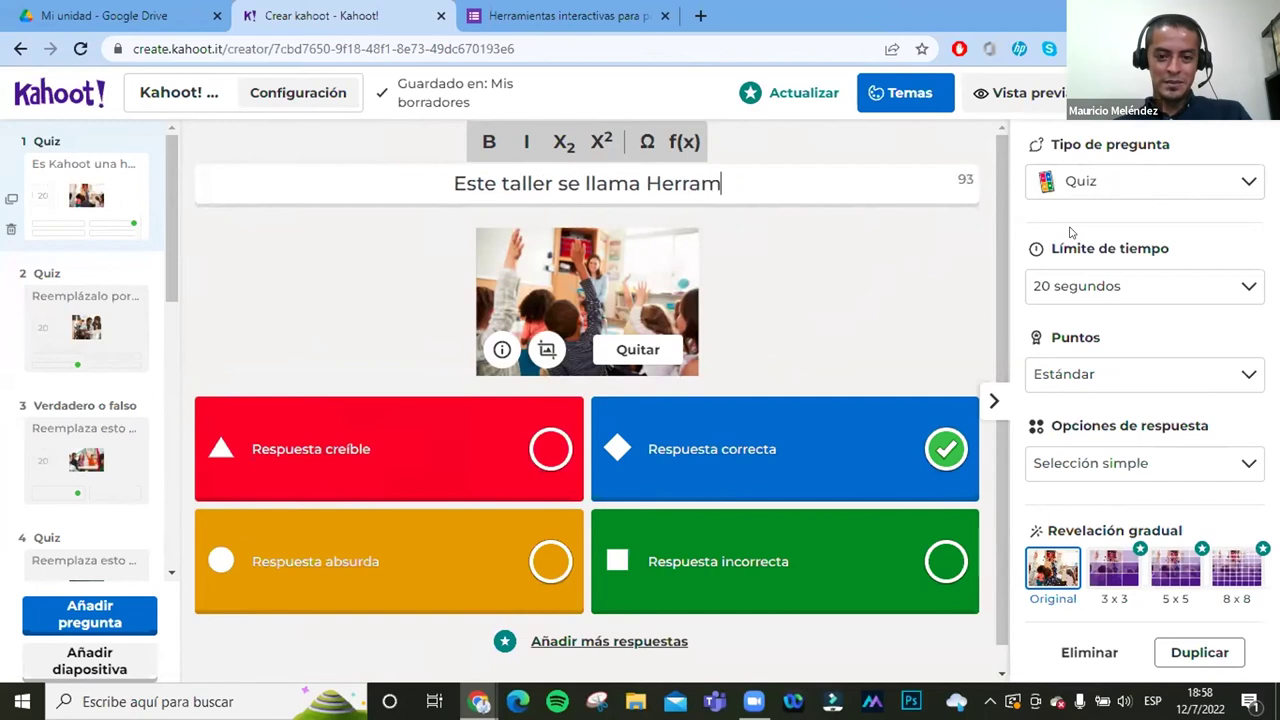
pyautogui.write('ientas ')
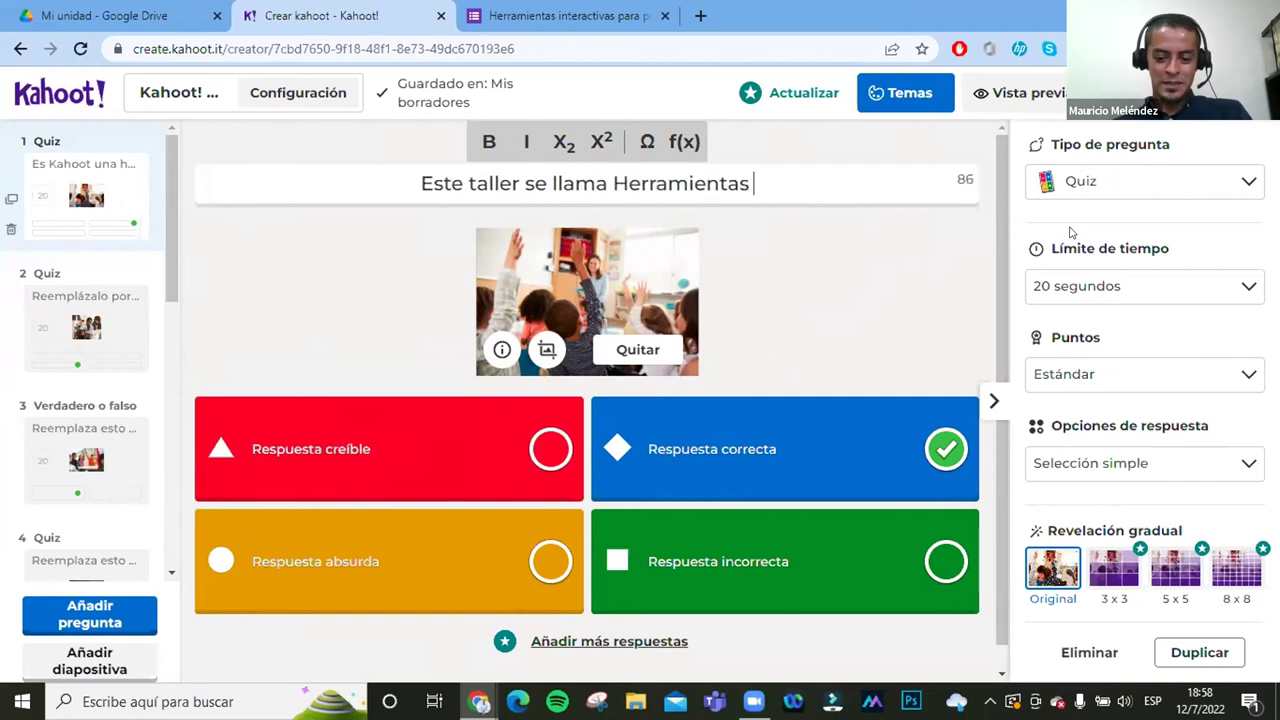
pyautogui.write('interctivas para...')
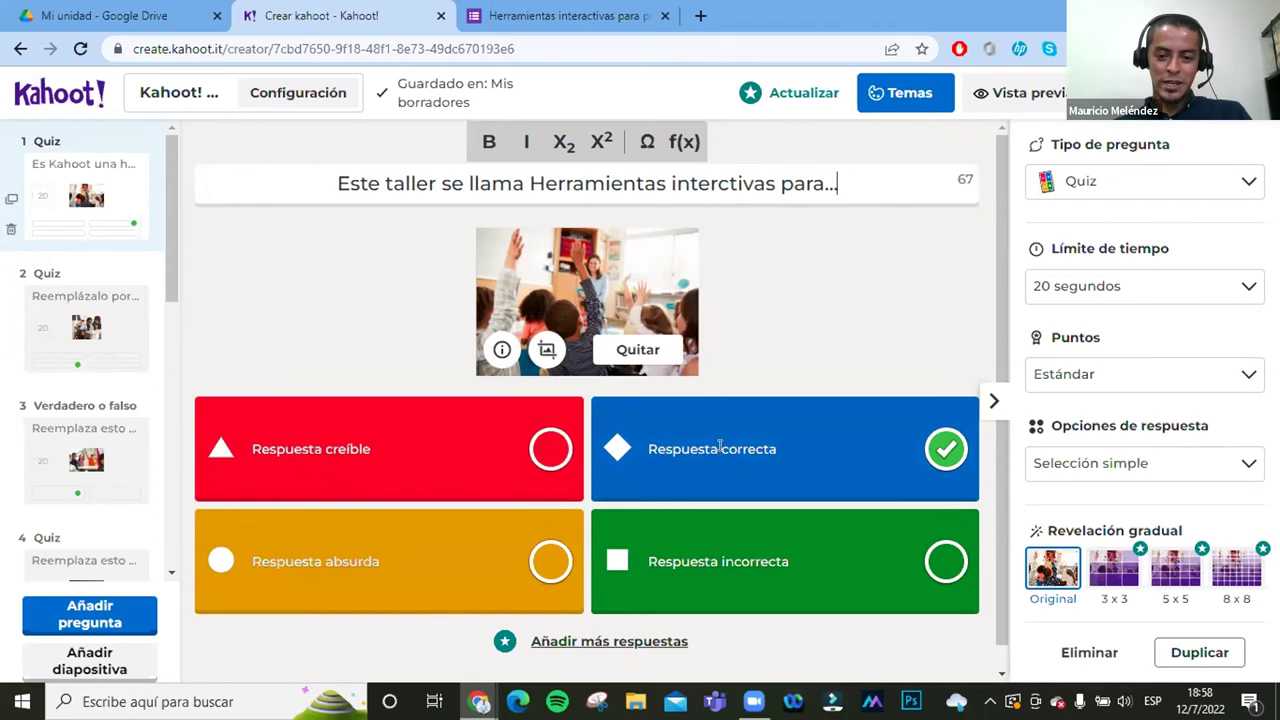
# Step: Try marking the green and yellow answers of question 1 as correct, and restore the blue answer as the correct one
pyautogui.click(720, 447)
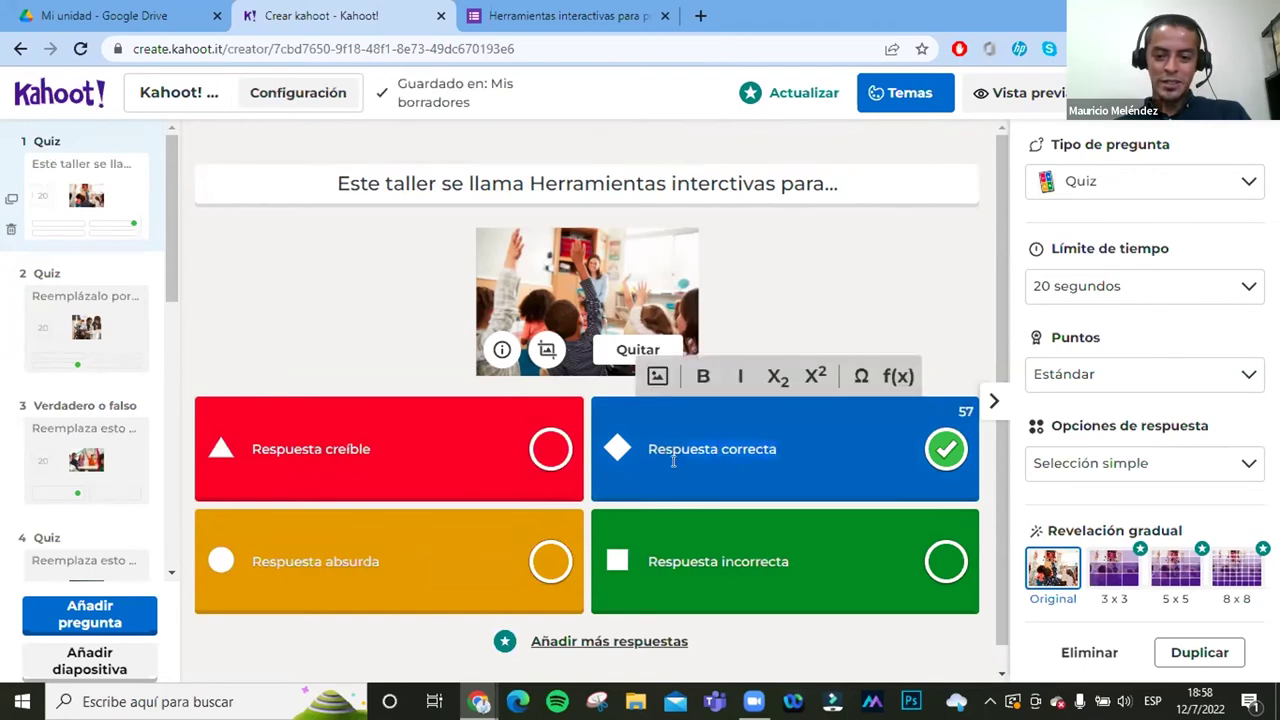
pyautogui.click(946, 561)
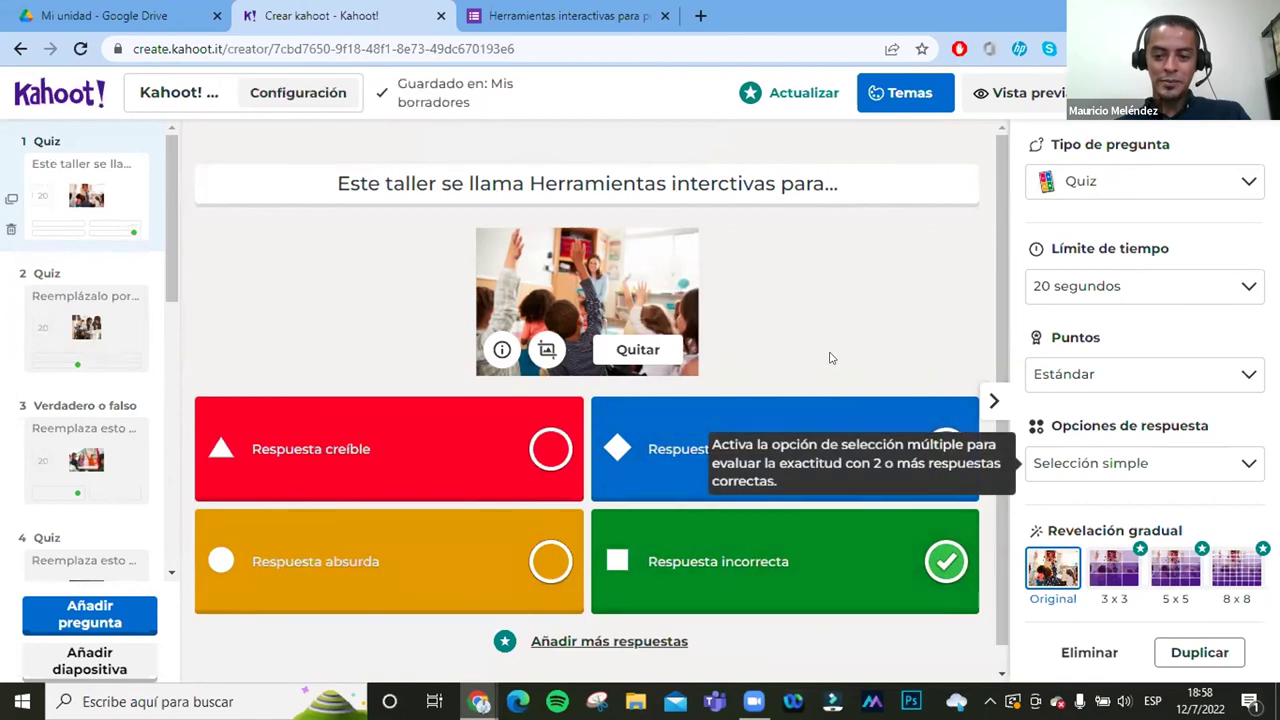
pyautogui.click(1130, 462)
pyautogui.click(1134, 462)
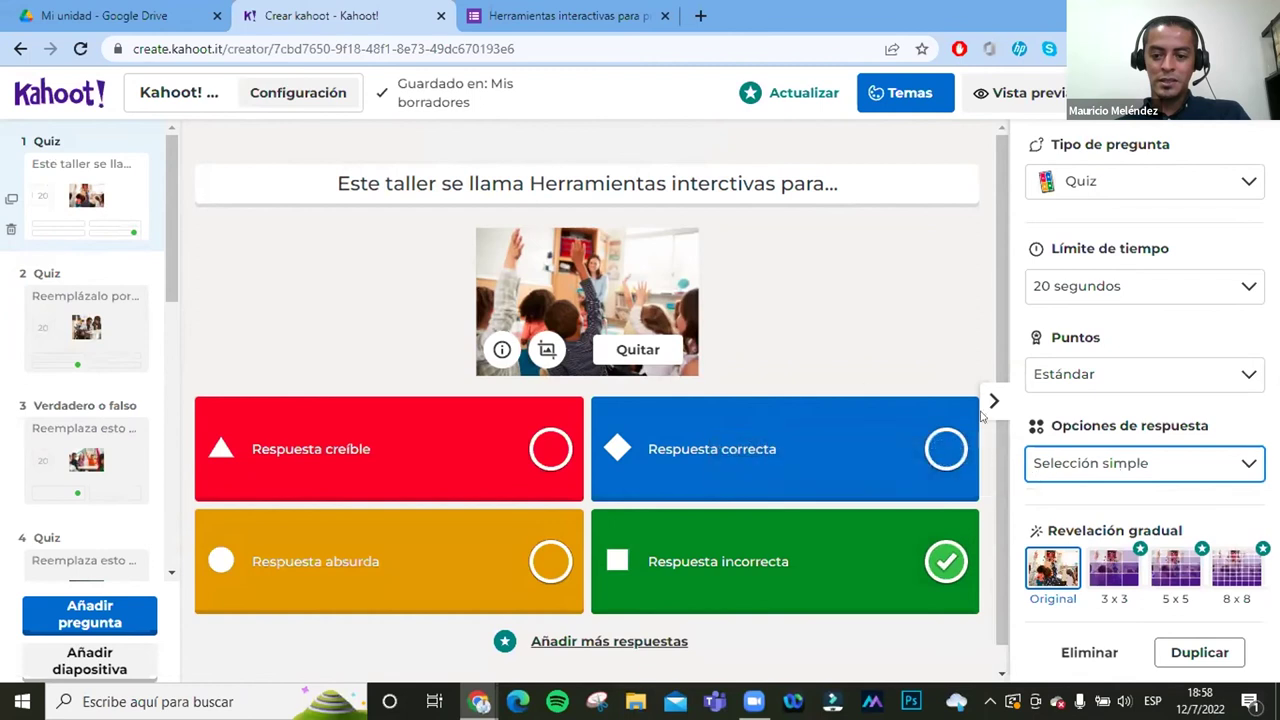
pyautogui.click(550, 561)
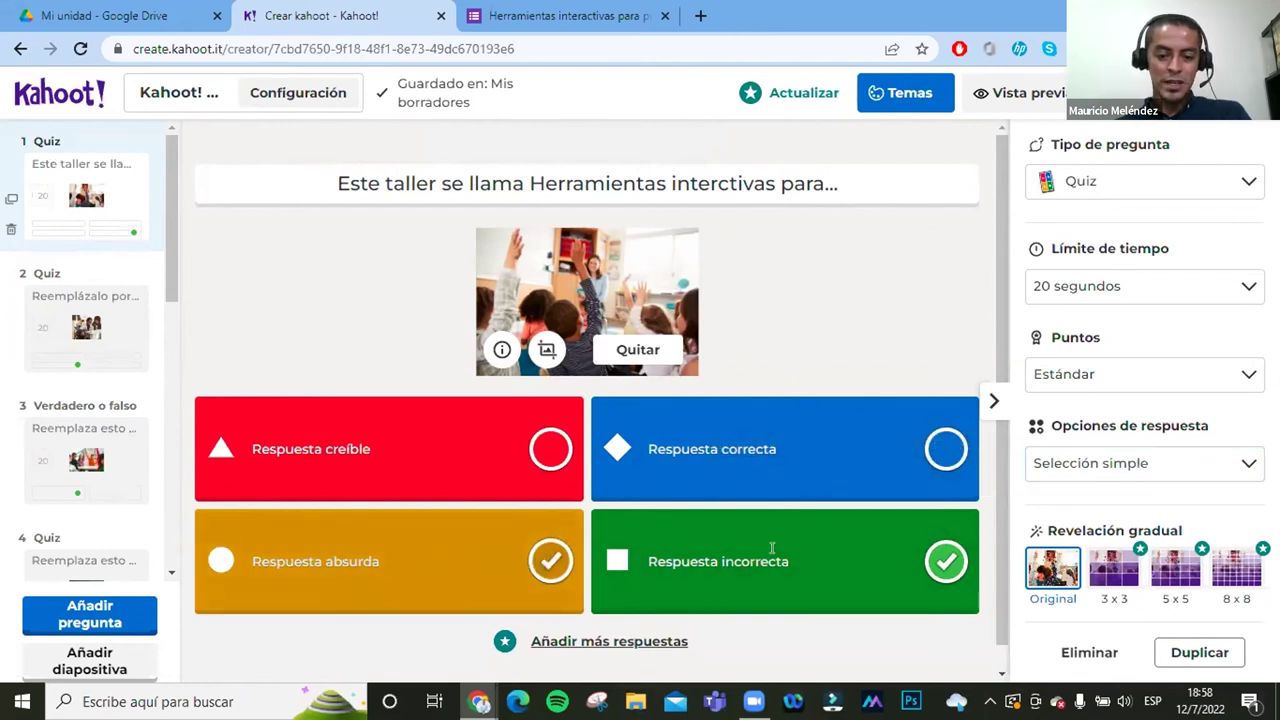
pyautogui.click(940, 562)
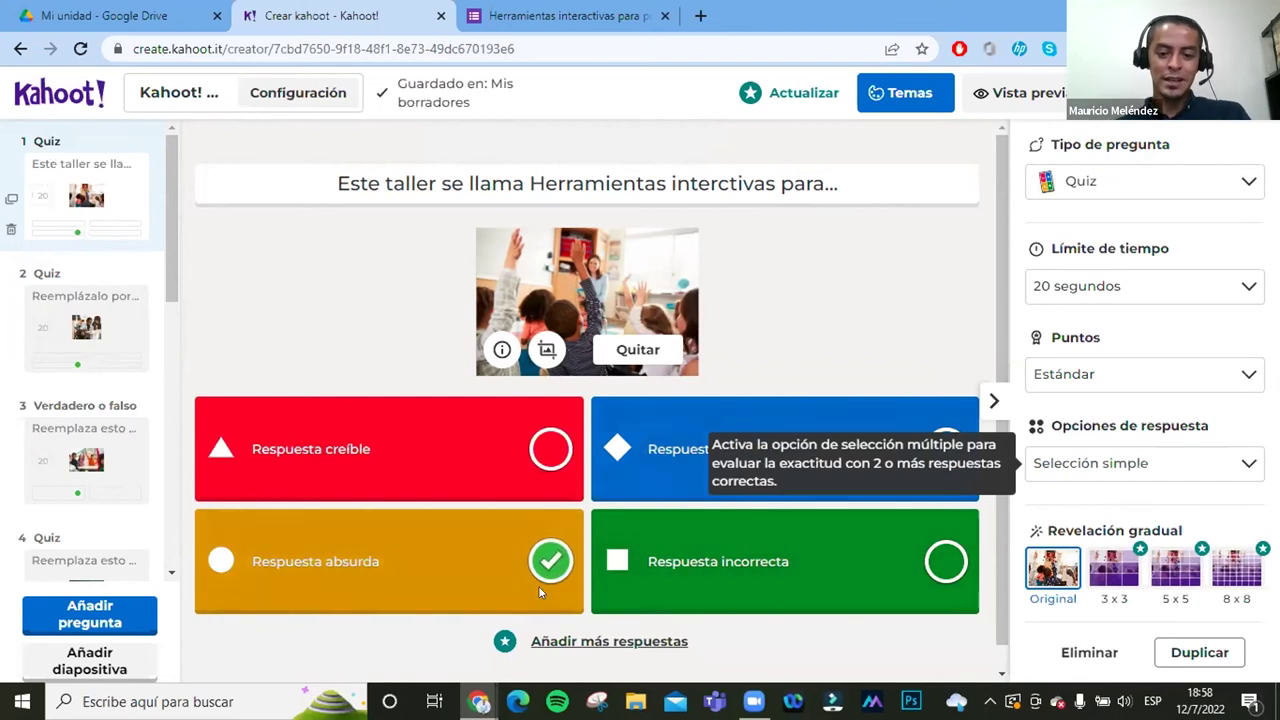
pyautogui.click(946, 449)
# Step: Replace the text of question 1's blue answer with "para presentaciones extraordinarias"
pyautogui.click(669, 449)
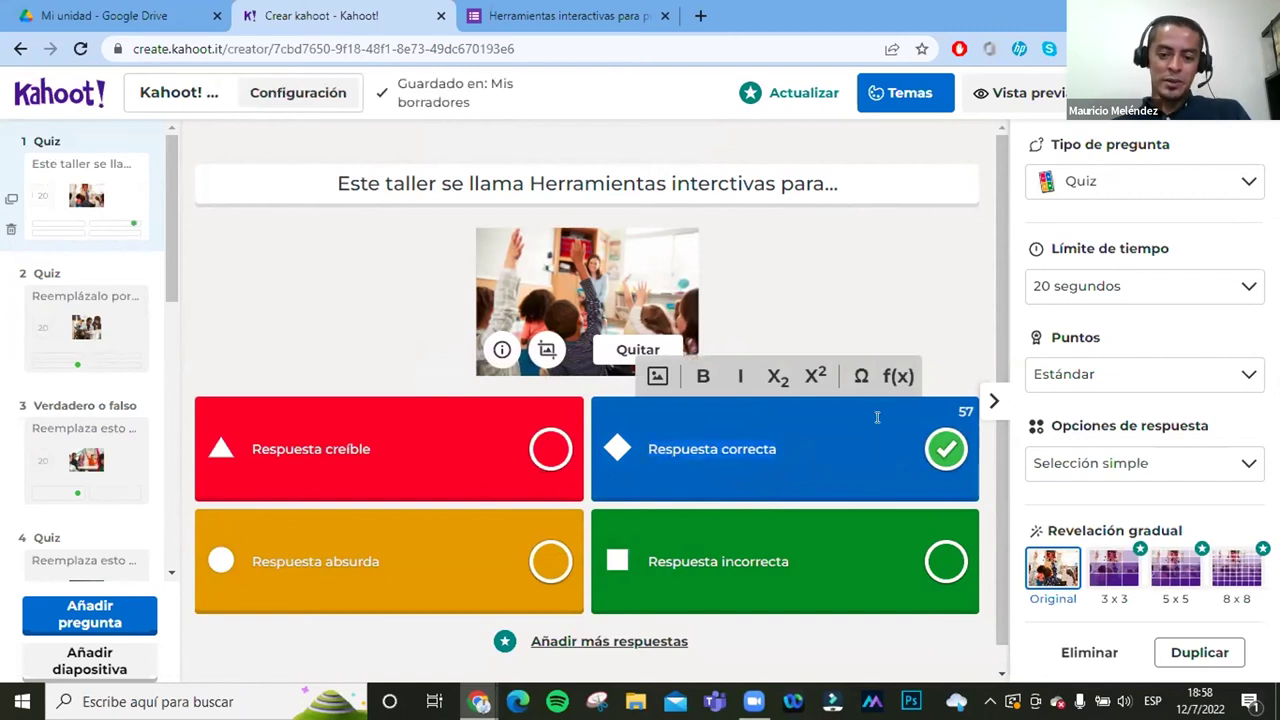
pyautogui.write('para pre')
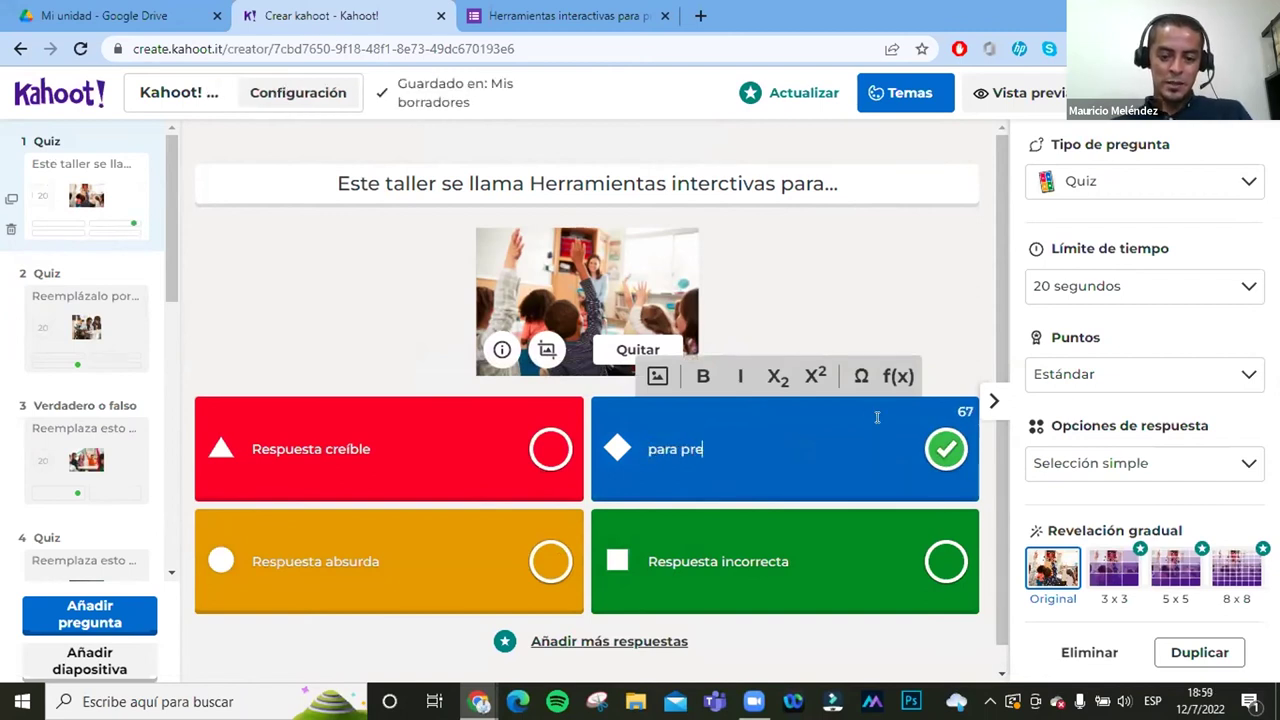
pyautogui.write('sentaciones ')
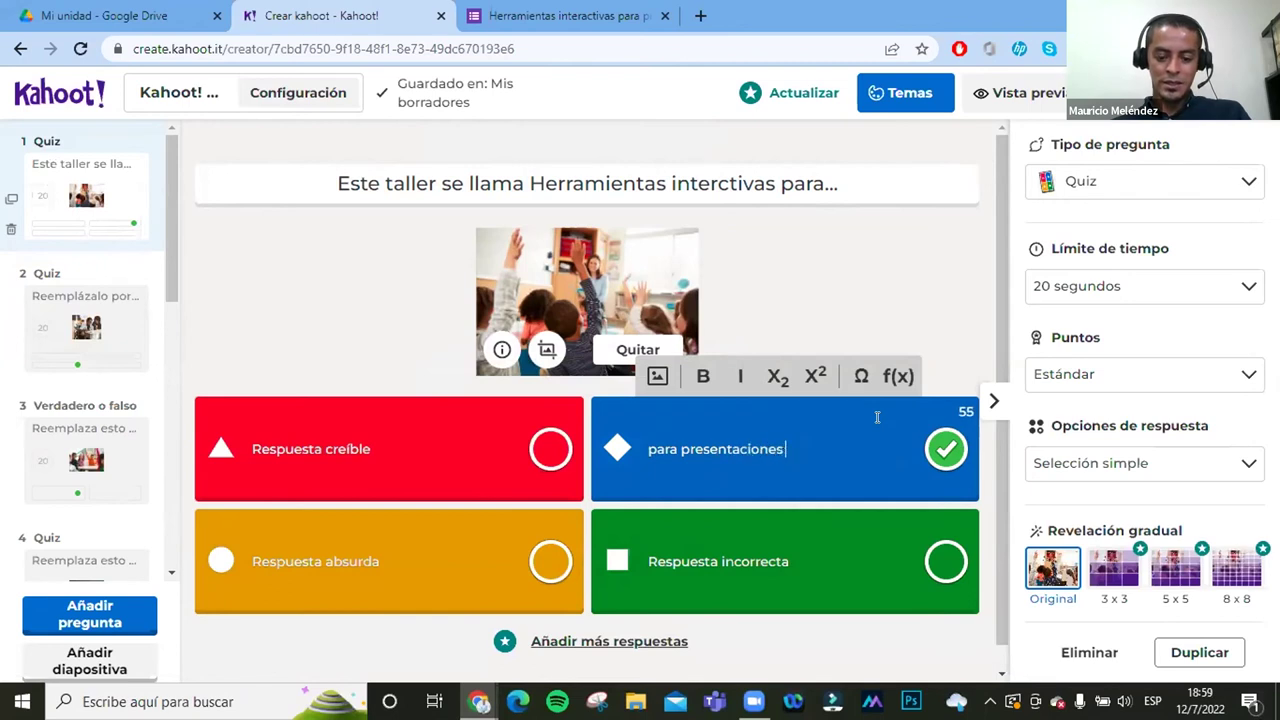
pyautogui.write('extraor')
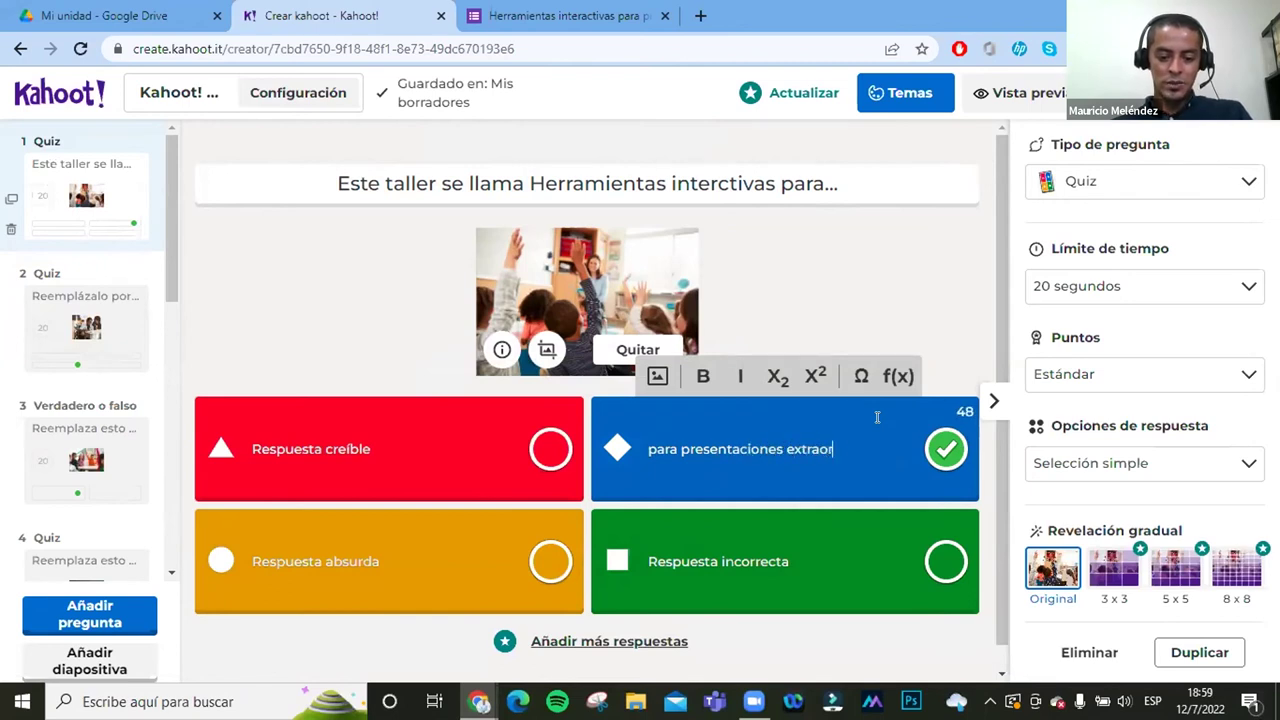
pyautogui.write('dinarias')
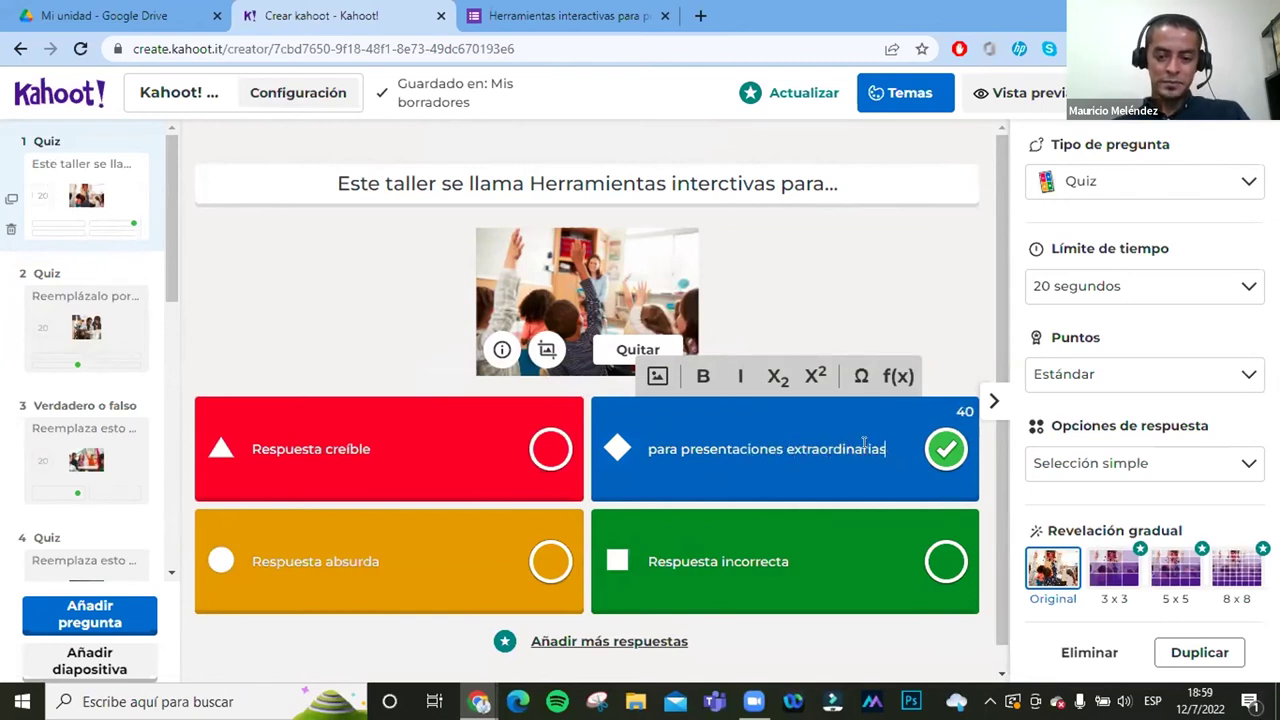
# Step: Replace the text of question 1's green answer with "para presentaciones aburridas"
pyautogui.tripleClick(780, 555)
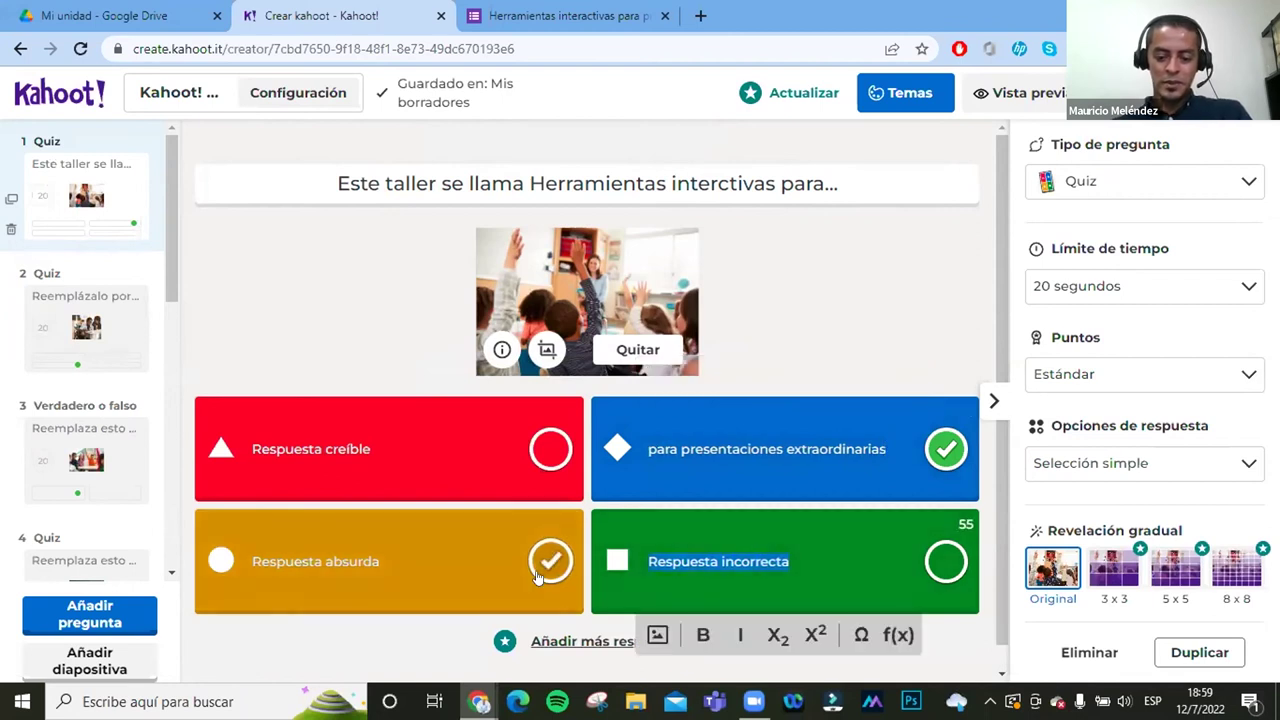
pyautogui.write('para presentaciones aburrridas')
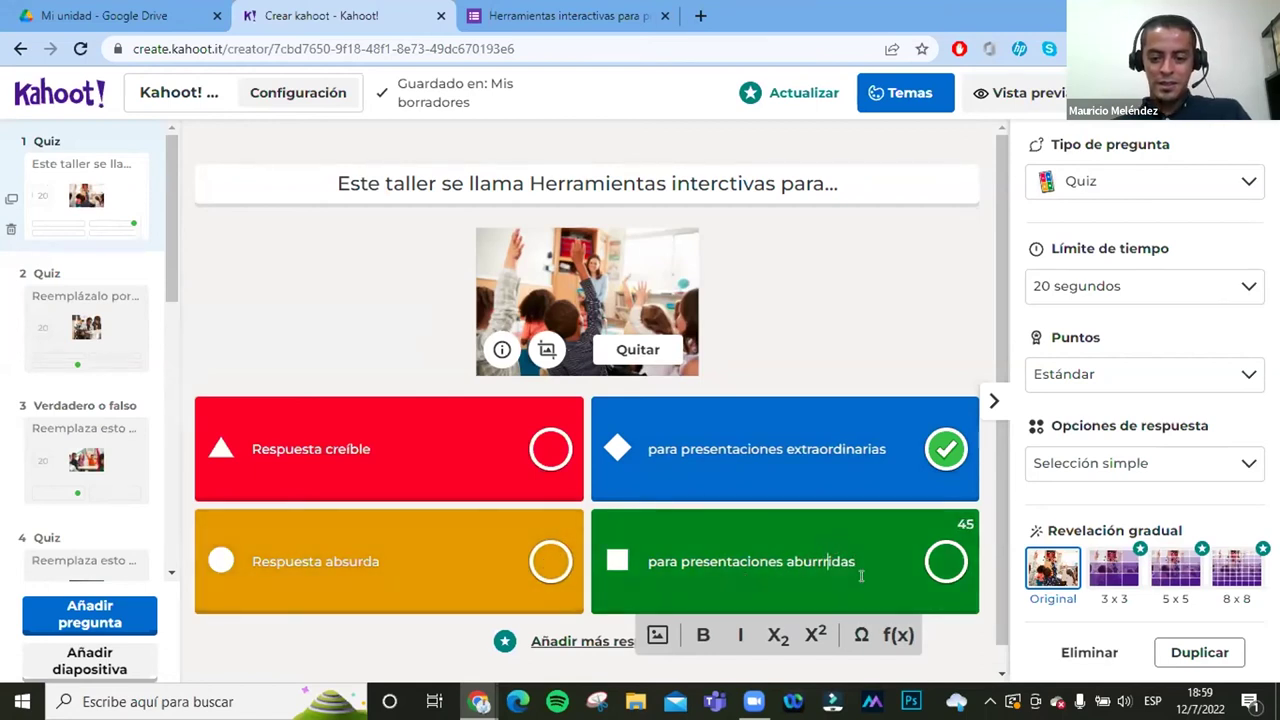
pyautogui.press('BackSpace')
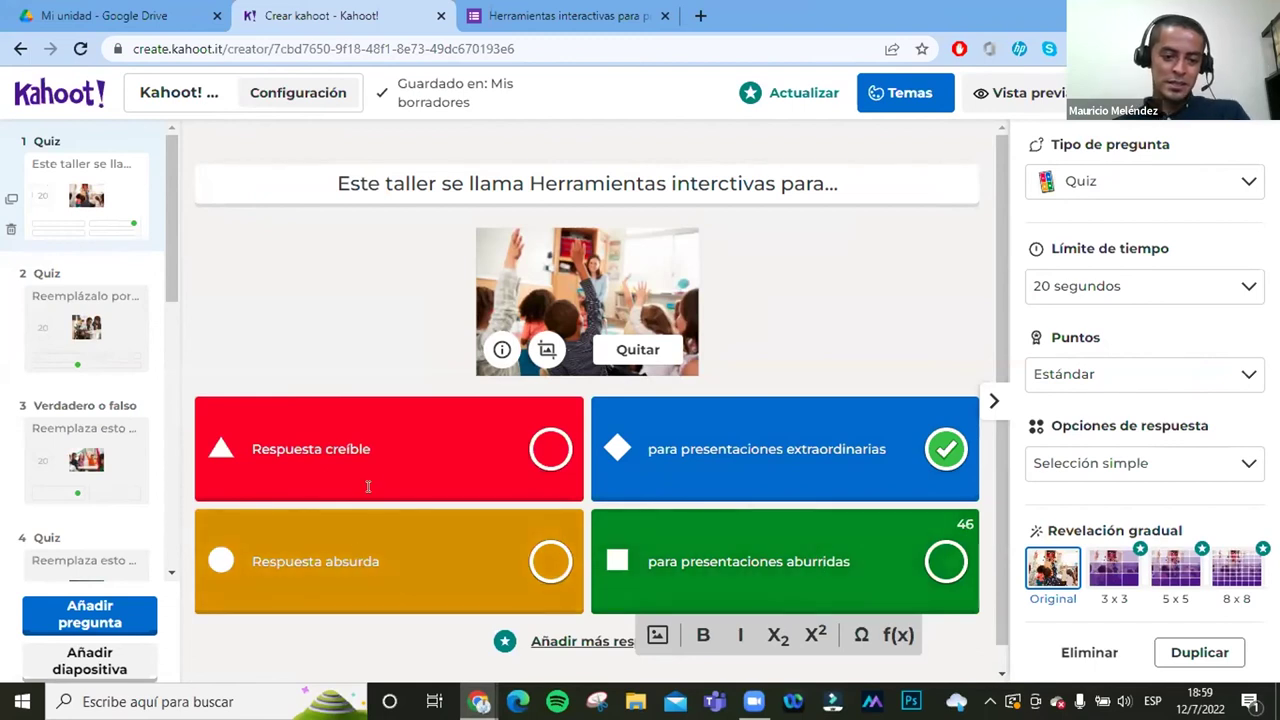
# Step: Replace the text of question 1's red answer with "Para presentaciones casi buenas"
pyautogui.click(366, 449)
pyautogui.moveTo(370, 449); pyautogui.dragTo(286, 450)
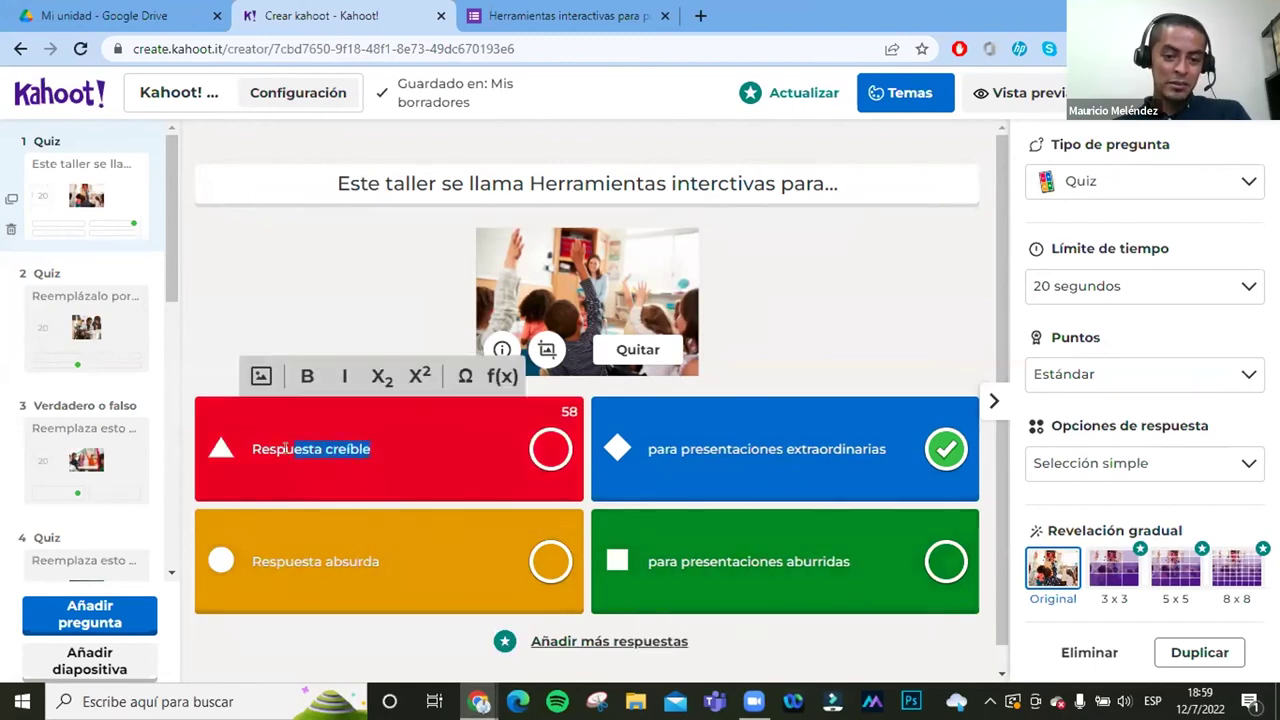
pyautogui.press('BackSpace')
pyautogui.write('para')
pyautogui.press('BackSpace')
pyautogui.press('BackSpace')
pyautogui.press('BackSpace')
pyautogui.press('BackSpace')
pyautogui.press('BackSpace')
pyautogui.press('BackSpace')
pyautogui.press('BackSpace')
pyautogui.press('BackSpace')
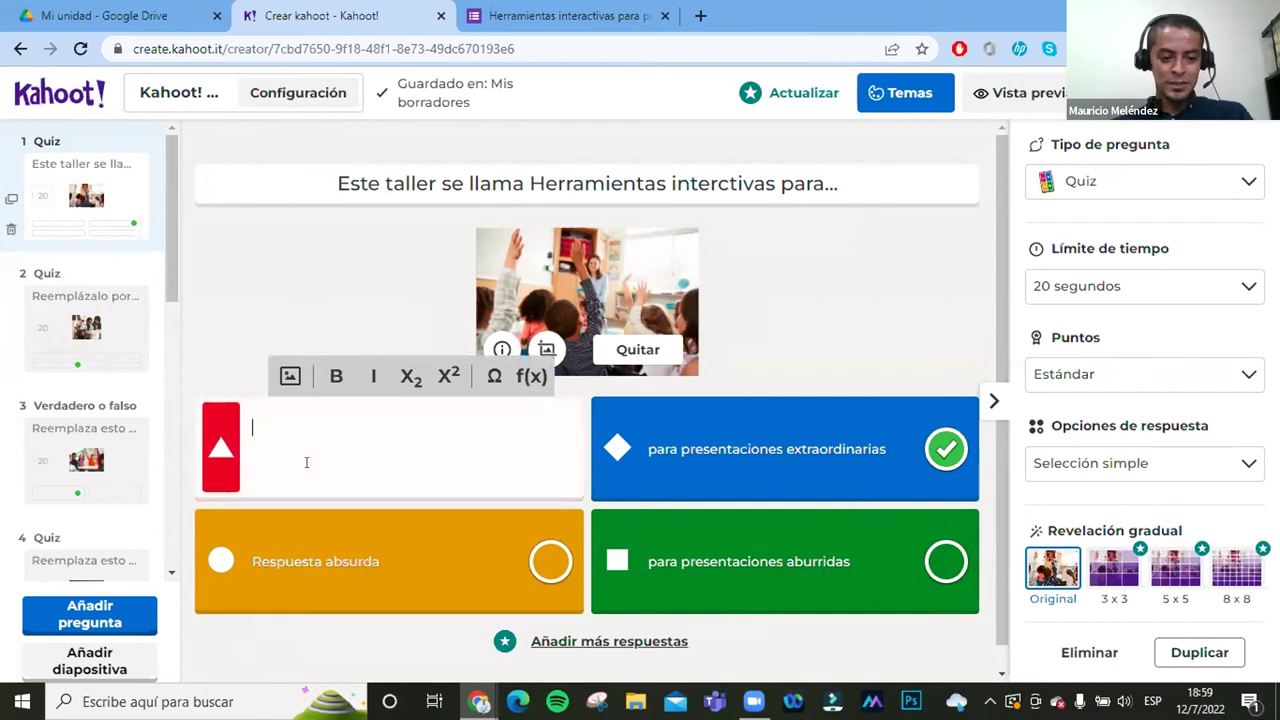
pyautogui.hotkey('ctrl', 'z')
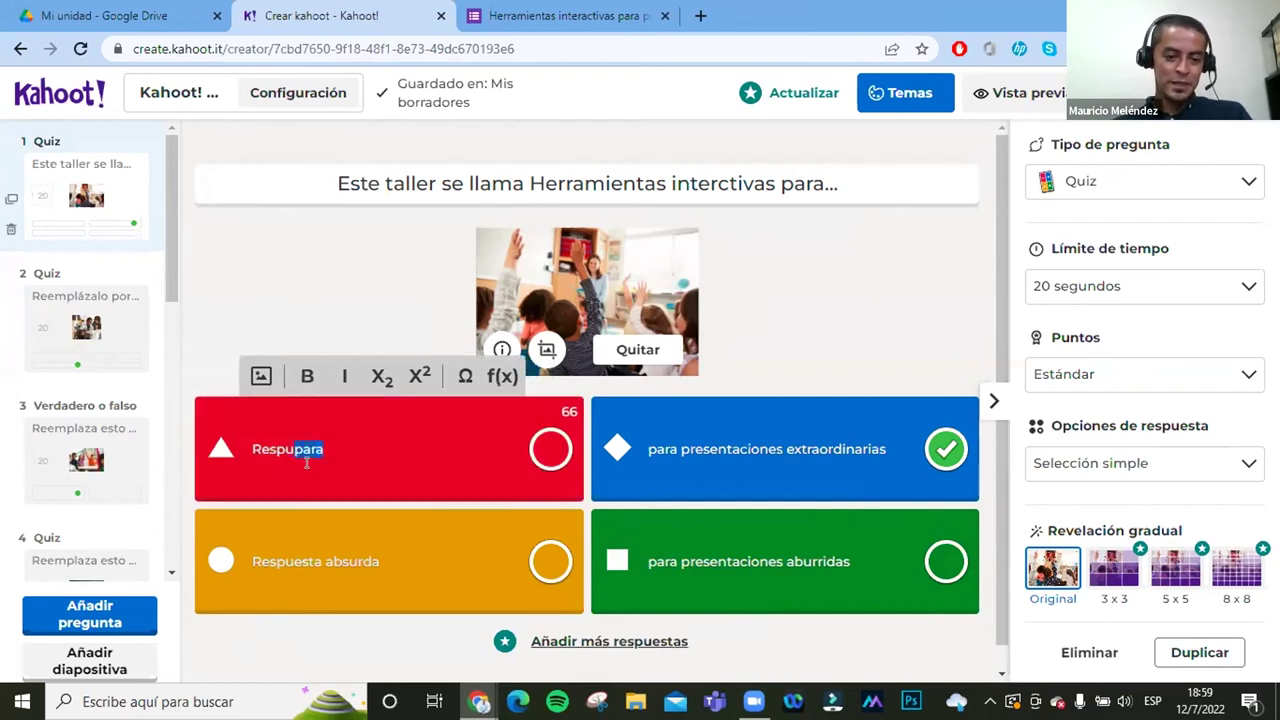
pyautogui.write('Para presentaciones casi buenas')
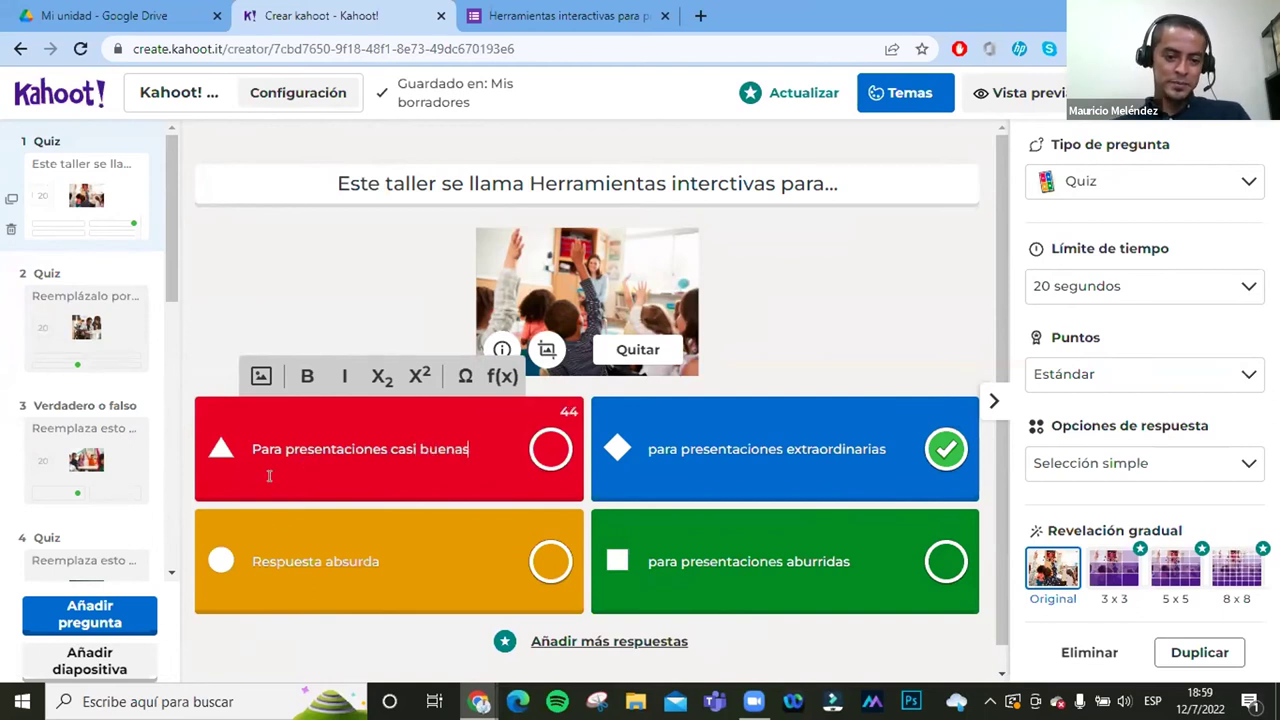
# Step: Replace the text of question 1's yellow answer with "para la vida diaria"
pyautogui.click(318, 558)
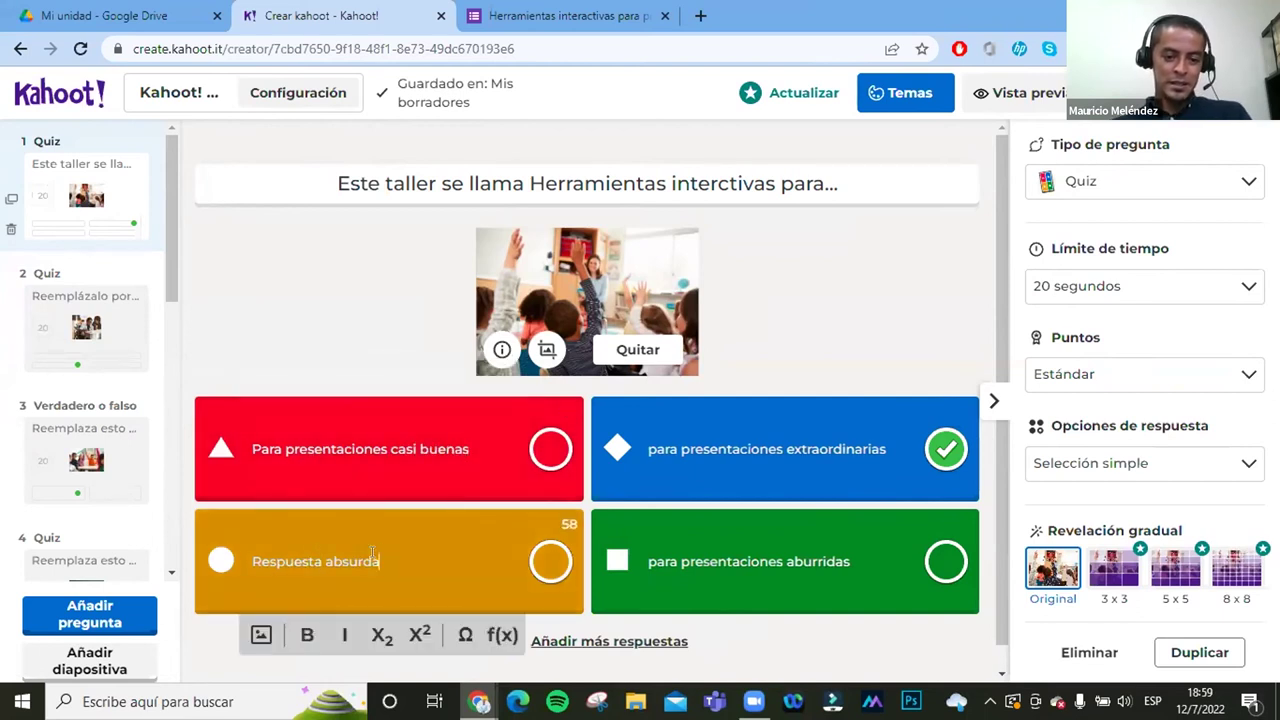
pyautogui.moveTo(378, 560); pyautogui.dragTo(213, 571)
pyautogui.write('par')
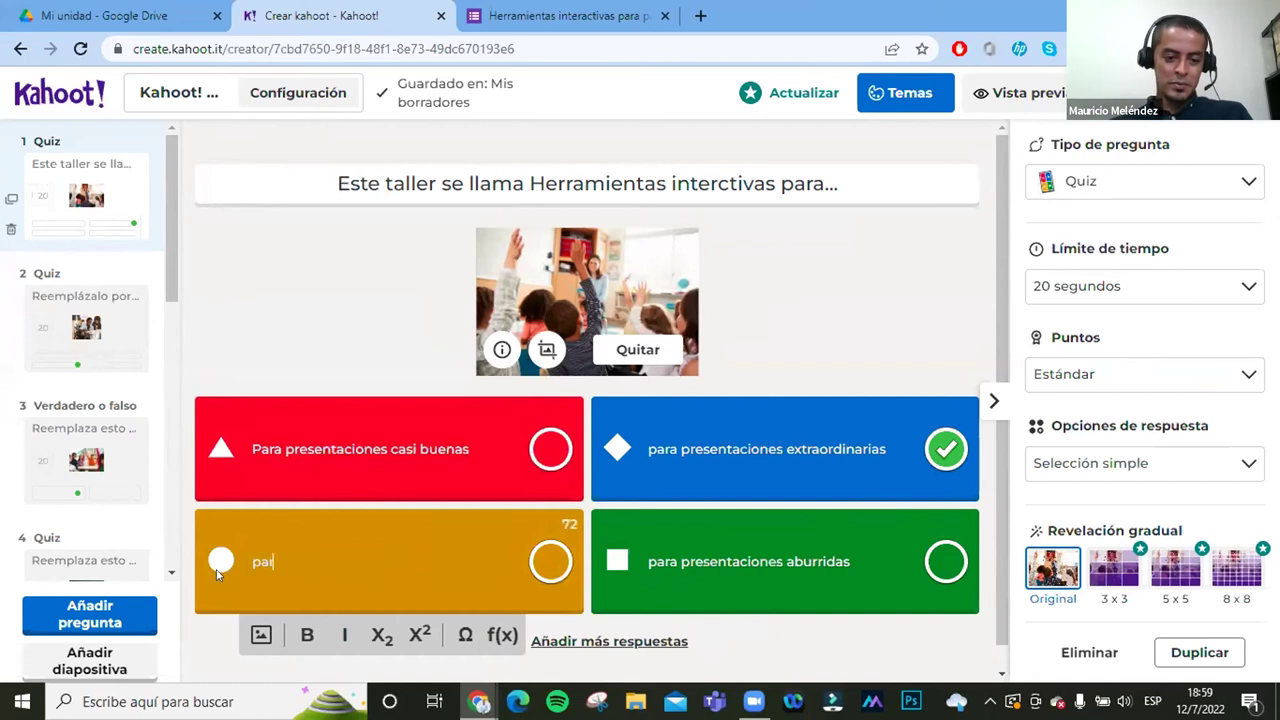
pyautogui.write('a la vida ')
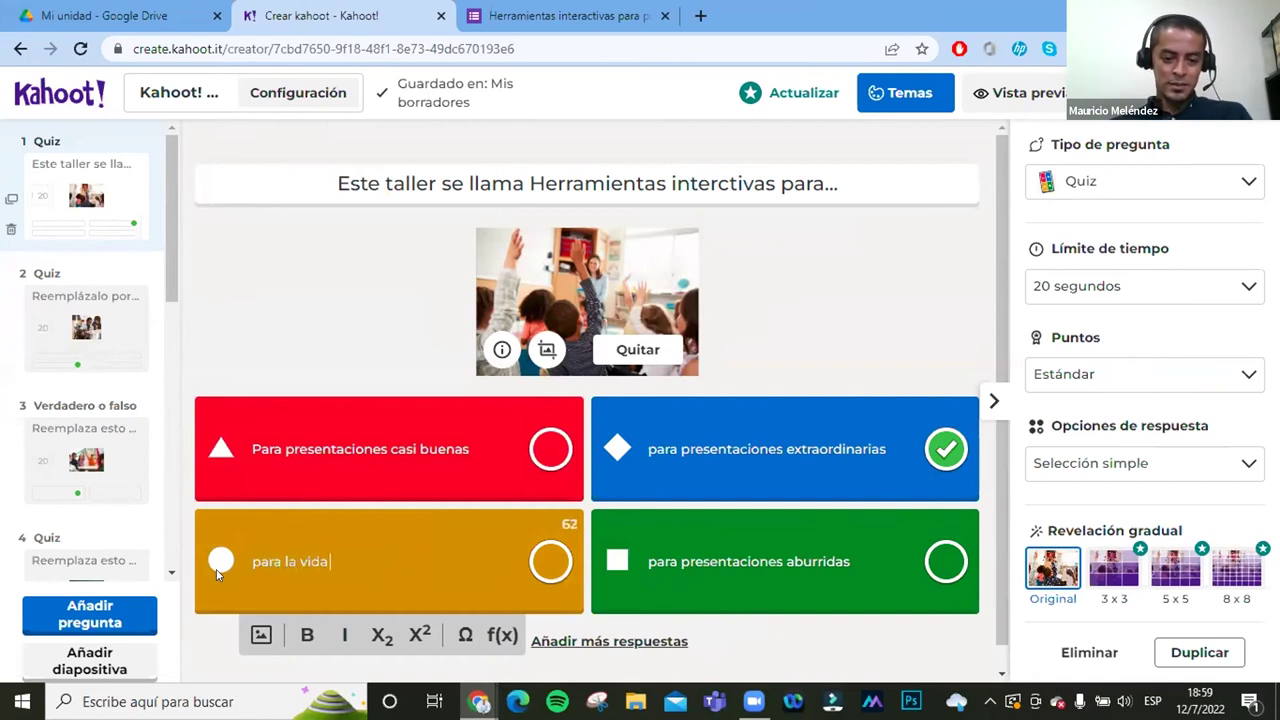
pyautogui.write('respuest')
pyautogui.press('BackSpace')
pyautogui.press('BackSpace')
pyautogui.press('BackSpace')
pyautogui.press('BackSpace')
pyautogui.press('BackSpace')
pyautogui.press('BackSpace')
pyautogui.press('BackSpace')
pyautogui.press('BackSpace')
pyautogui.write('di')
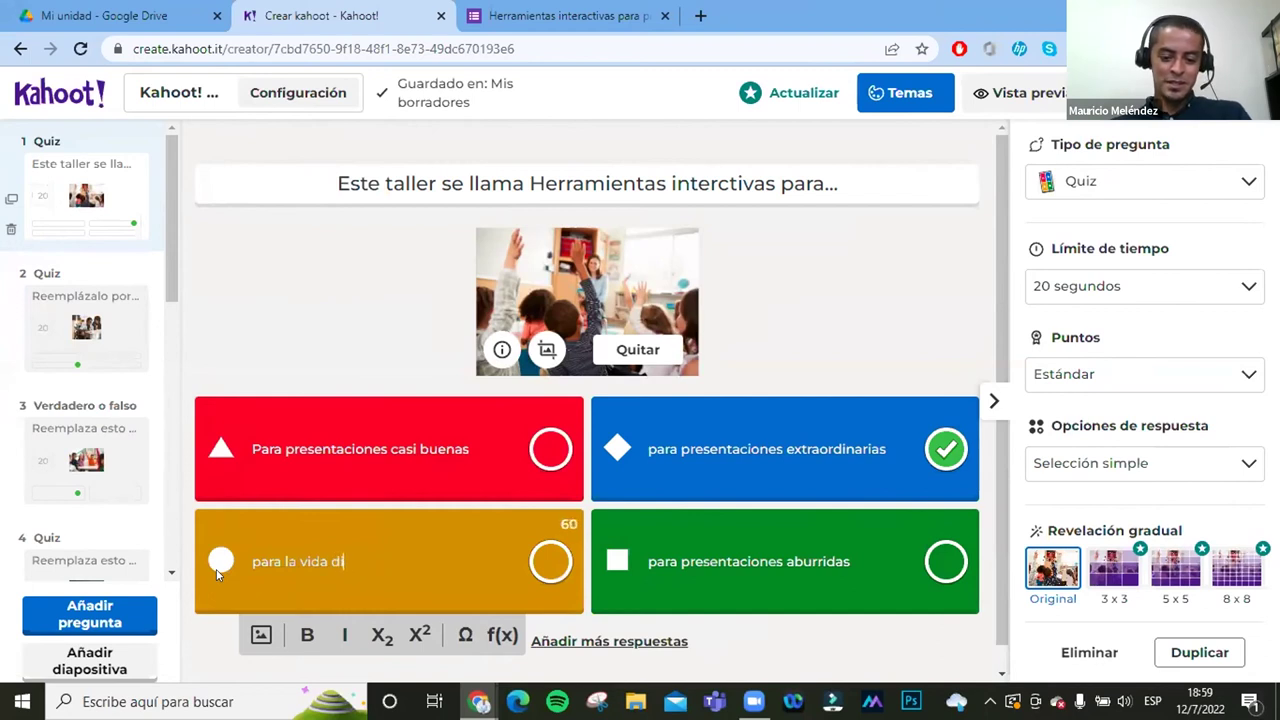
pyautogui.write('aria')
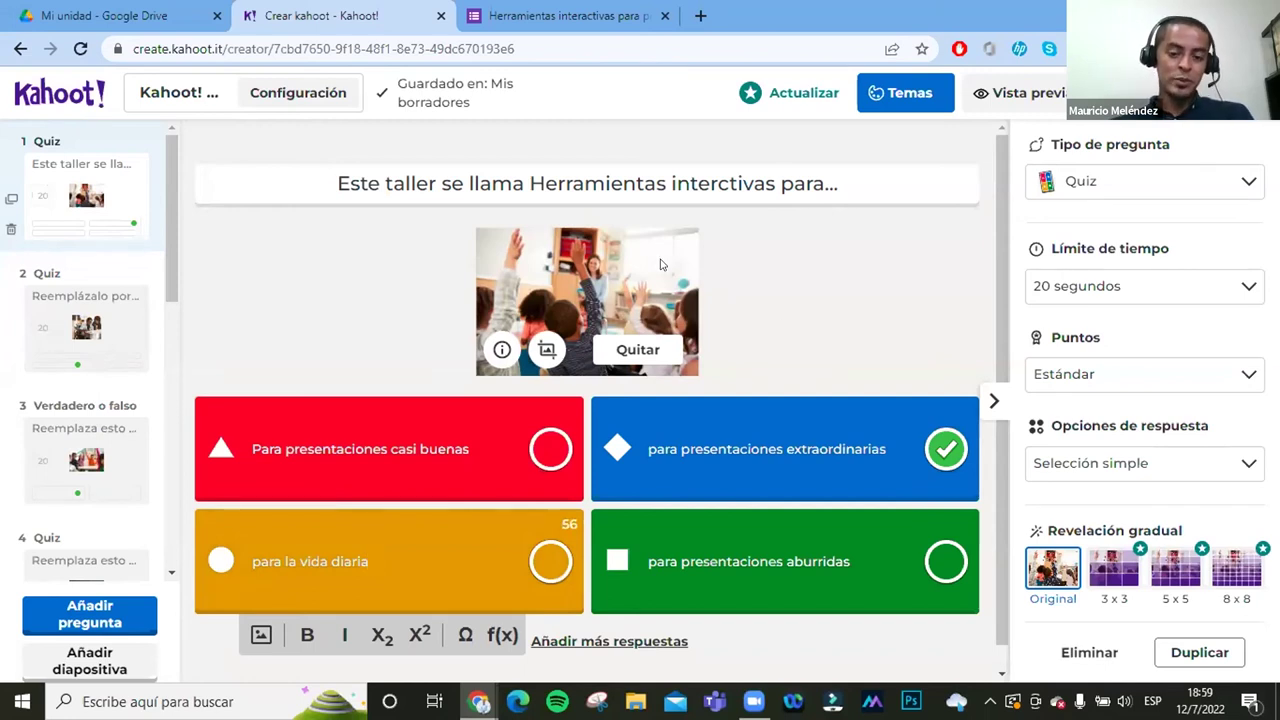
# Step: Change the question type of question 2 to Verdadero o falso
pyautogui.click(90, 294)
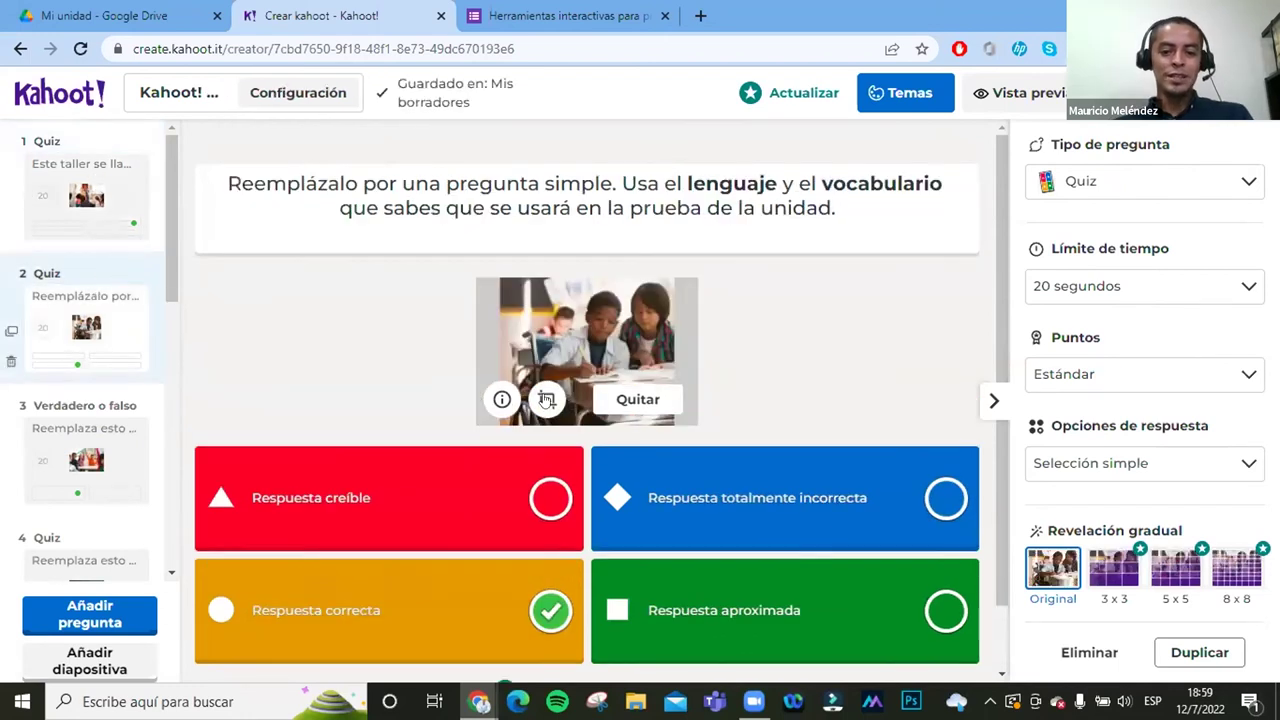
pyautogui.moveTo(836, 207); pyautogui.dragTo(210, 178)
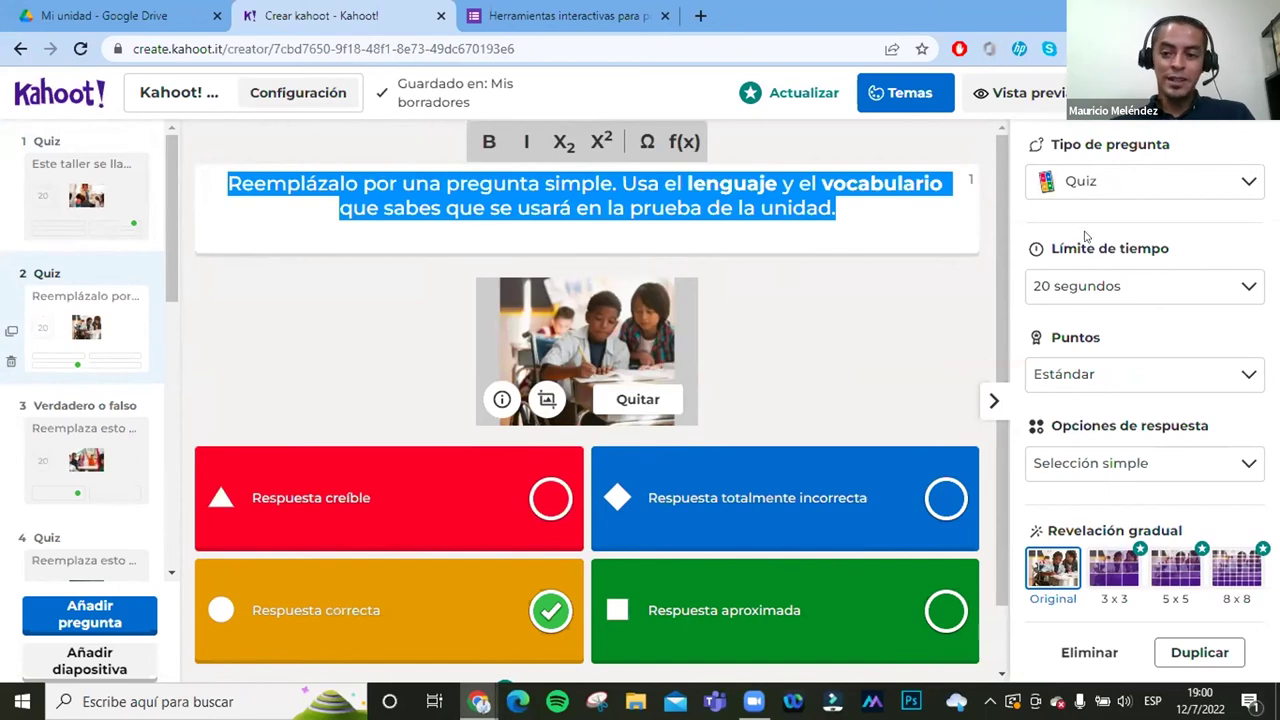
pyautogui.click(1115, 187)
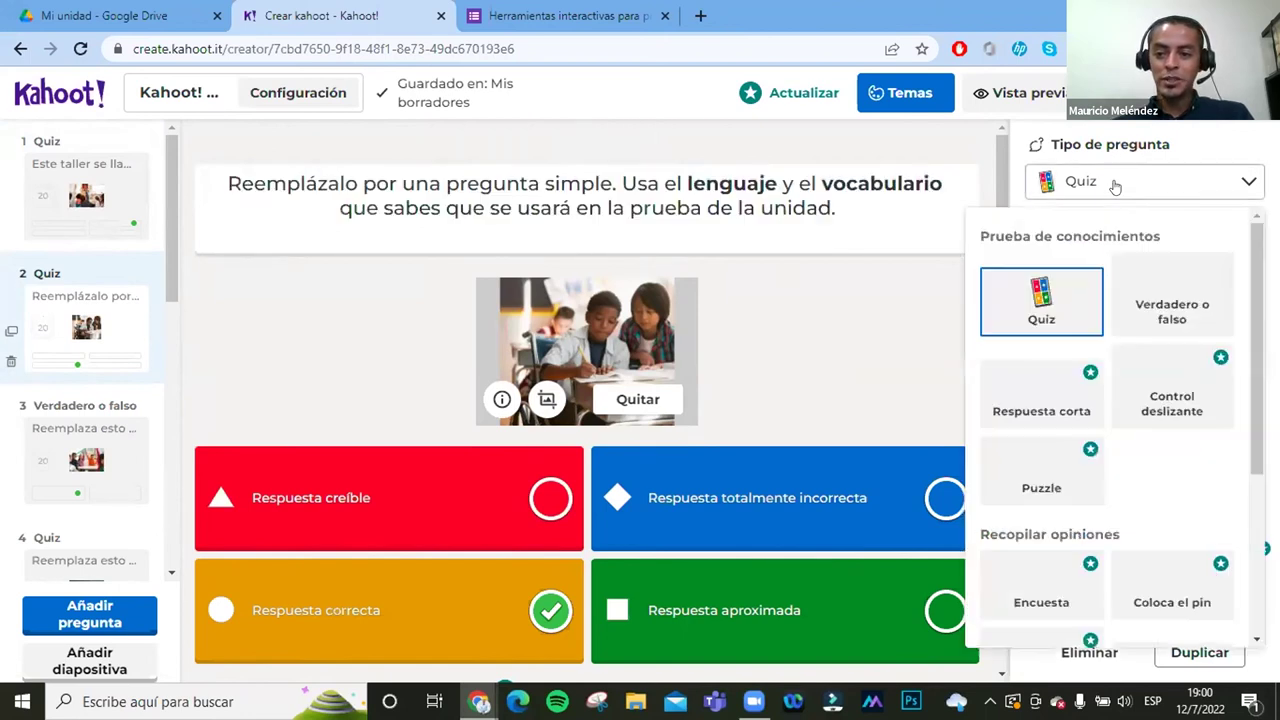
pyautogui.click(1170, 280)
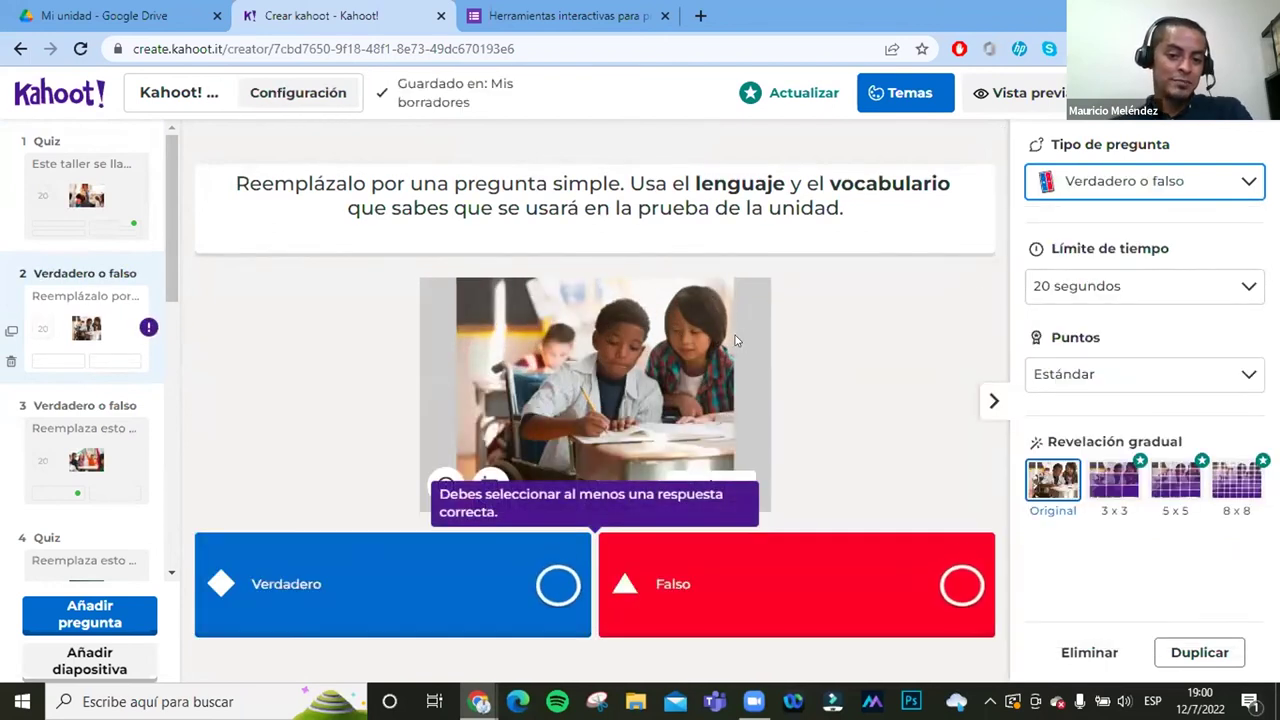
# Step: Replace question 2's text with "¿Es Kahoot una herramienta en línea?" and mark Verdadero as the correct answer
pyautogui.moveTo(845, 209); pyautogui.dragTo(209, 151)
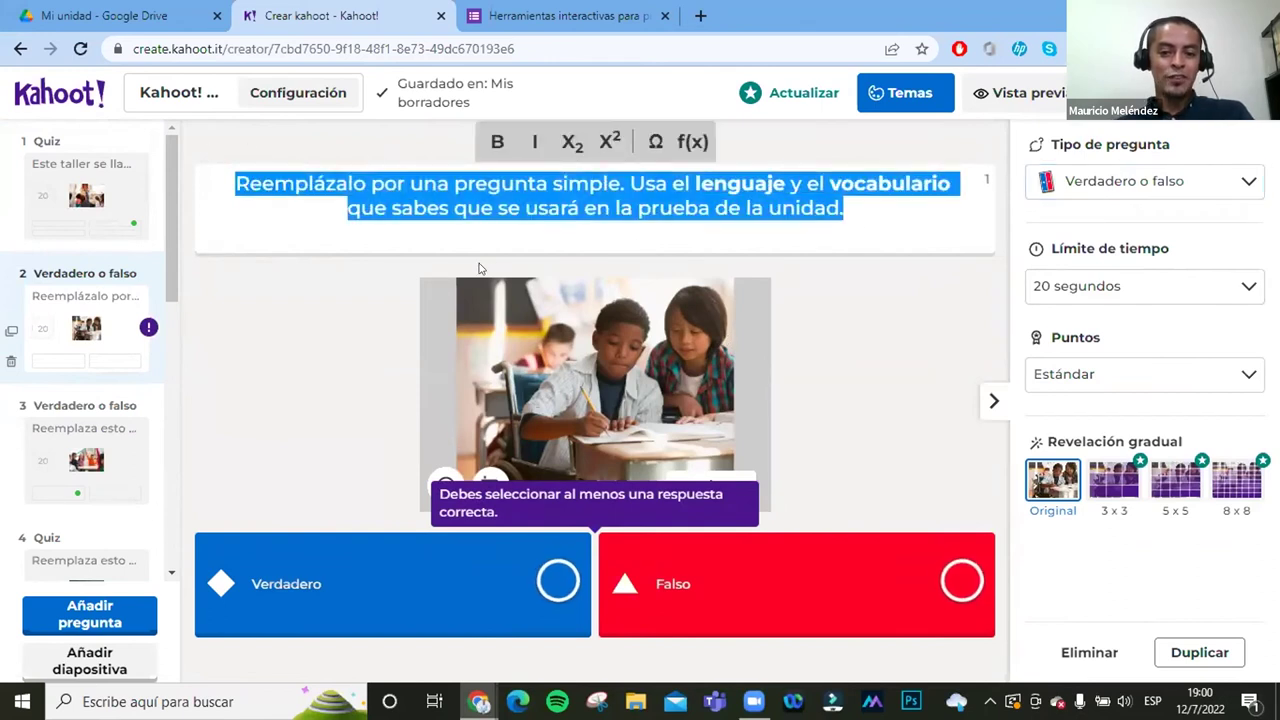
pyautogui.write('Es Kahoot una herramienta en línea?')
pyautogui.click(411, 183)
pyautogui.write('¿')
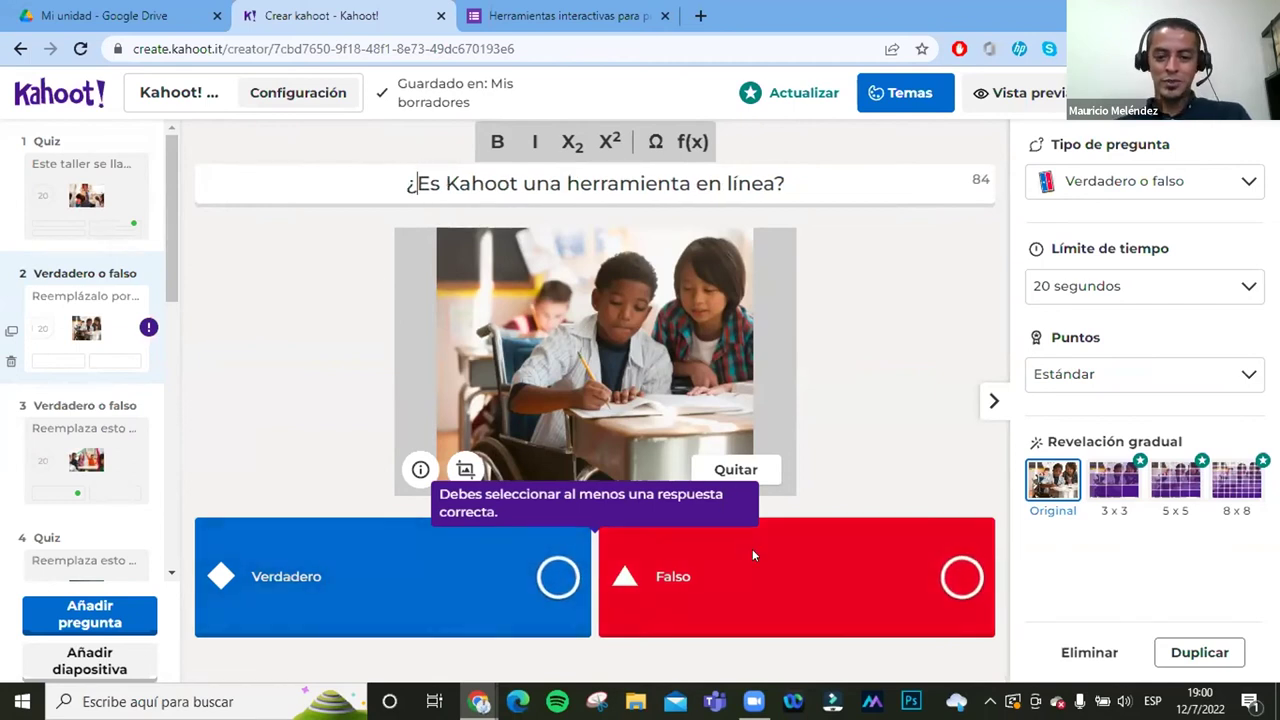
pyautogui.click(558, 577)
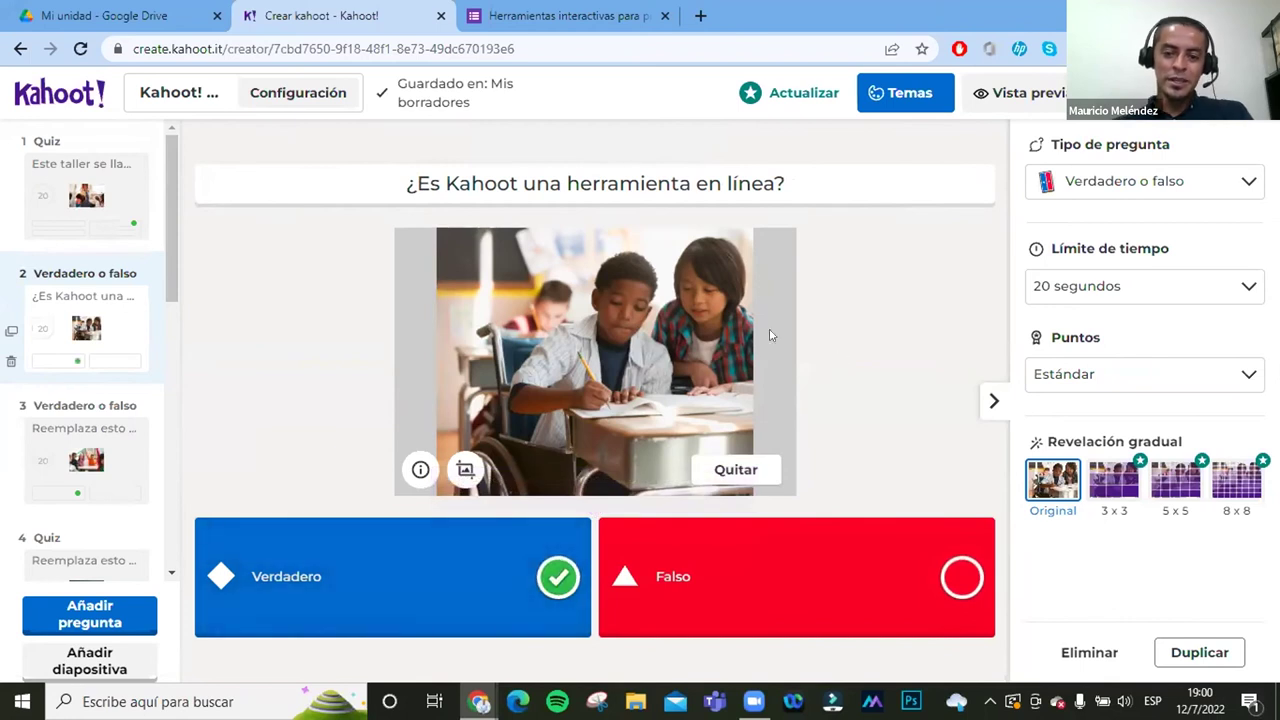
# Step: Replace question 3's text with "Para acceder a Kahoot debemos de ingresar a kahoot.cr" and mark Falso as the correct answer
pyautogui.click(68, 455)
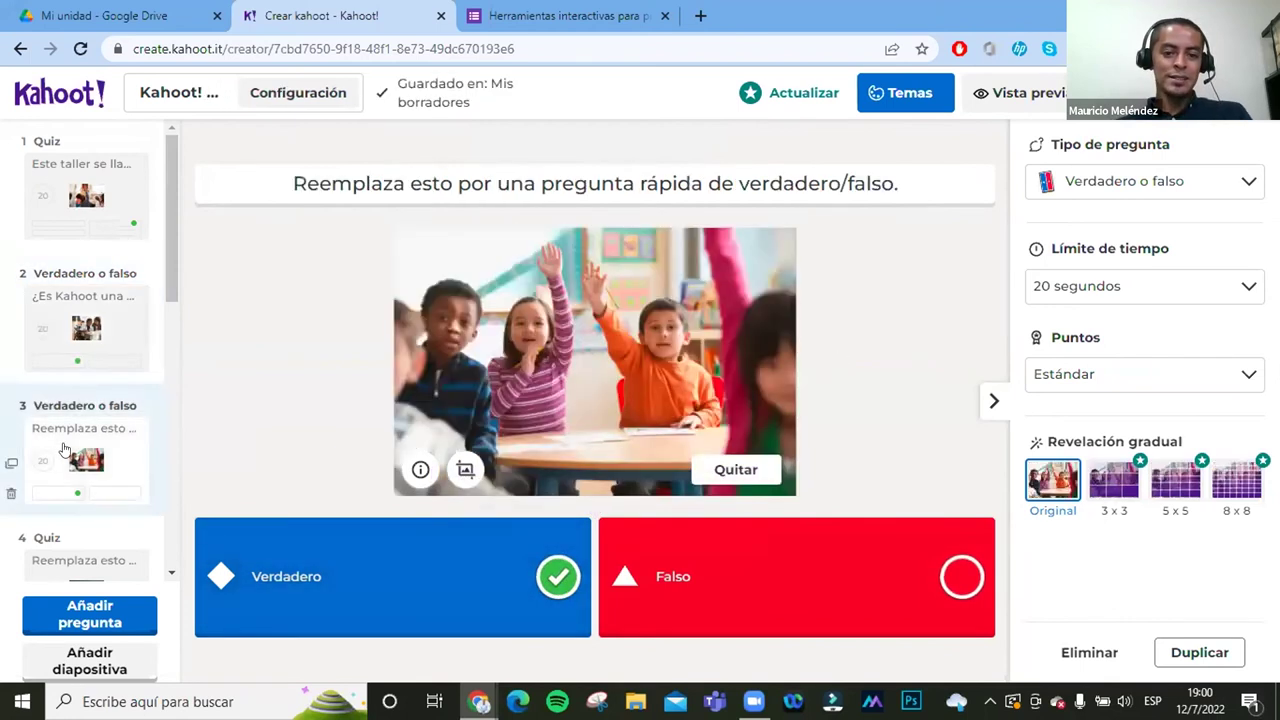
pyautogui.click(294, 183)
pyautogui.tripleClick(385, 188)
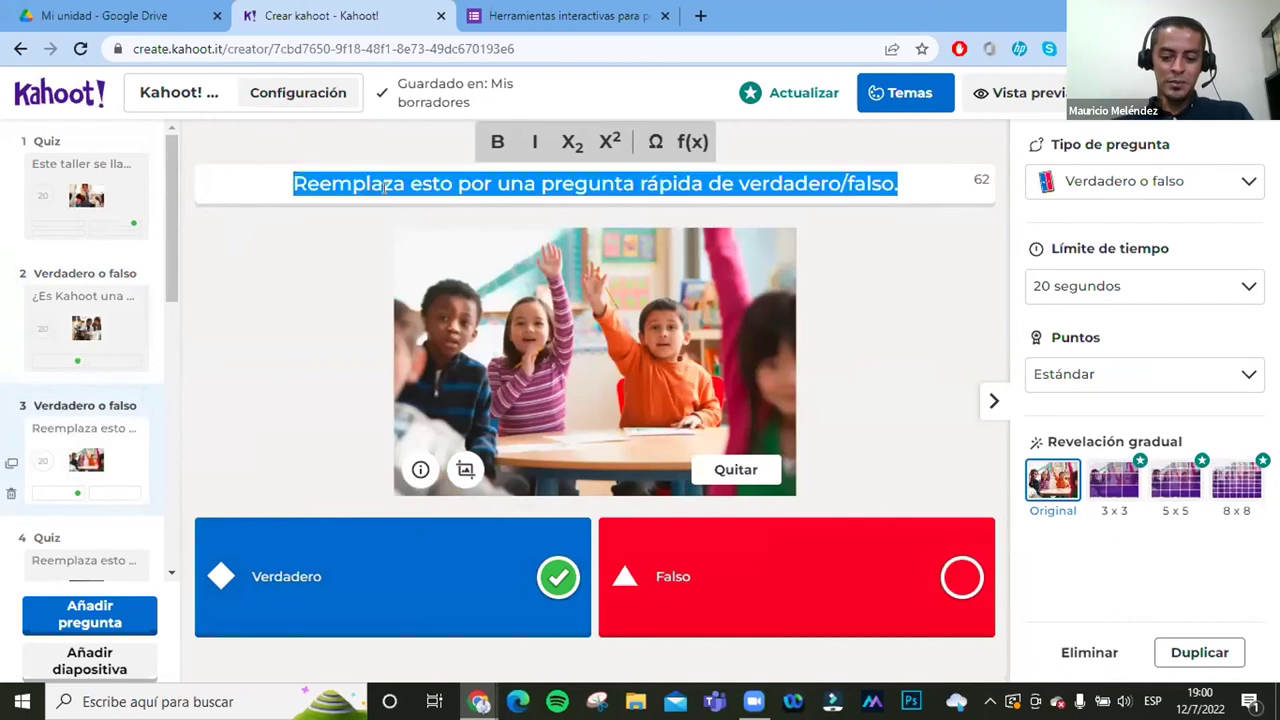
pyautogui.write('Kahott')
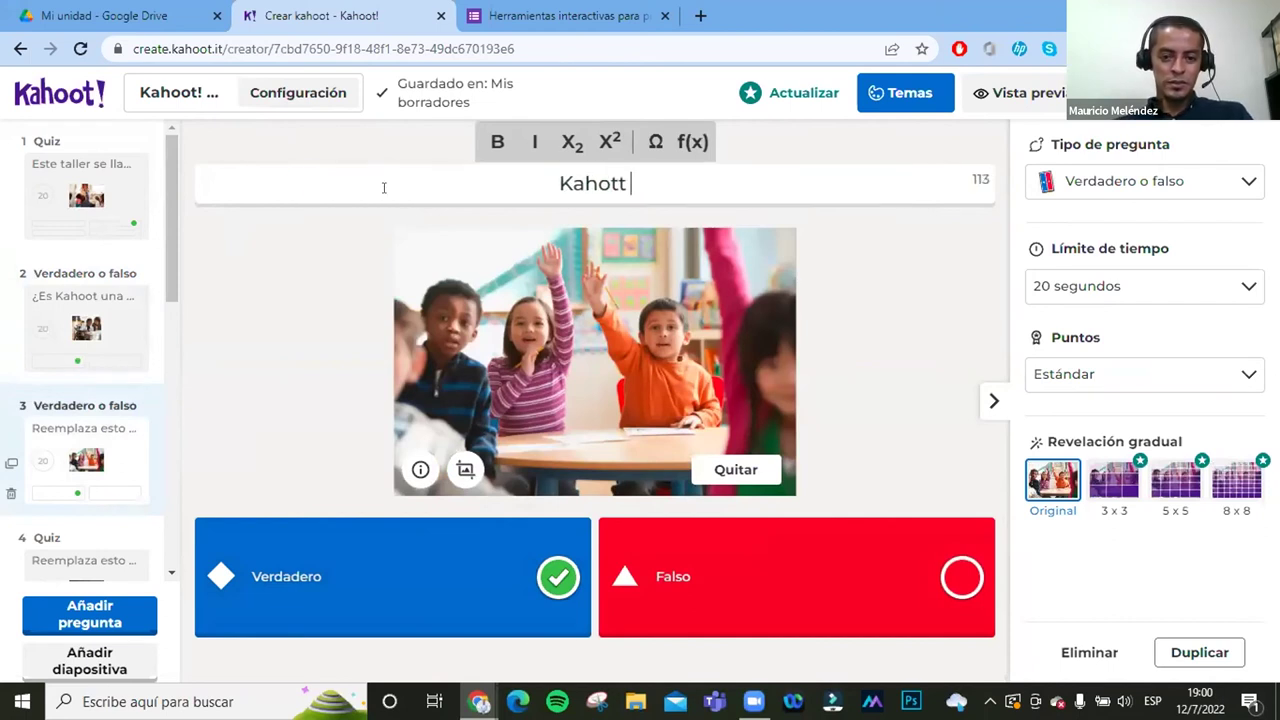
pyautogui.press('BackSpace')
pyautogui.press('BackSpace')
pyautogui.write('Para accede')
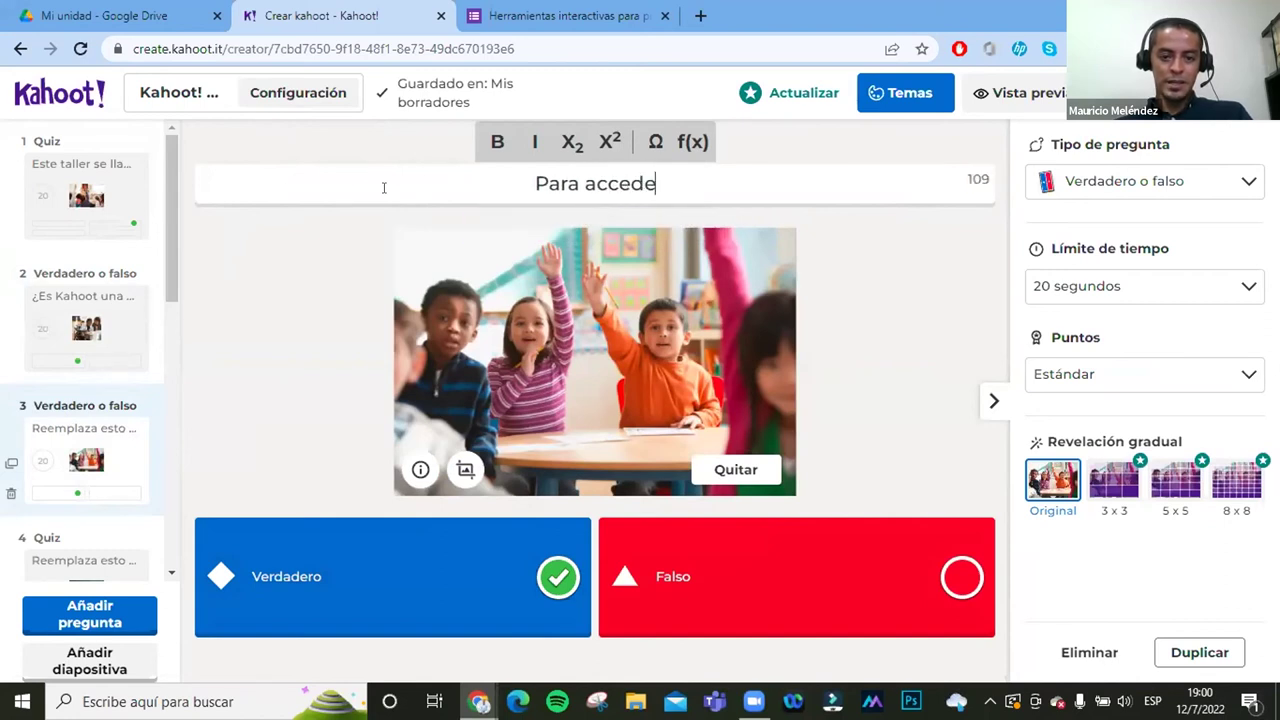
pyautogui.write('r a Kahoo')
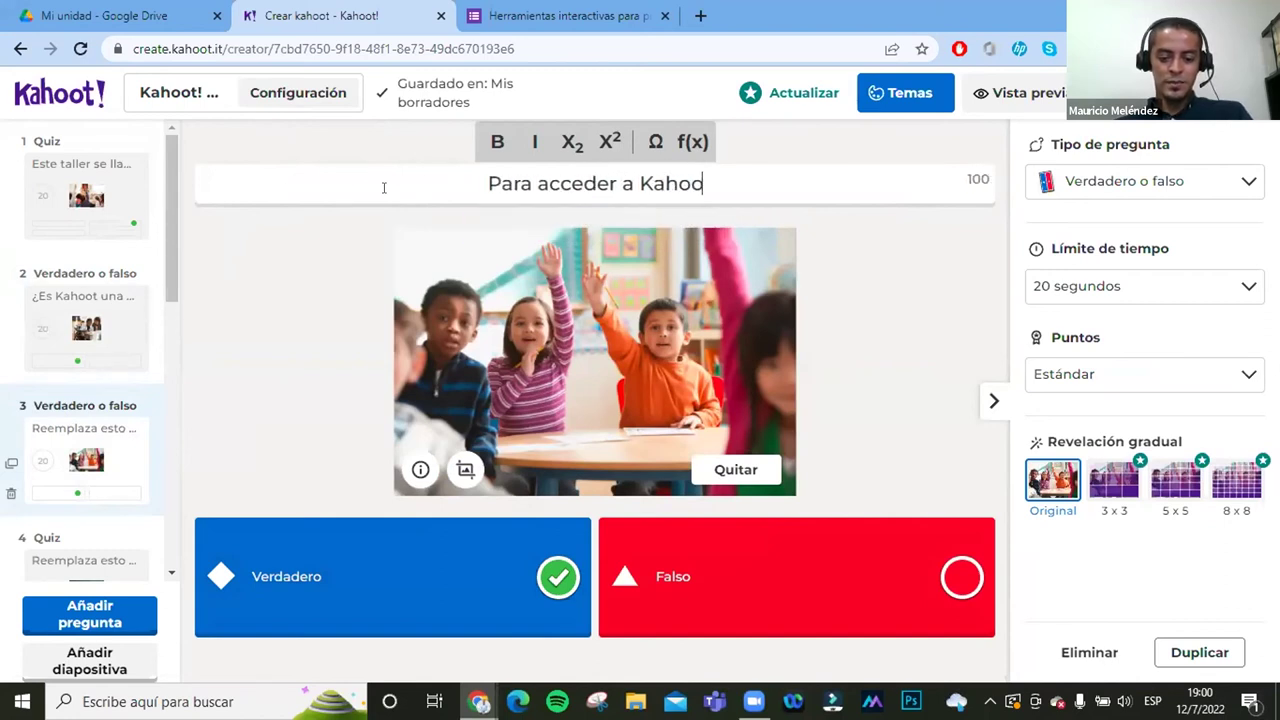
pyautogui.write('t debem')
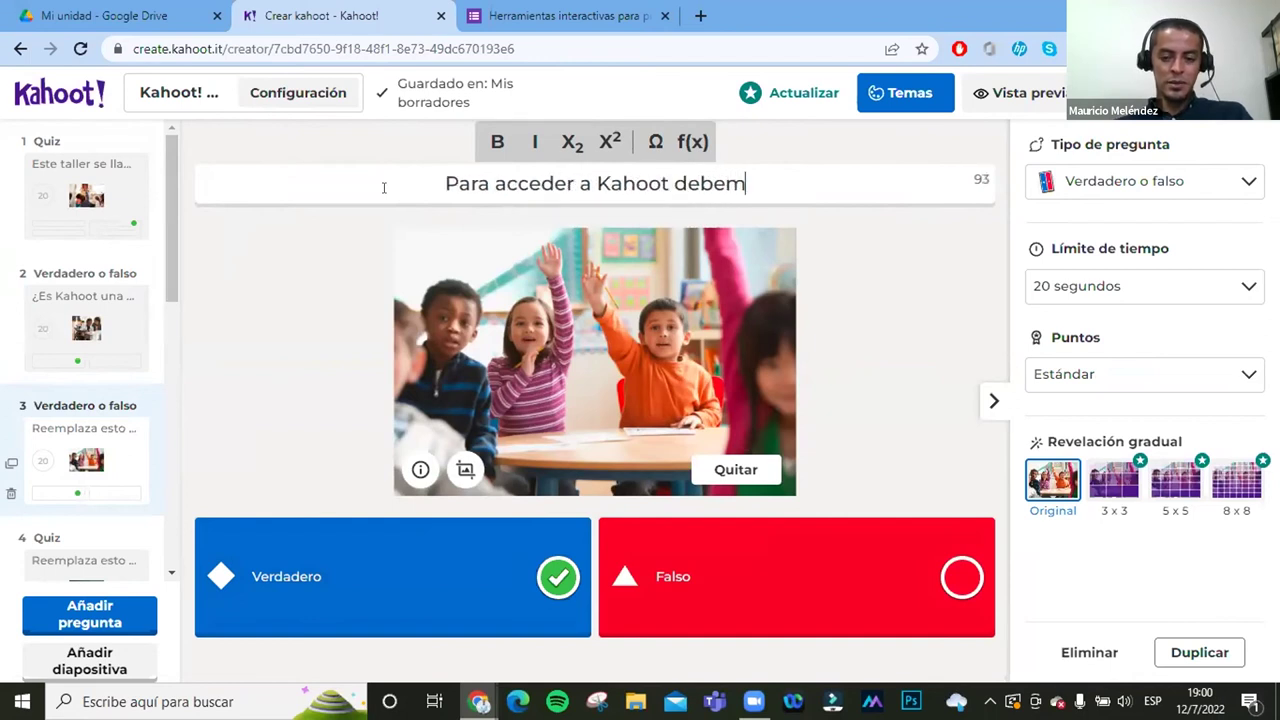
pyautogui.write('os de ing')
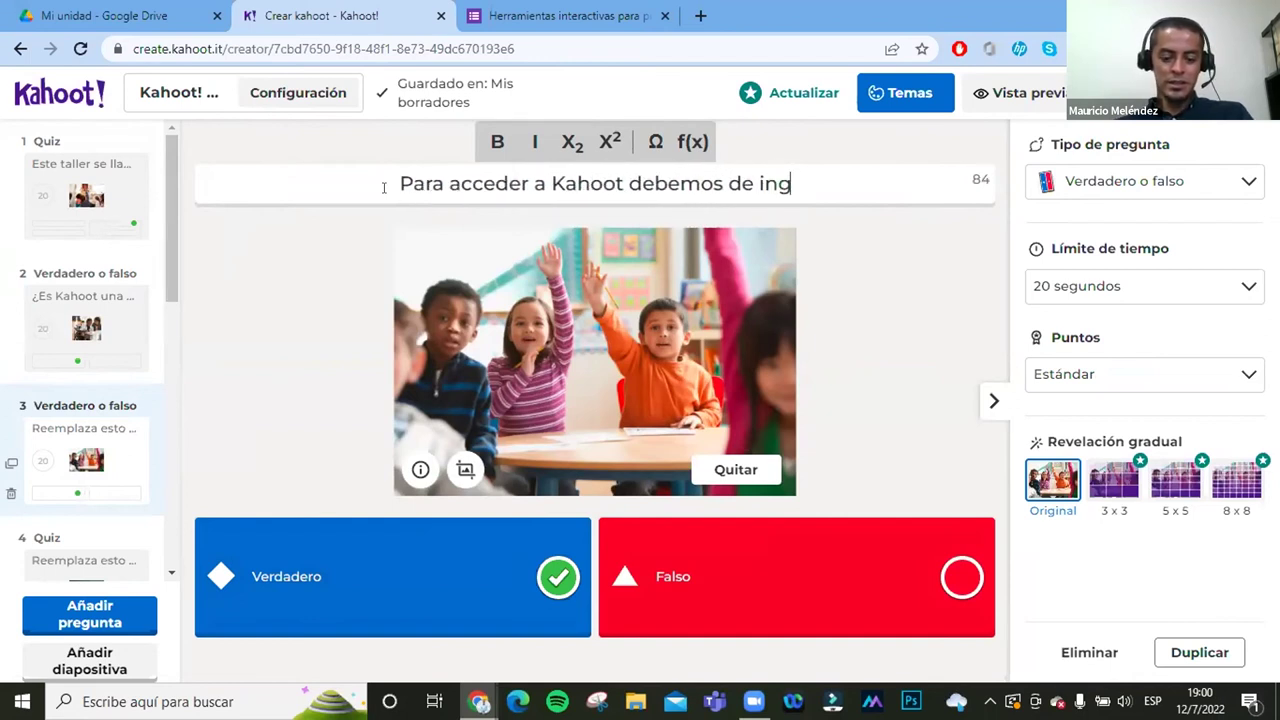
pyautogui.write('resar a kahhot.')
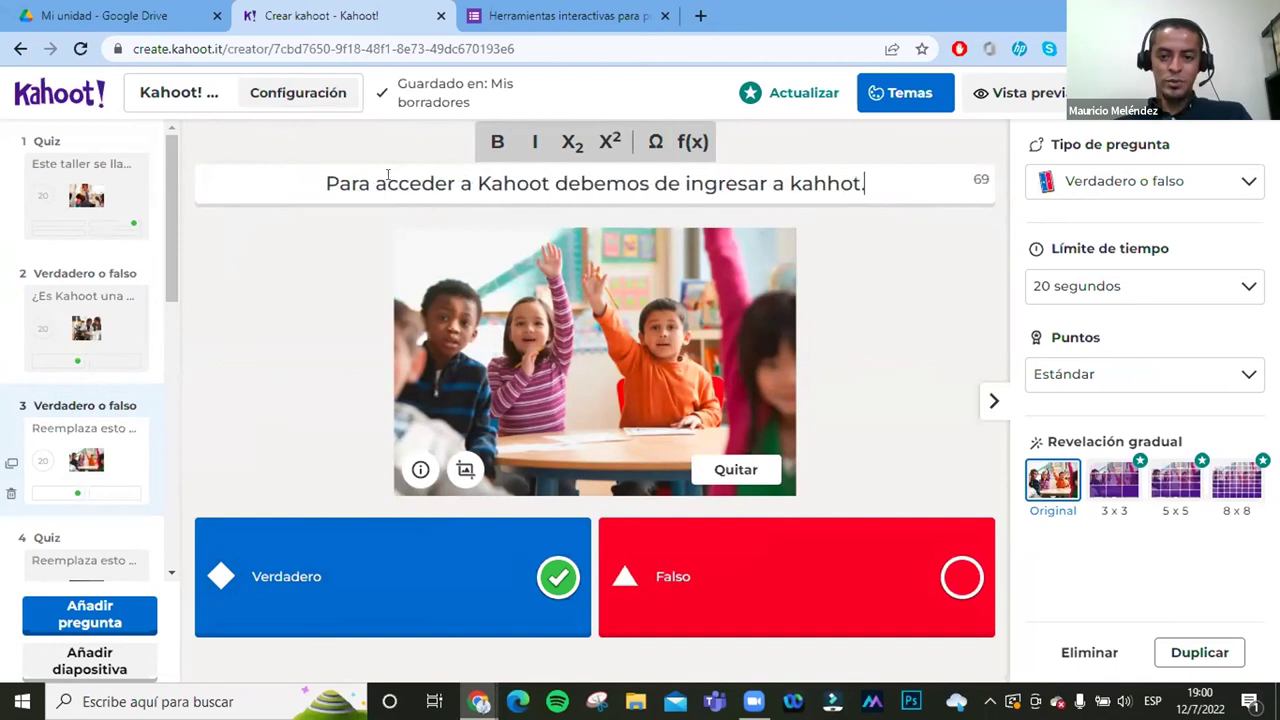
pyautogui.press('BackSpace')
pyautogui.press('BackSpace')
pyautogui.press('BackSpace')
pyautogui.press('BackSpace')
pyautogui.write('oo')
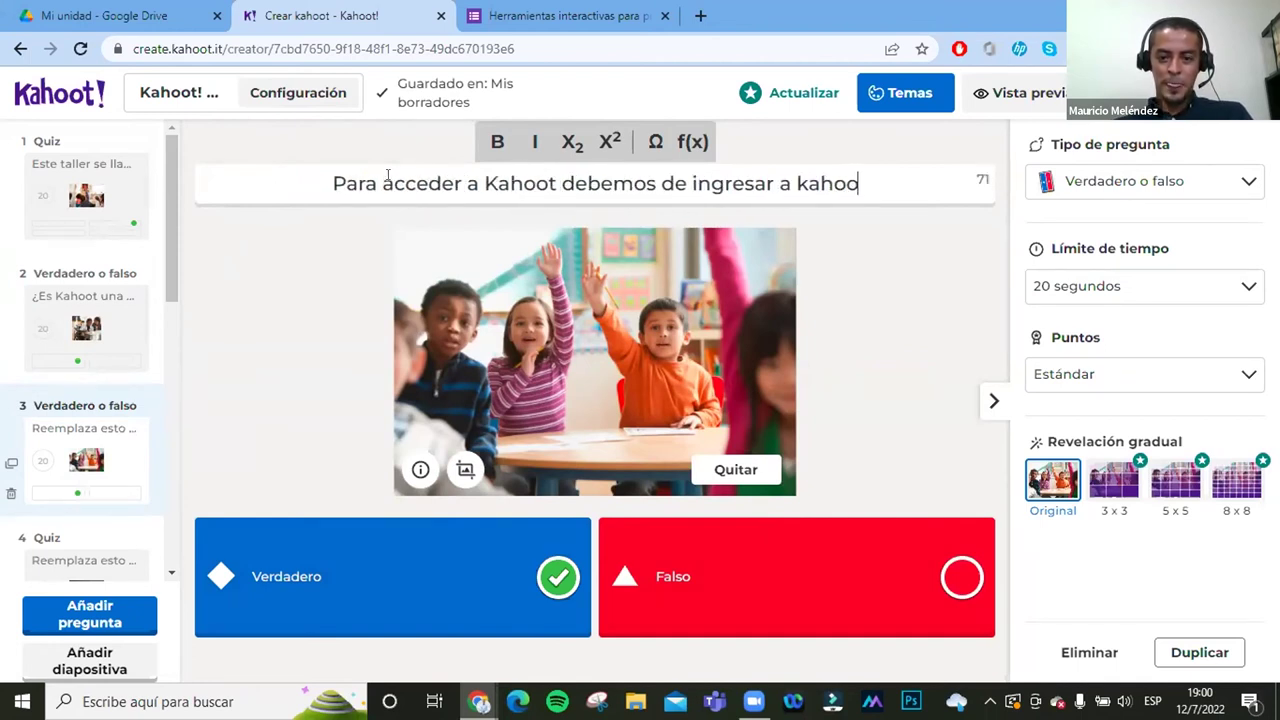
pyautogui.write('t.co')
pyautogui.press('BackSpace')
pyautogui.write('r')
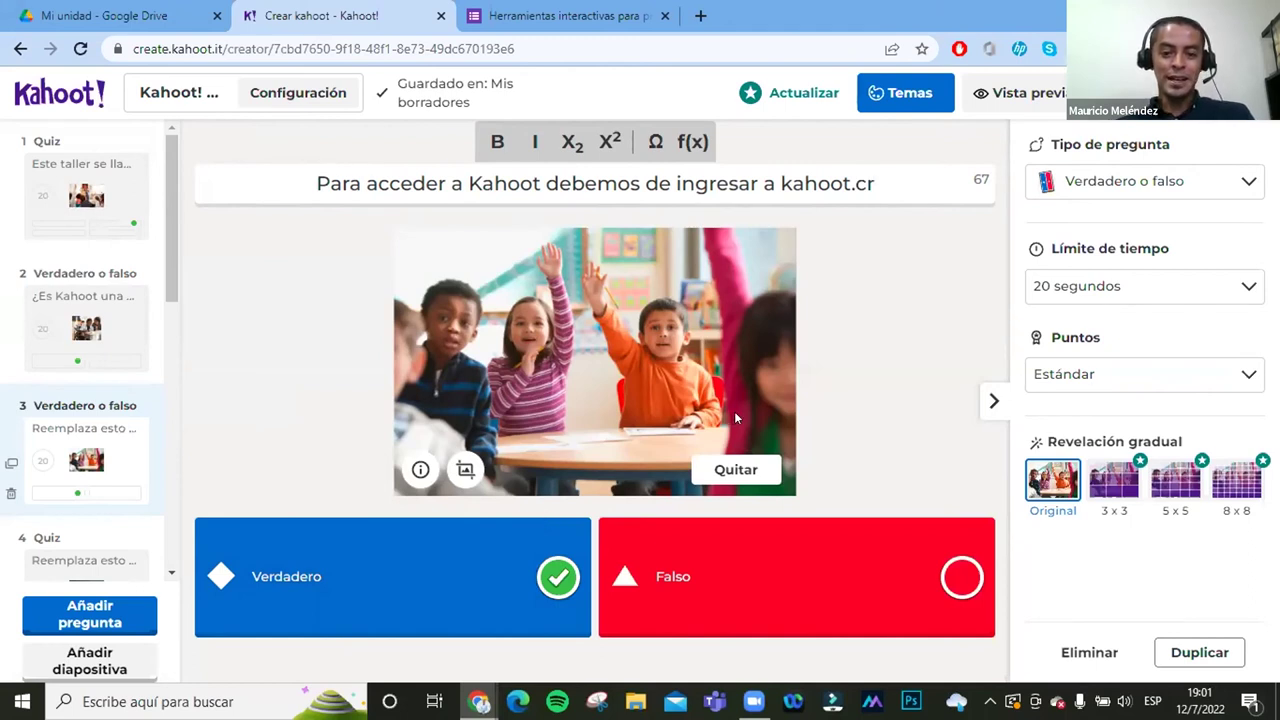
pyautogui.click(952, 582)
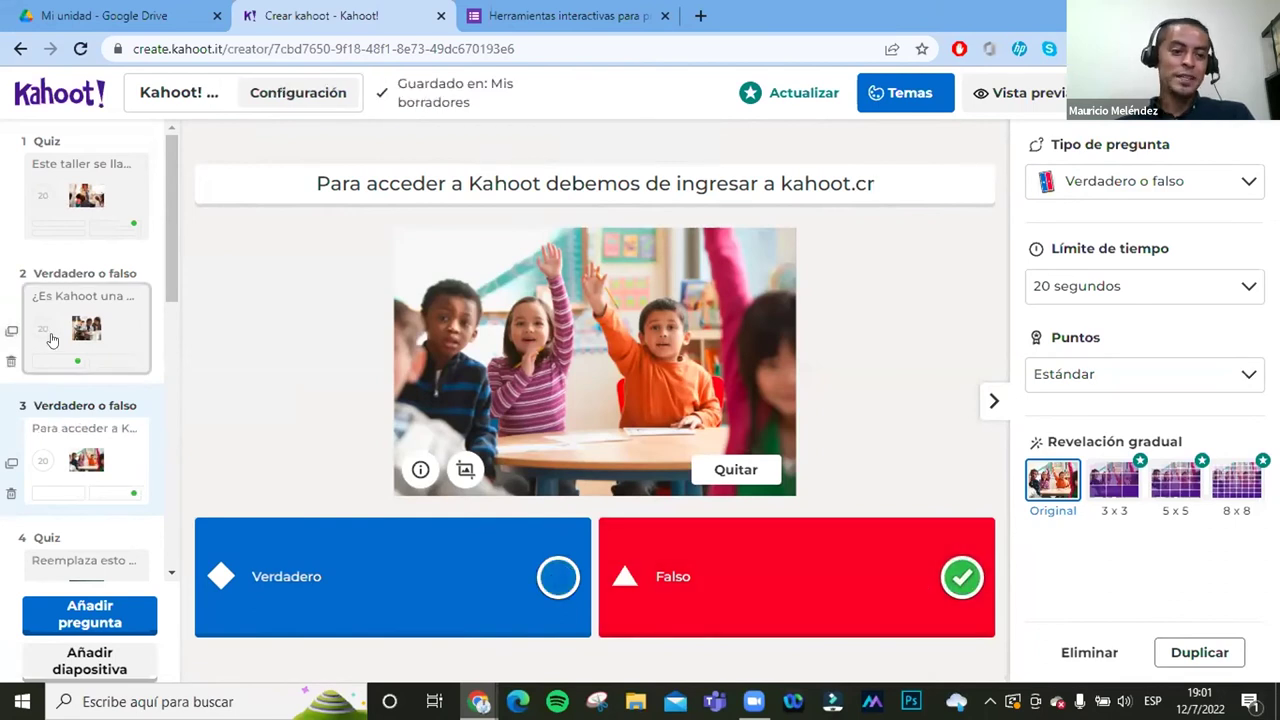
# Step: Preview the kahoot from question 1 through question 3, and exit the preview
pyautogui.click(67, 216)
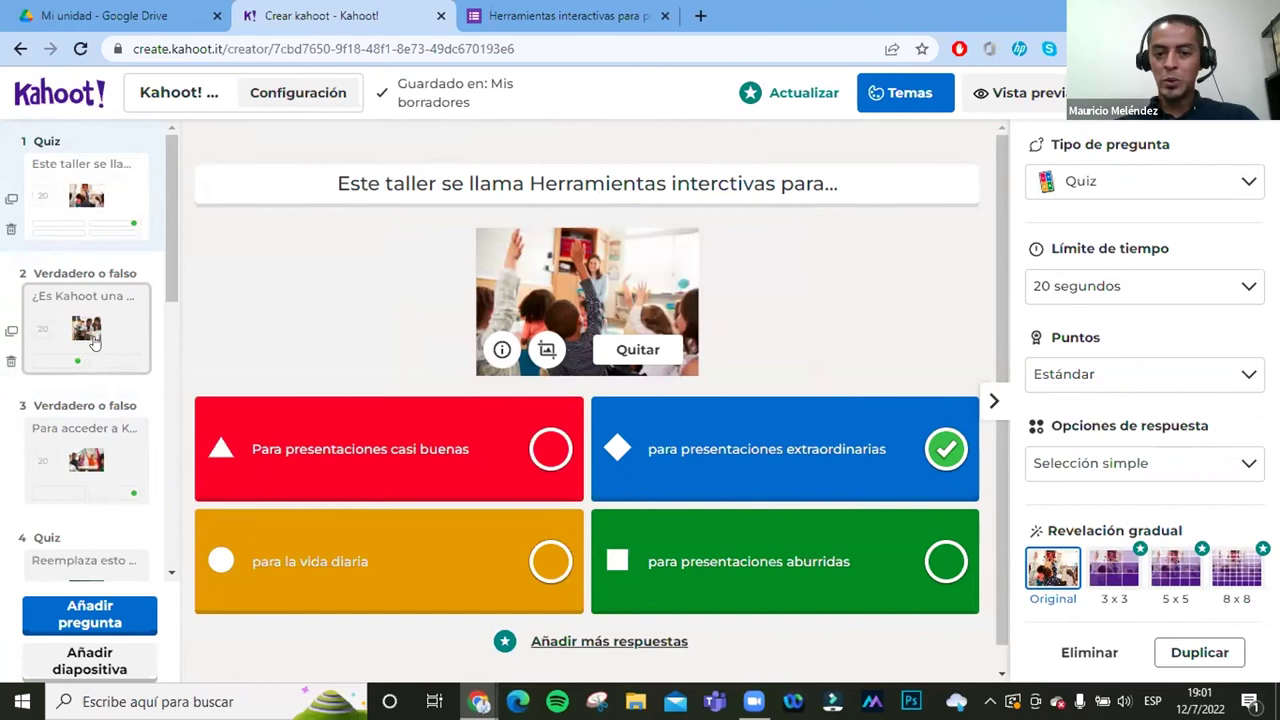
pyautogui.click(999, 100)
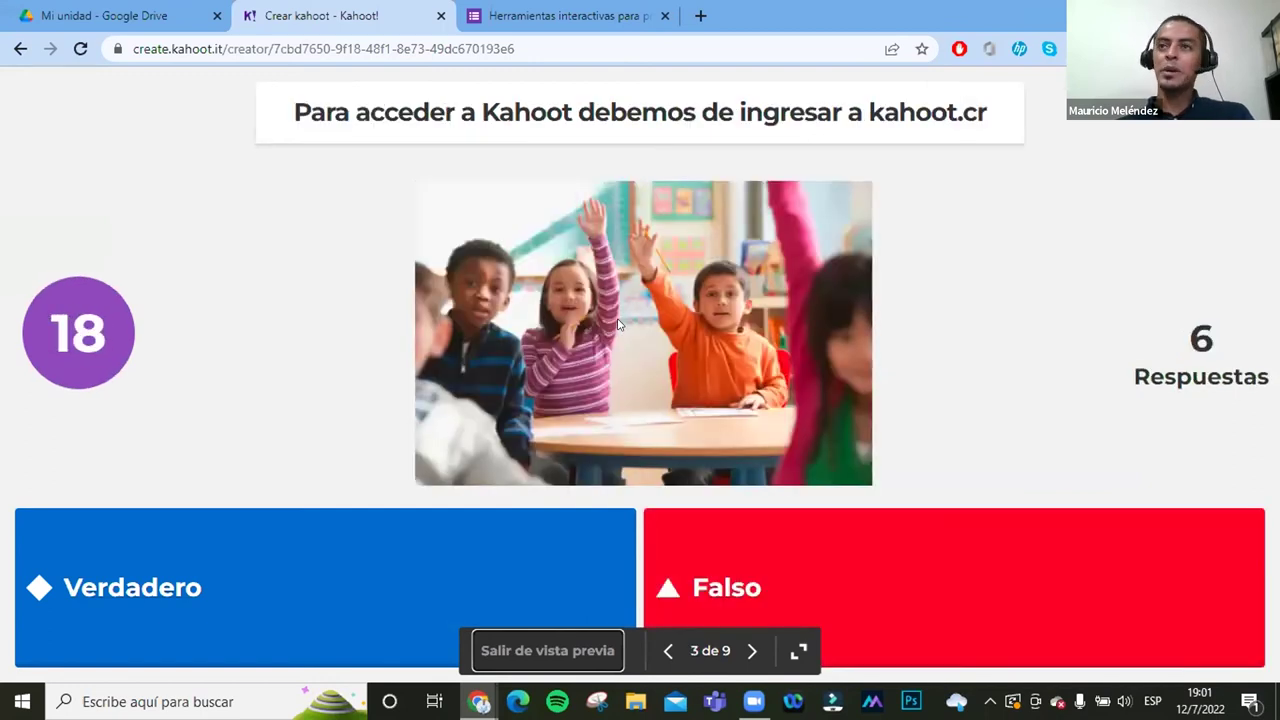
pyautogui.press('Escape')
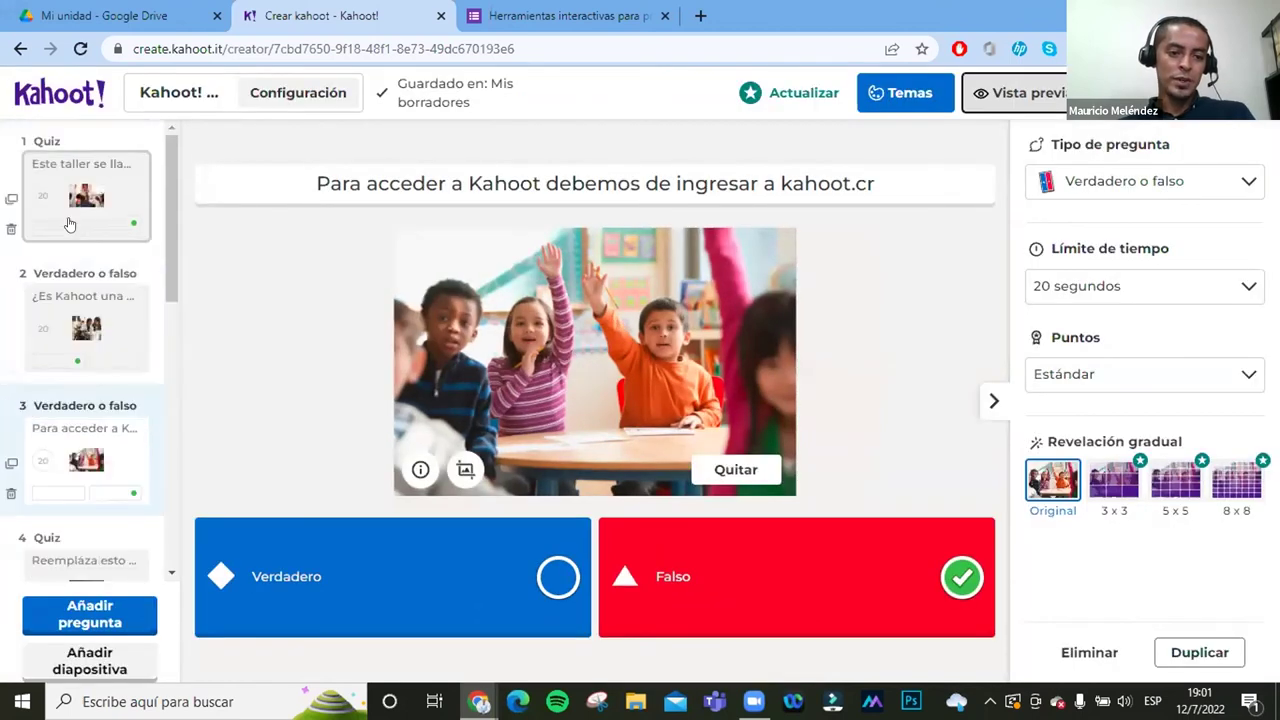
# Step: Look over the question list from question 1 to 9, save the finished kahoot and return to the library
pyautogui.click(129, 222)
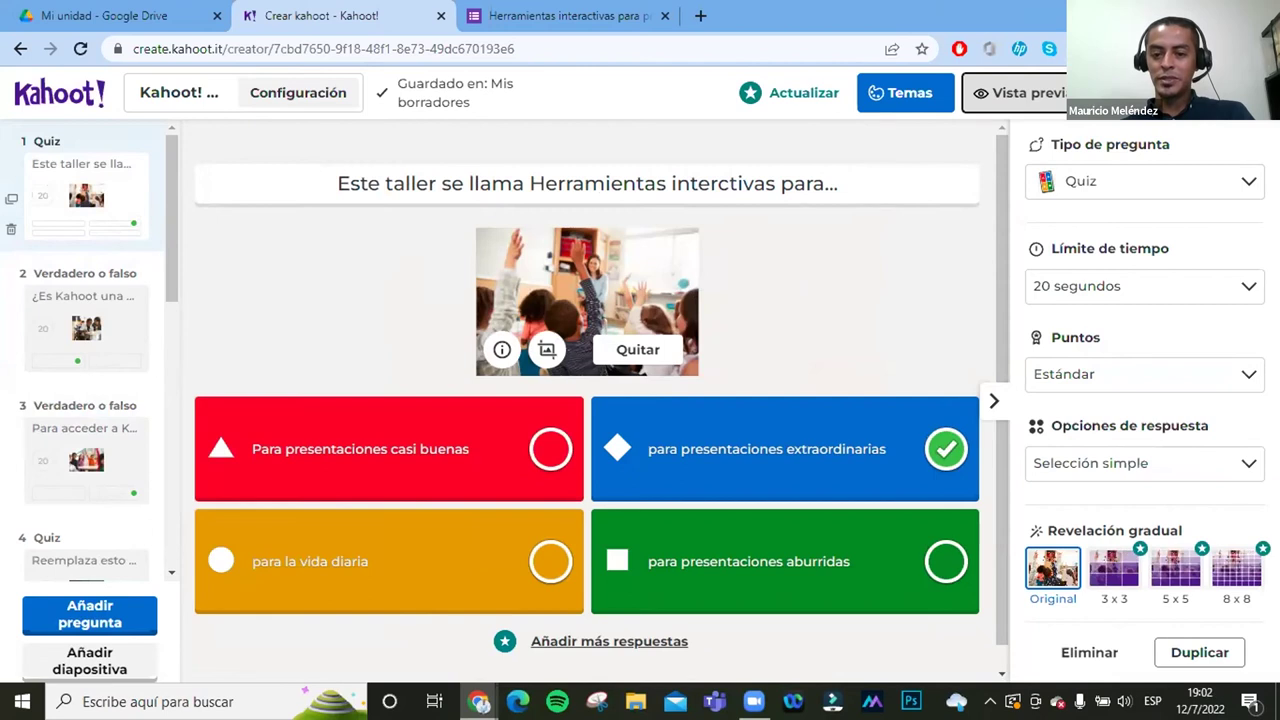
pyautogui.scroll(-7, 82, 375)
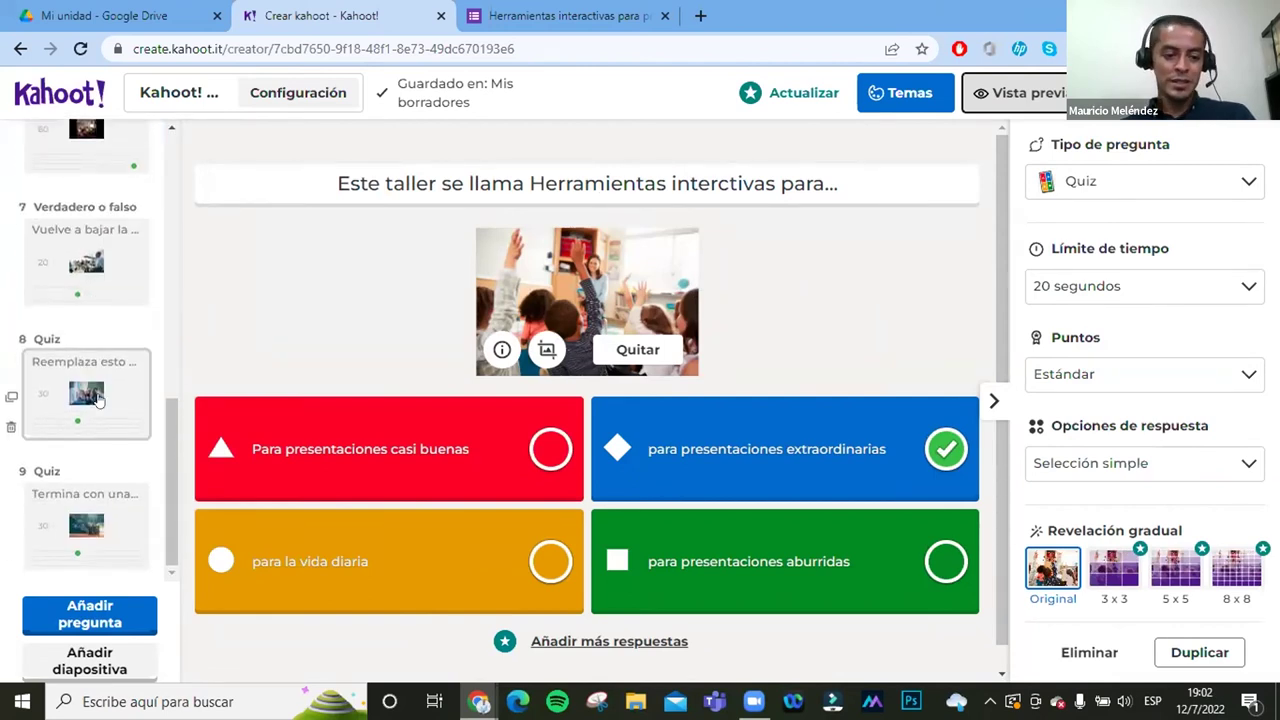
pyautogui.scroll(7, 142, 262)
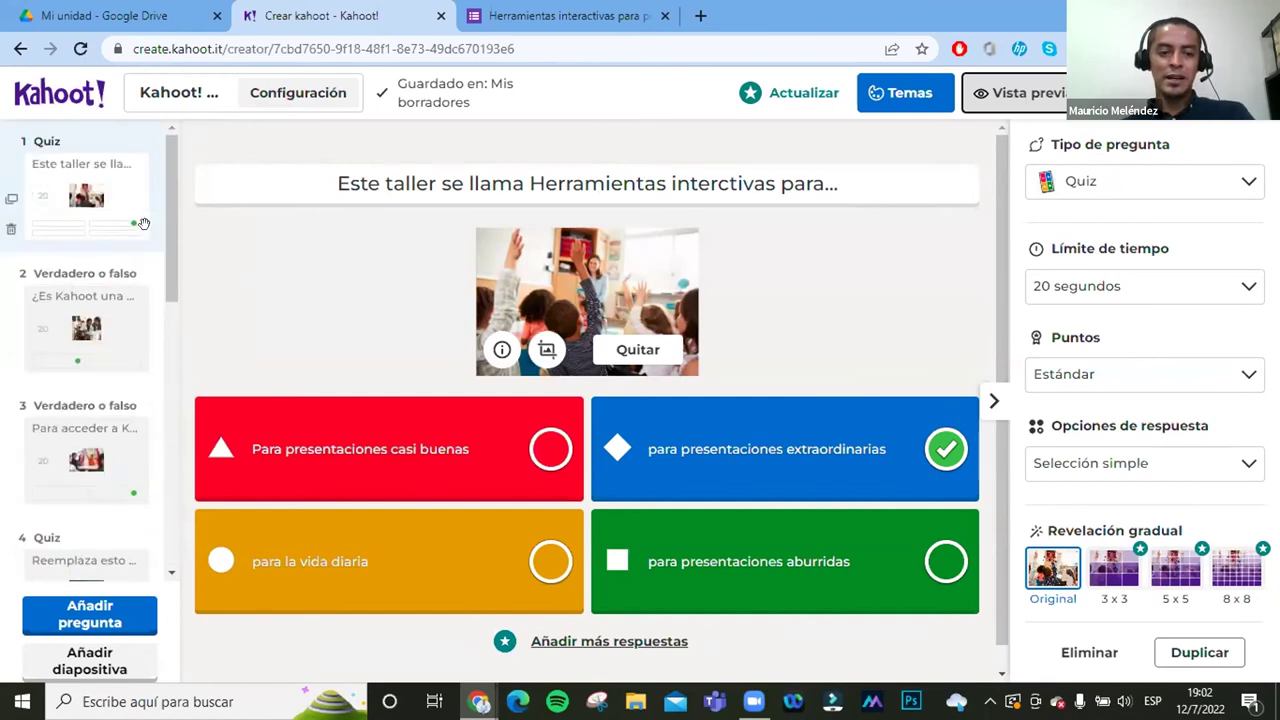
pyautogui.click(1112, 92)
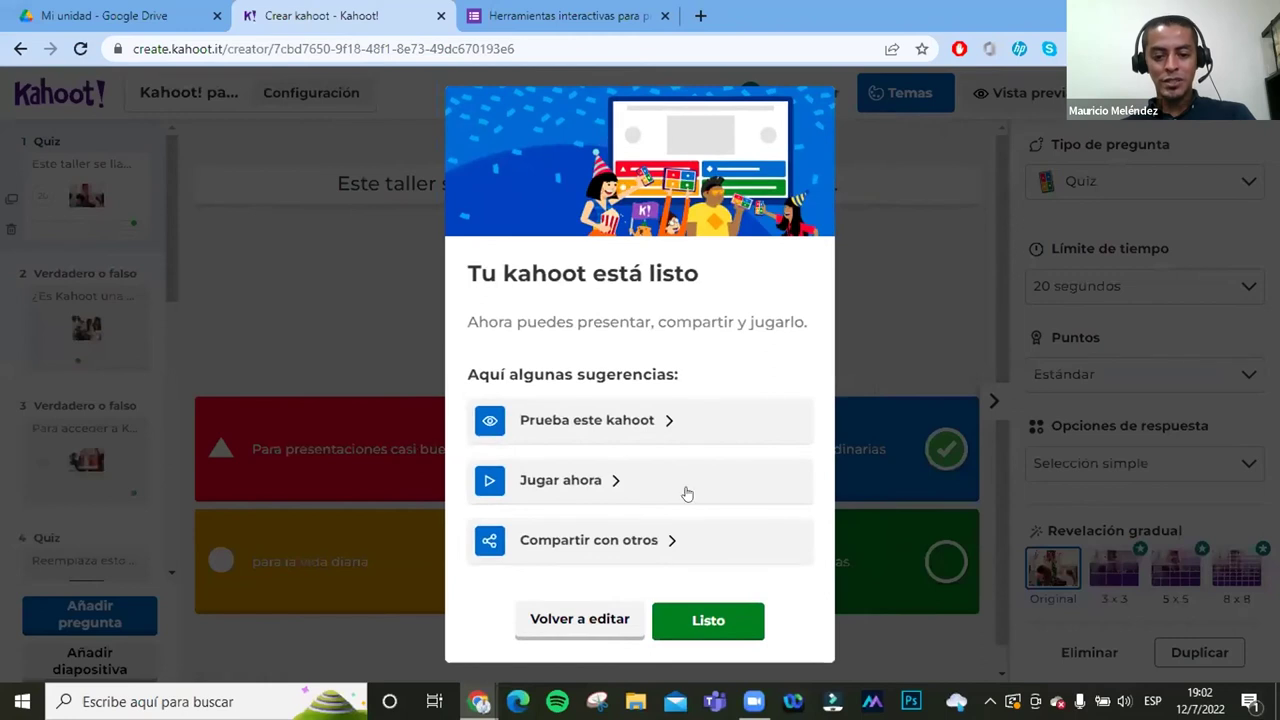
pyautogui.click(710, 621)
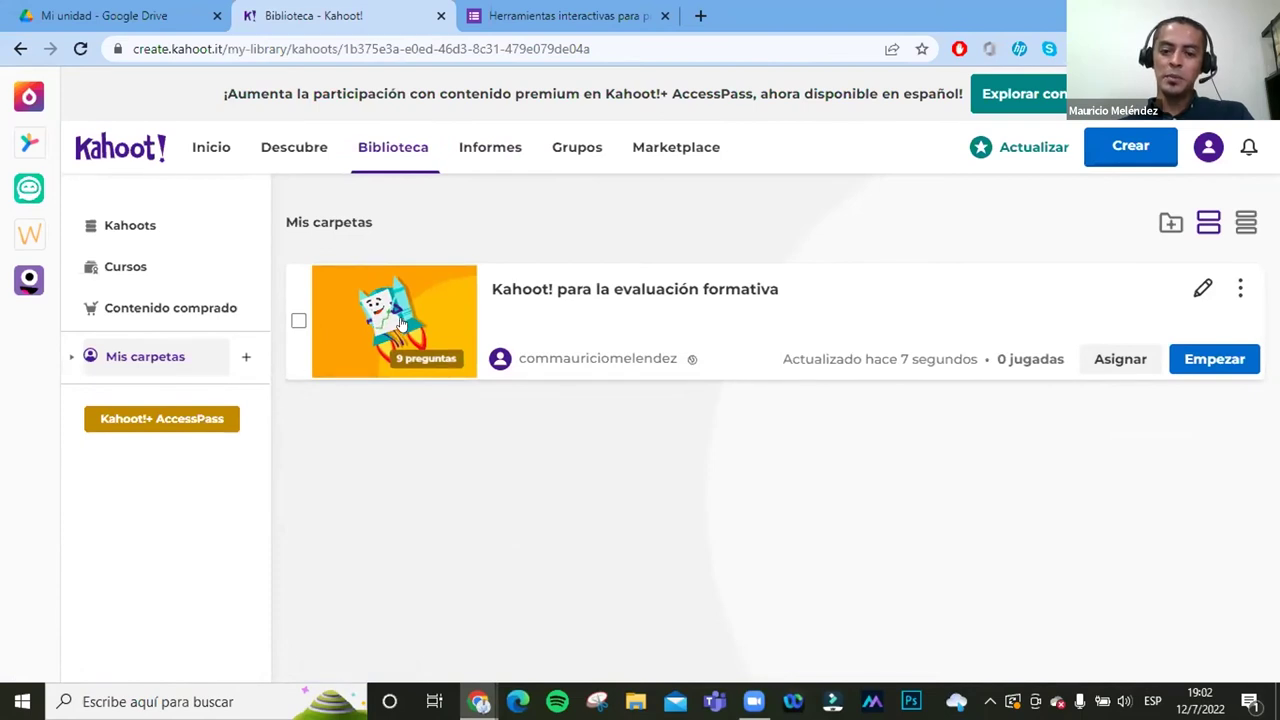
# Step: Start hosting "Kahoot! para la evaluación formativa" from the library in Modo clásico
pyautogui.click(1194, 361)
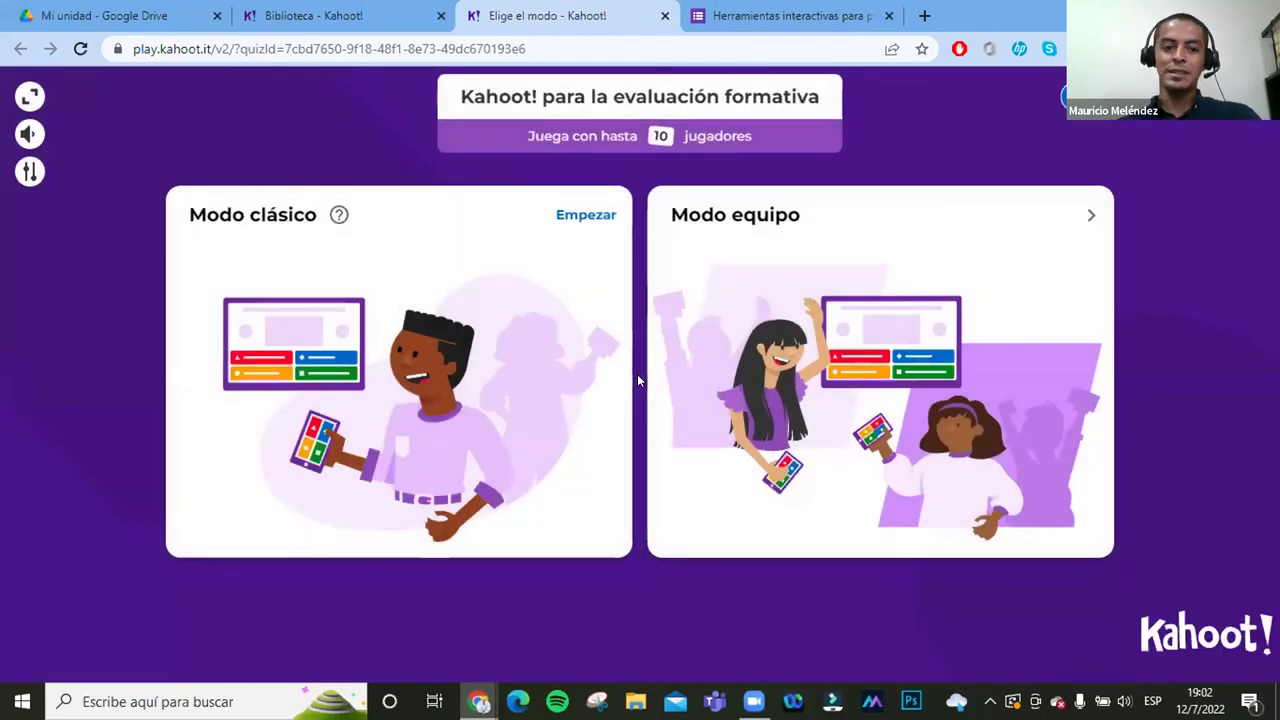
pyautogui.click(487, 277)
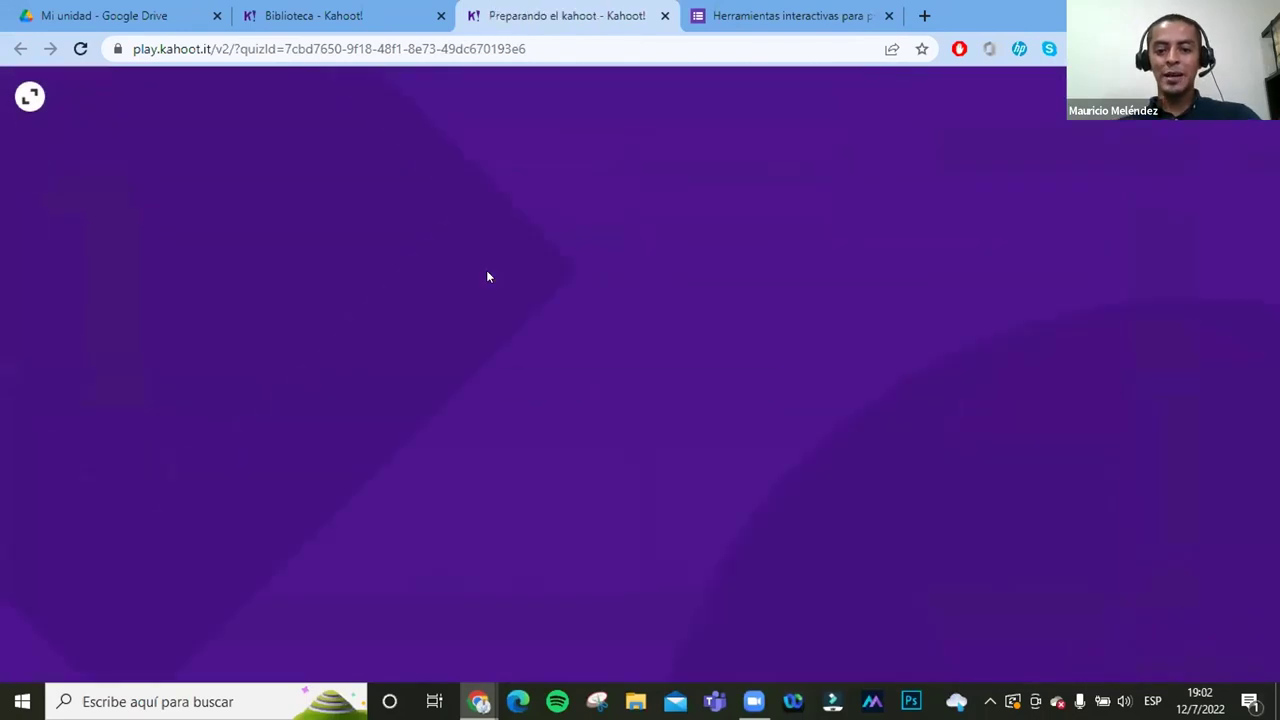